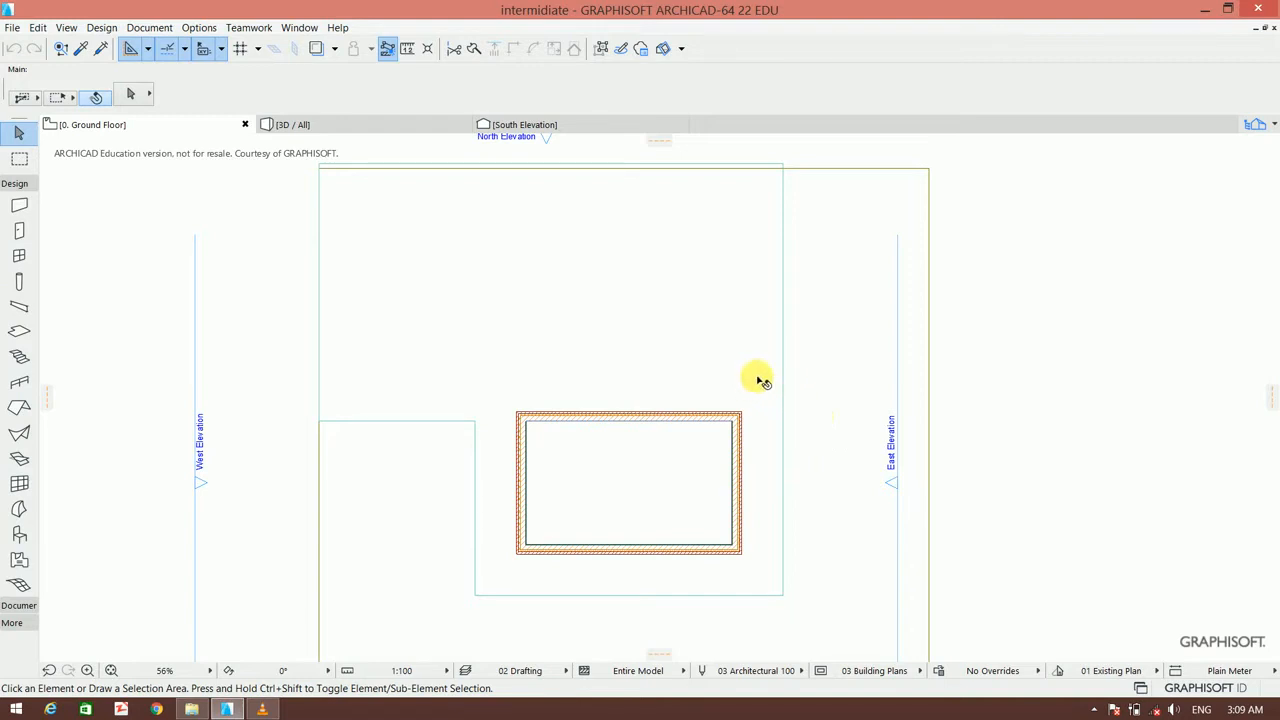
# Duplicate the "exterior wall white brick" composite under the name "slanted wall".
pyautogui.moveTo(757, 377); pyautogui.dragTo(789, 371, button='middle')
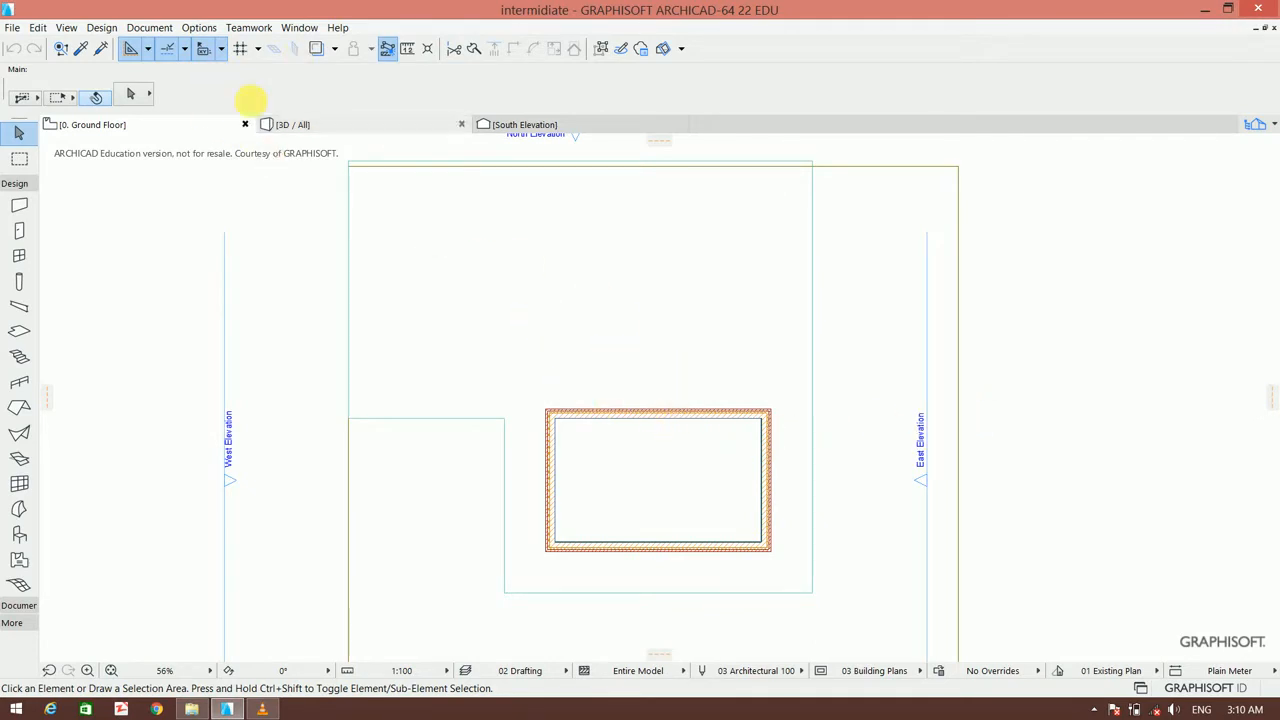
pyautogui.click(200, 28)
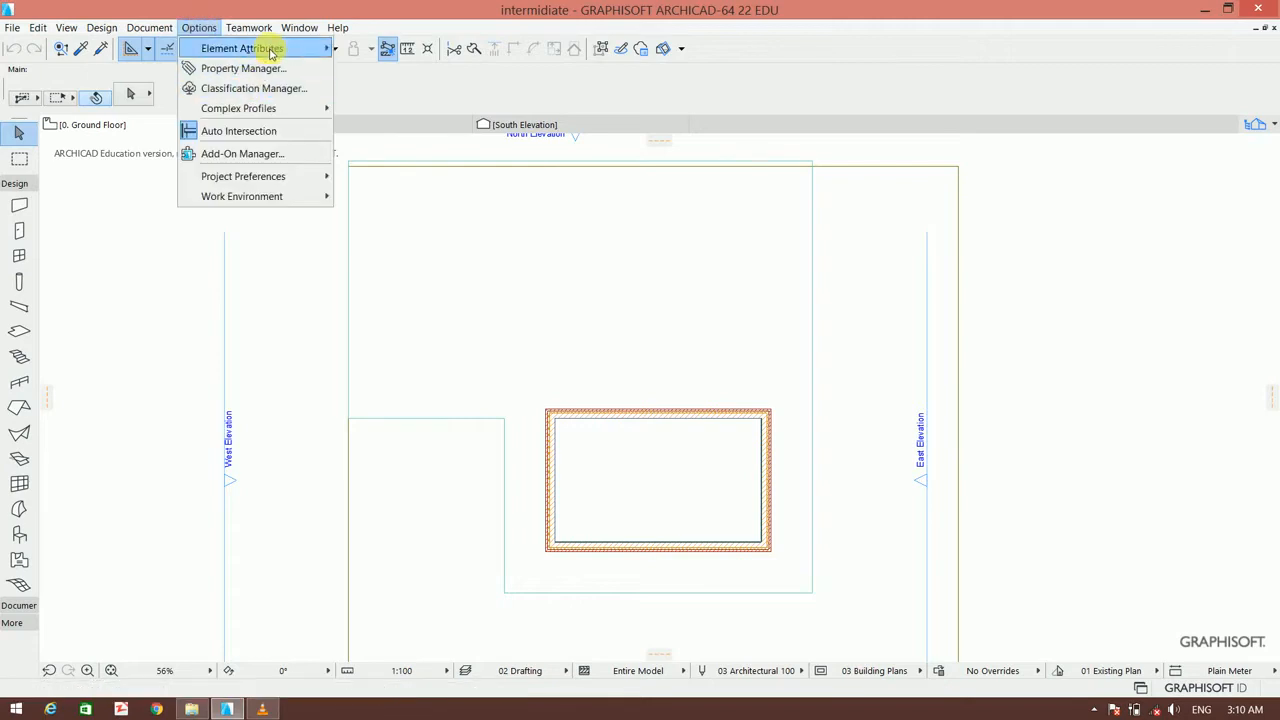
pyautogui.moveTo(266, 48)
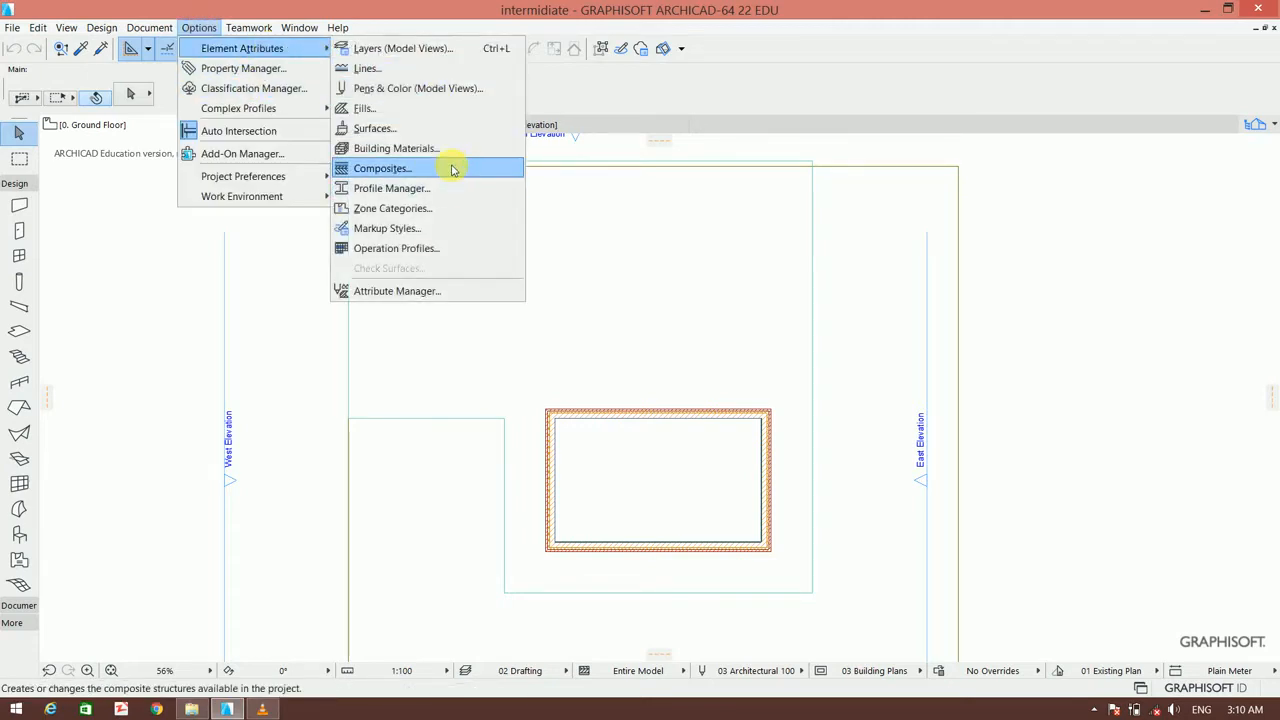
pyautogui.click(388, 168)
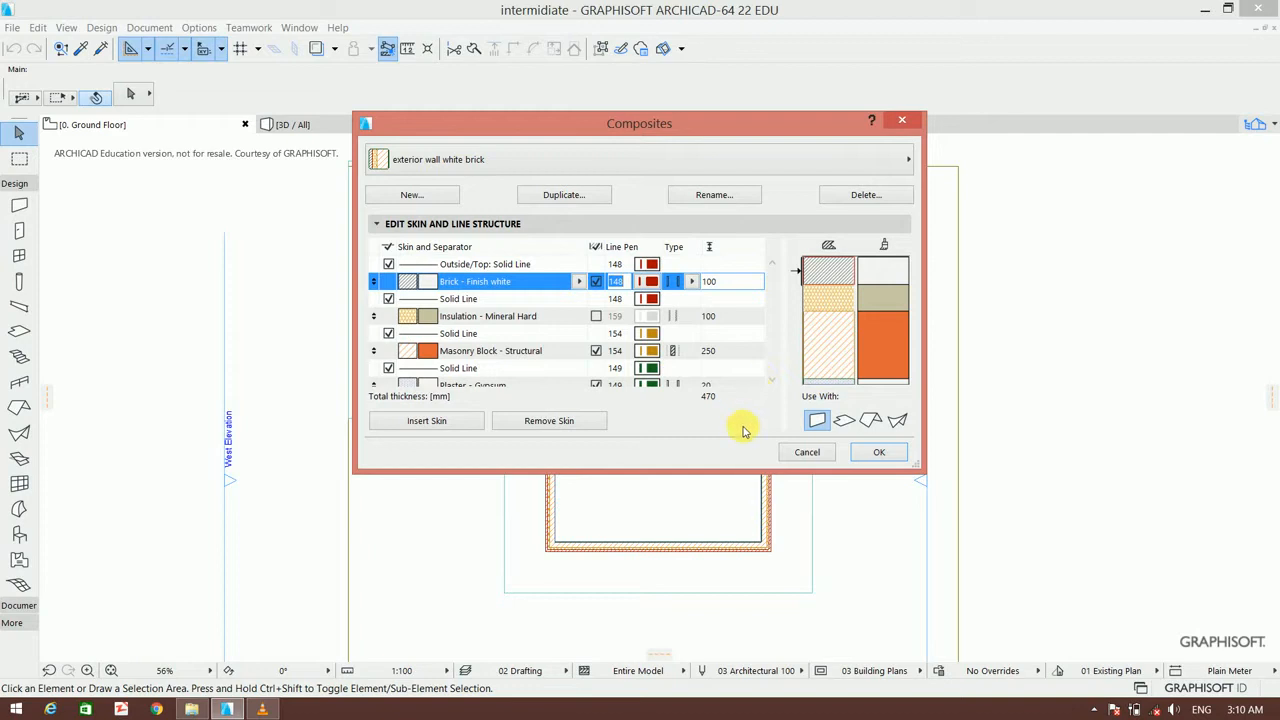
pyautogui.click(559, 152)
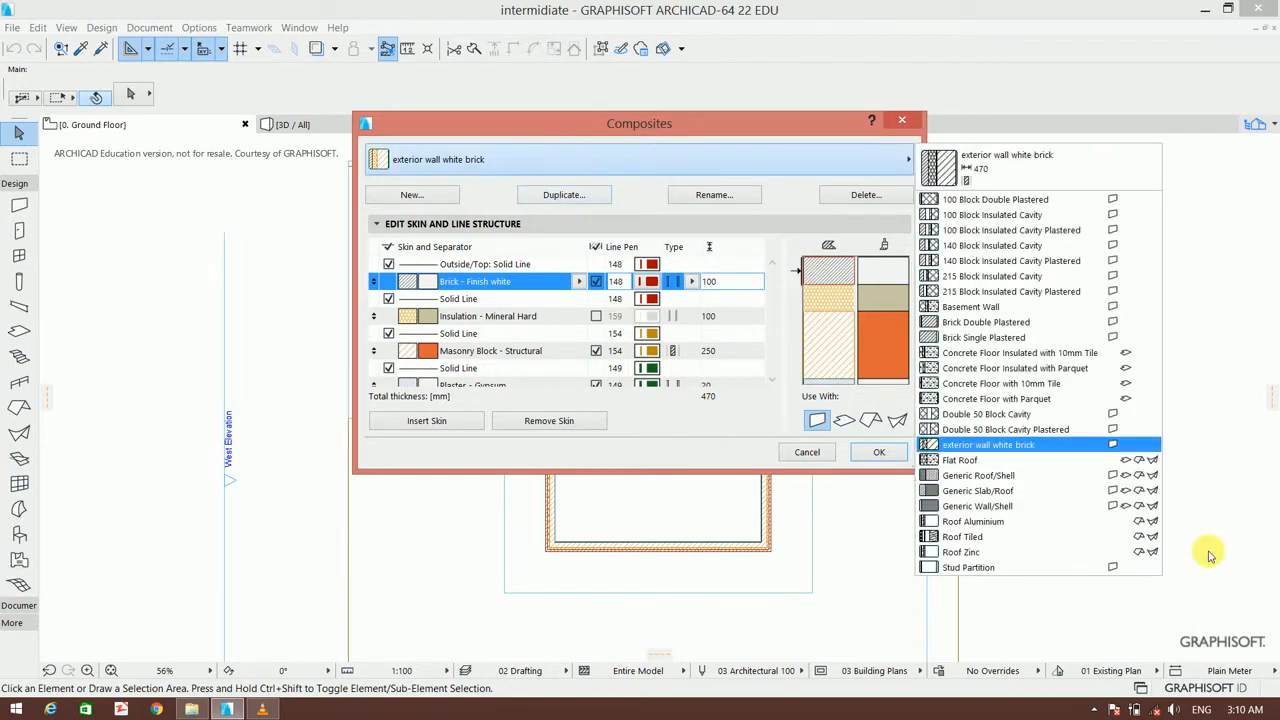
pyautogui.click(1027, 449)
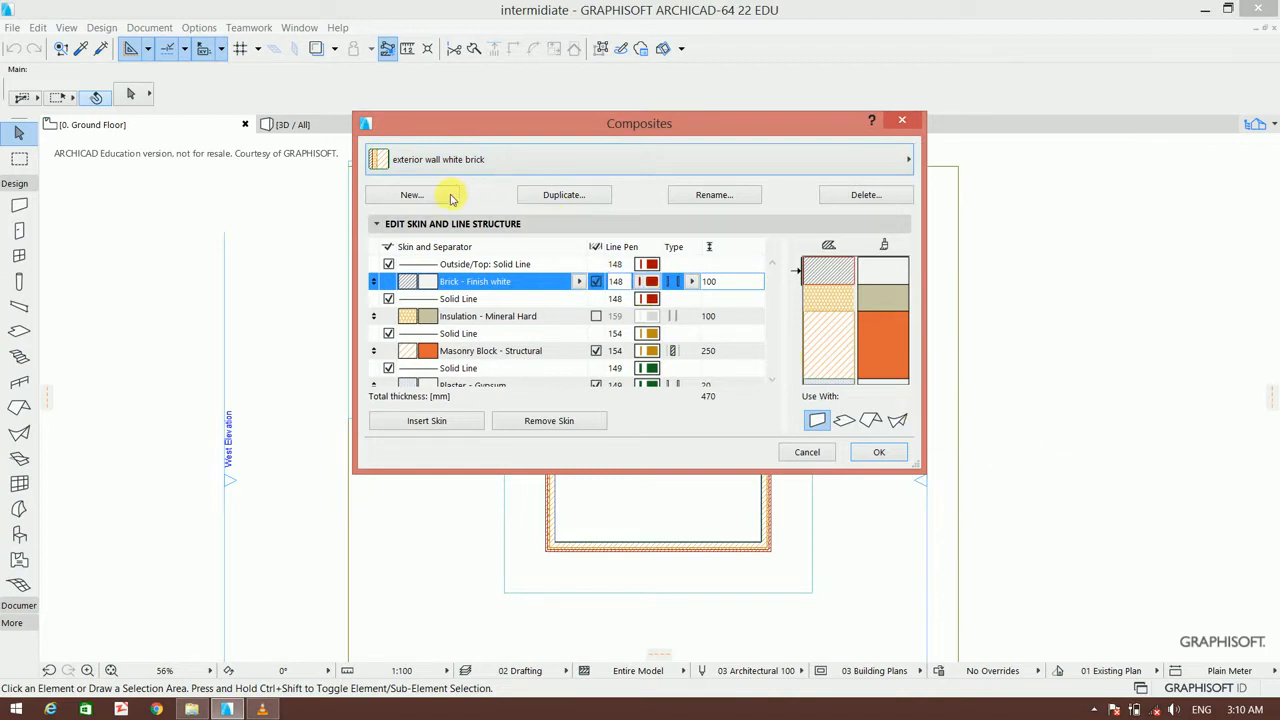
pyautogui.click(561, 196)
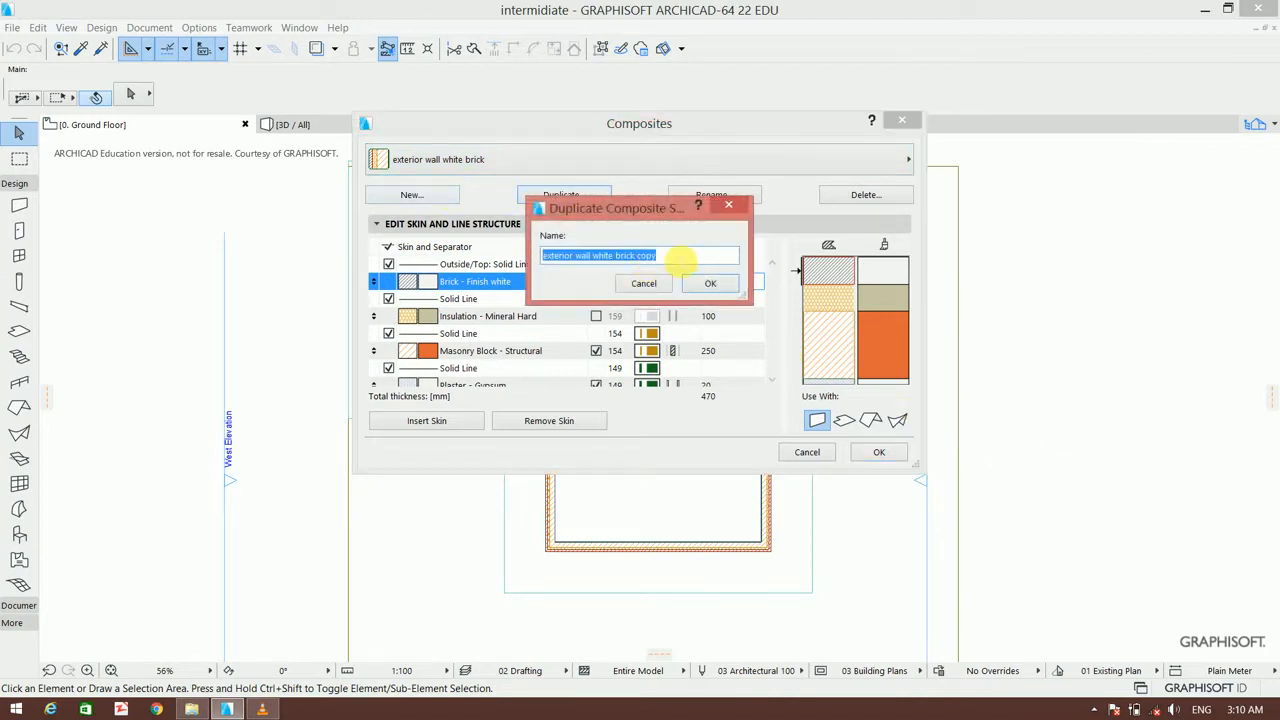
pyautogui.write('slanted wall')
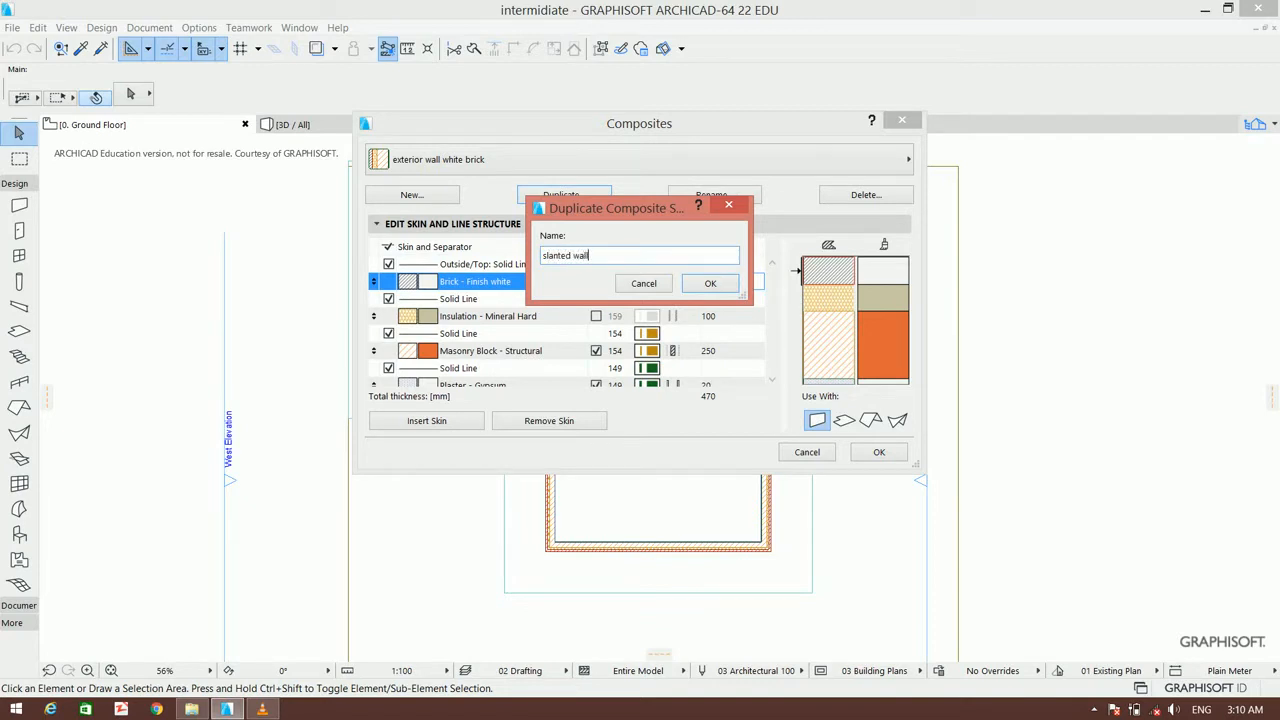
pyautogui.press('Return')
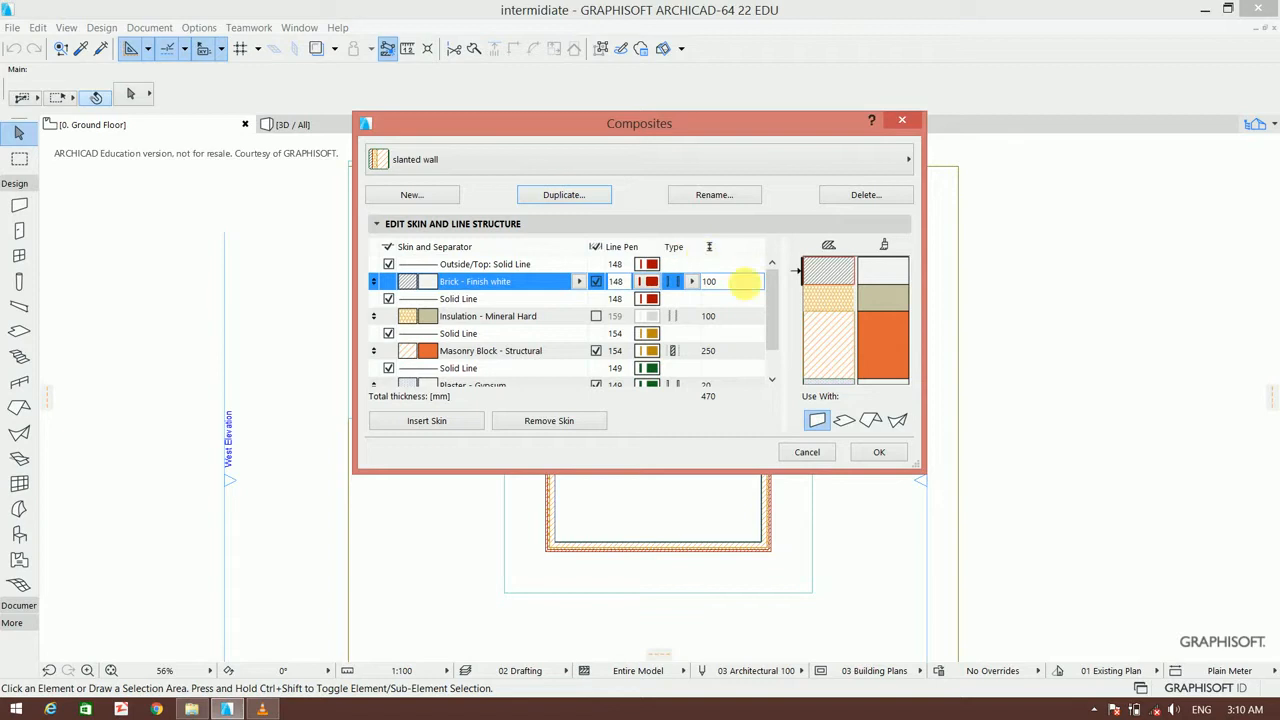
# Replace the outermost brick skin of the slanted wall composite with the building material Plaster - Lime Sand.
pyautogui.moveTo(771, 277)
pyautogui.mouseDown()
pyautogui.moveTo(771, 352)
pyautogui.moveTo(771, 277)
pyautogui.mouseUp()
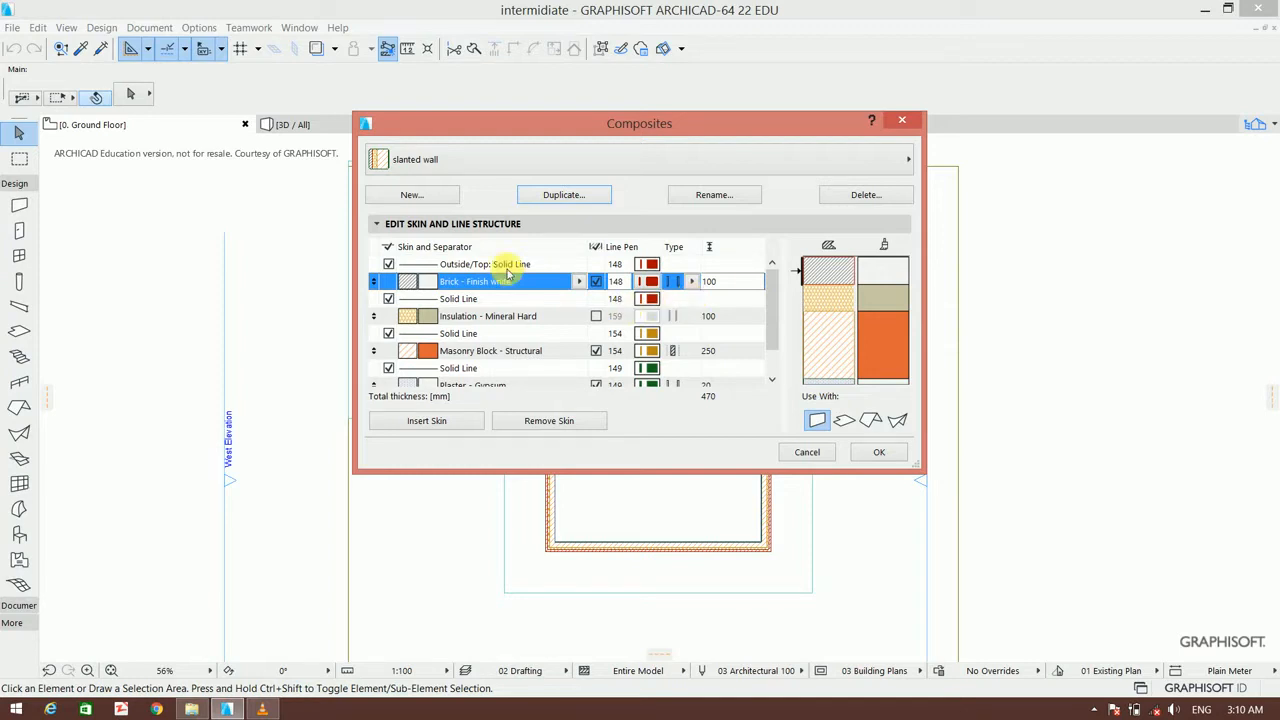
pyautogui.click(579, 281)
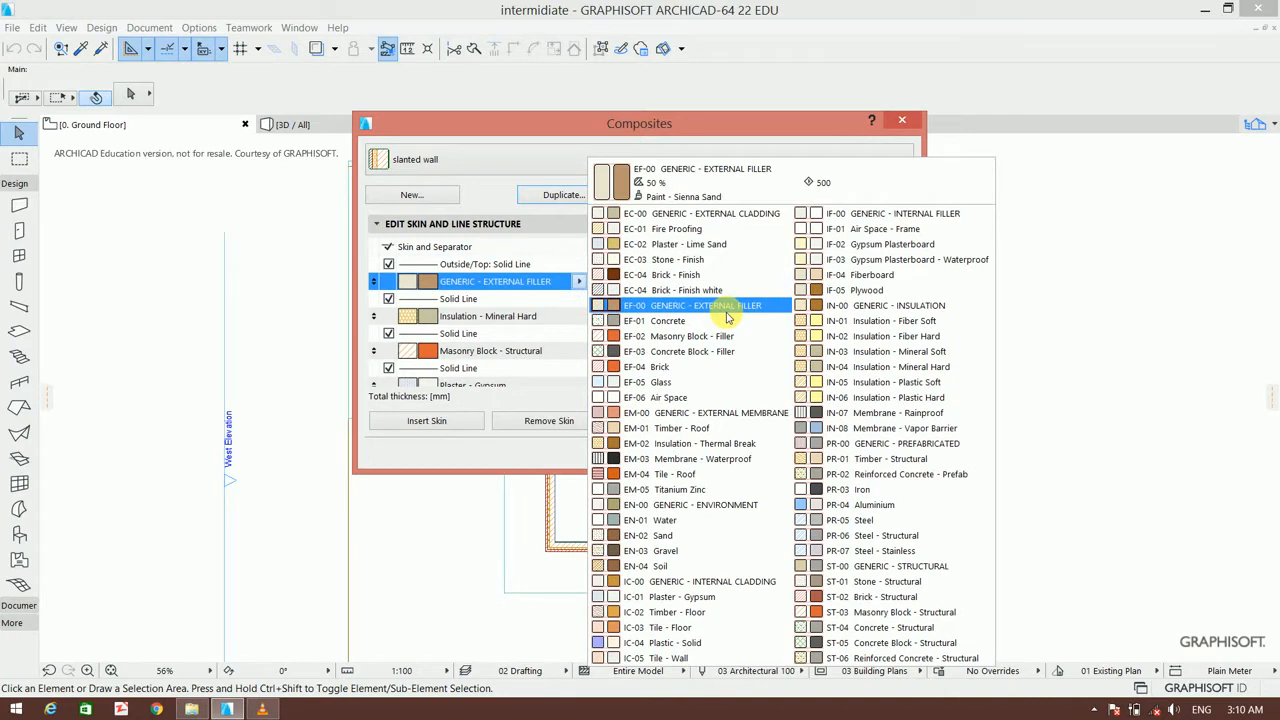
pyautogui.press('p')
pyautogui.press('p')
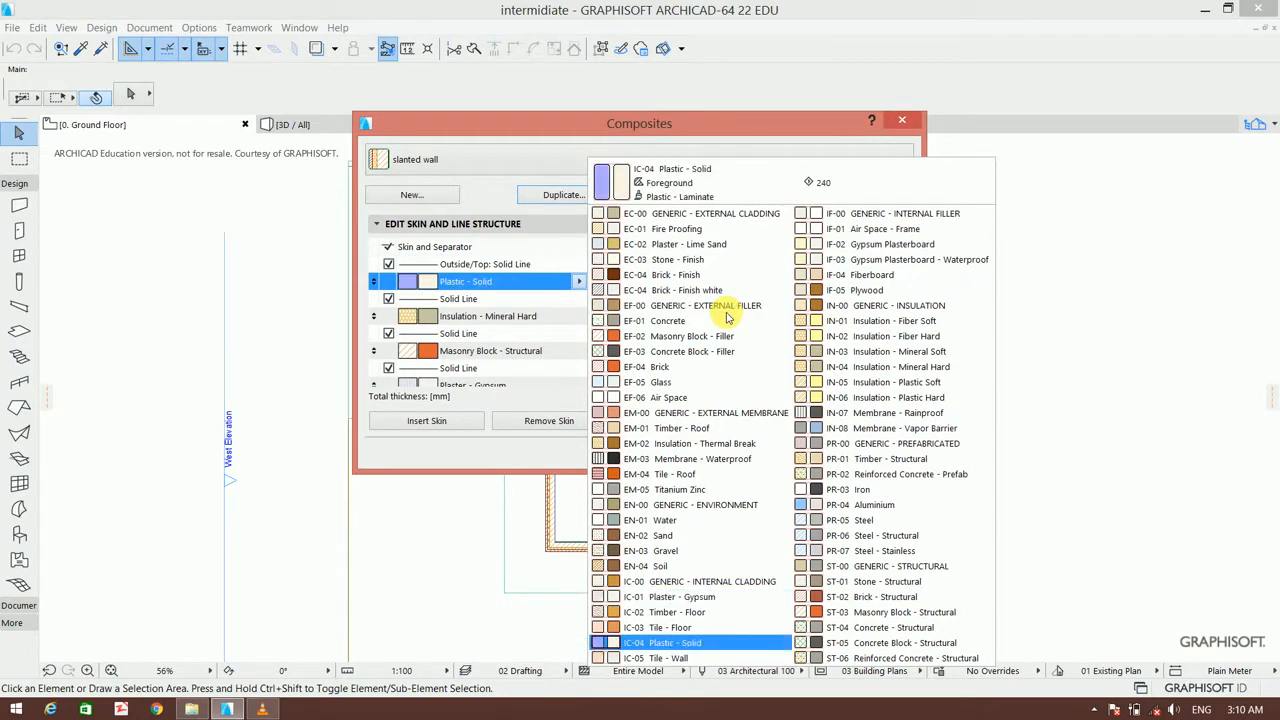
pyautogui.press('p')
pyautogui.press('p')
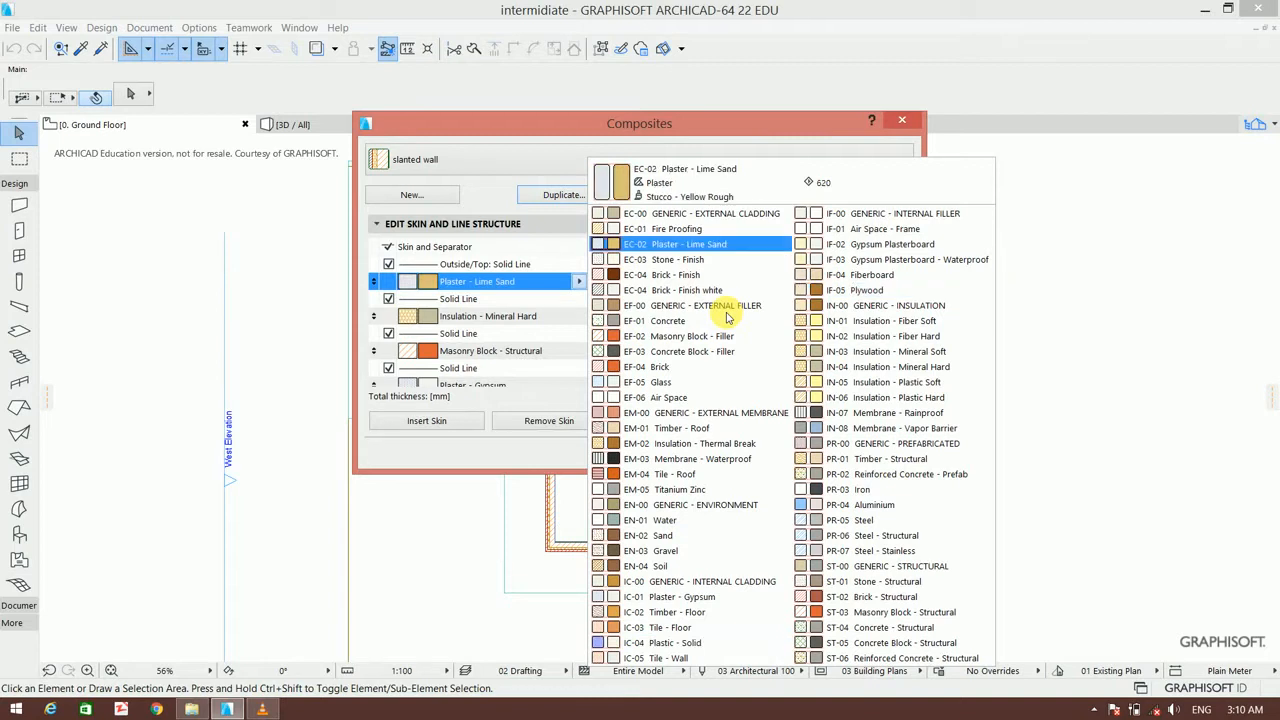
pyautogui.press('p')
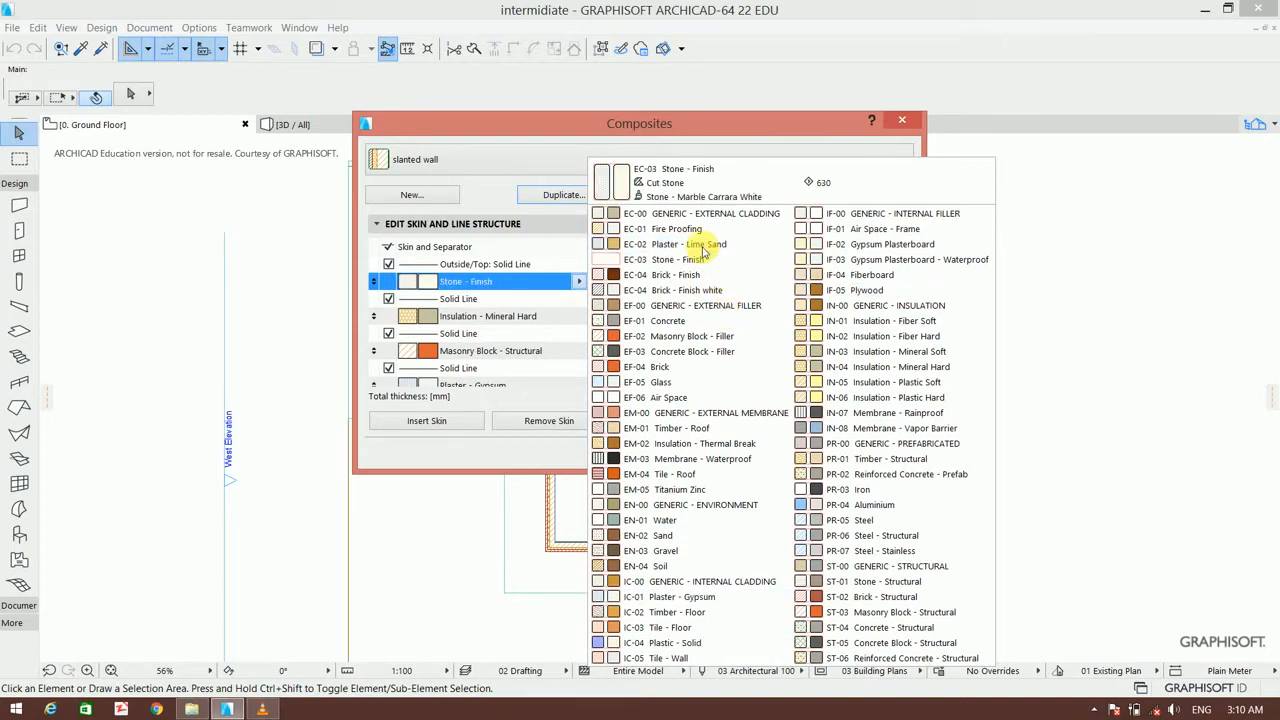
pyautogui.click(698, 245)
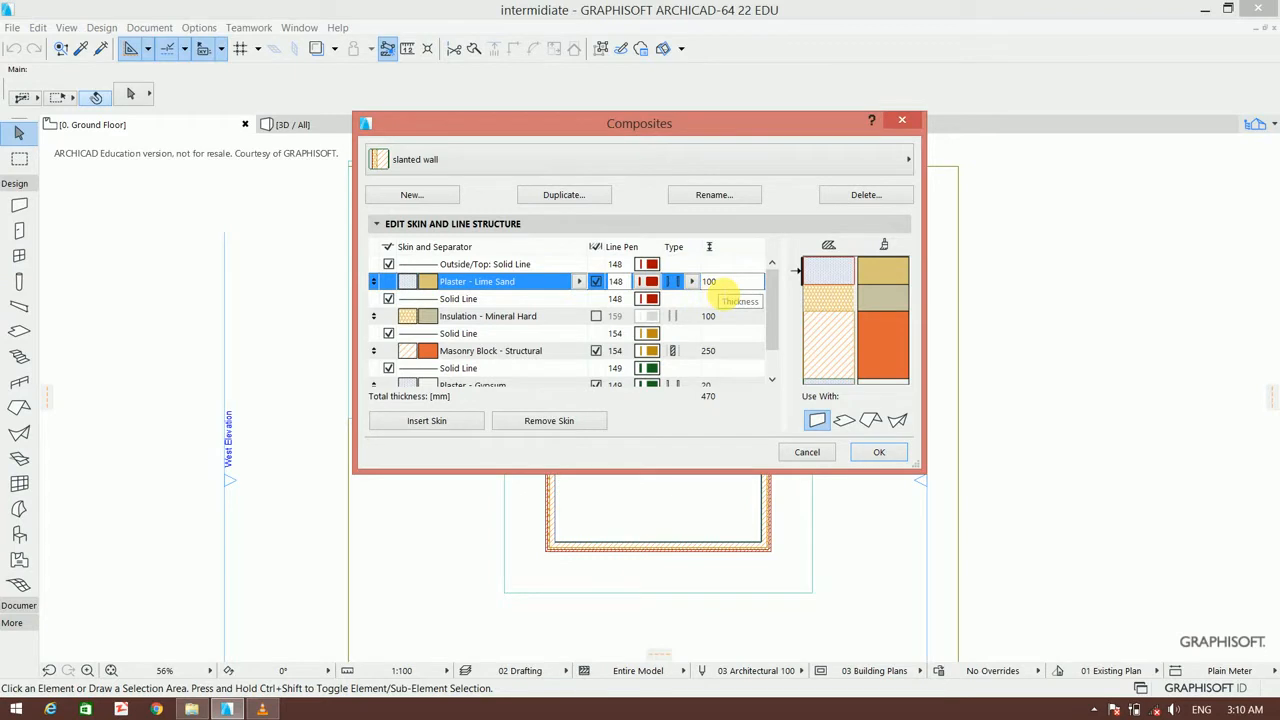
# Set the thickness of the Plaster - Lime Sand skin to 20 mm.
pyautogui.click(722, 284)
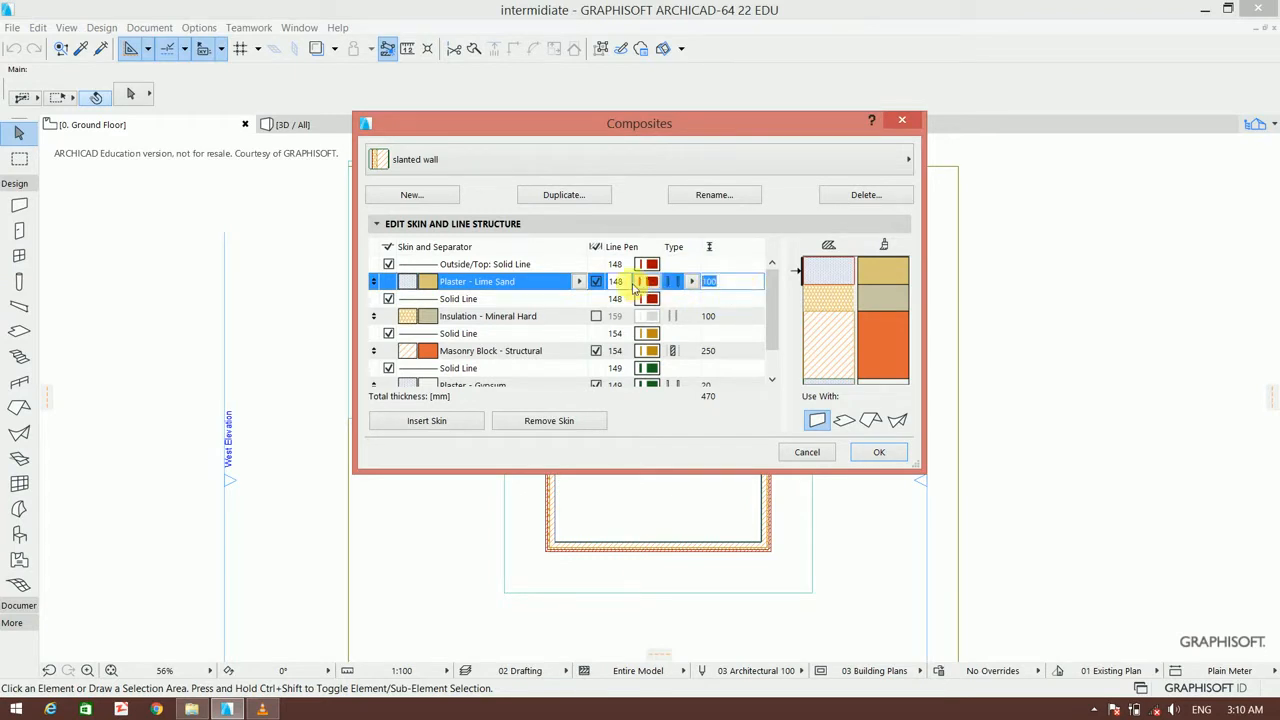
pyautogui.write('20')
pyautogui.click(674, 281)
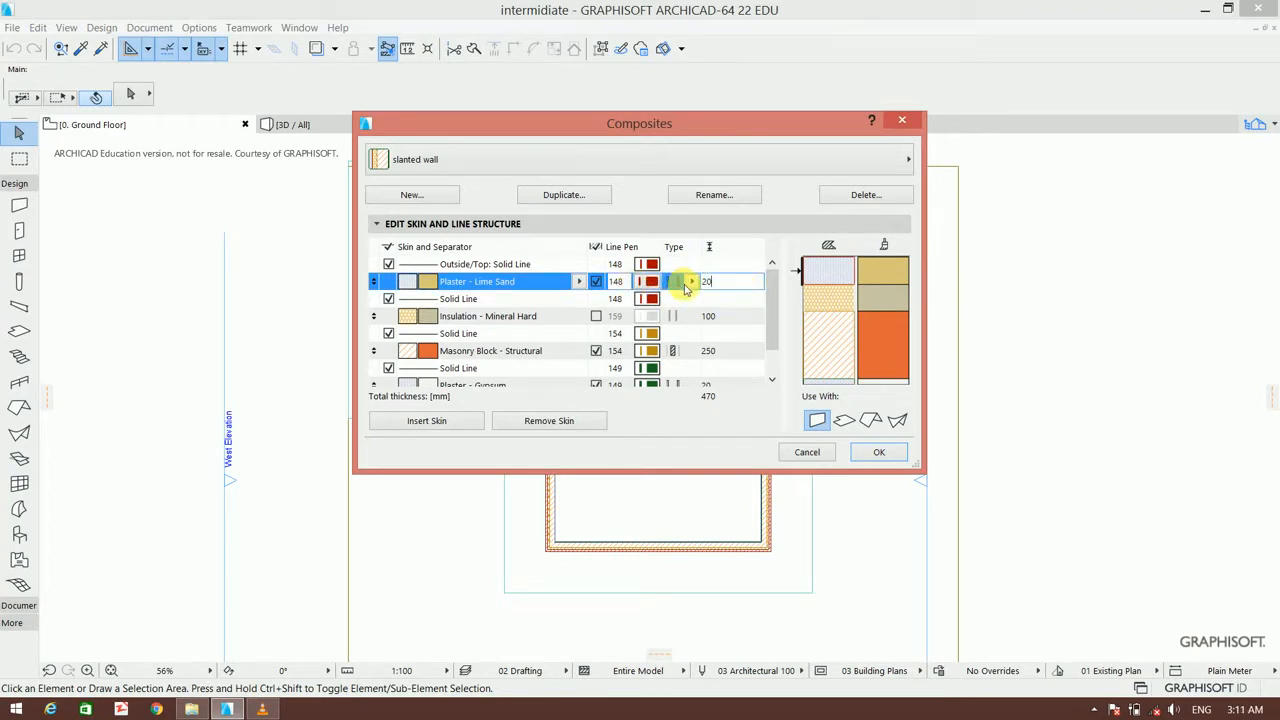
pyautogui.click(536, 320)
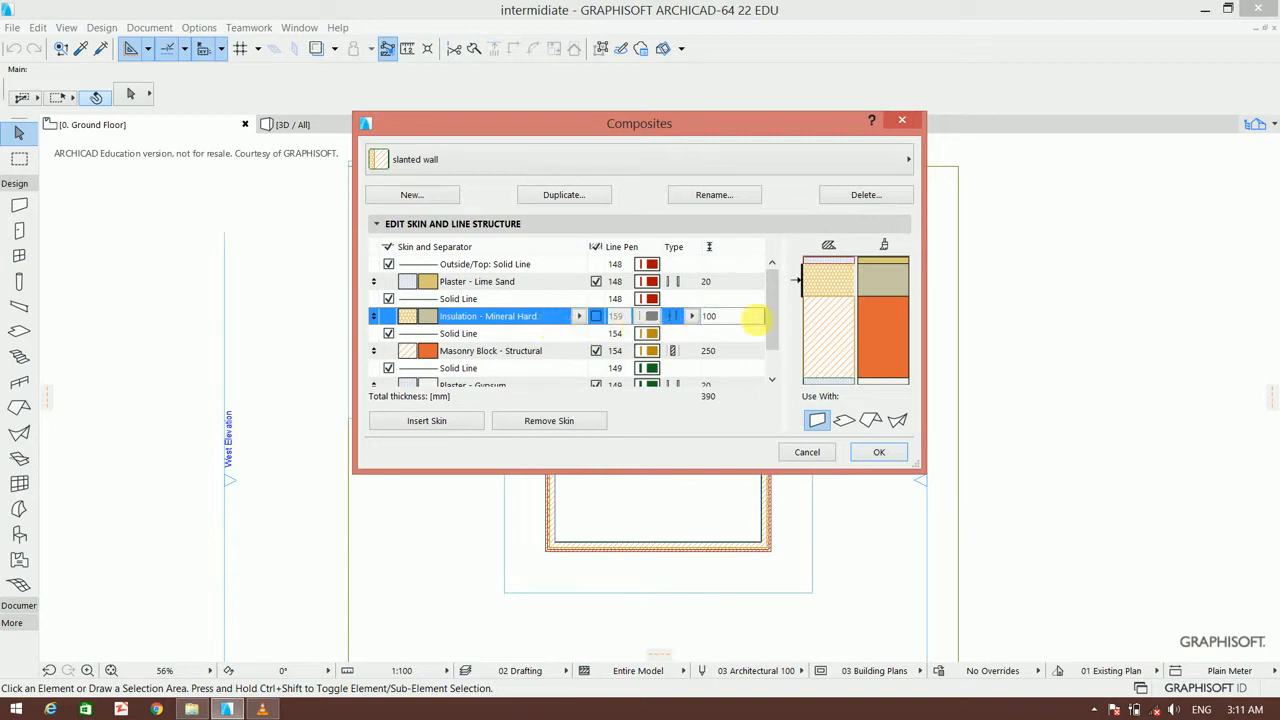
# Check the Masonry Block - Structural and Plaster - Gypsum skins, and save the slanted wall composite.
pyautogui.click(596, 350)
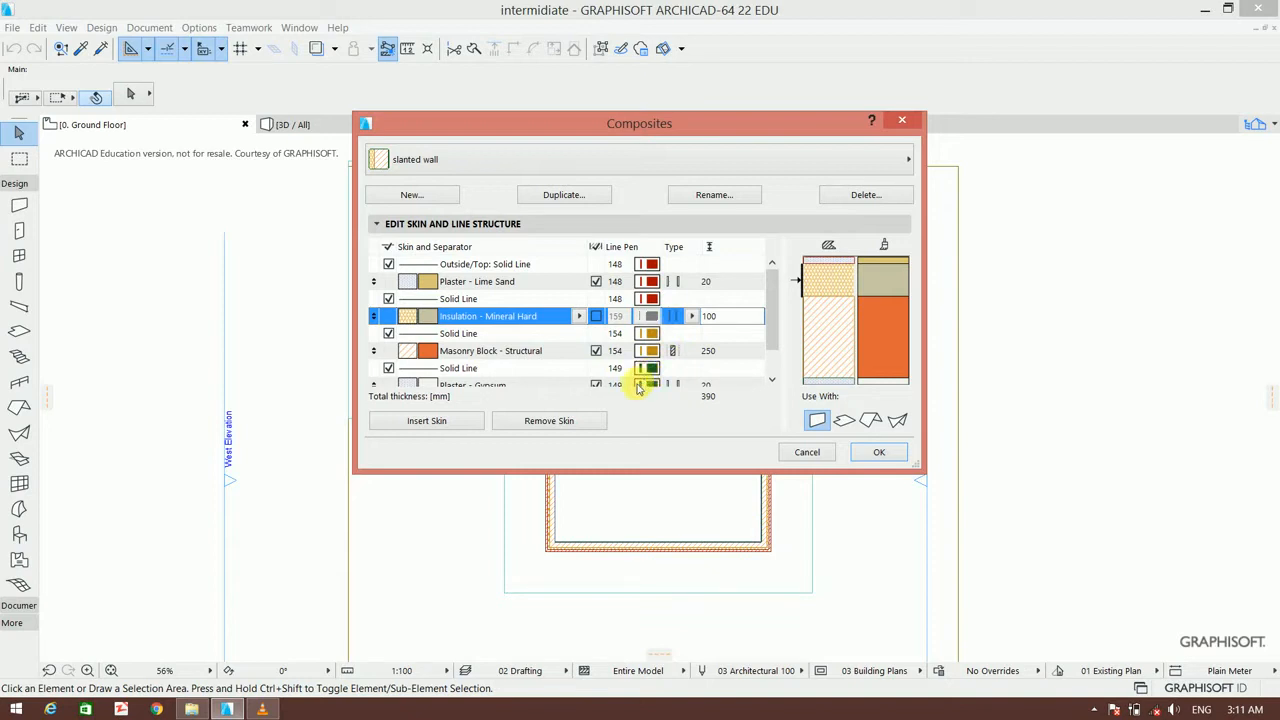
pyautogui.click(515, 350)
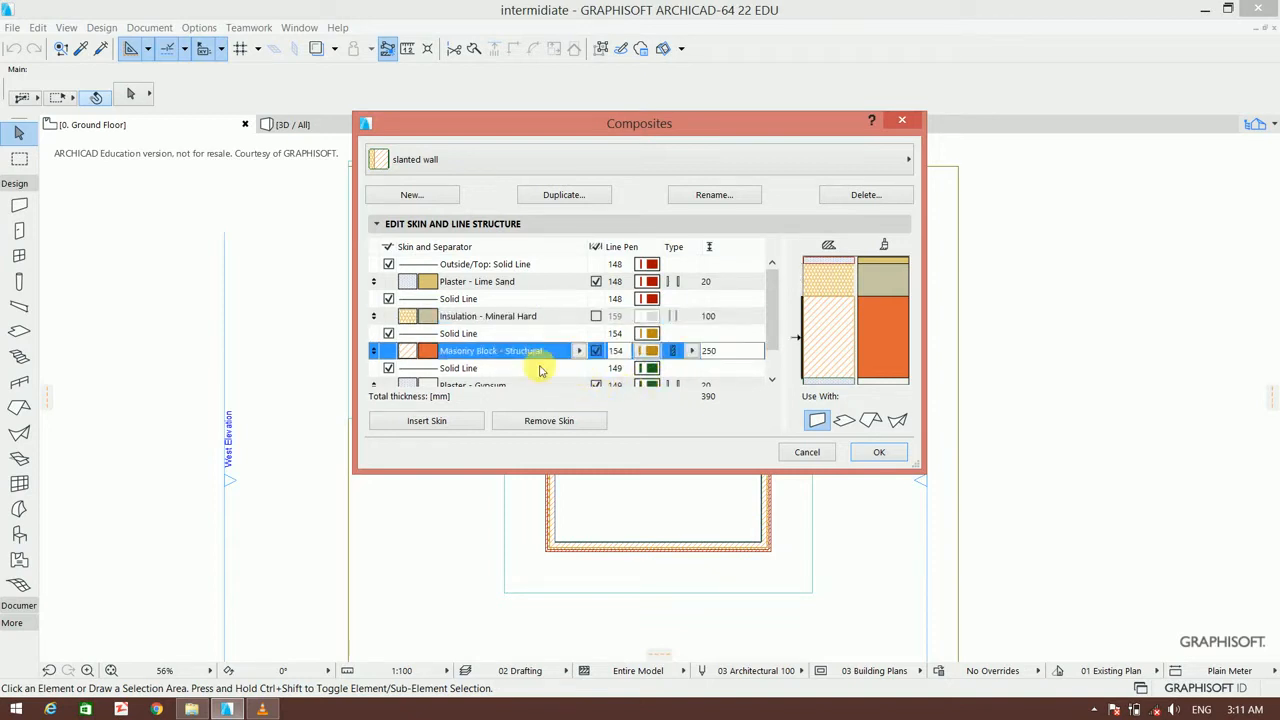
pyautogui.click(596, 350)
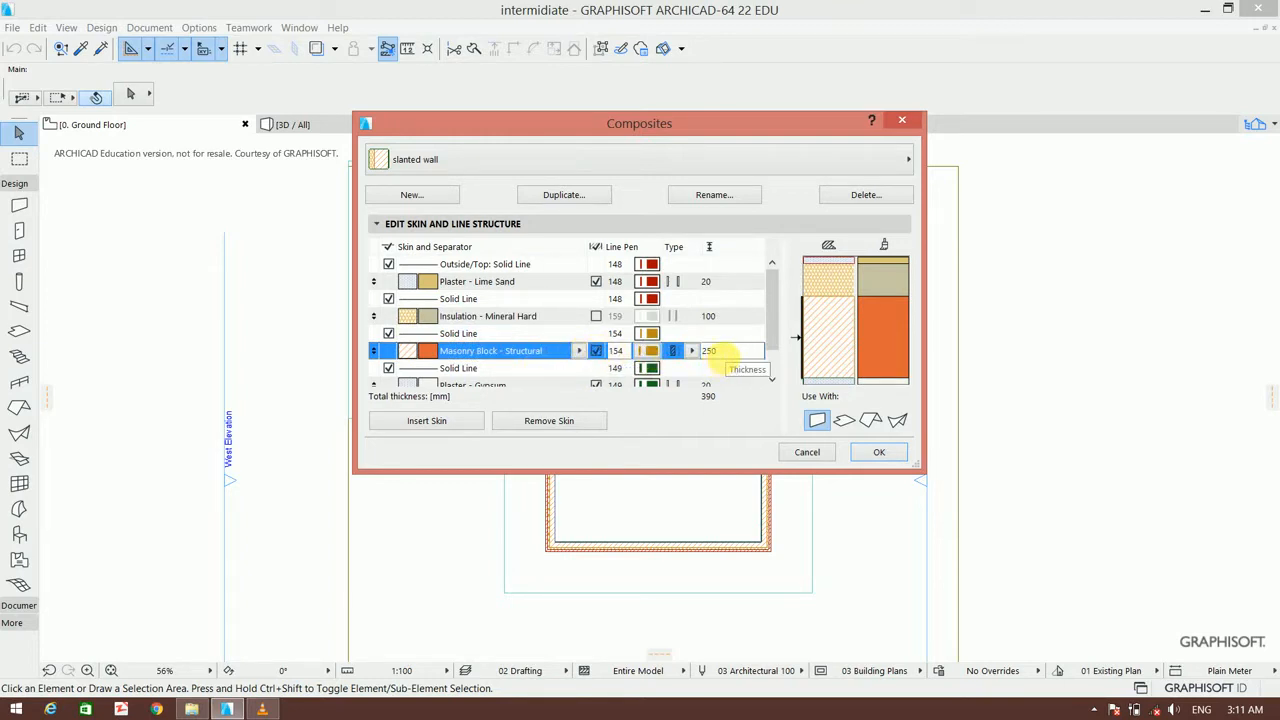
pyautogui.moveTo(766, 337); pyautogui.dragTo(768, 380)
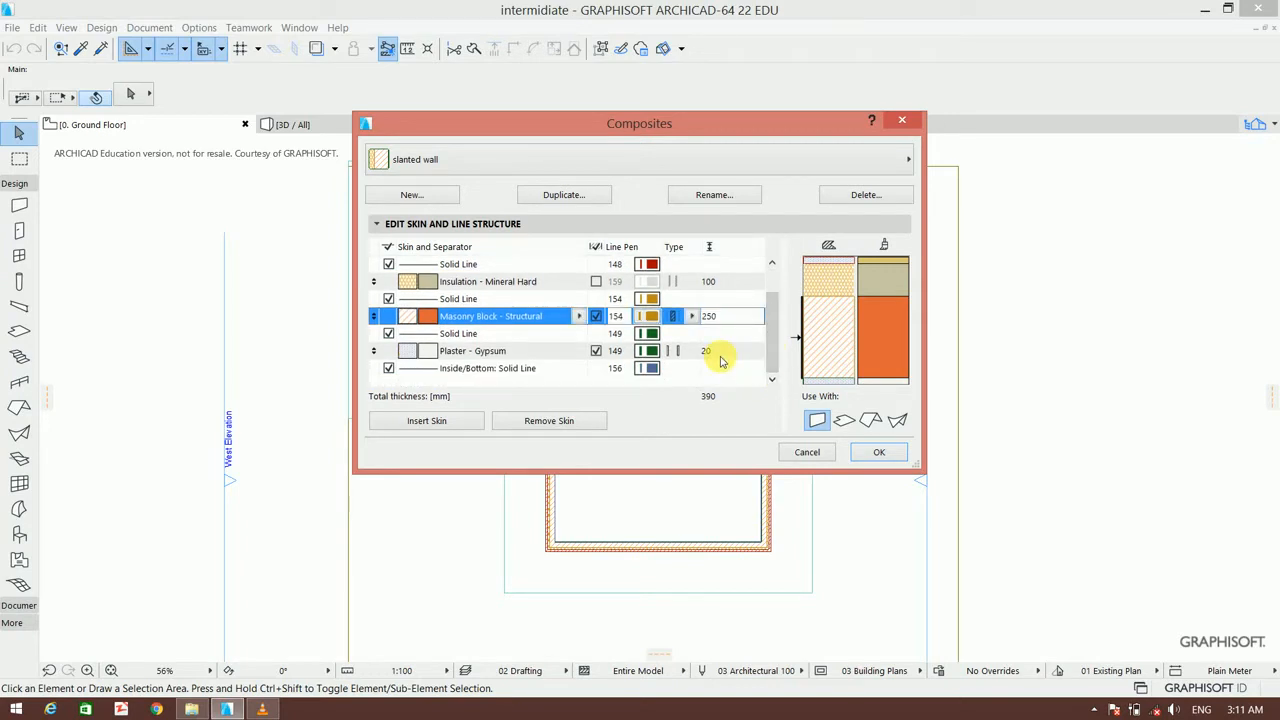
pyautogui.click(490, 350)
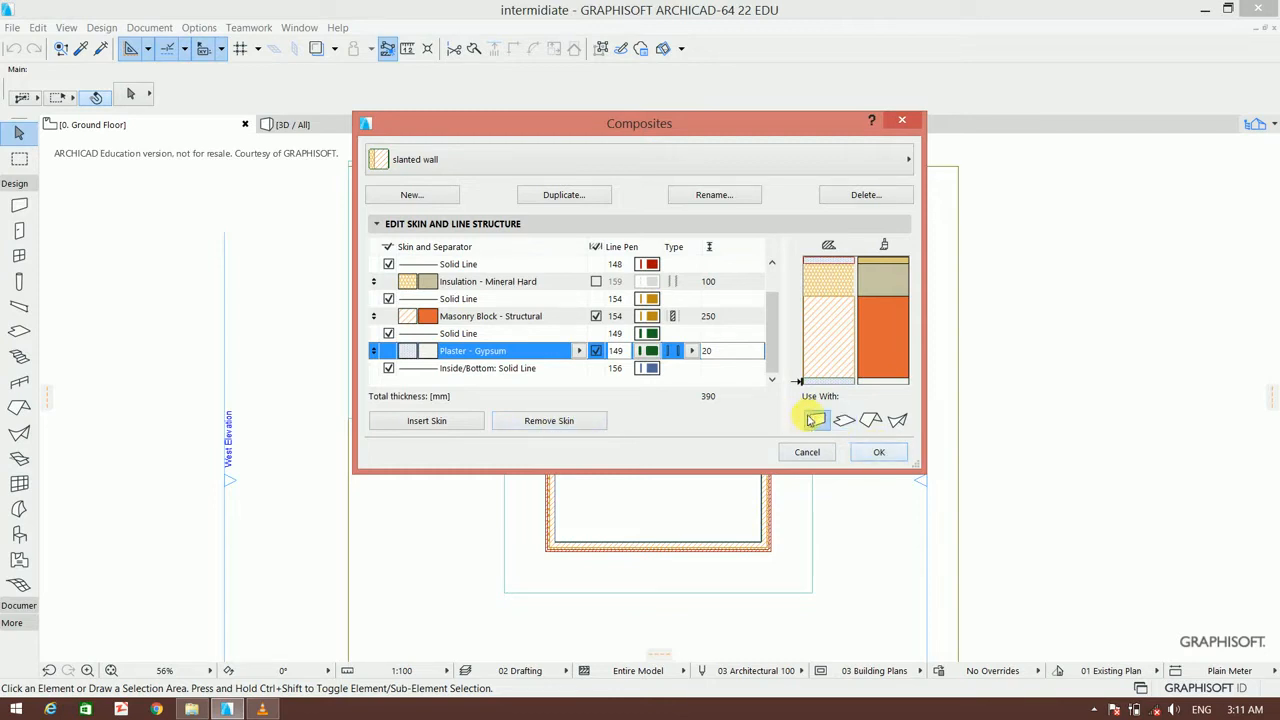
pyautogui.click(862, 452)
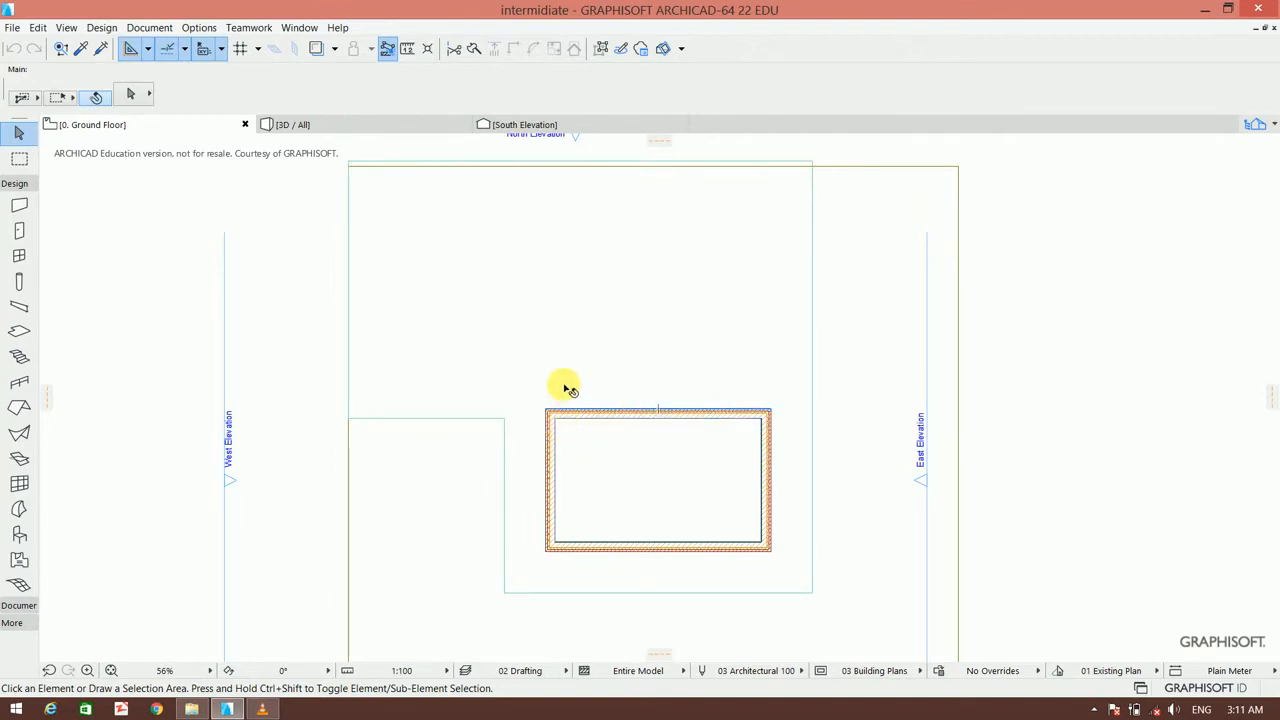
# Open the default settings of the Wall tool and assign the slanted wall composite as its structure.
pyautogui.click(681, 405)
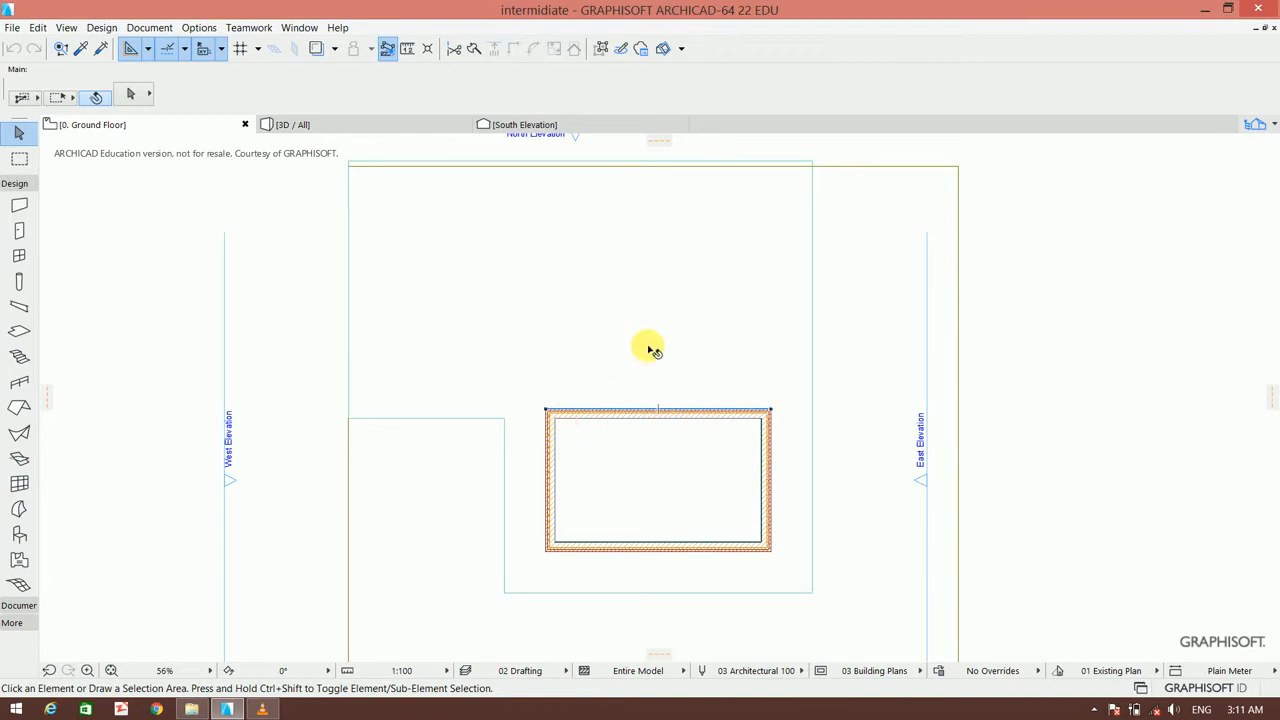
pyautogui.click(15, 207)
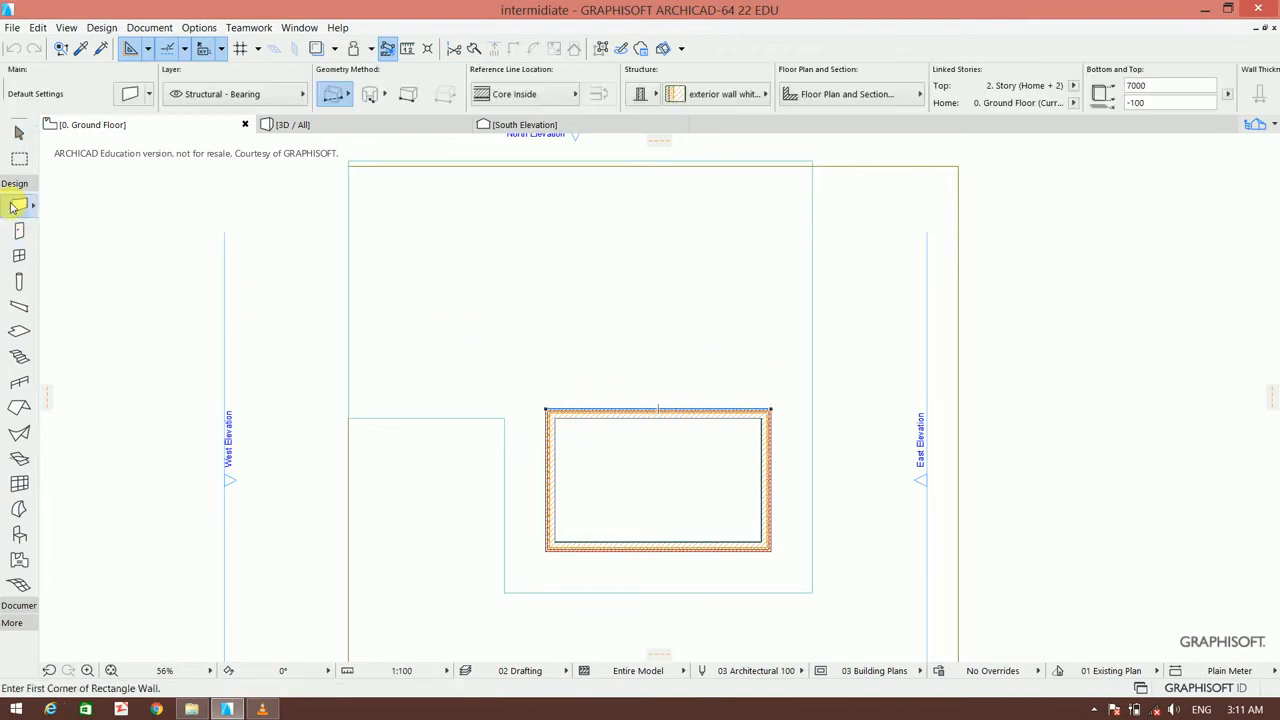
pyautogui.doubleClick(19, 206)
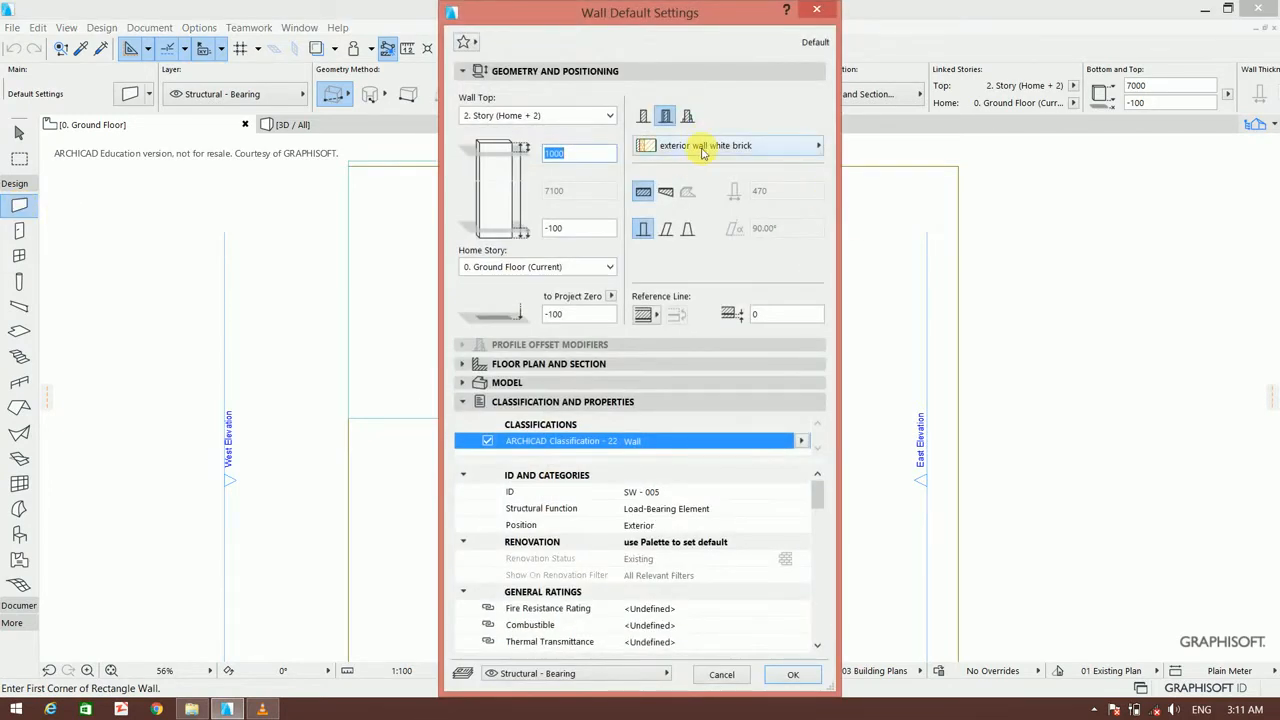
pyautogui.click(703, 148)
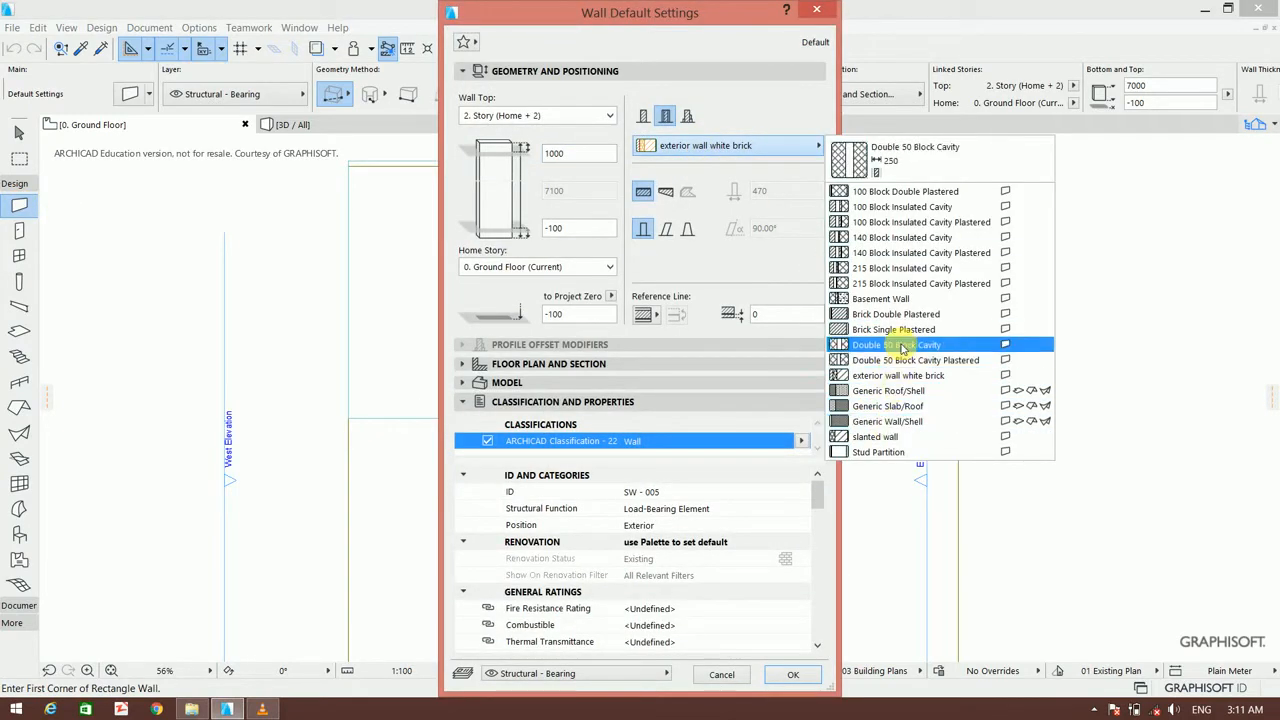
pyautogui.click(887, 438)
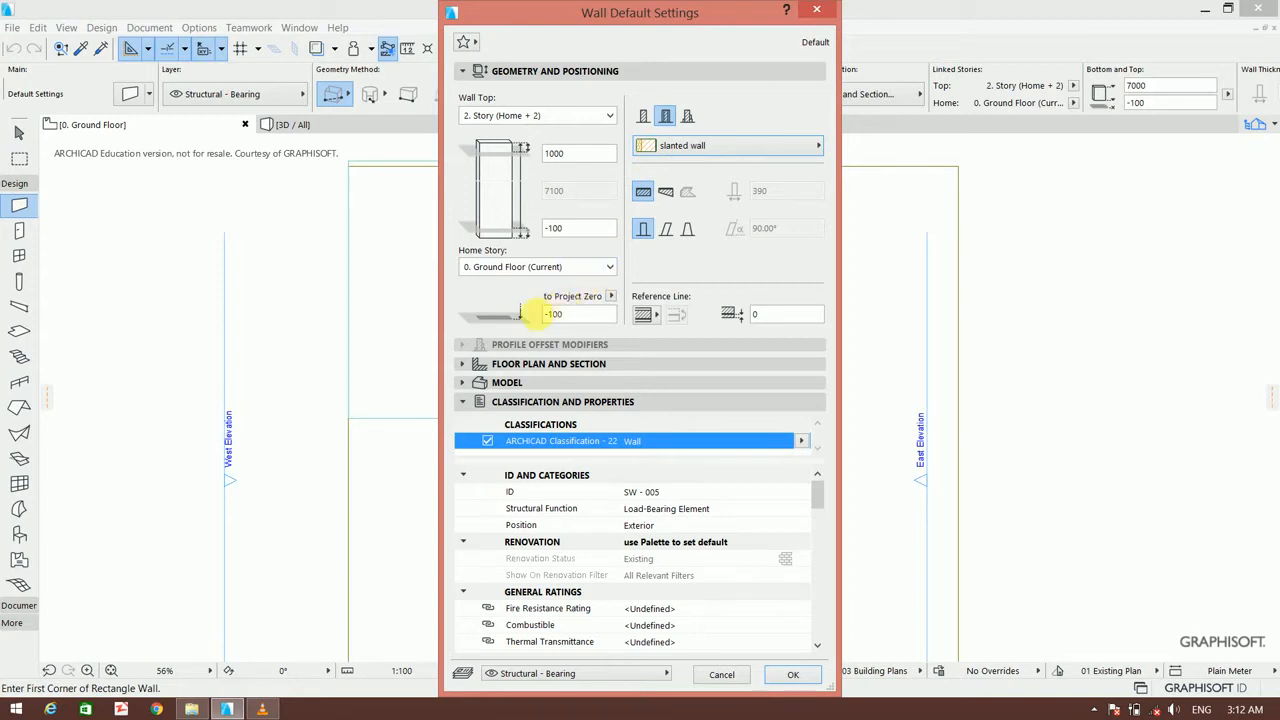
# Set the default wall's top to Not Linked.
pyautogui.click(550, 116)
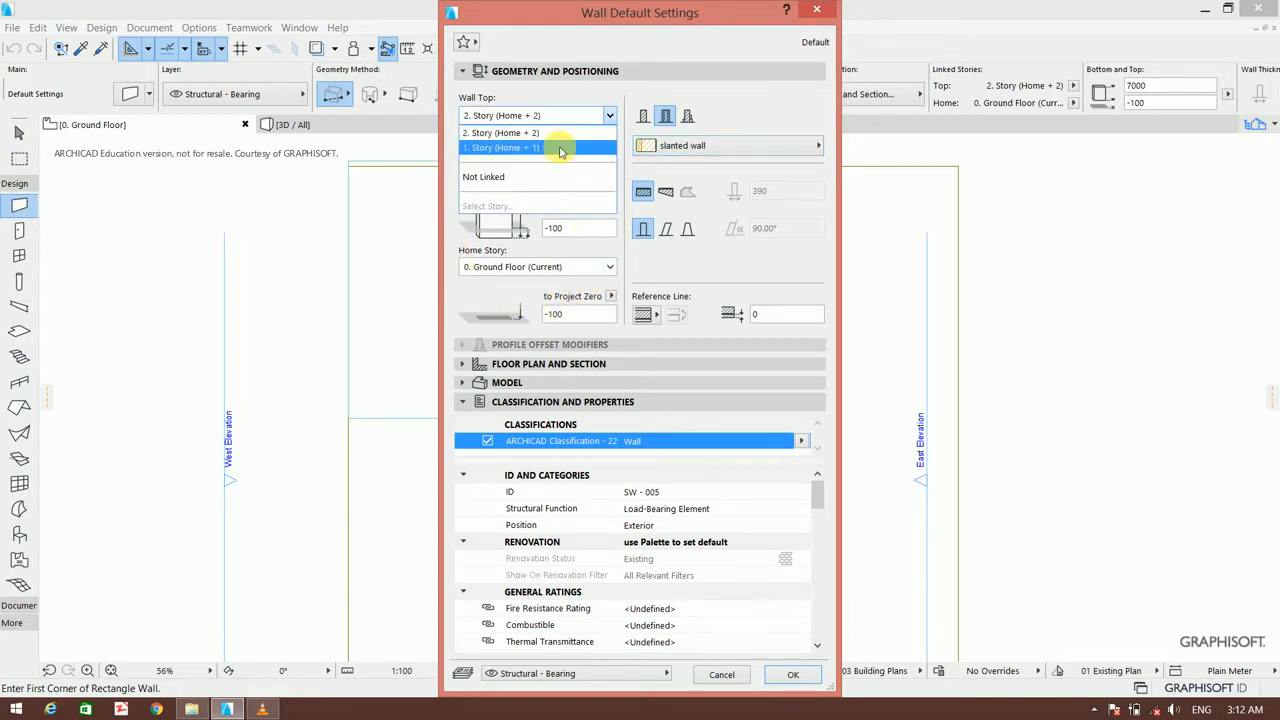
pyautogui.click(565, 176)
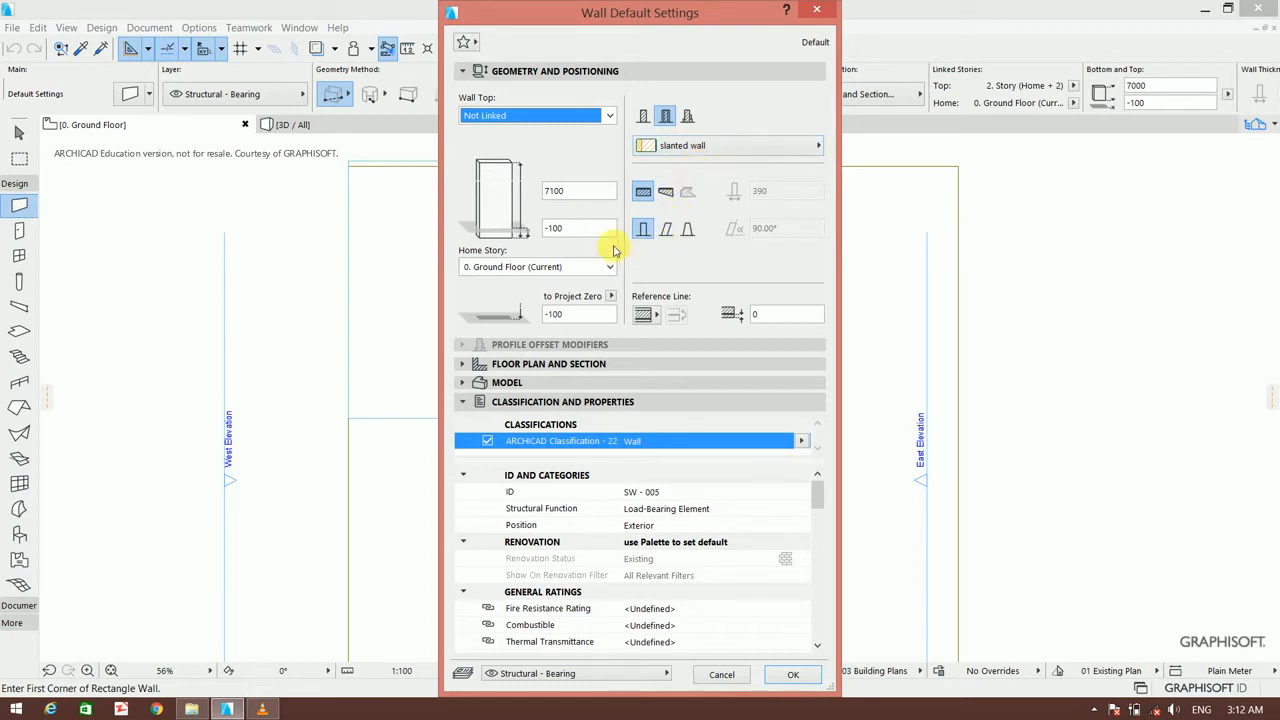
pyautogui.click(540, 229)
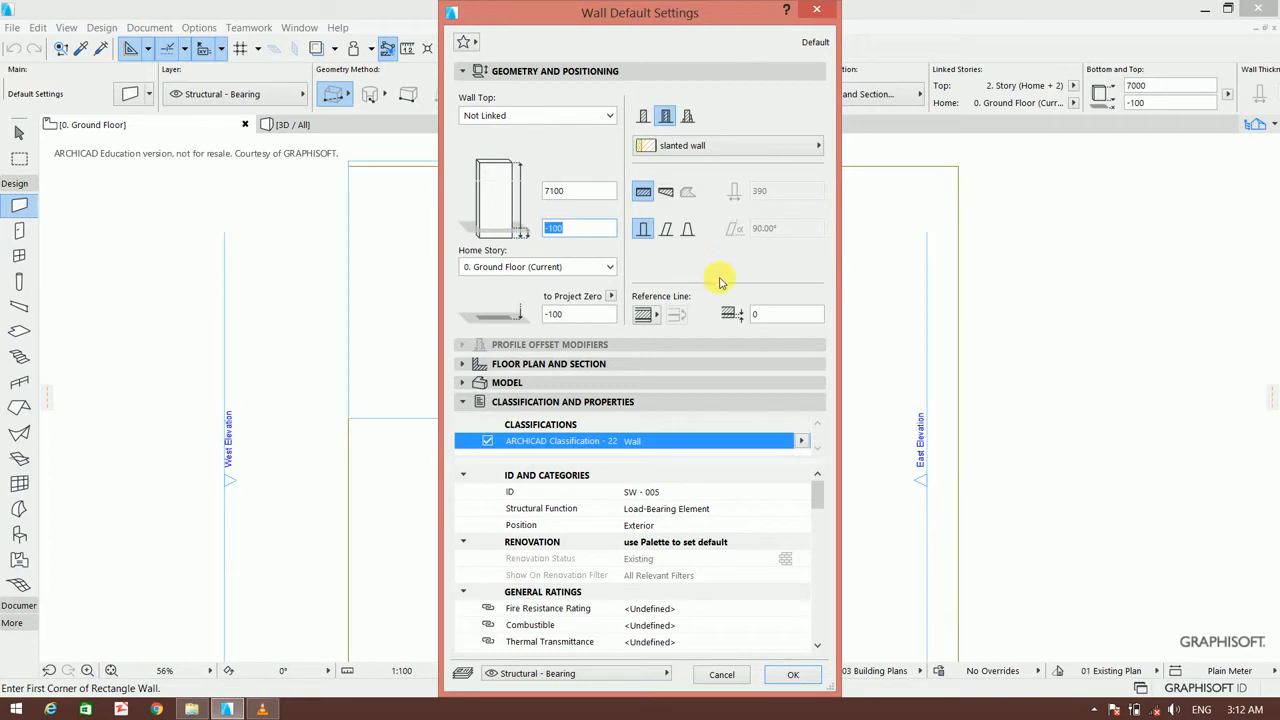
# Make the default wall double slanted with an outside slant angle of 97°.
pyautogui.click(687, 229)
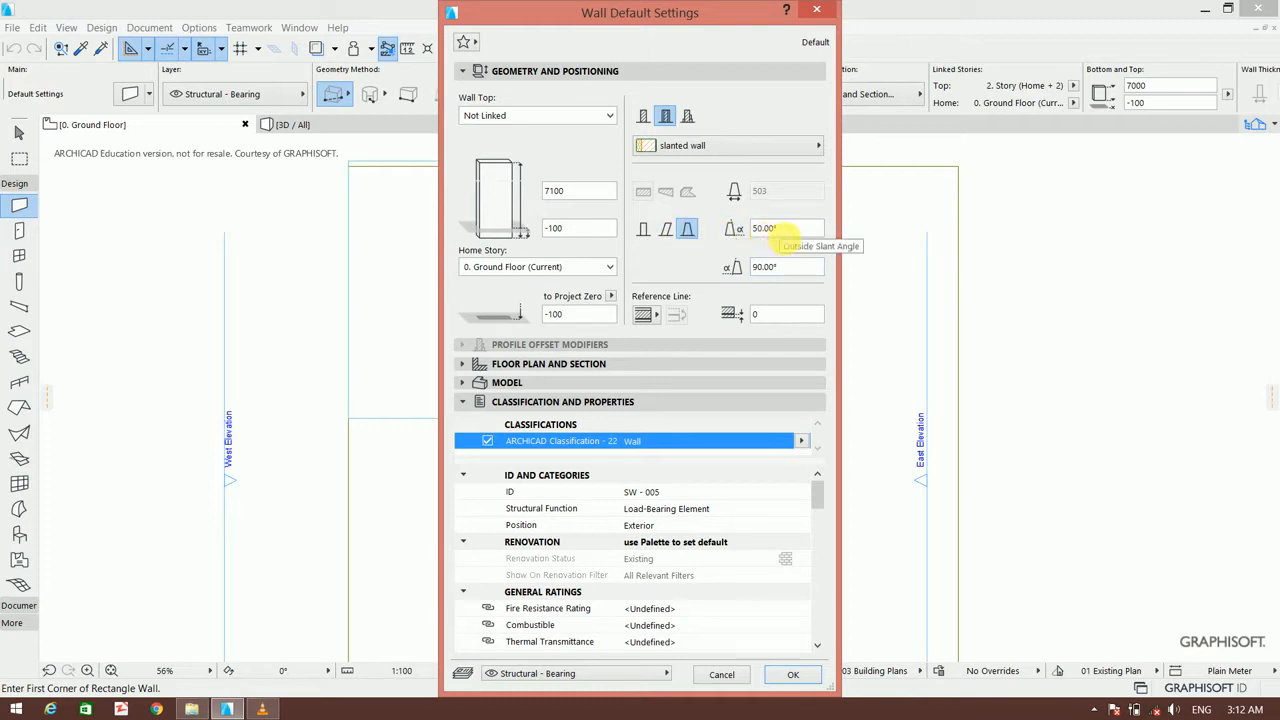
pyautogui.click(805, 229)
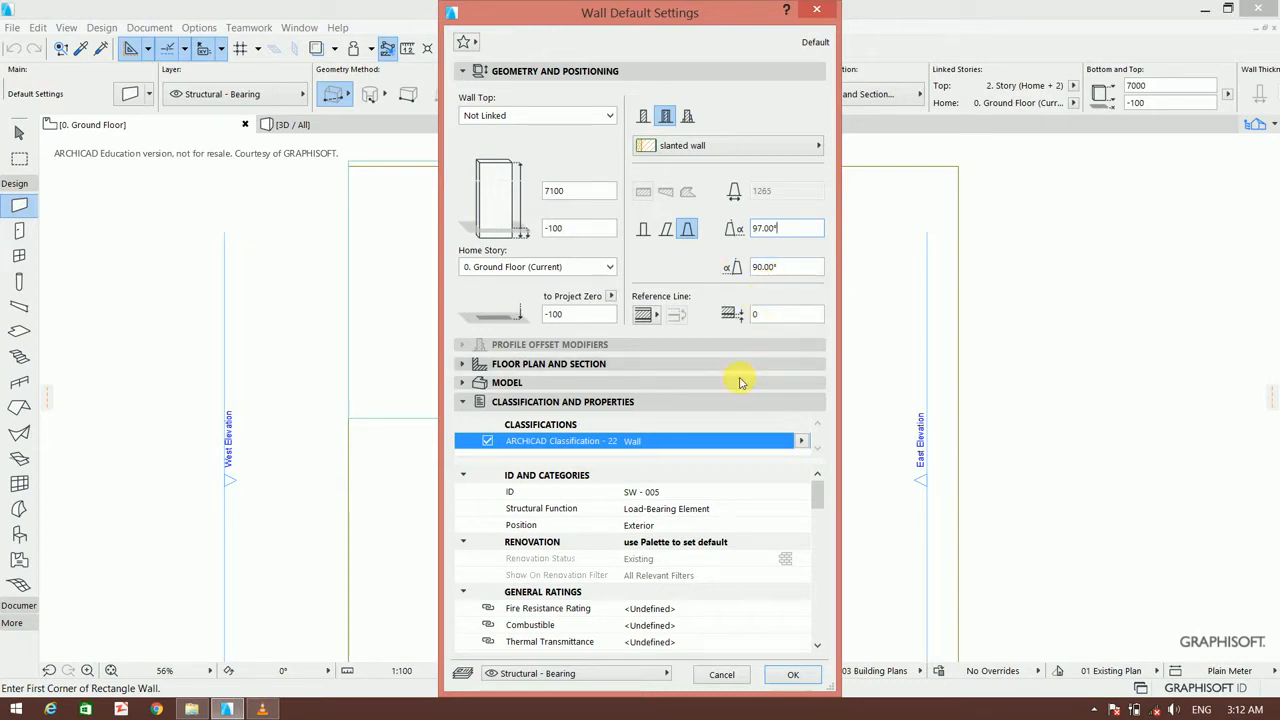
# Set the default wall's reference line to Core Inside and its floor plan display to Projected with Overhead.
pyautogui.click(645, 318)
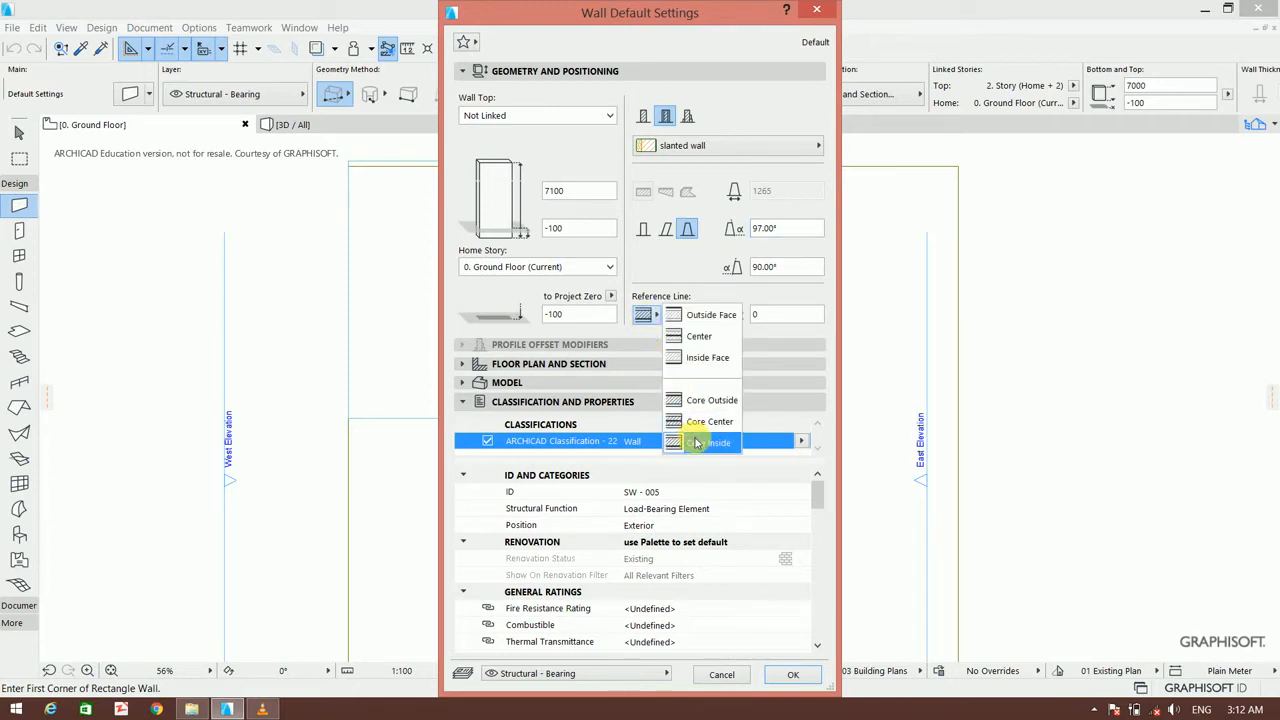
pyautogui.click(697, 442)
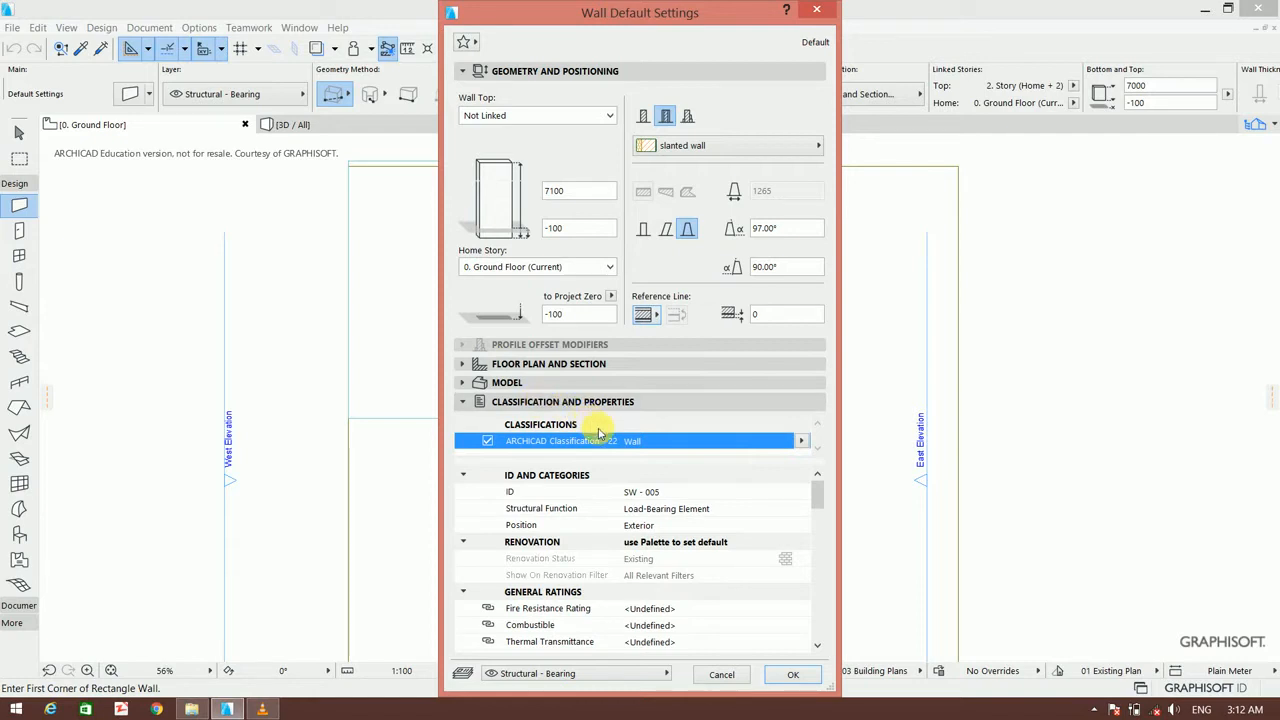
pyautogui.click(531, 365)
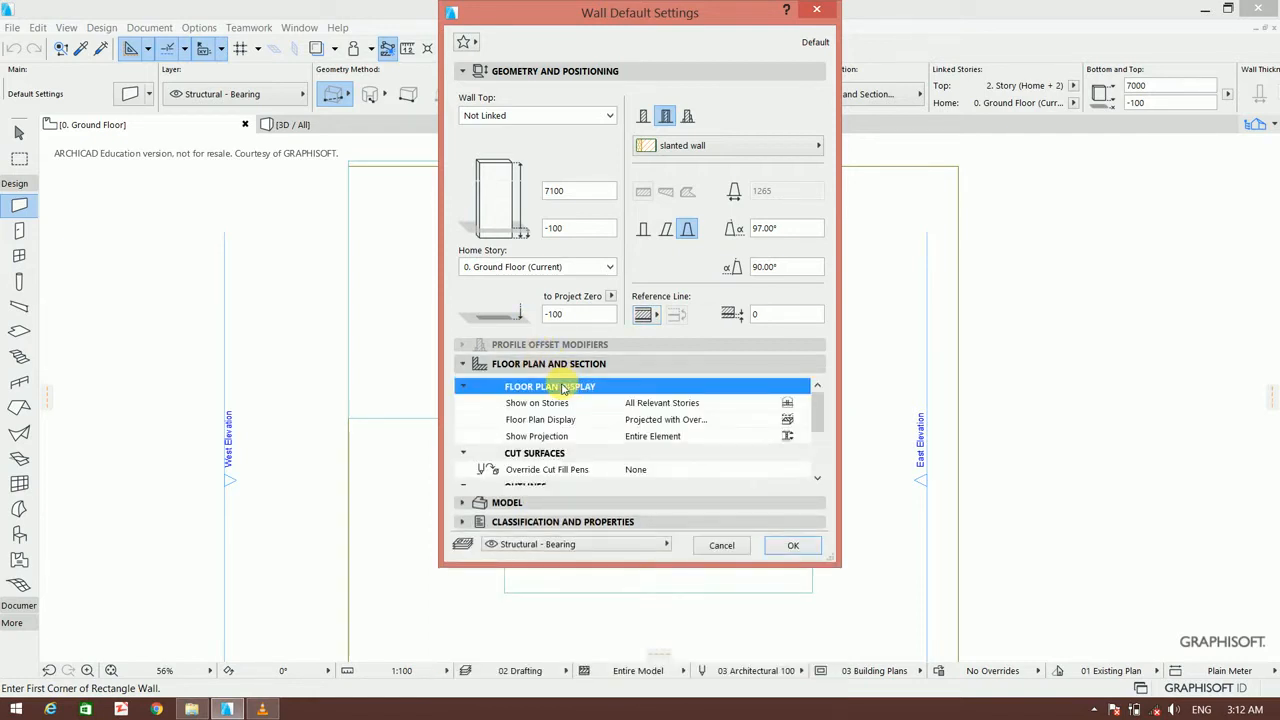
pyautogui.click(783, 420)
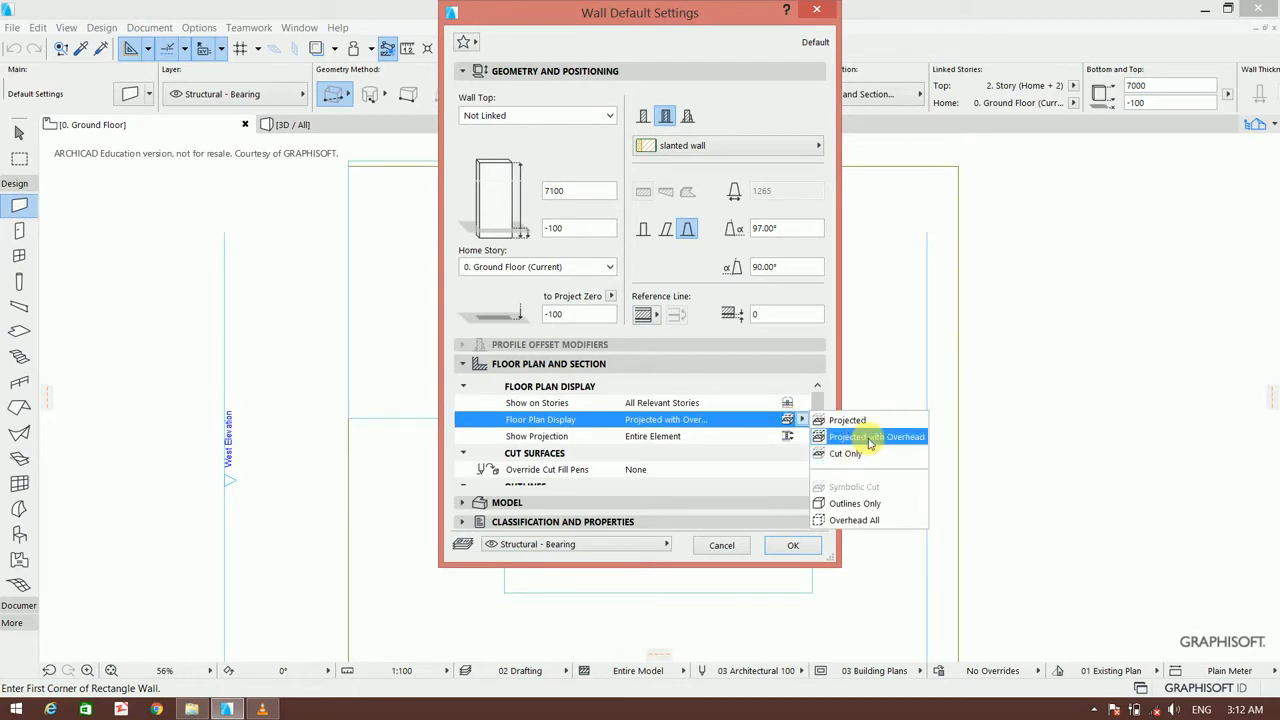
pyautogui.click(870, 443)
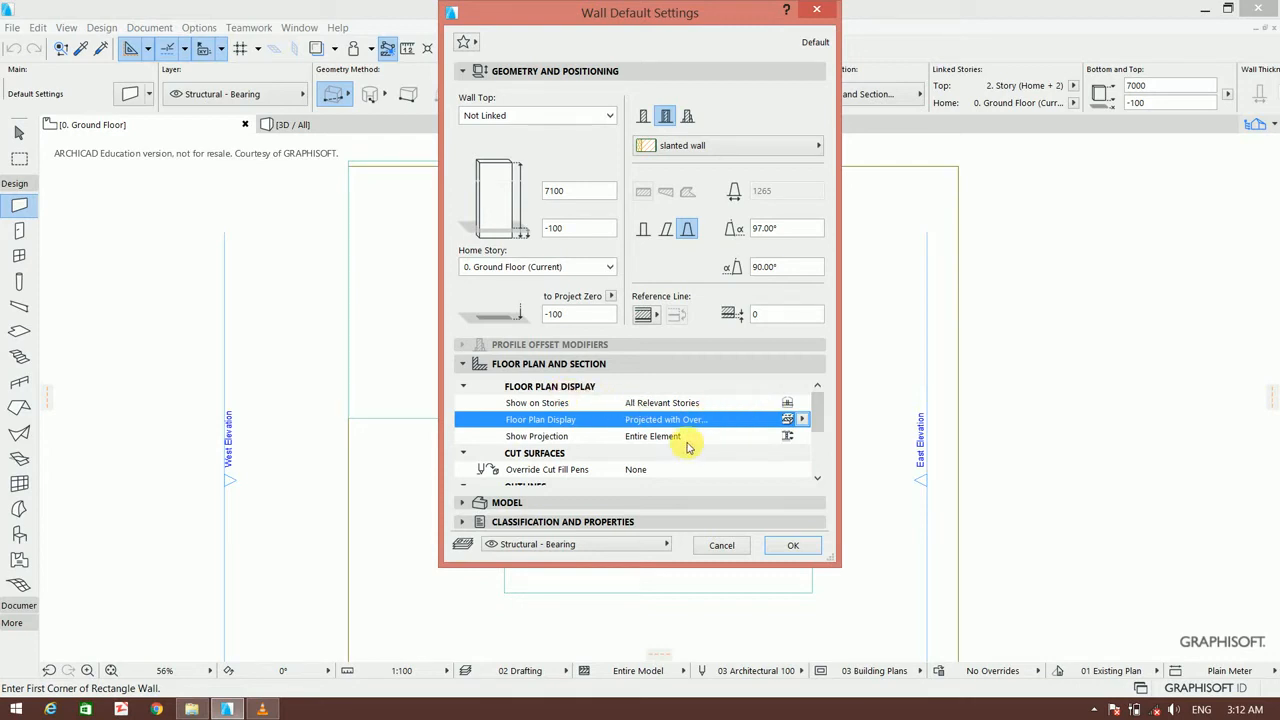
# Set the default wall's structural function to Load-Bearing Element and apply the wall settings.
pyautogui.click(648, 503)
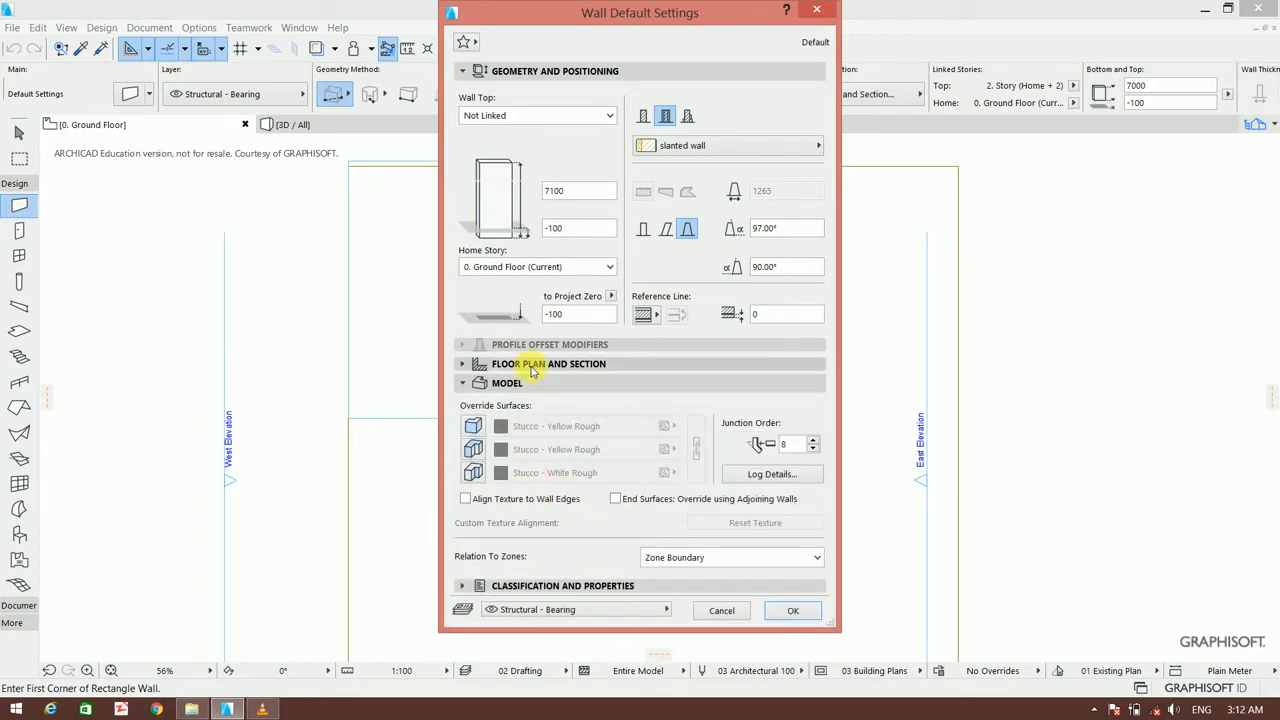
pyautogui.click(611, 585)
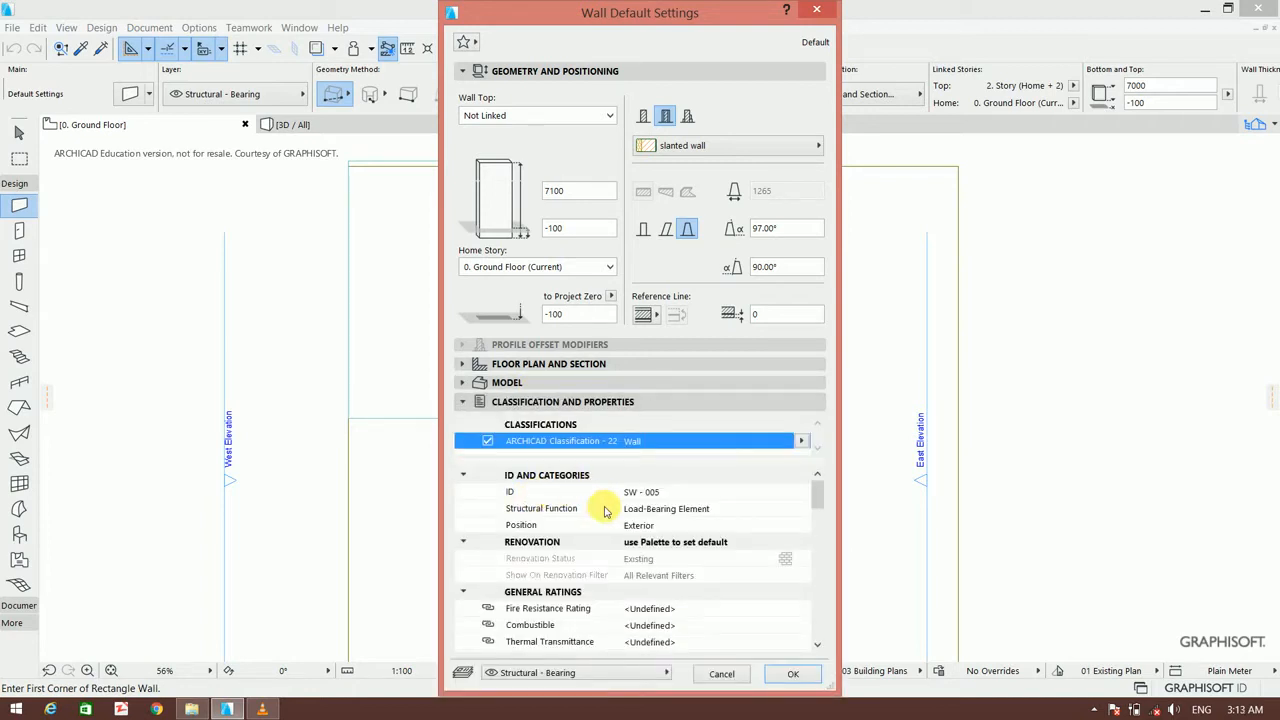
pyautogui.click(724, 508)
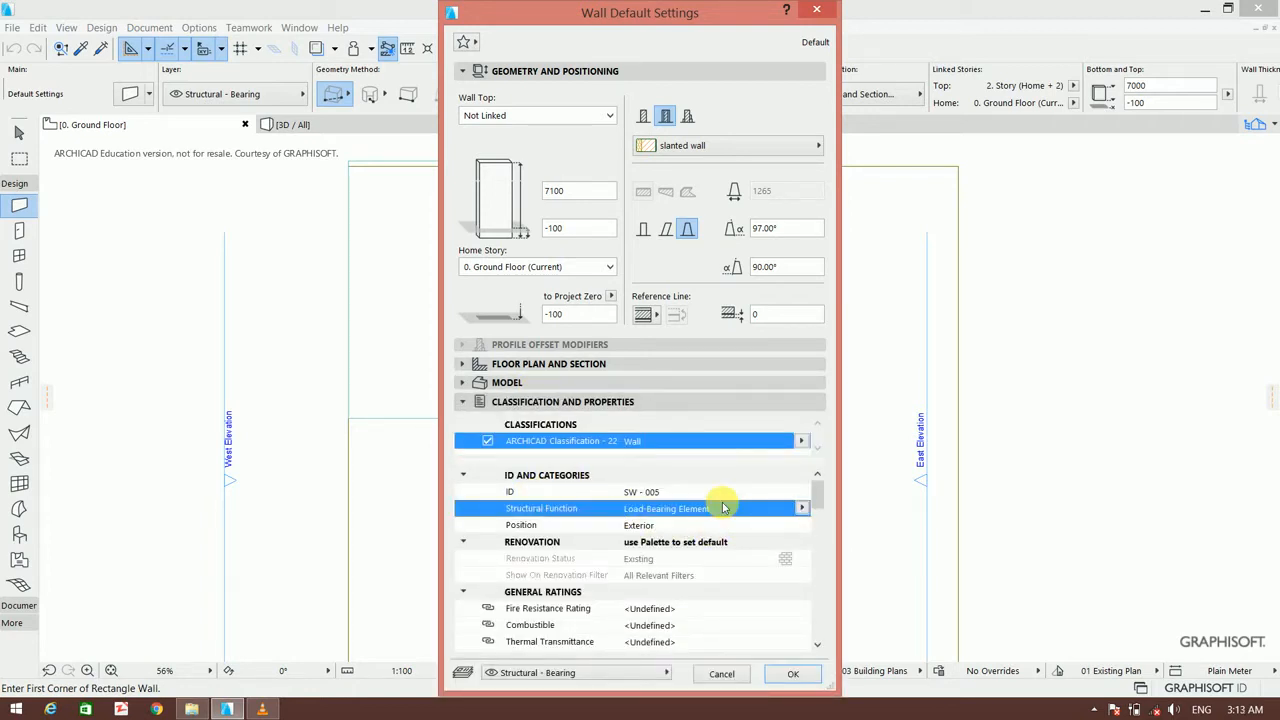
pyautogui.click(801, 508)
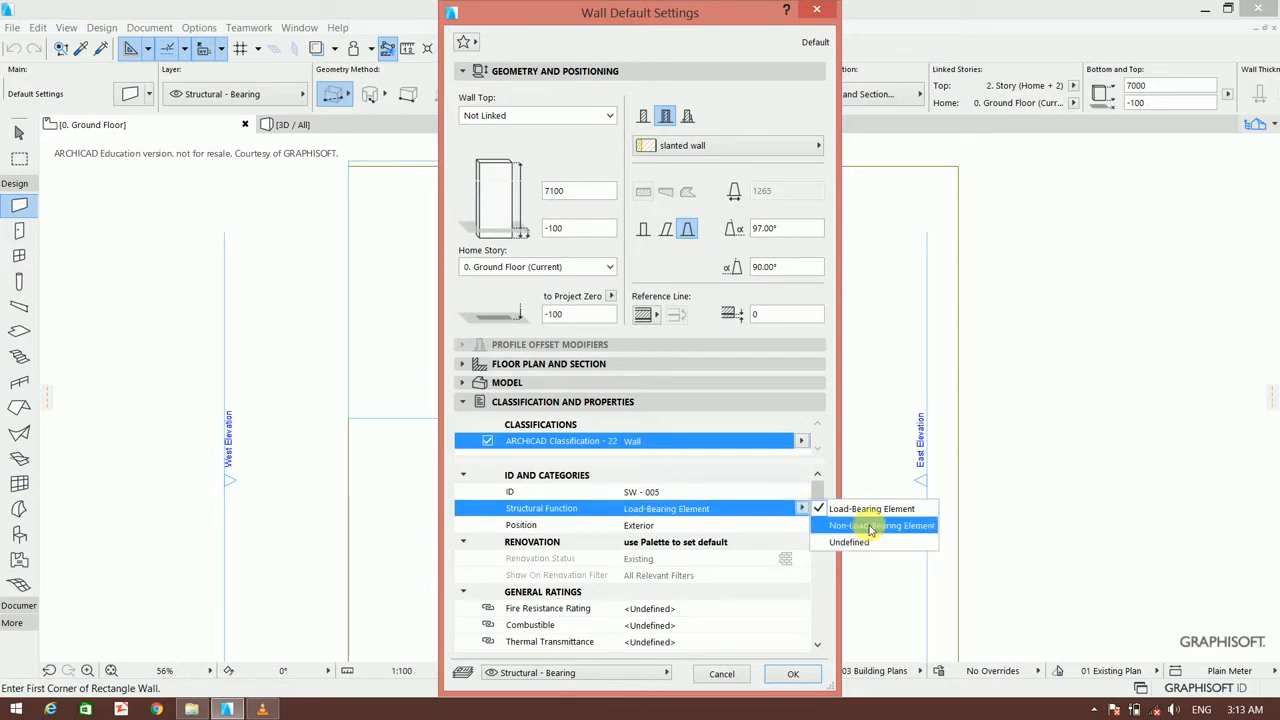
pyautogui.click(860, 509)
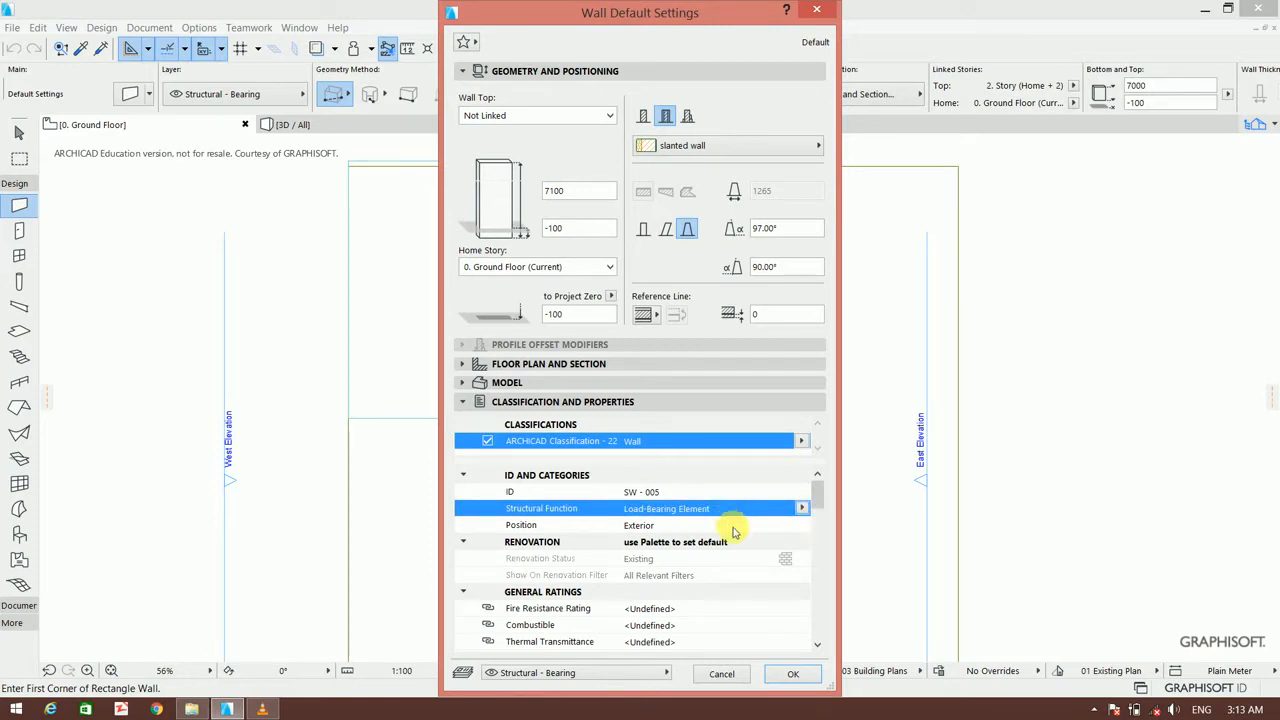
pyautogui.click(793, 673)
# Place a horizontal guide line 2000 mm above the north wall of the rectangular wall enclosure.
pyautogui.moveTo(683, 374); pyautogui.dragTo(666, 391, button='middle')
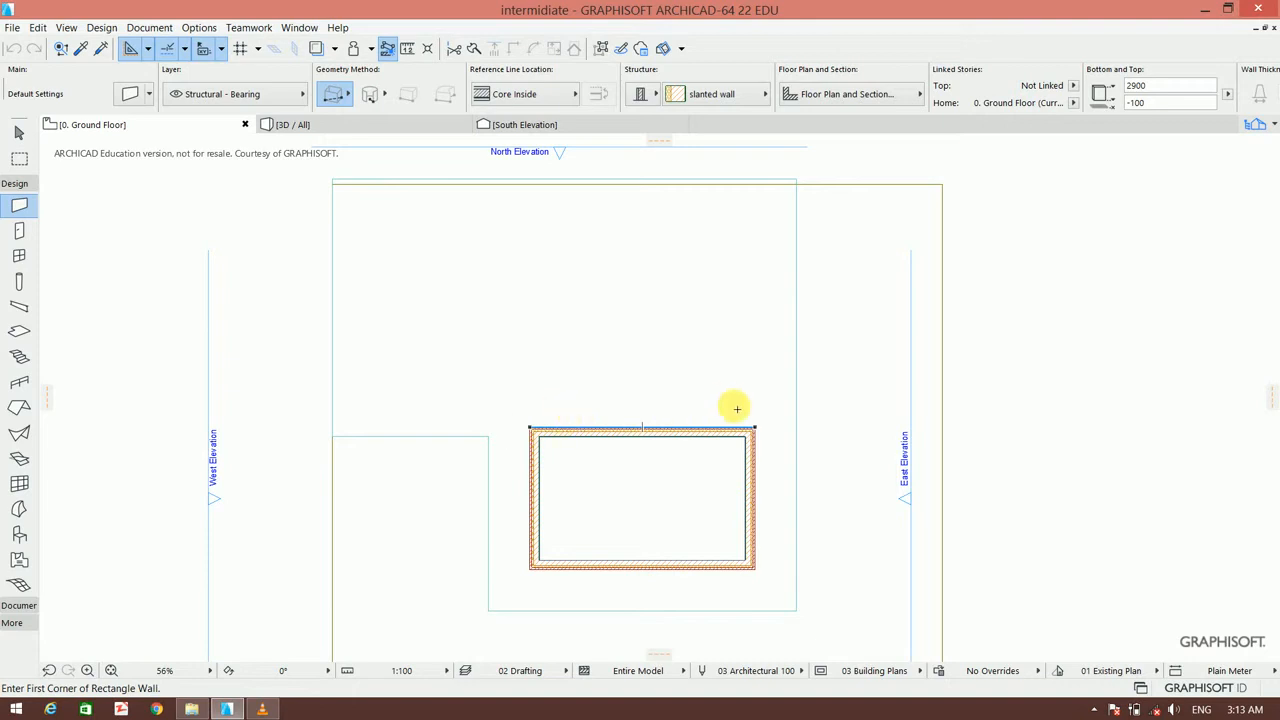
pyautogui.scroll(1, 765, 415)
pyautogui.scroll(1, 770, 415)
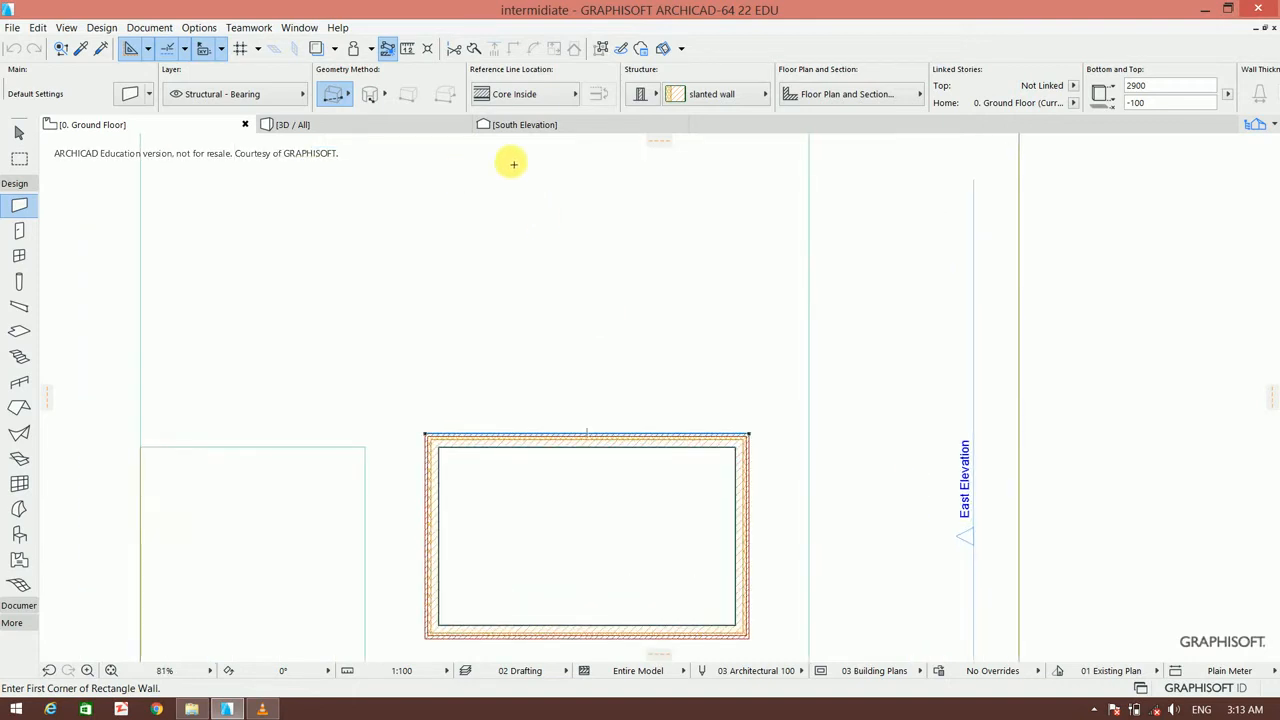
pyautogui.moveTo(658, 145); pyautogui.dragTo(670, 425)
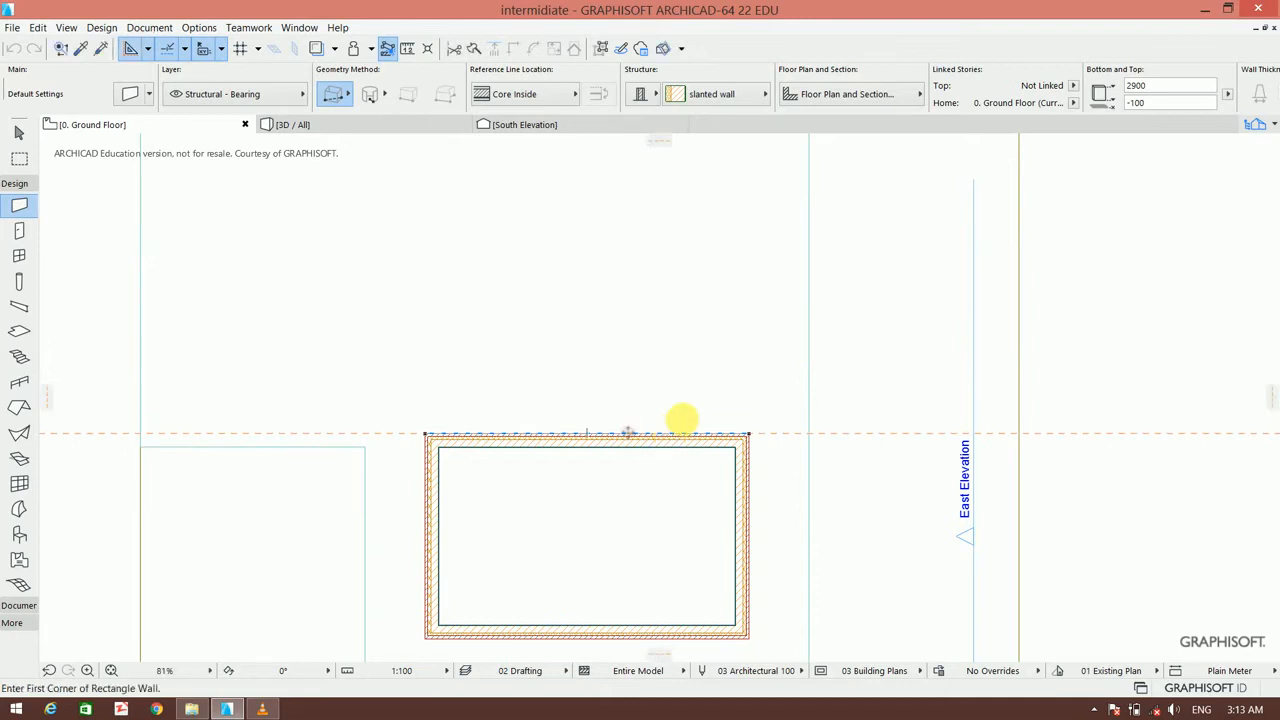
pyautogui.moveTo(629, 432); pyautogui.dragTo(631, 338)
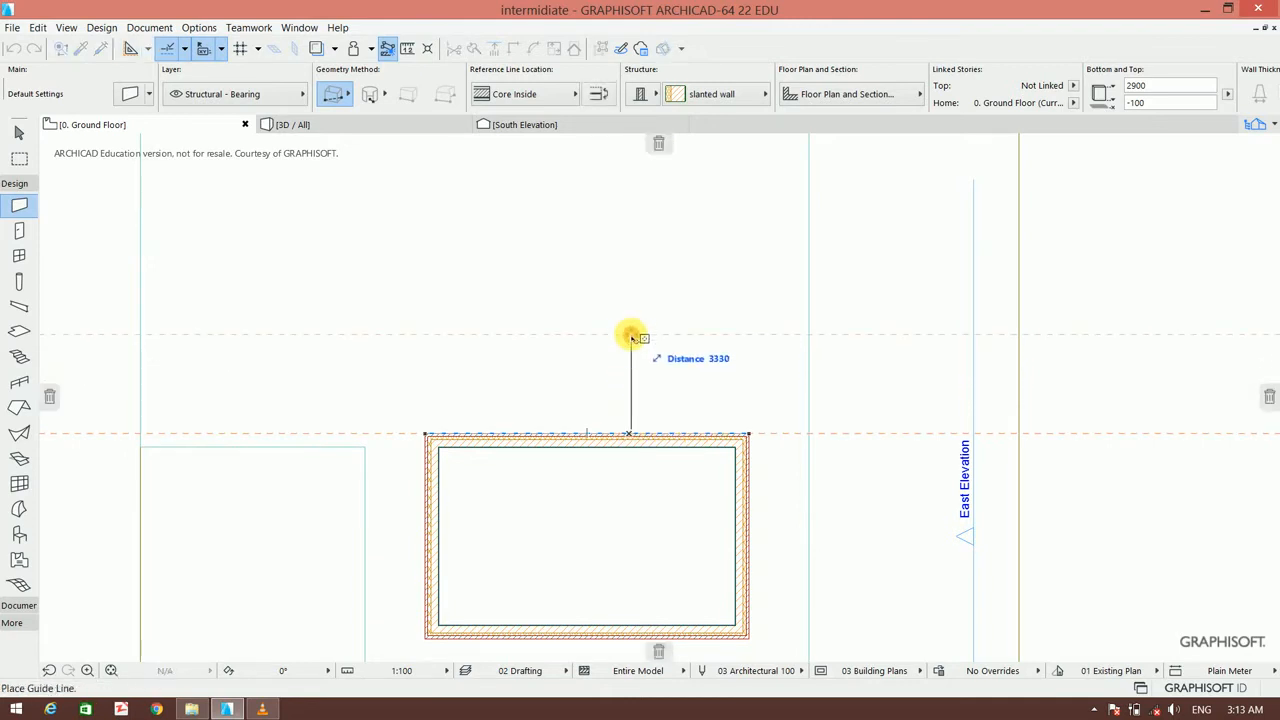
pyautogui.write('1')
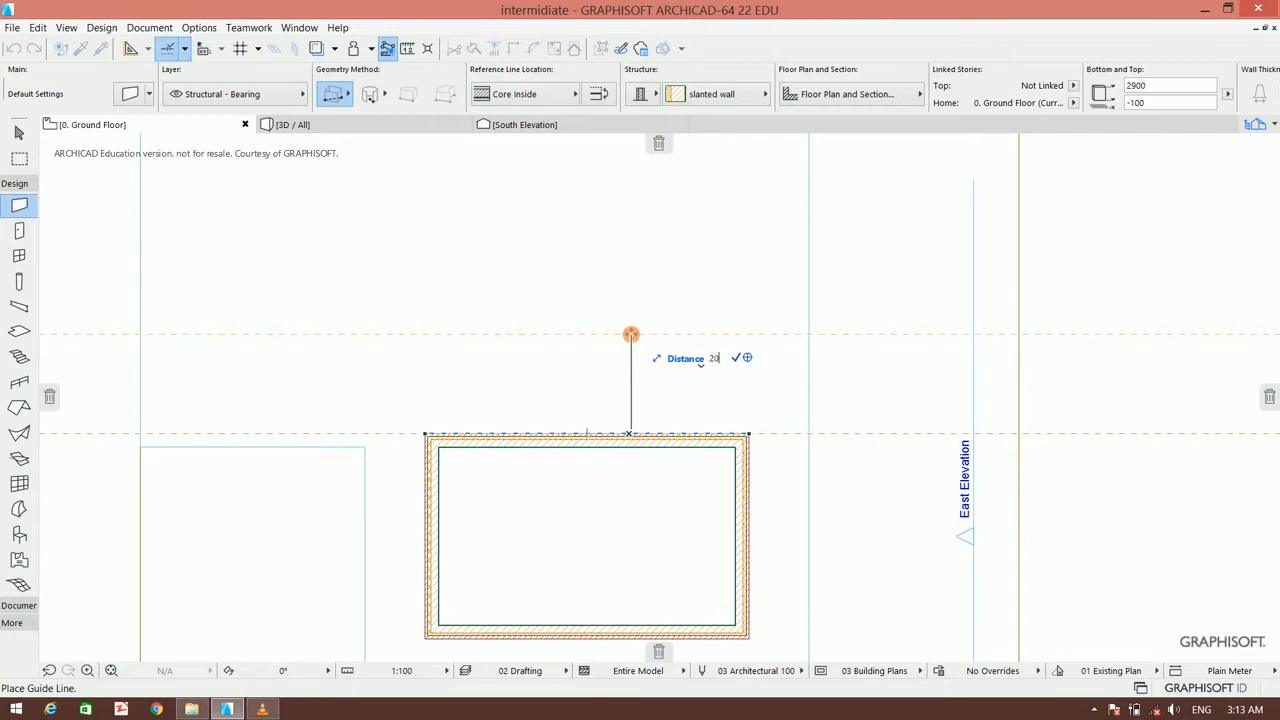
pyautogui.press('Return')
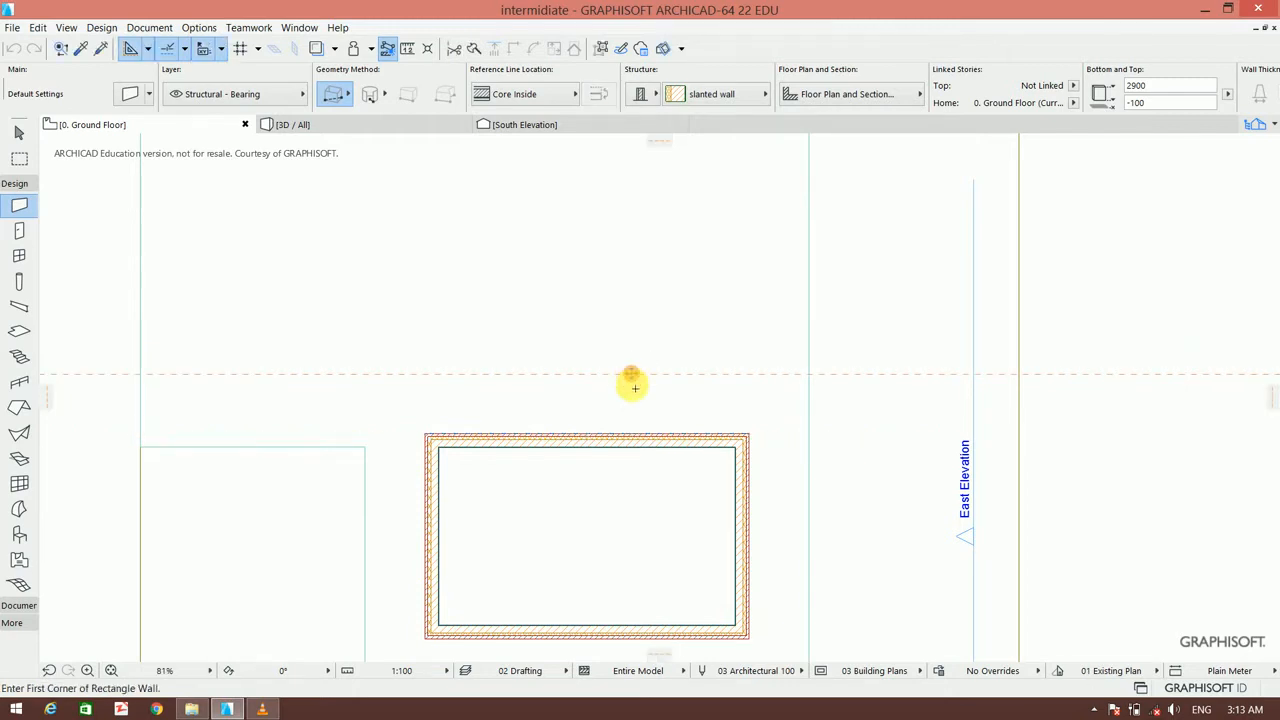
# Draw a single straight slanted wall along the guide line, from east to west, aligned with the enclosure's two inner north corners.
pyautogui.scroll(3, 586, 406)
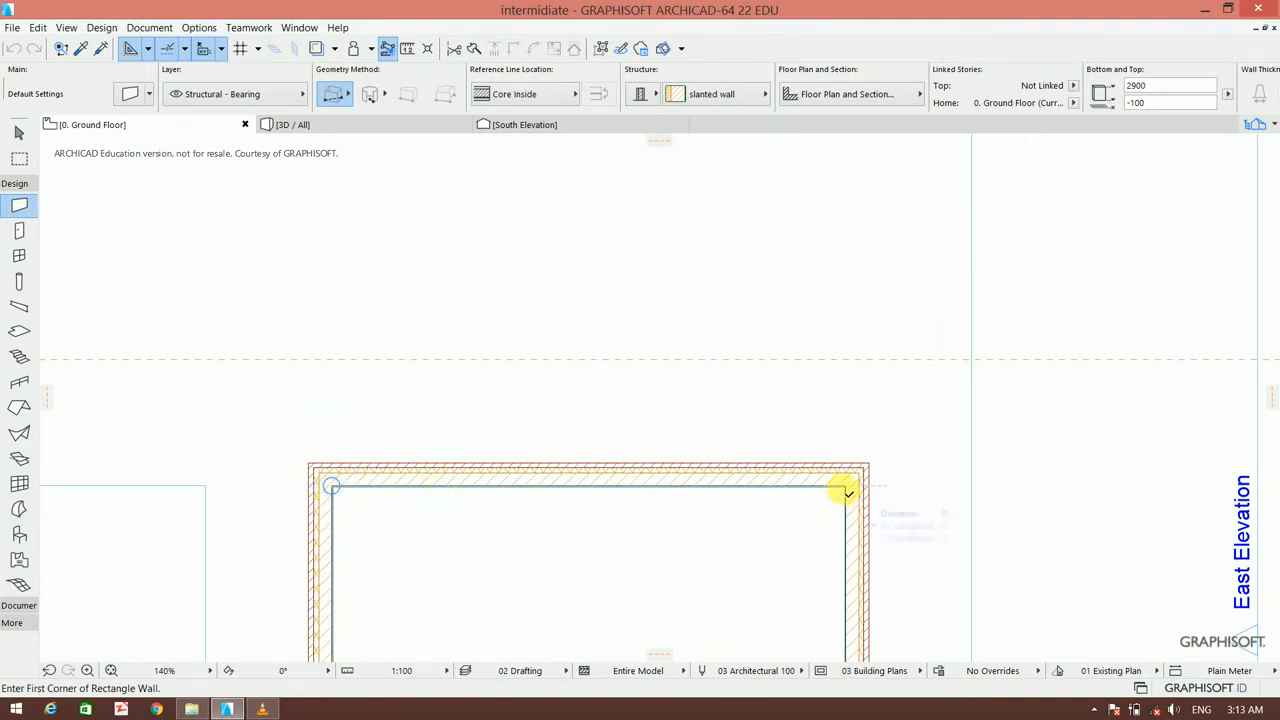
pyautogui.click(846, 359)
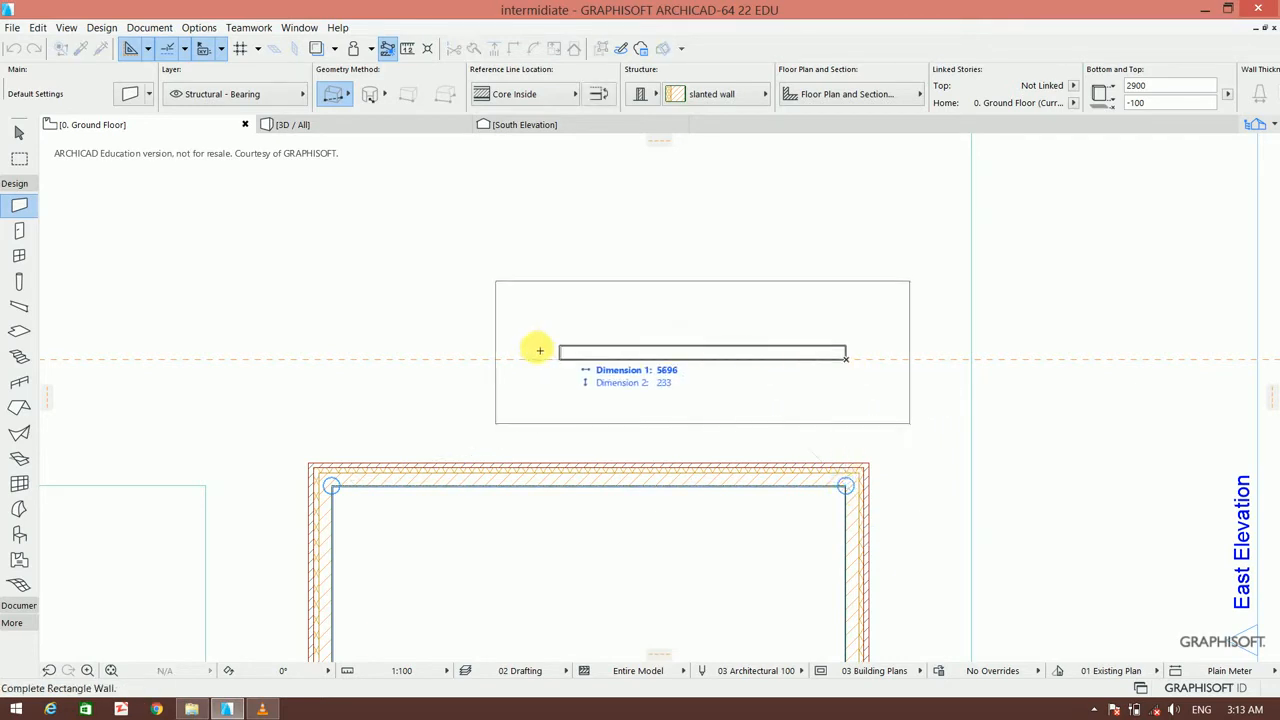
pyautogui.click(337, 92)
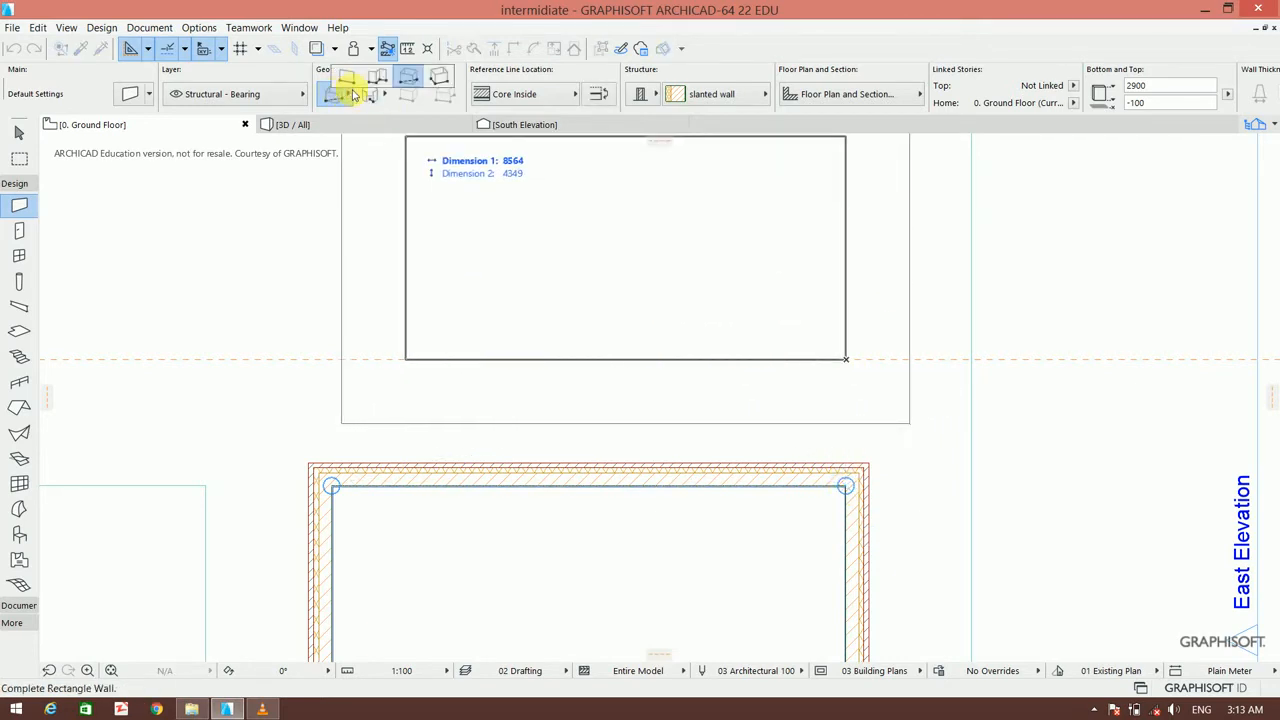
pyautogui.click(350, 80)
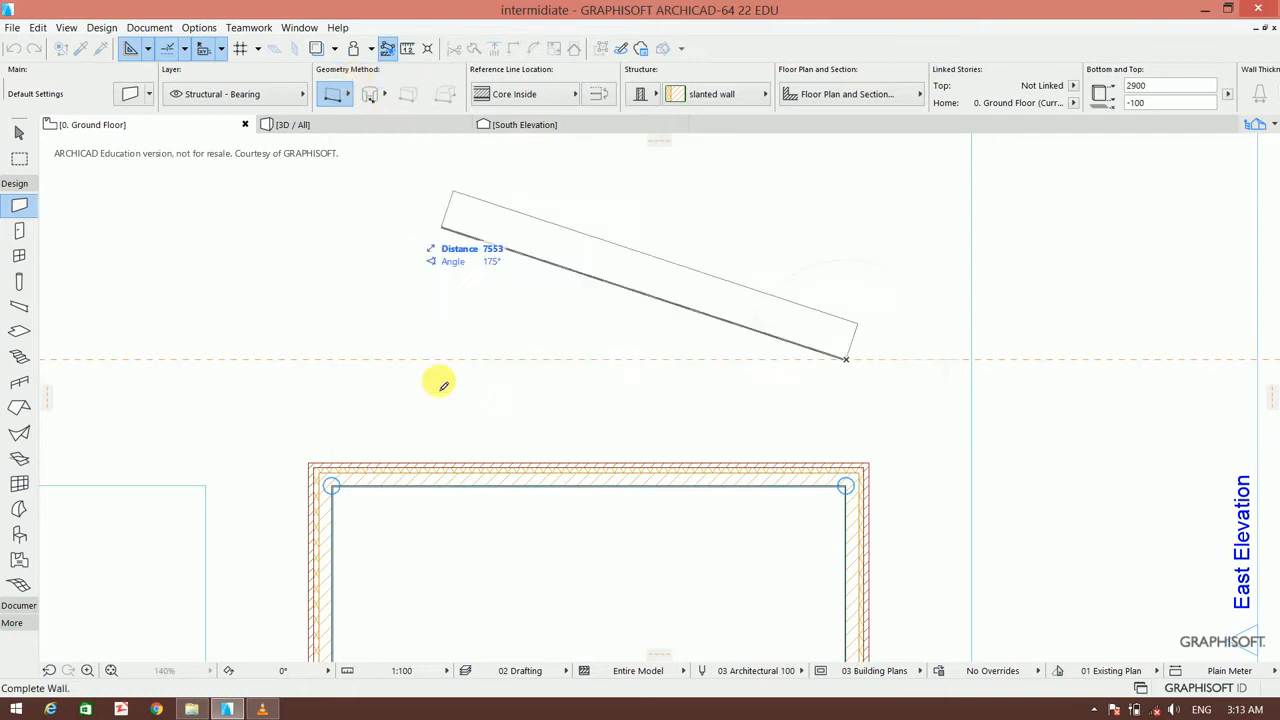
pyautogui.click(329, 359)
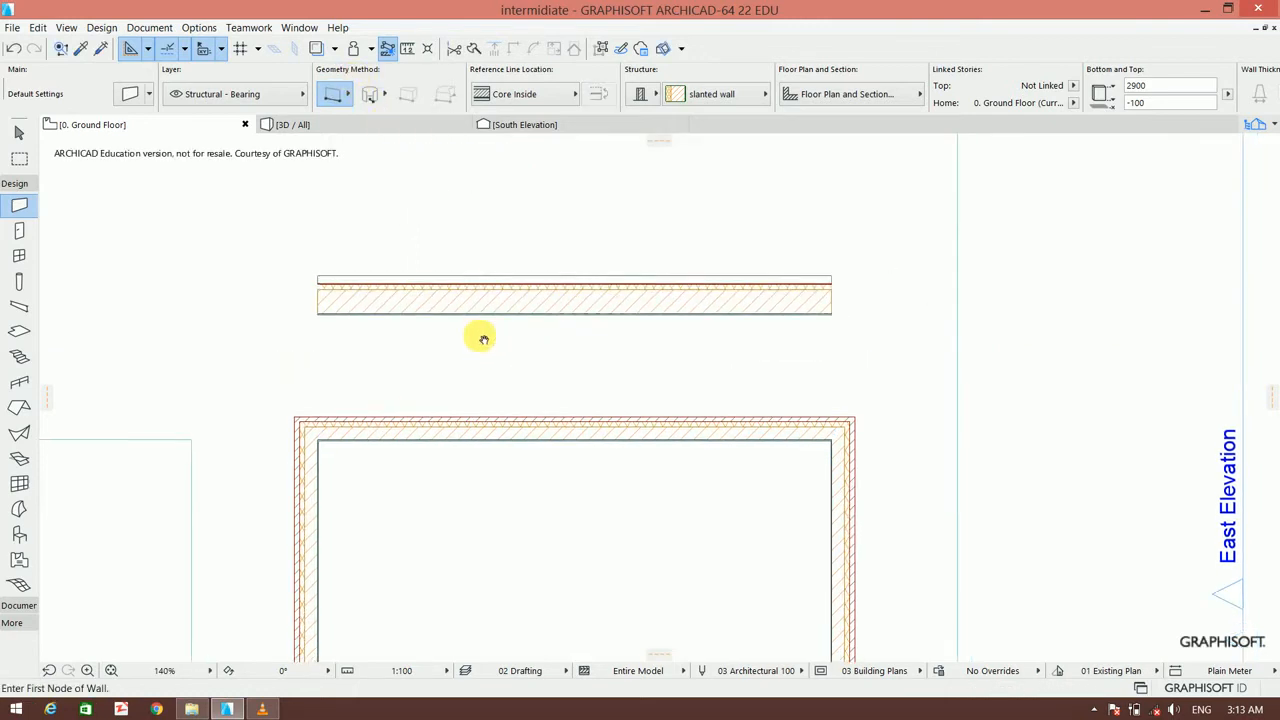
pyautogui.moveTo(497, 383); pyautogui.dragTo(483, 337, button='middle')
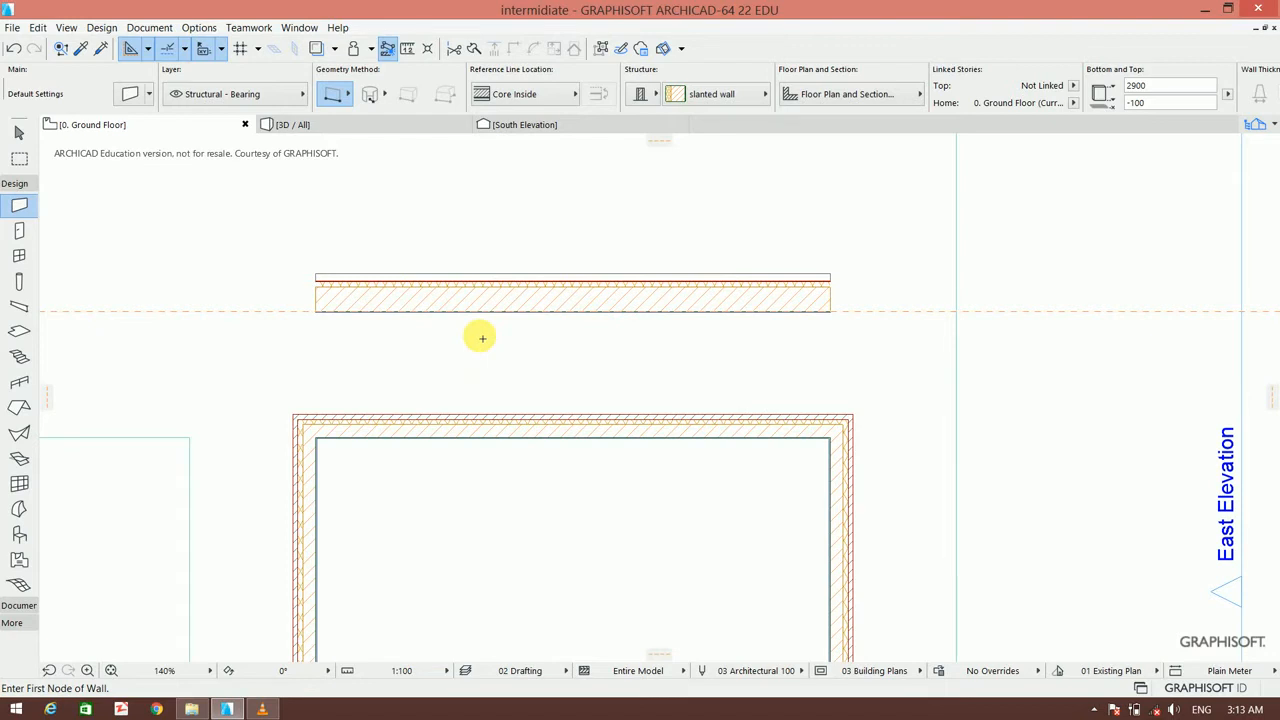
pyautogui.press('Escape')
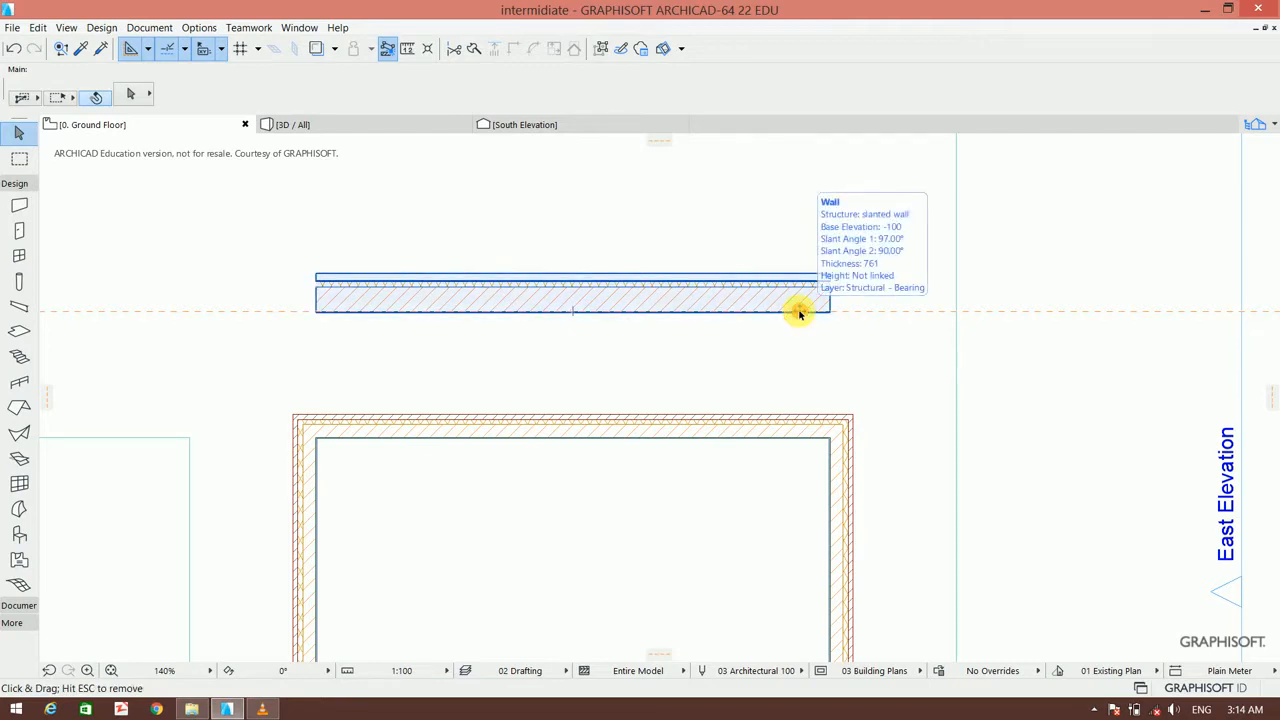
# Place a horizontal guide line 1000 mm below the new wall's reference line.
pyautogui.moveTo(801, 316); pyautogui.dragTo(801, 369)
pyautogui.write('1000')
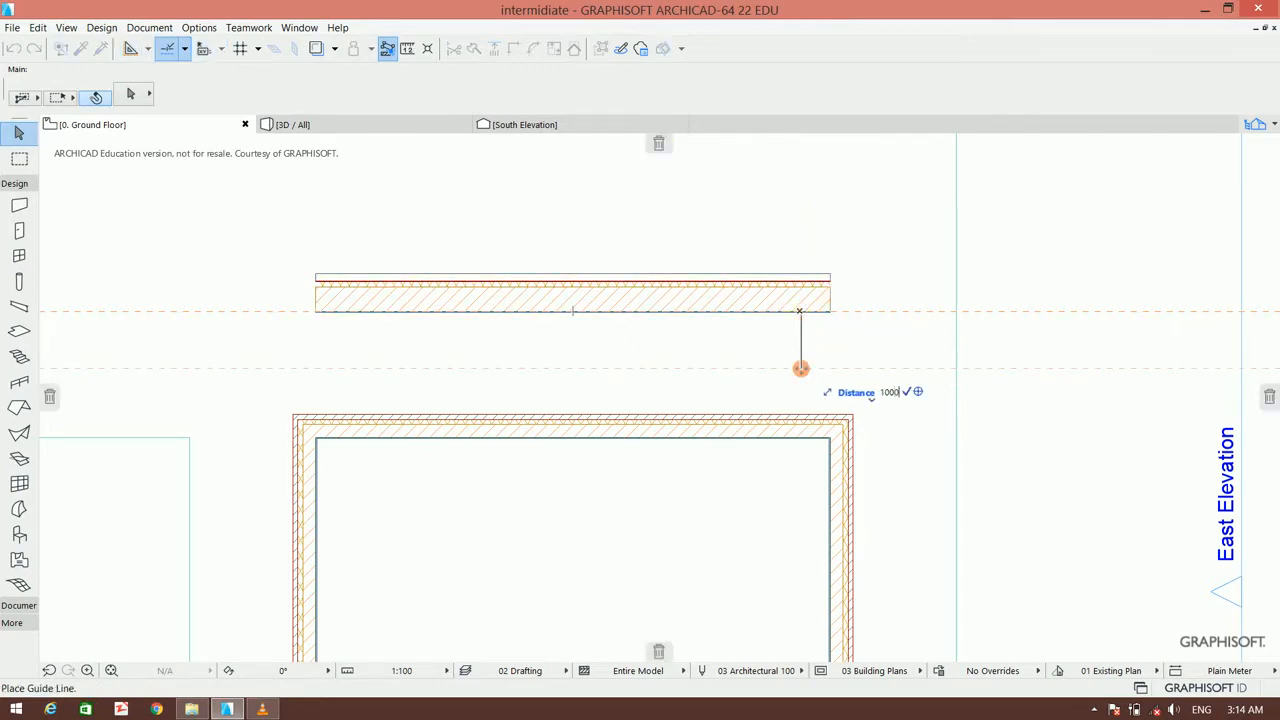
pyautogui.press('Return')
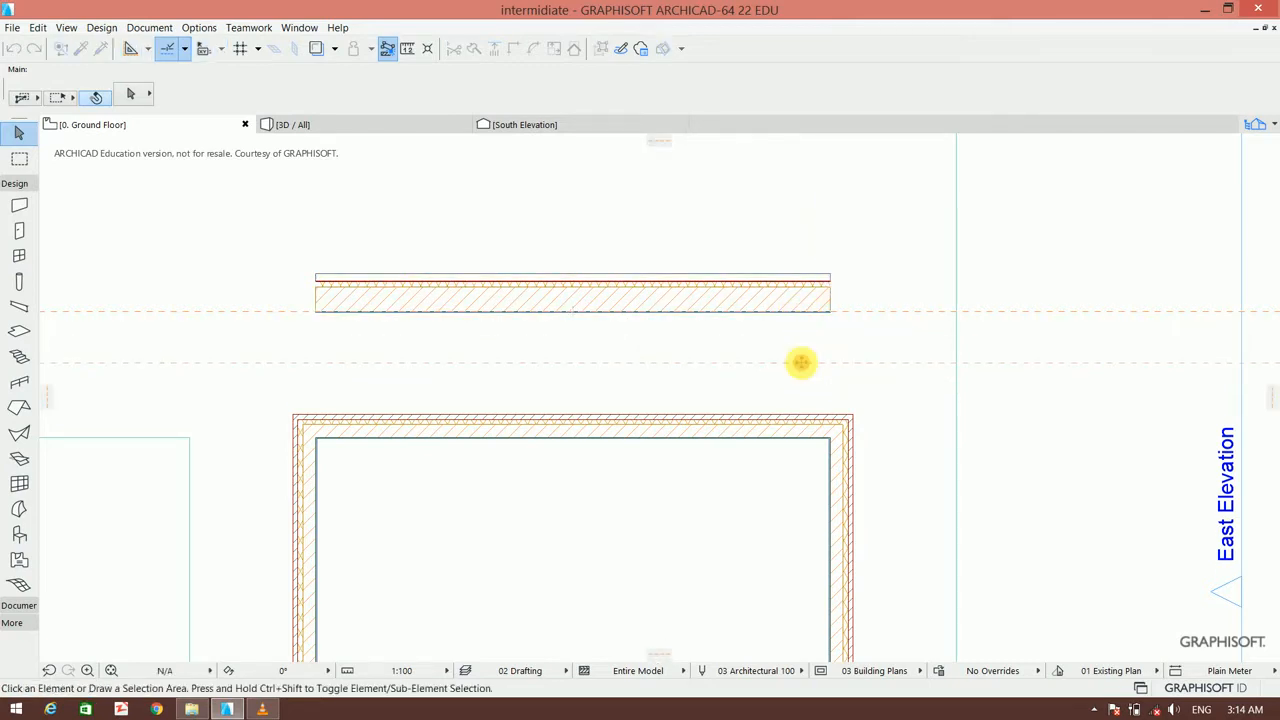
# Stretch the east end of the new slanted wall straight down onto the guide line.
pyautogui.click(822, 302)
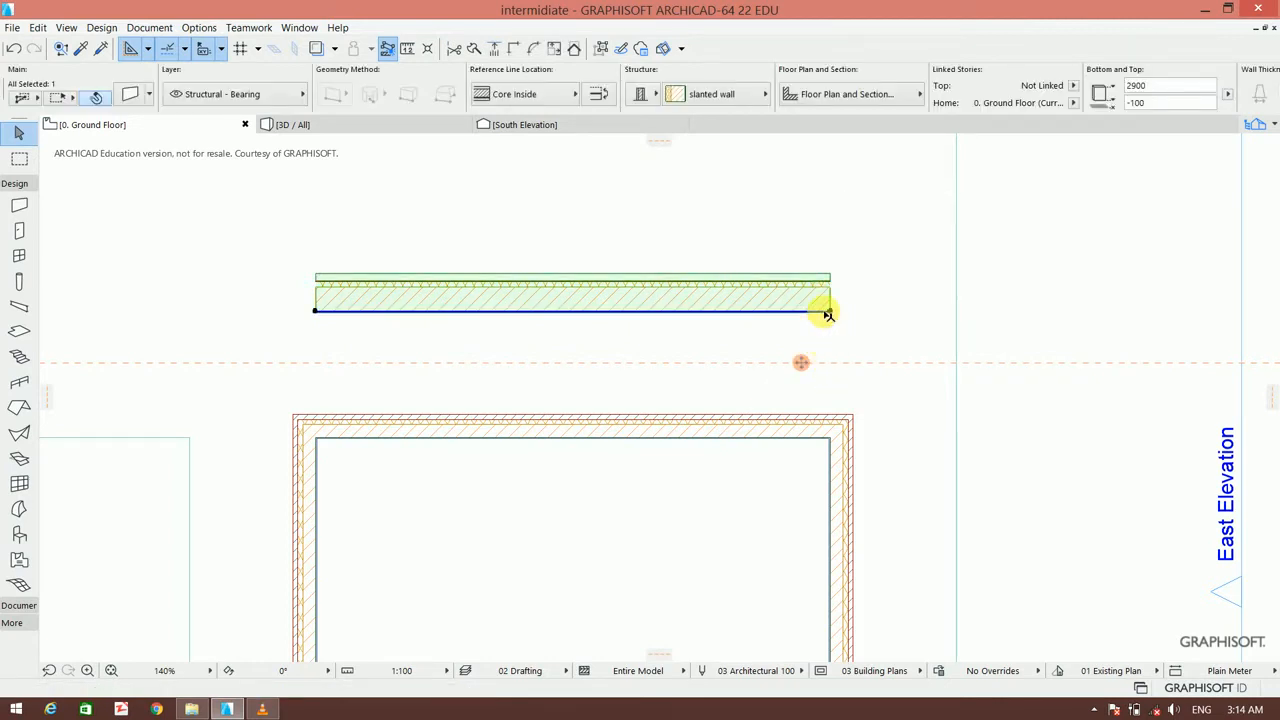
pyautogui.click(831, 314)
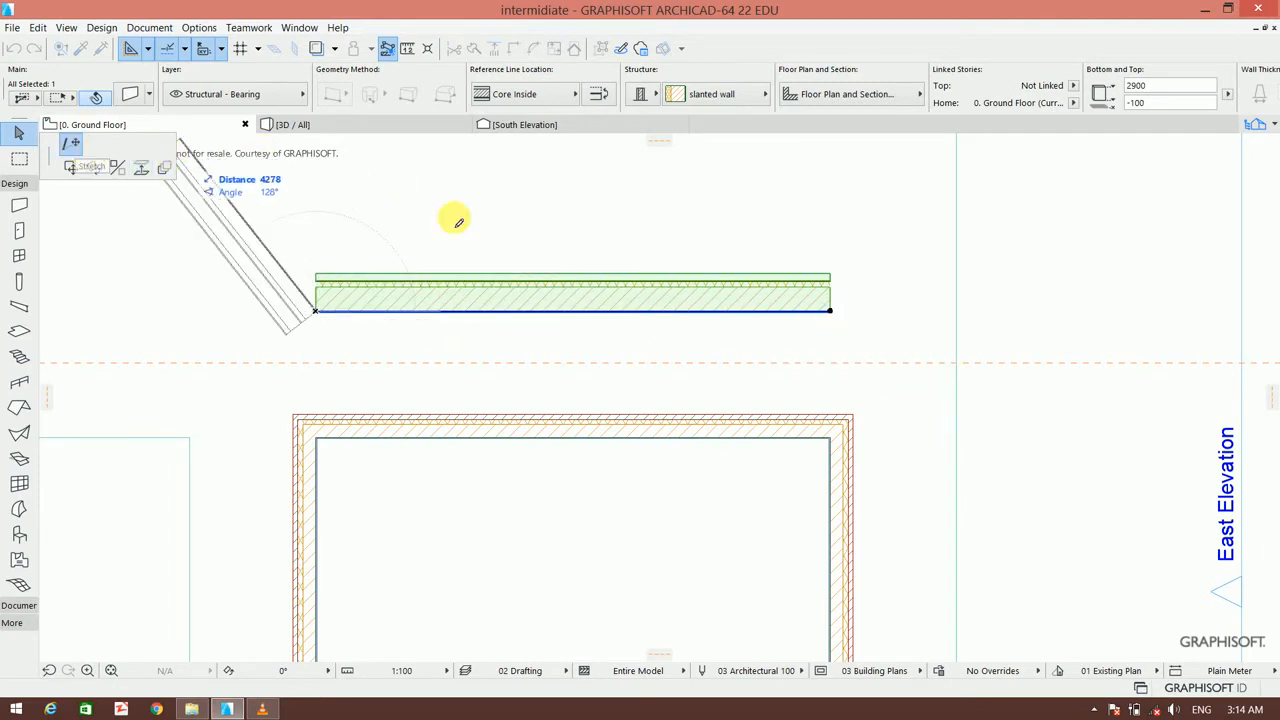
pyautogui.click(833, 366)
# Curve the slanted wall's edge away from the rectangular enclosure with an arc radius of 3000, and deselect the wall.
pyautogui.click(588, 342)
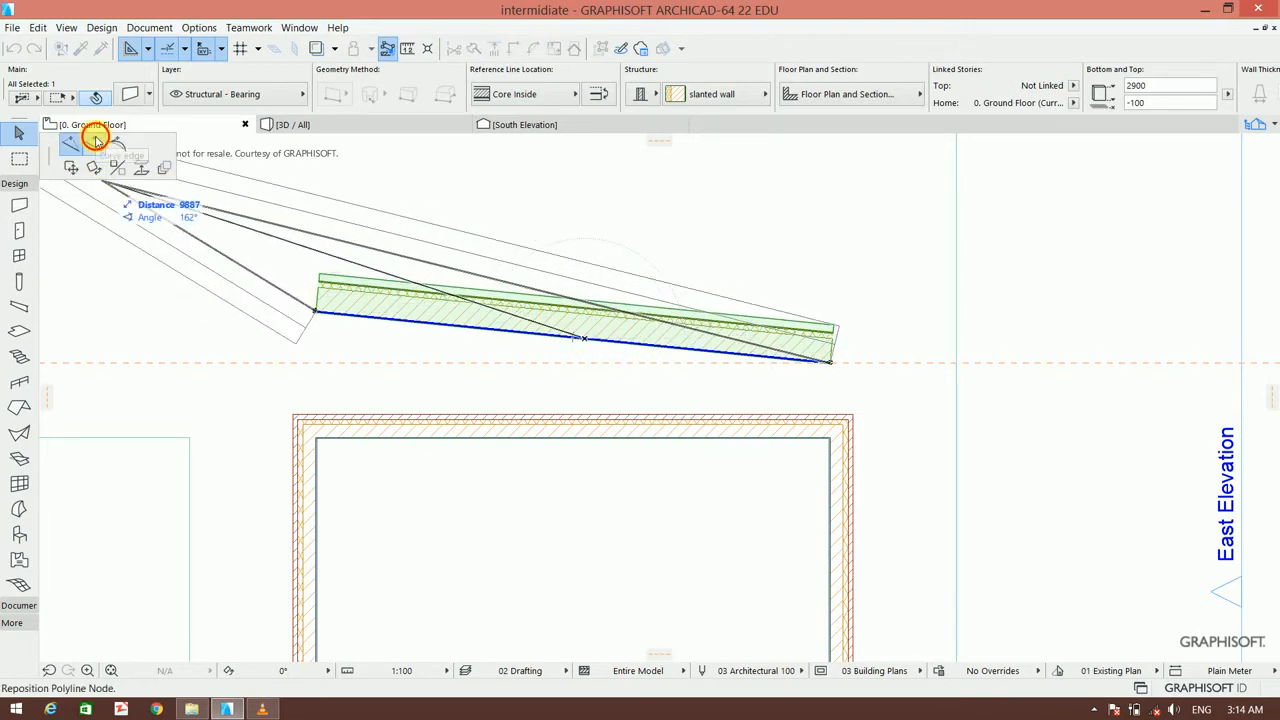
pyautogui.click(95, 140)
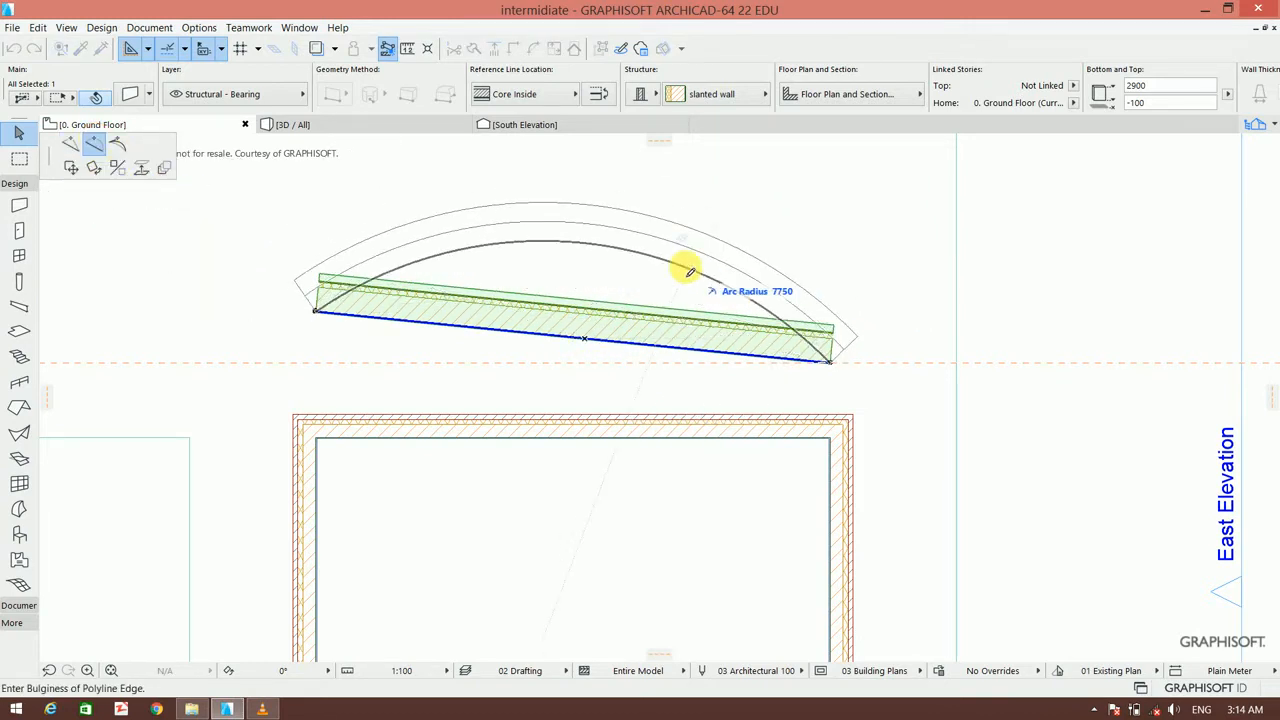
pyautogui.write('3000')
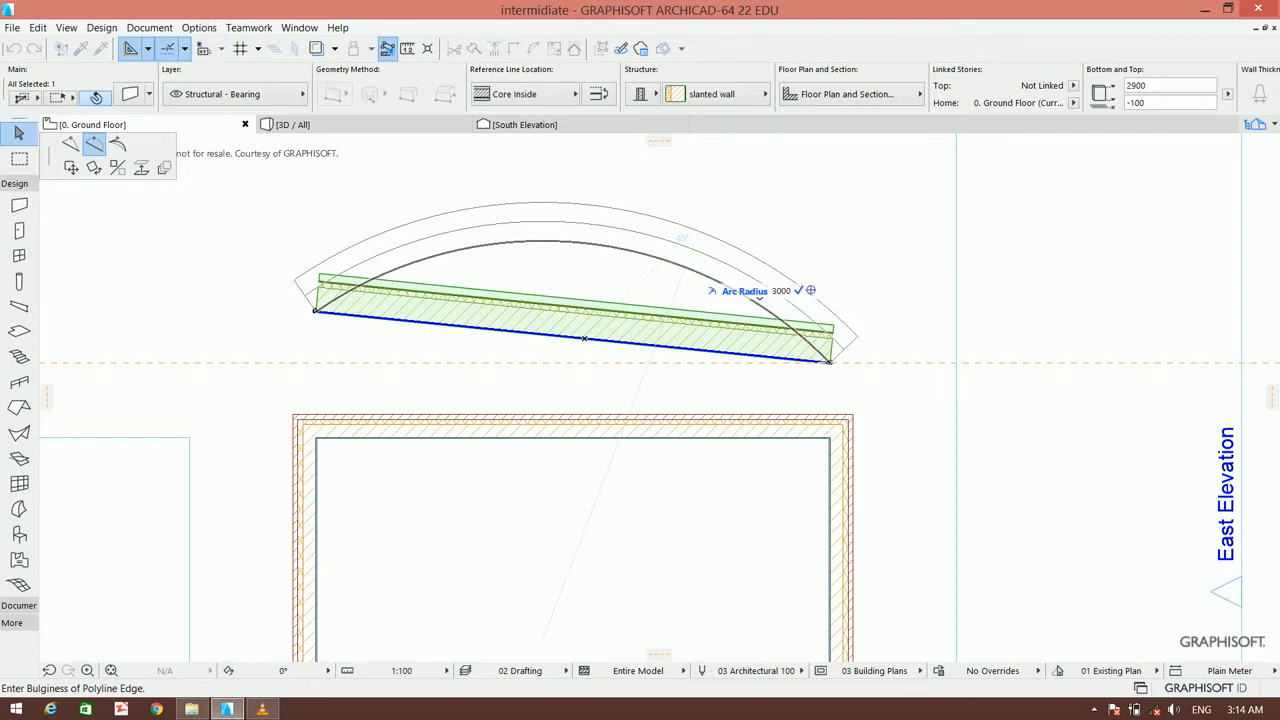
pyautogui.press('Return')
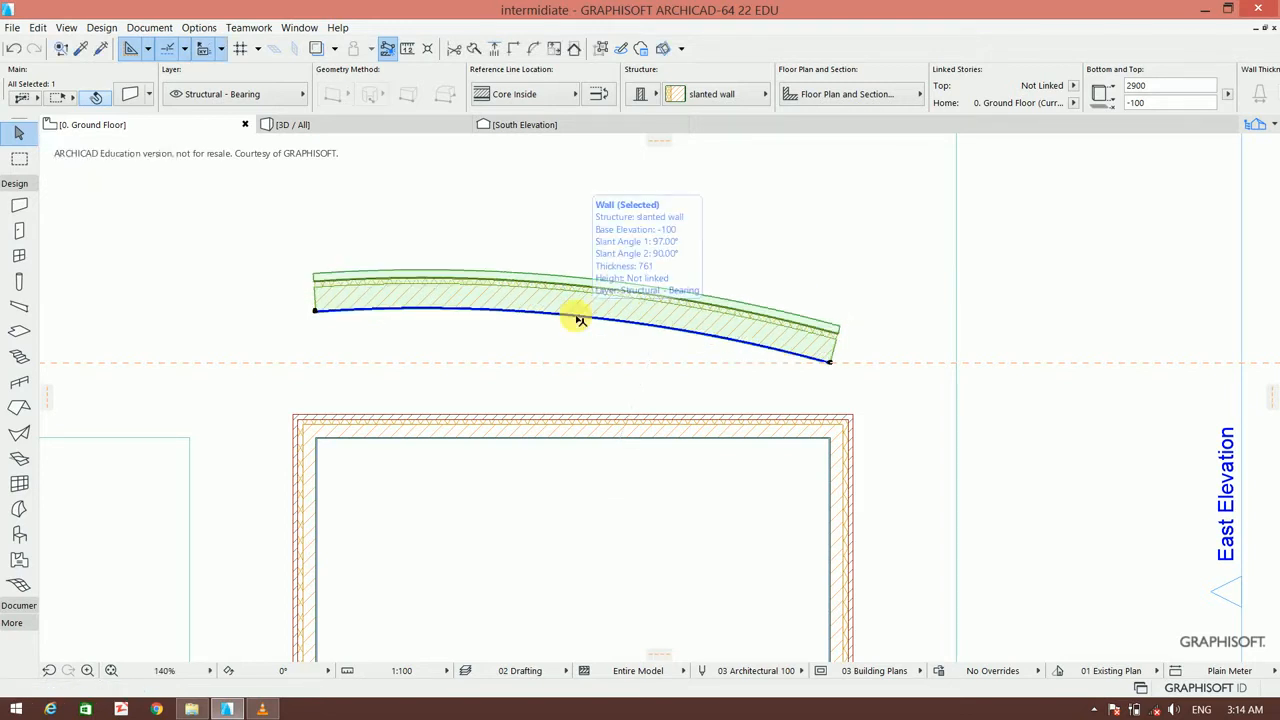
pyautogui.click(450, 203)
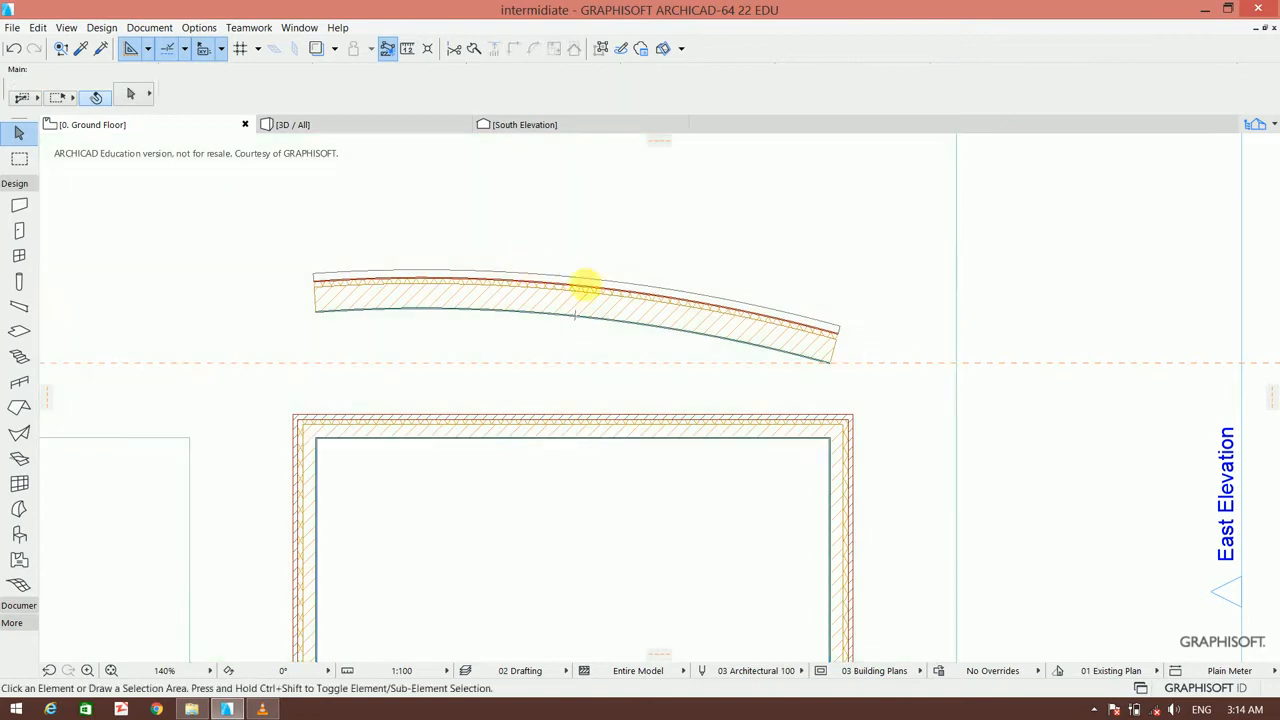
# Inspect the composite layers along the curved slanted wall up close in the floor plan.
pyautogui.scroll(-3, 600, 298)
pyautogui.moveTo(584, 268); pyautogui.dragTo(554, 273, button='middle')
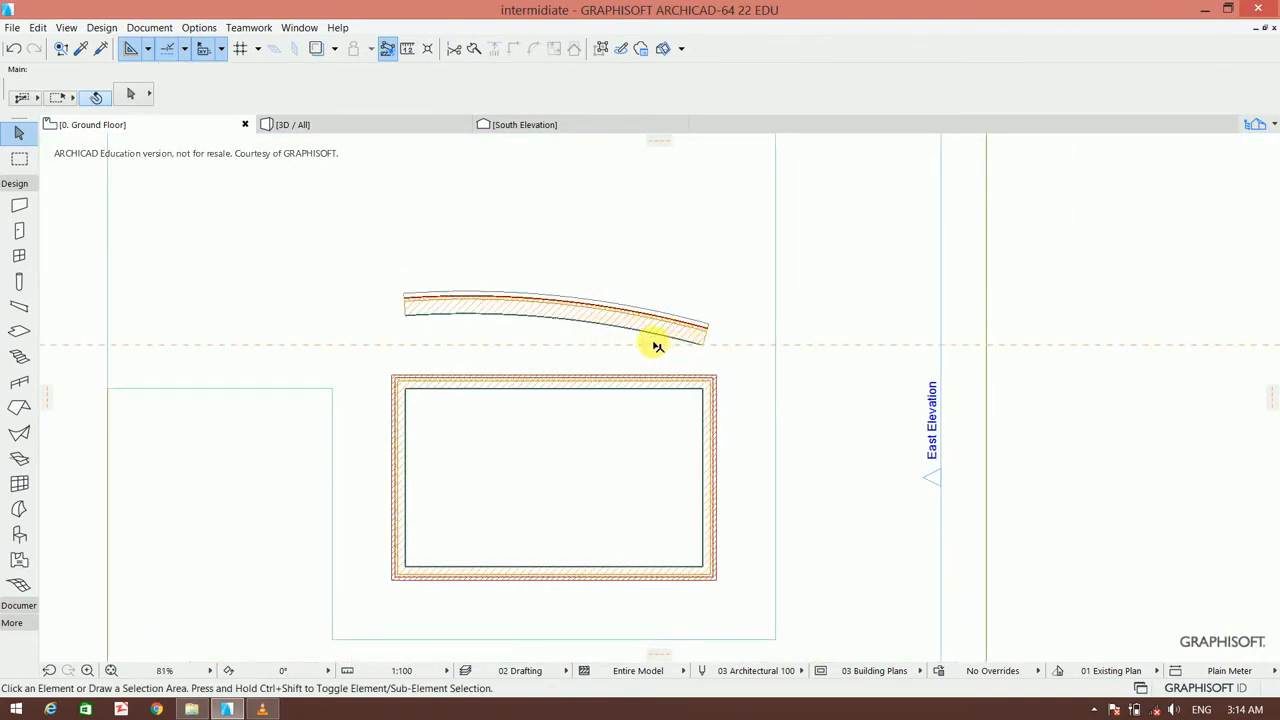
pyautogui.scroll(6, 651, 323)
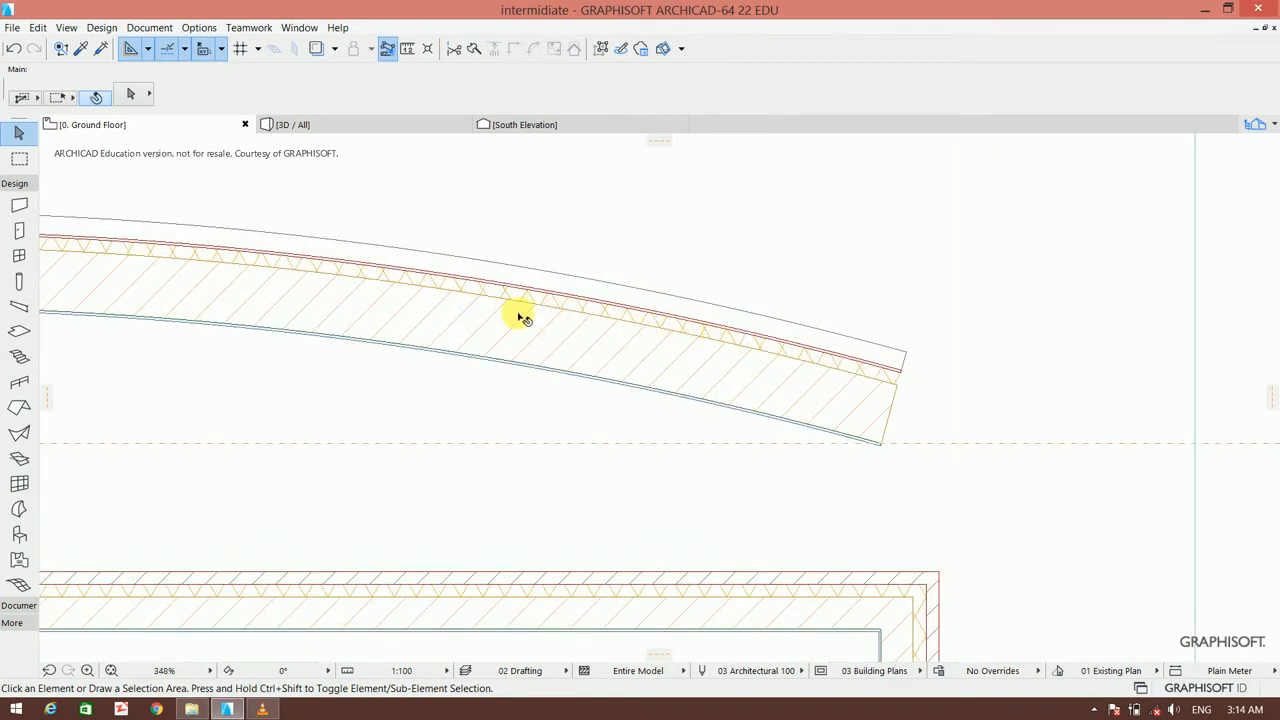
pyautogui.moveTo(517, 314); pyautogui.dragTo(994, 432, button='middle')
pyautogui.moveTo(394, 360); pyautogui.dragTo(409, 297, button='middle')
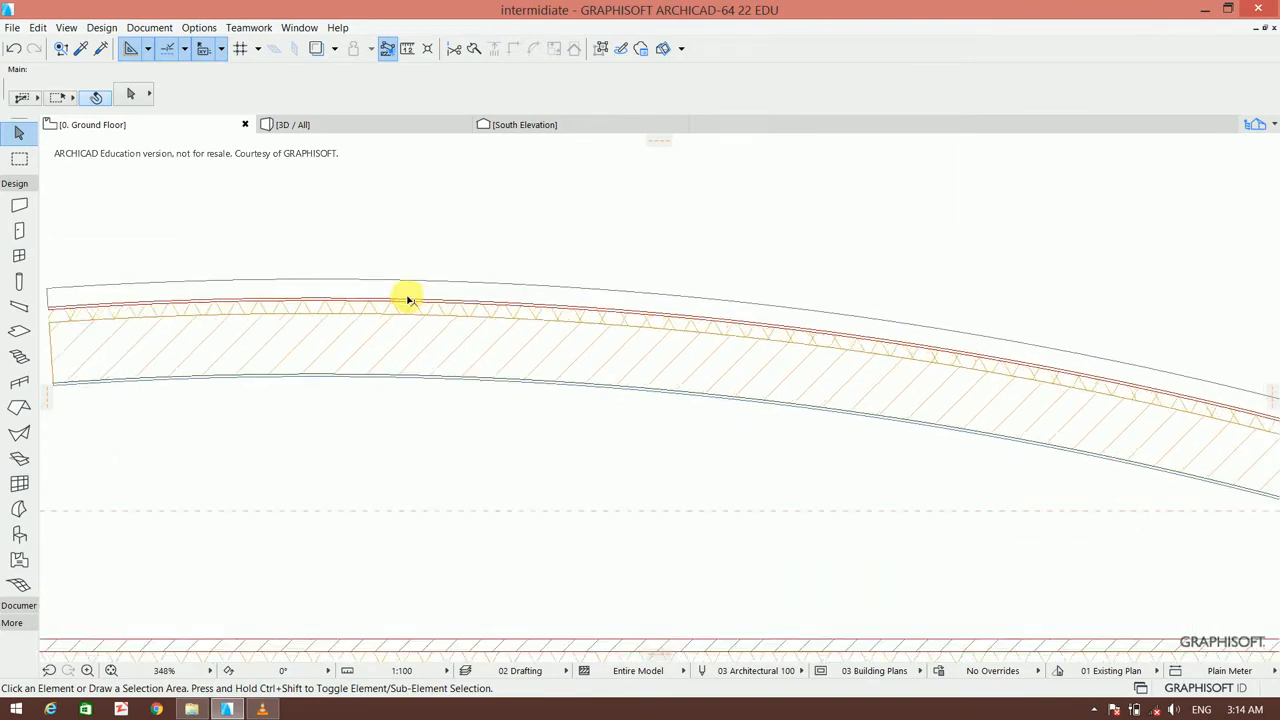
# Pick up the rectangular enclosure wall's settings as Wall defaults, with top offset 0 and the top linked to 1. Story (Home + 1).
pyautogui.scroll(-3, 410, 296)
pyautogui.moveTo(600, 338); pyautogui.dragTo(586, 284, button='middle')
pyautogui.scroll(-3, 633, 335)
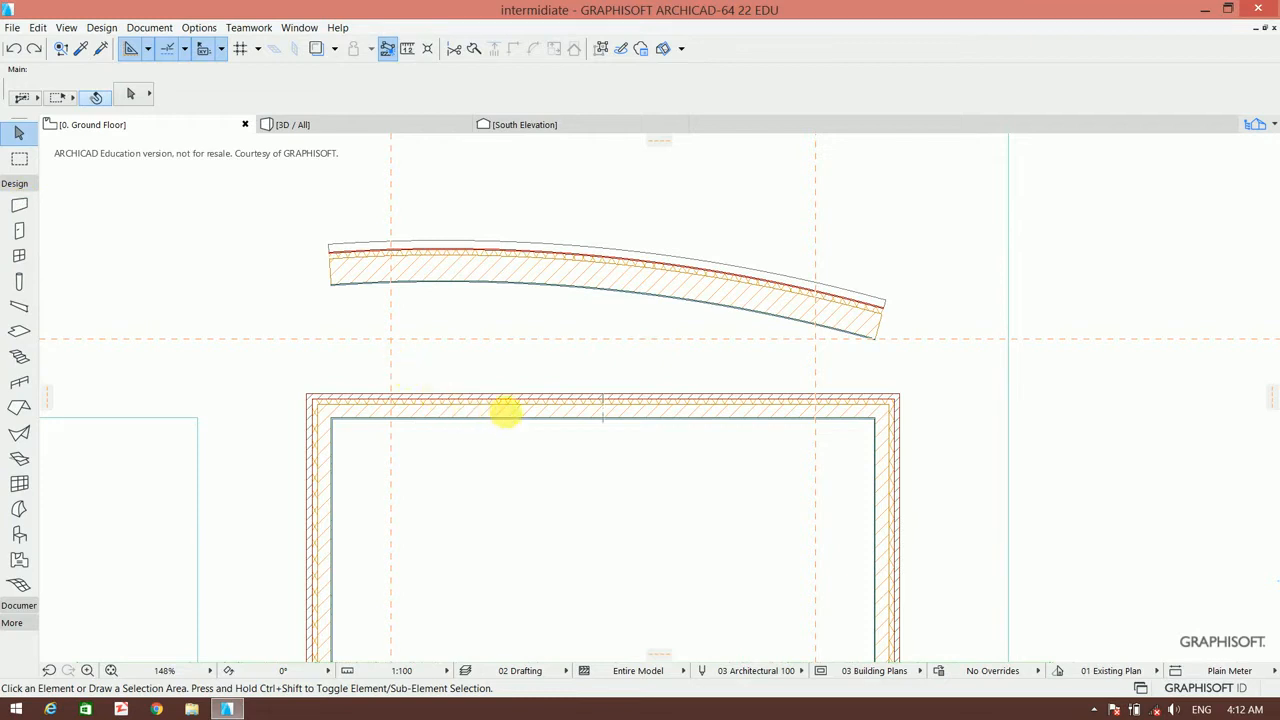
pyautogui.keyDown('alt'); pyautogui.click(511, 409); pyautogui.keyUp('alt')
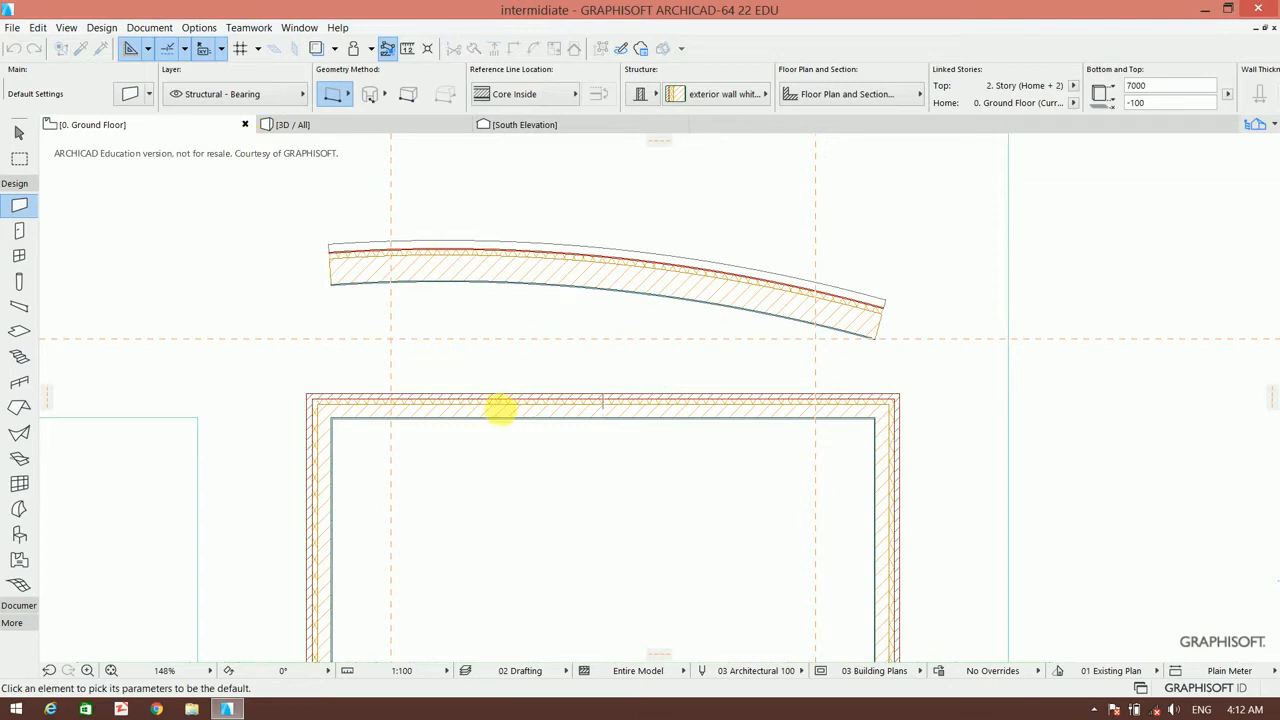
pyautogui.doubleClick(19, 206)
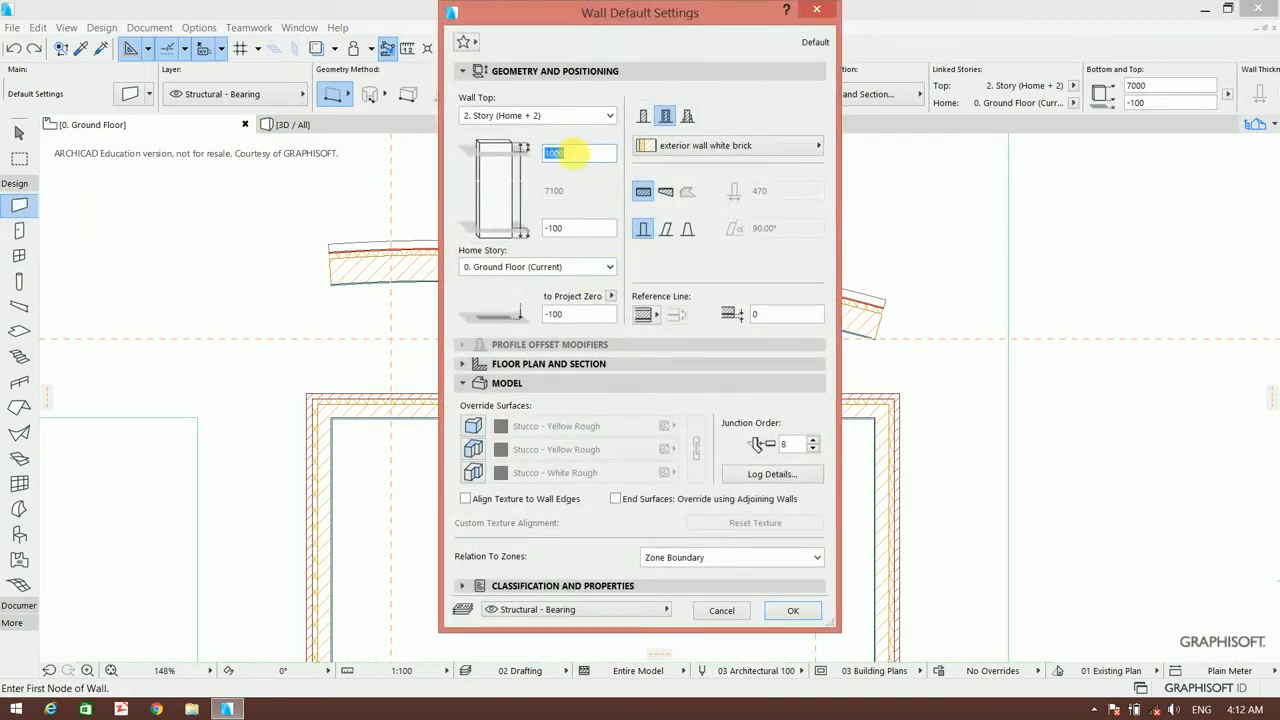
pyautogui.write('0')
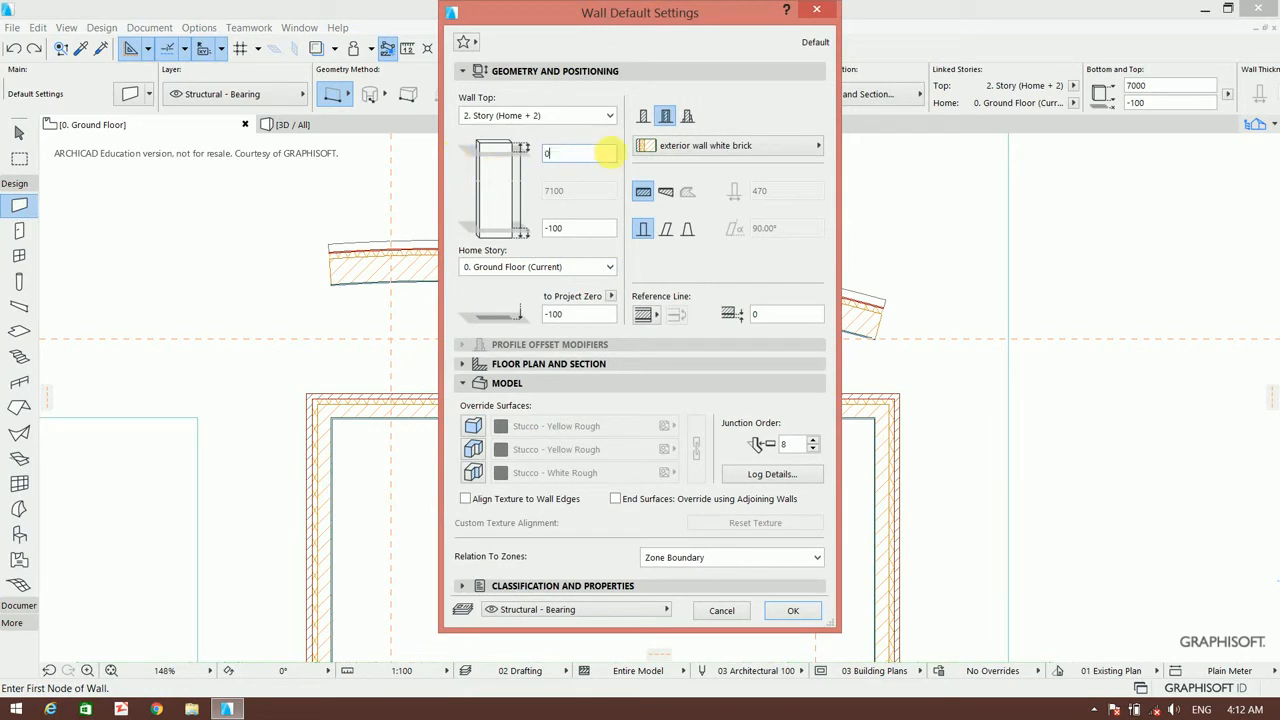
pyautogui.click(547, 116)
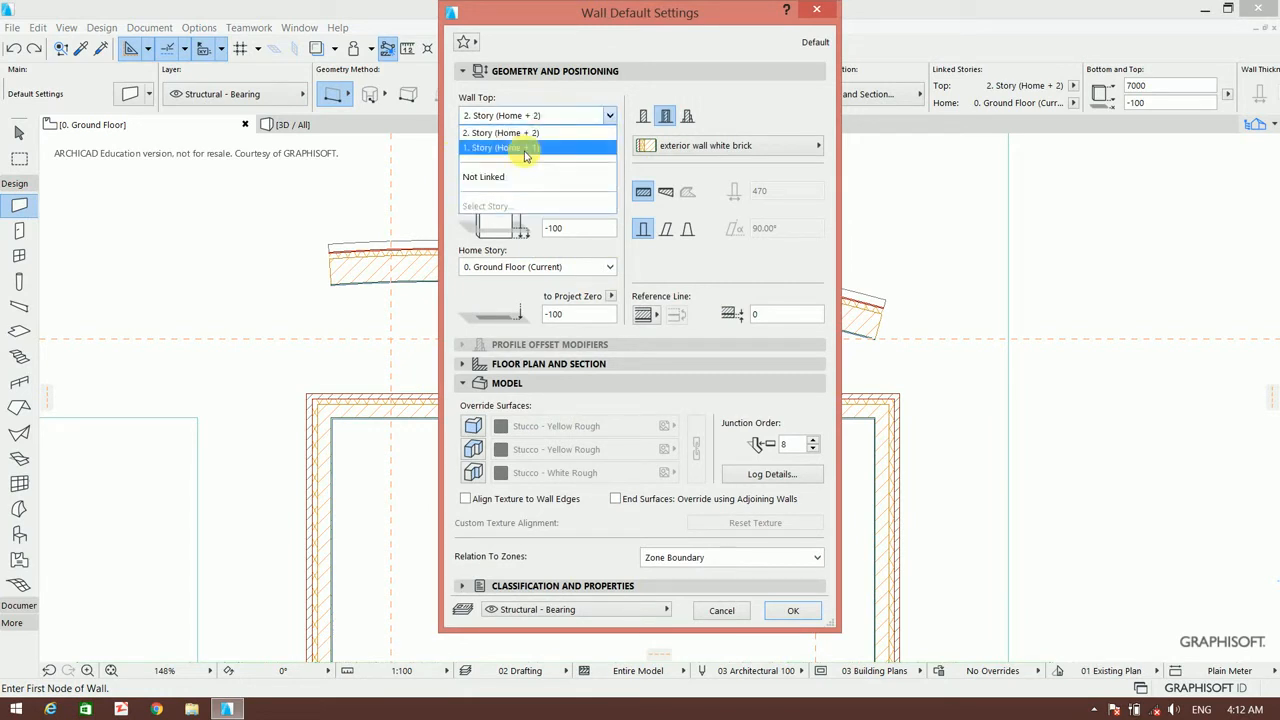
pyautogui.click(524, 150)
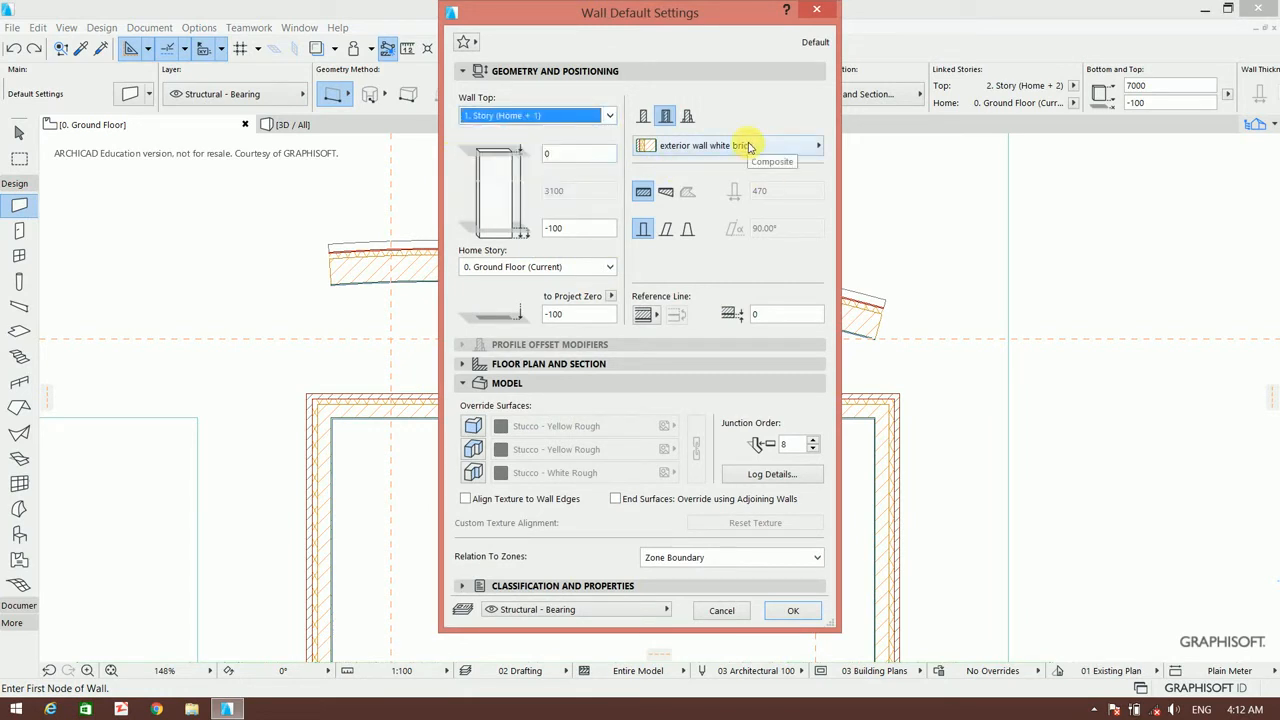
# Keep the default wall straight with the exterior wall white brick composite, set its junction order to 7, and accept the settings.
pyautogui.click(665, 116)
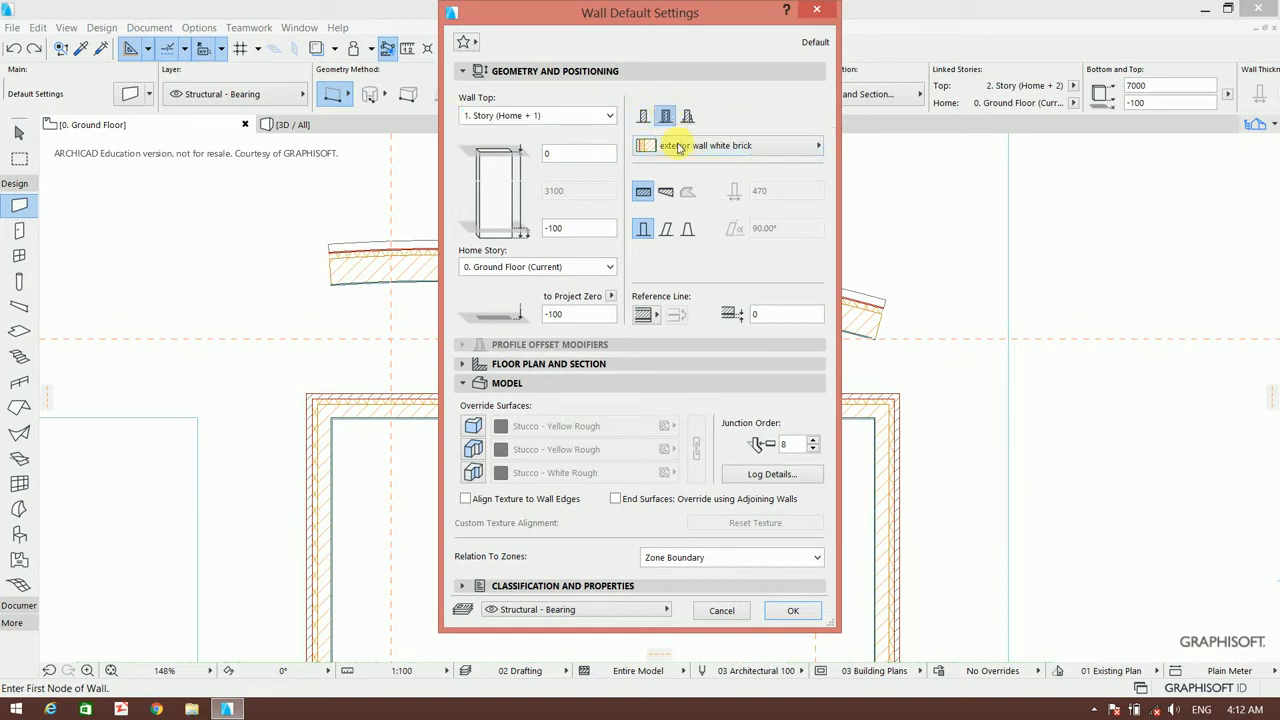
pyautogui.click(687, 229)
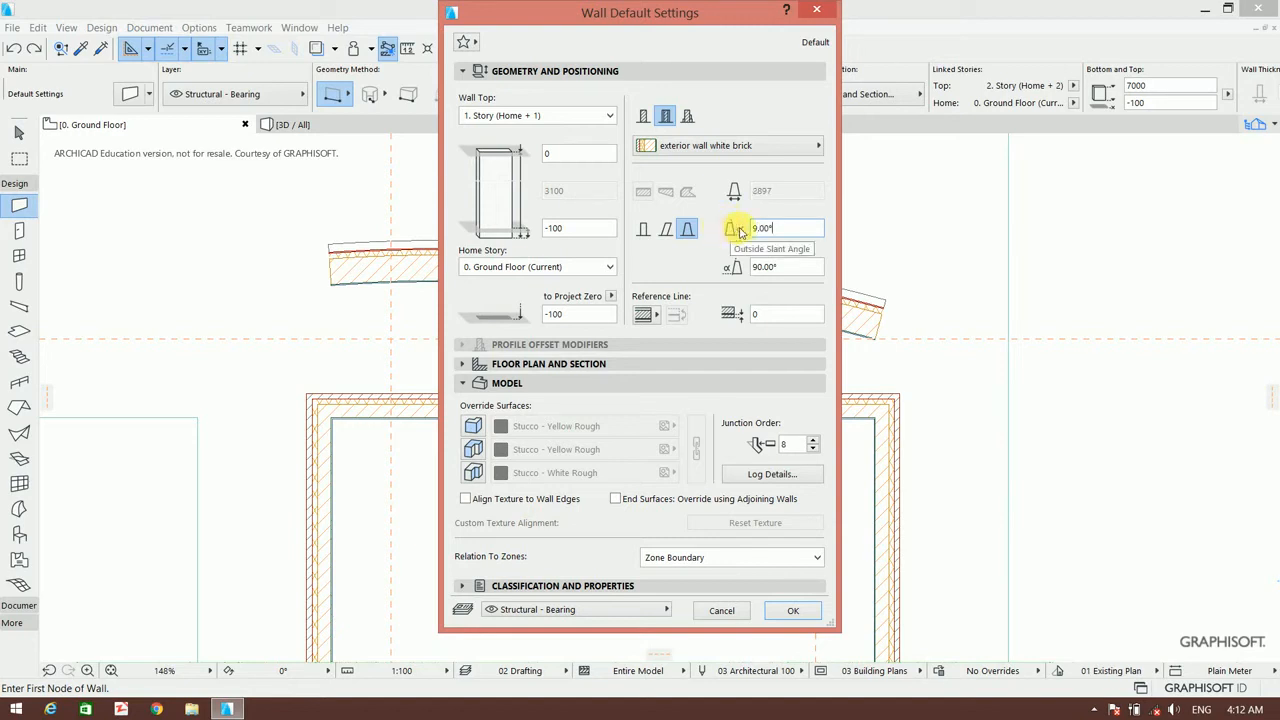
pyautogui.click(645, 230)
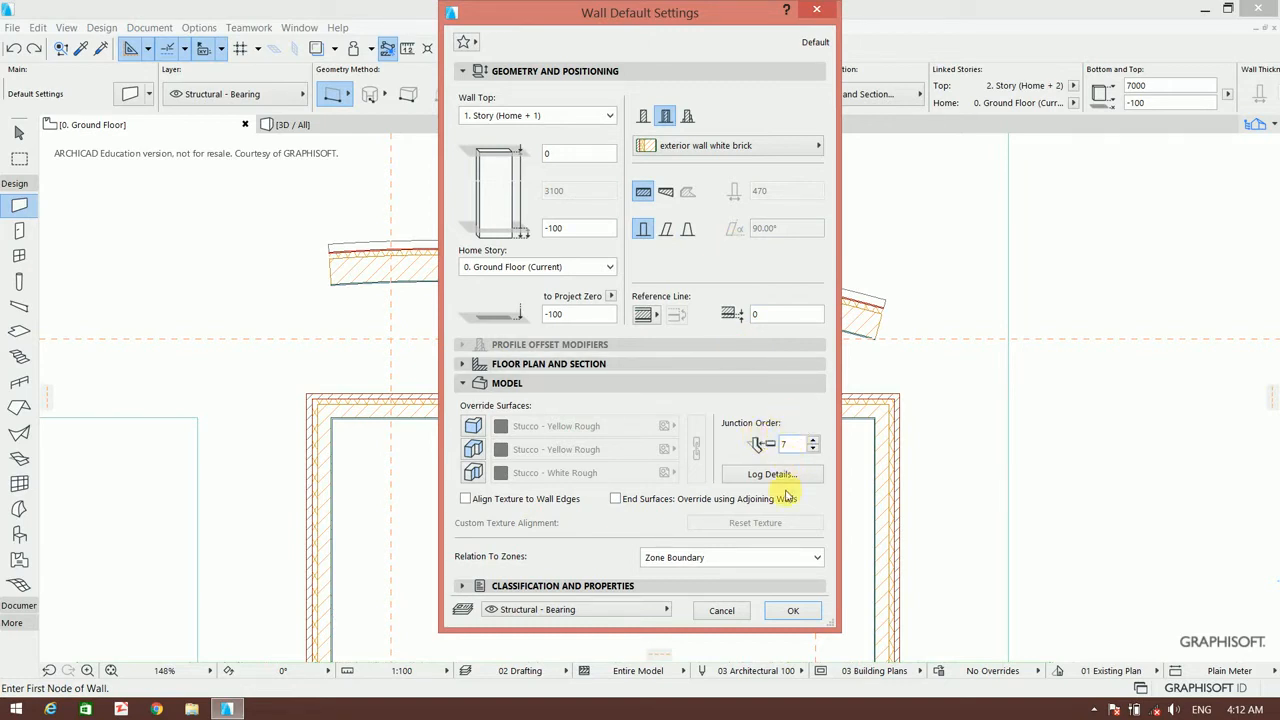
pyautogui.click(634, 586)
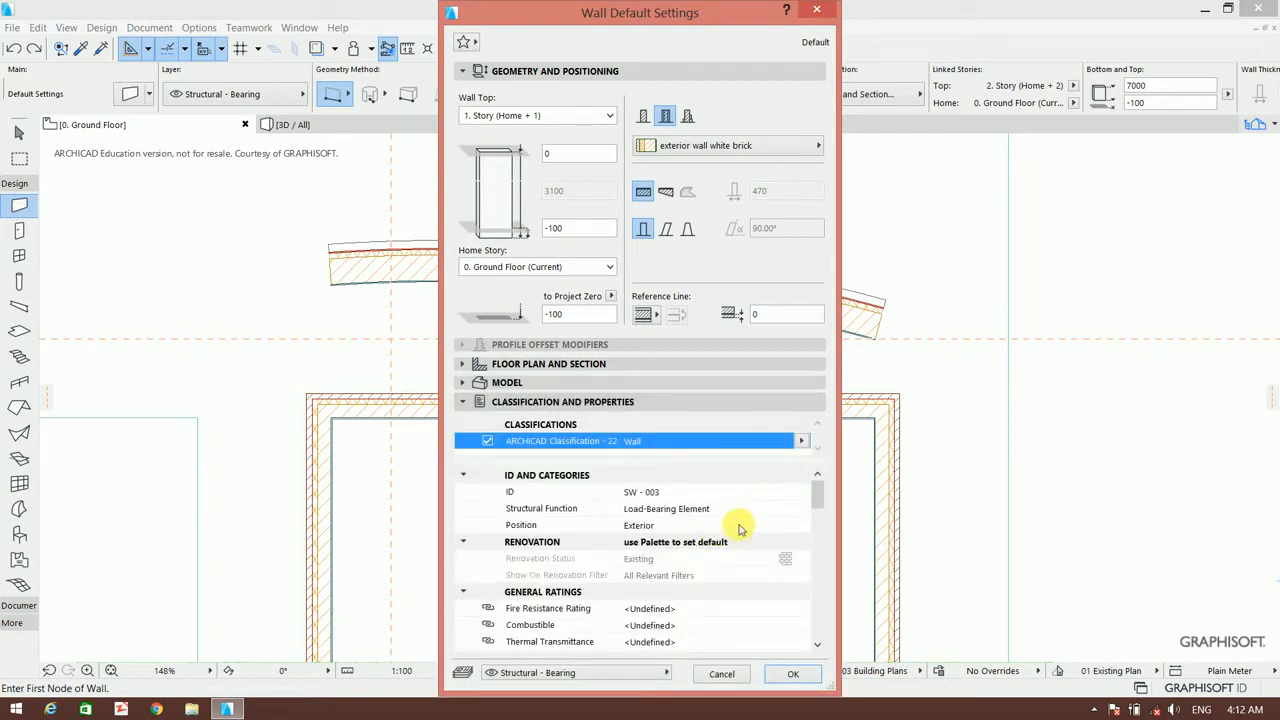
pyautogui.click(793, 675)
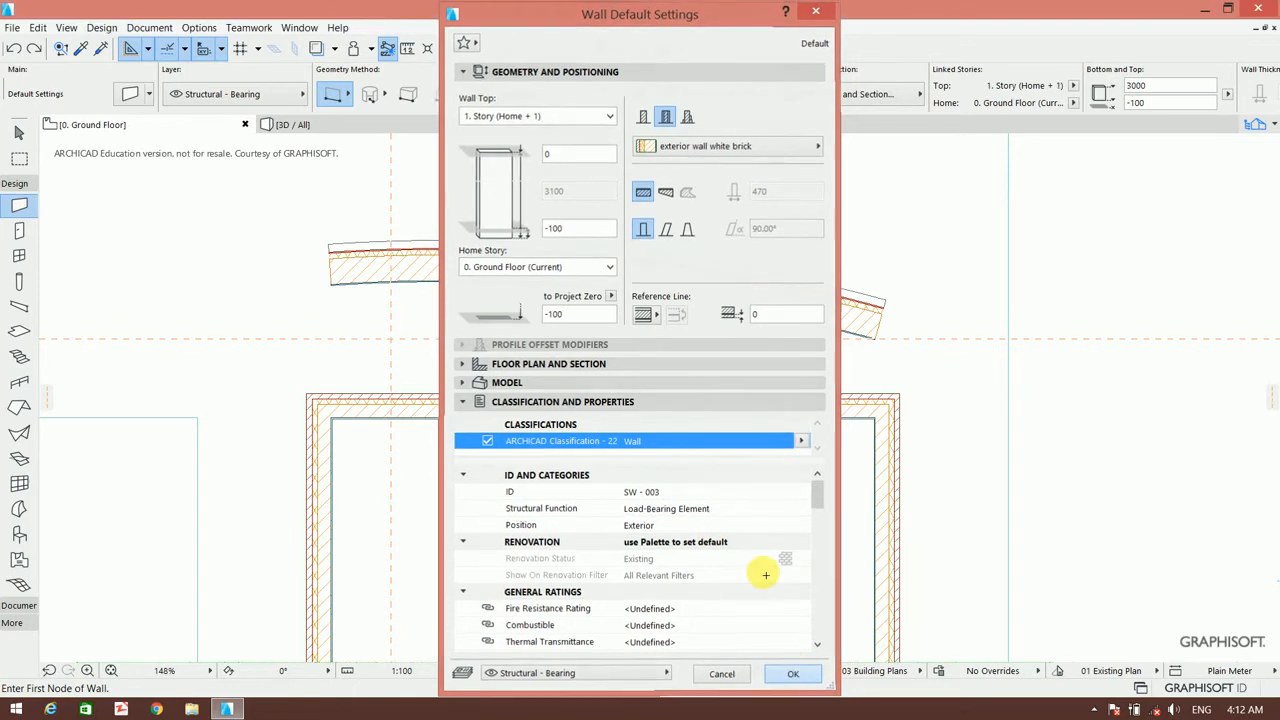
# Set the reference line to Core Outside and draw a wall along the west guide line from the curved wall to the enclosure.
pyautogui.click(503, 94)
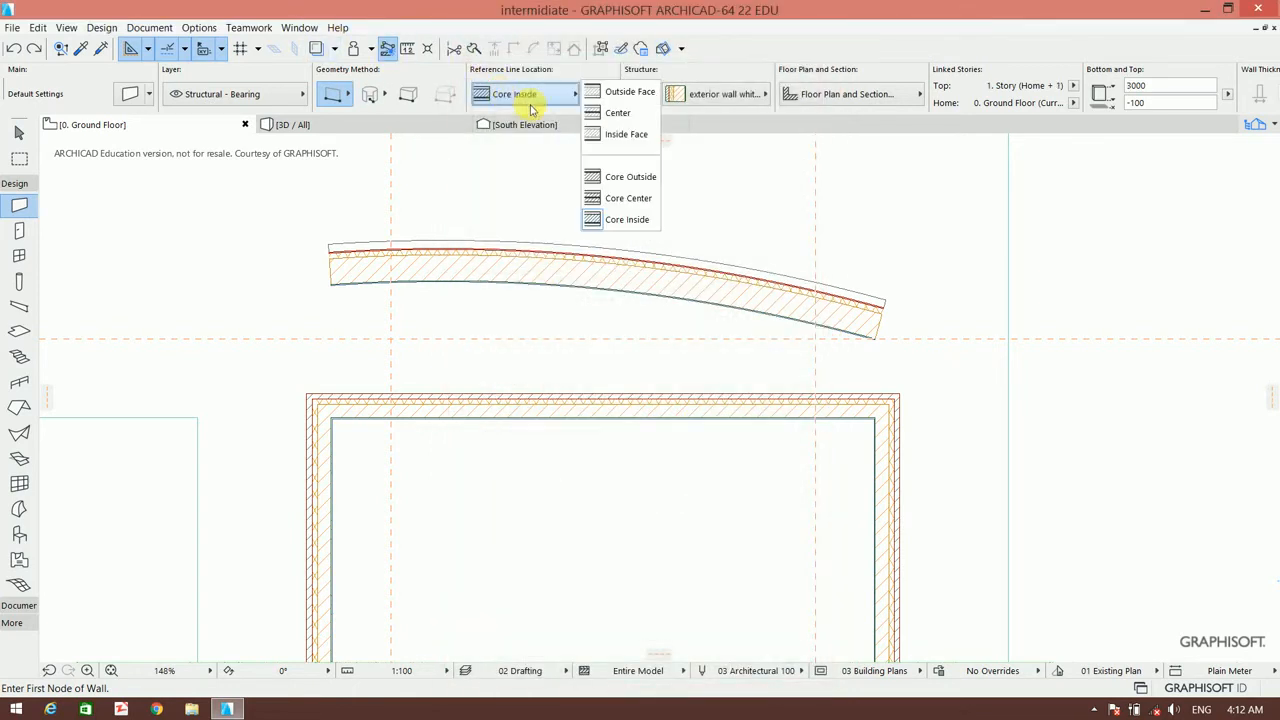
pyautogui.click(630, 176)
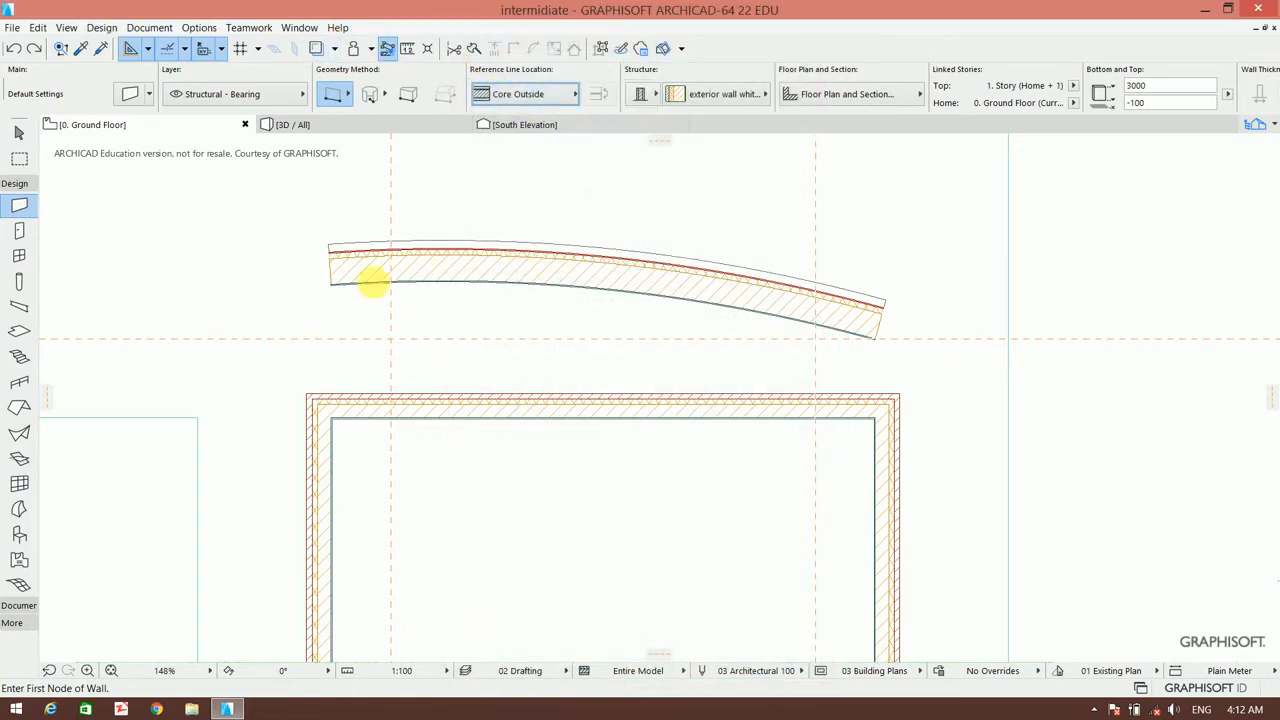
pyautogui.click(391, 280)
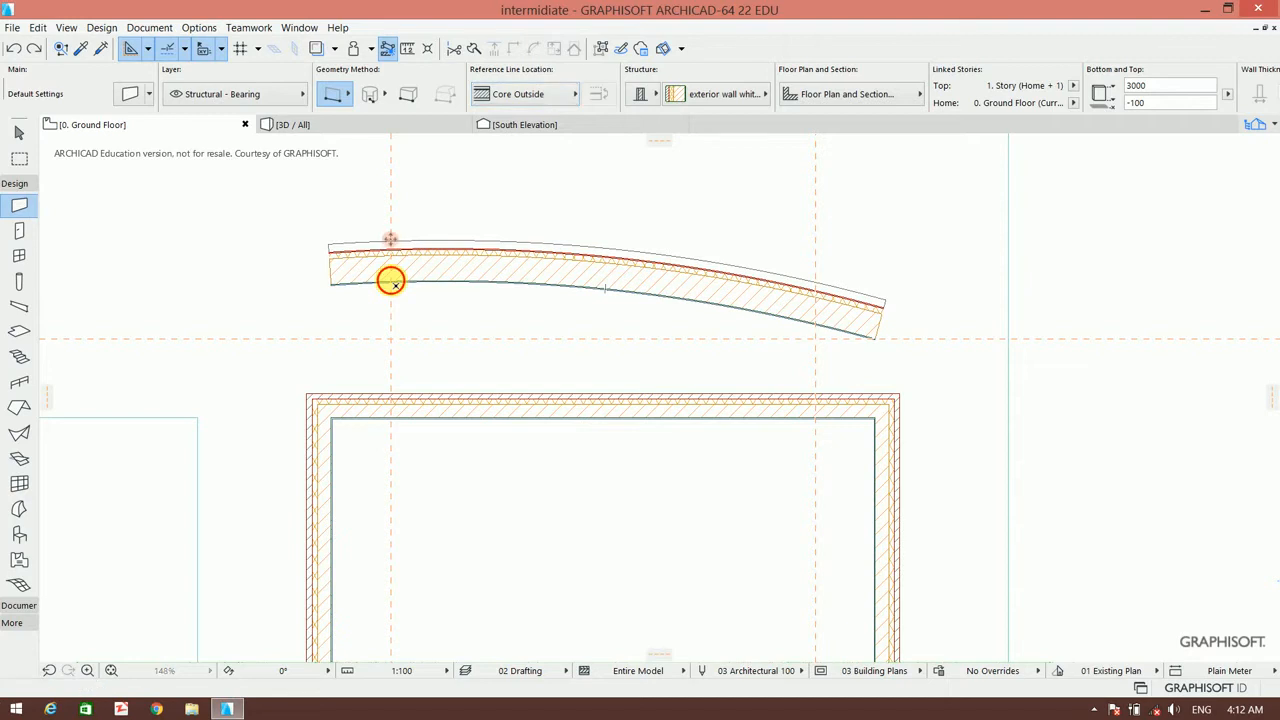
pyautogui.click(391, 398)
# Draw a connecting wall about 1280 mm long along the east guide line, from the enclosure up to the curved wall.
pyautogui.scroll(2, 569, 274)
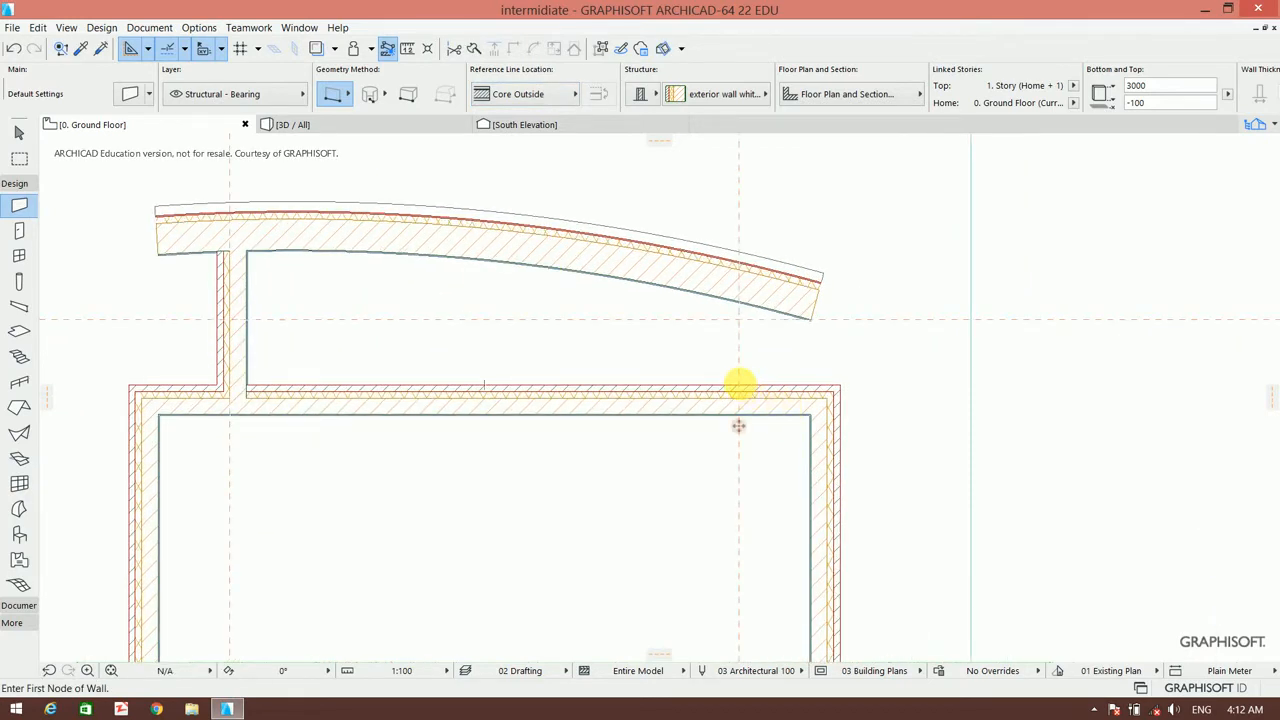
pyautogui.click(738, 384)
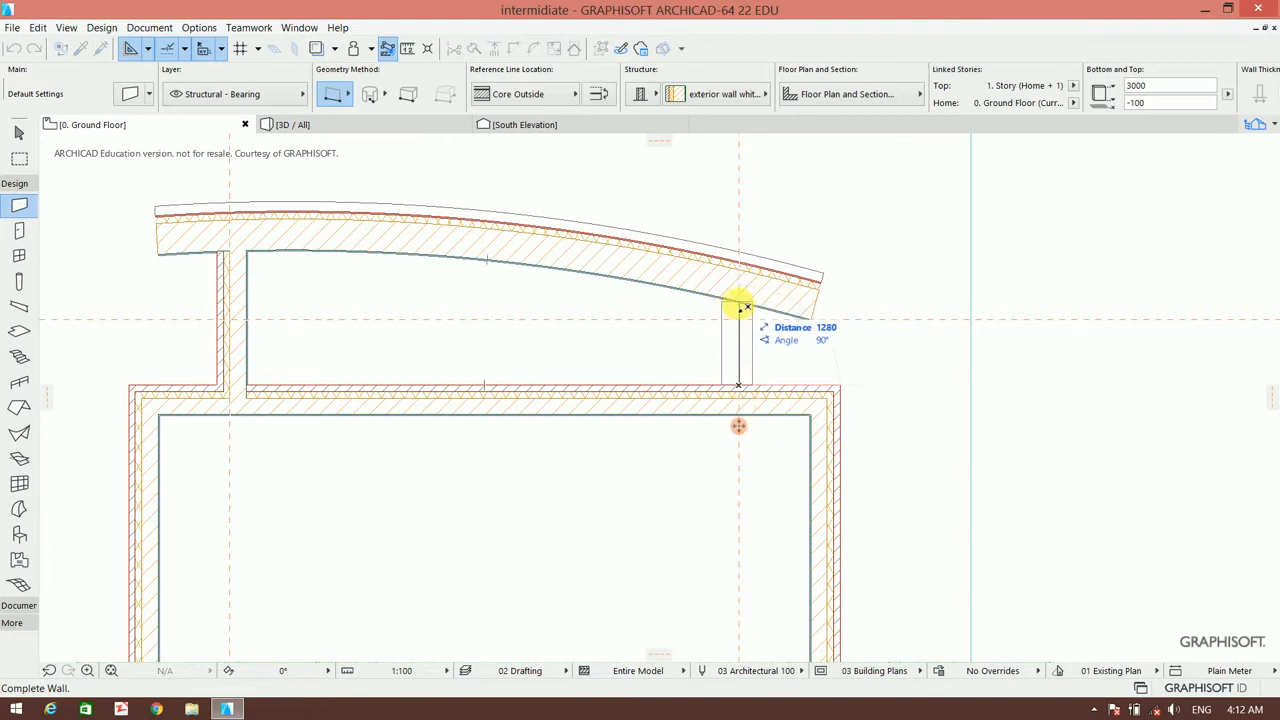
pyautogui.click(740, 308)
# Split the curved slanted wall at the west guide line, keeping the part east of it selected.
pyautogui.moveTo(671, 294)
pyautogui.mouseDown(button='middle')
pyautogui.moveTo(700, 277)
pyautogui.moveTo(663, 343)
pyautogui.mouseUp(button='middle')
pyautogui.scroll(-2, 684, 343)
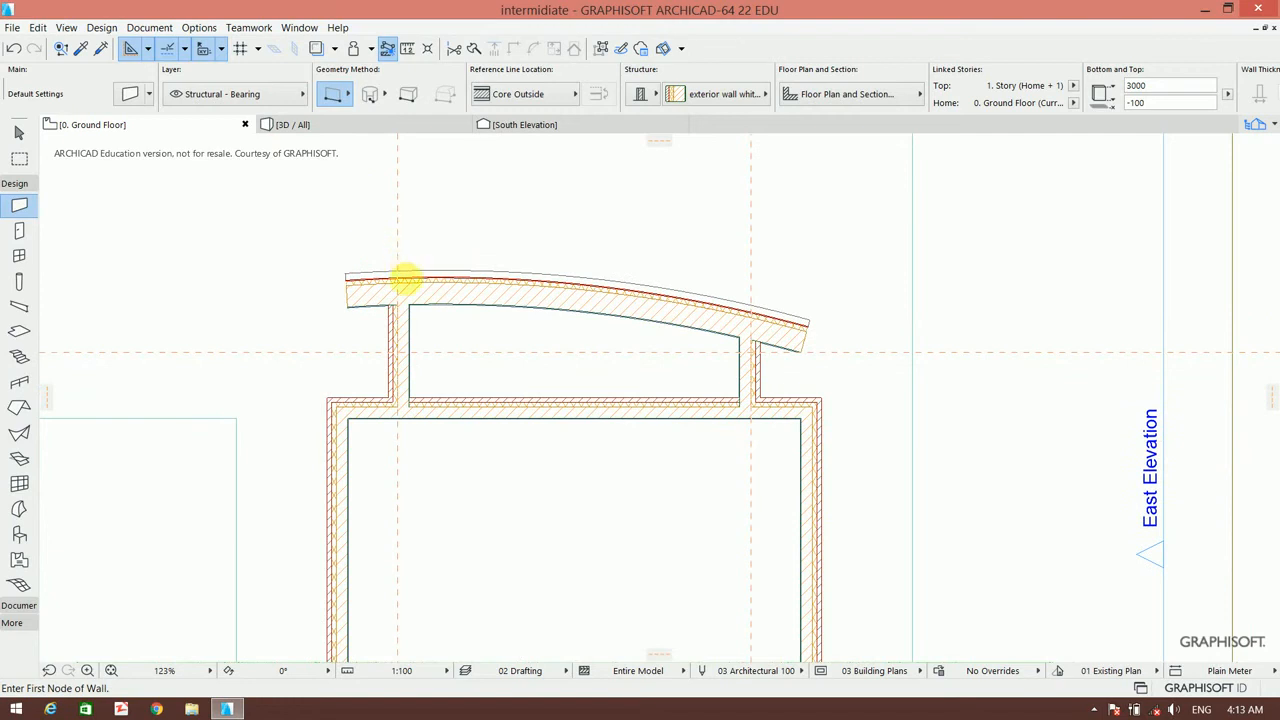
pyautogui.click(18, 132)
pyautogui.click(492, 292)
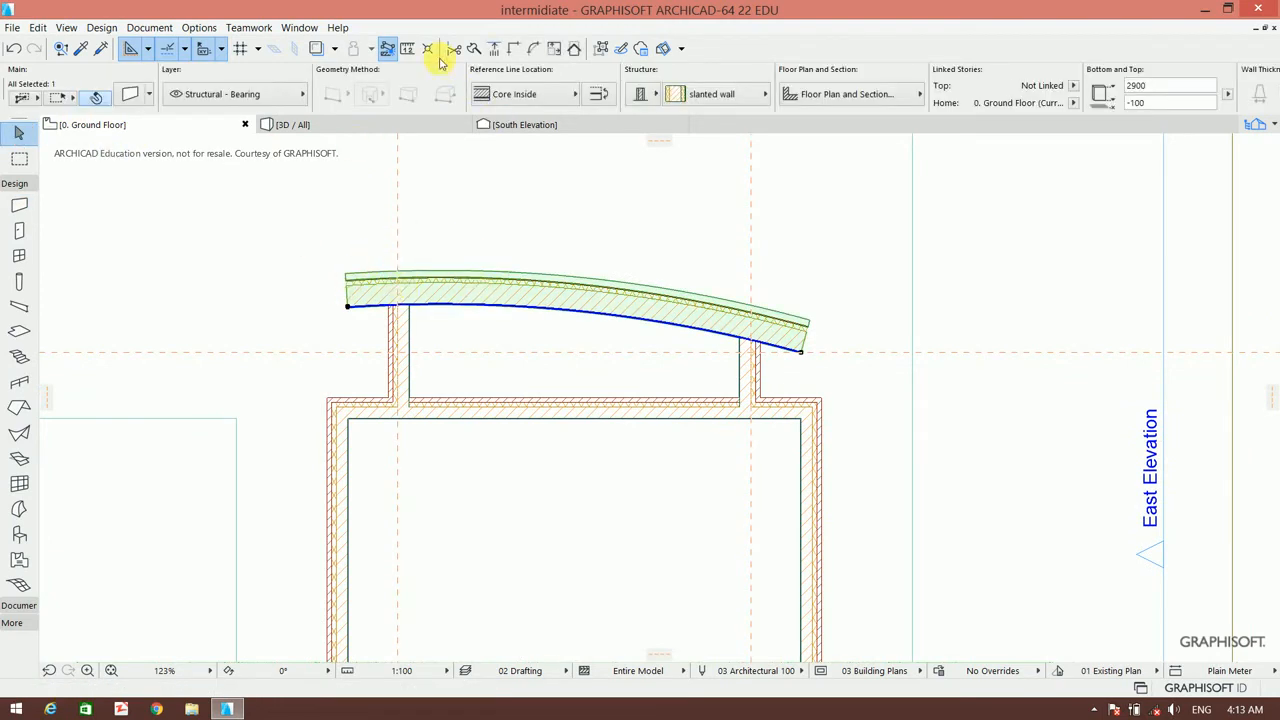
pyautogui.click(480, 46)
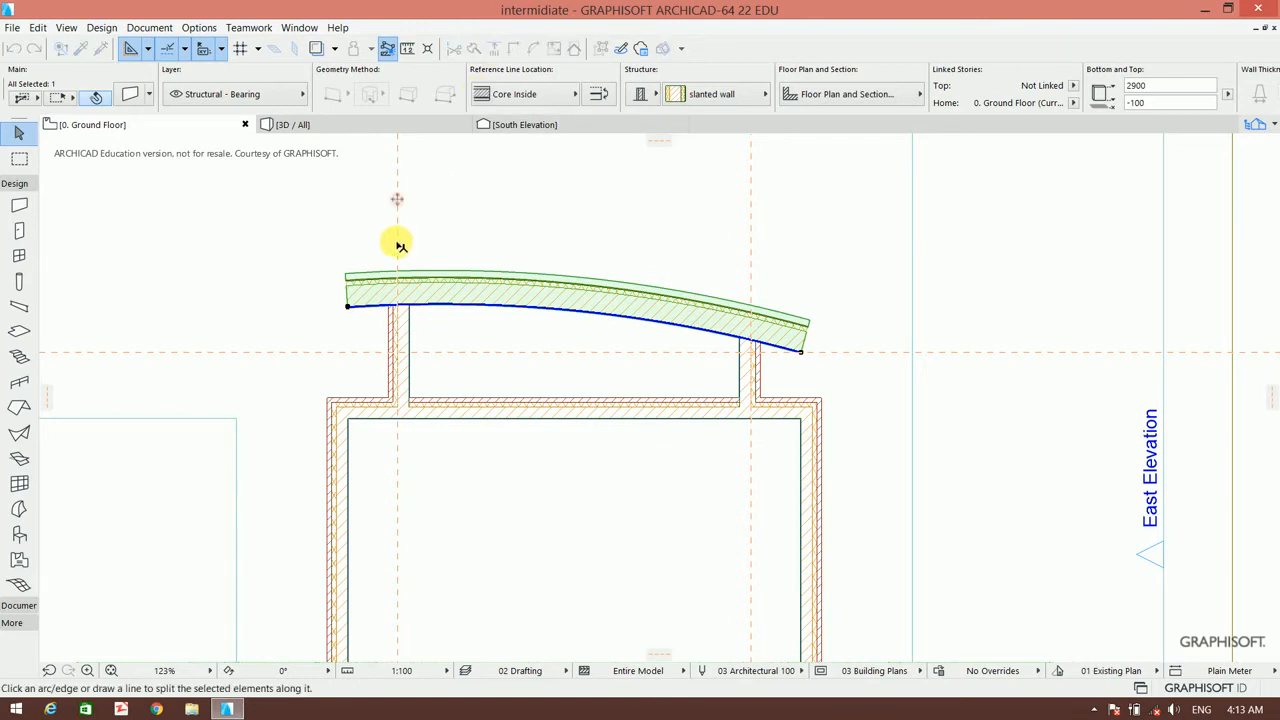
pyautogui.click(397, 243)
pyautogui.click(442, 244)
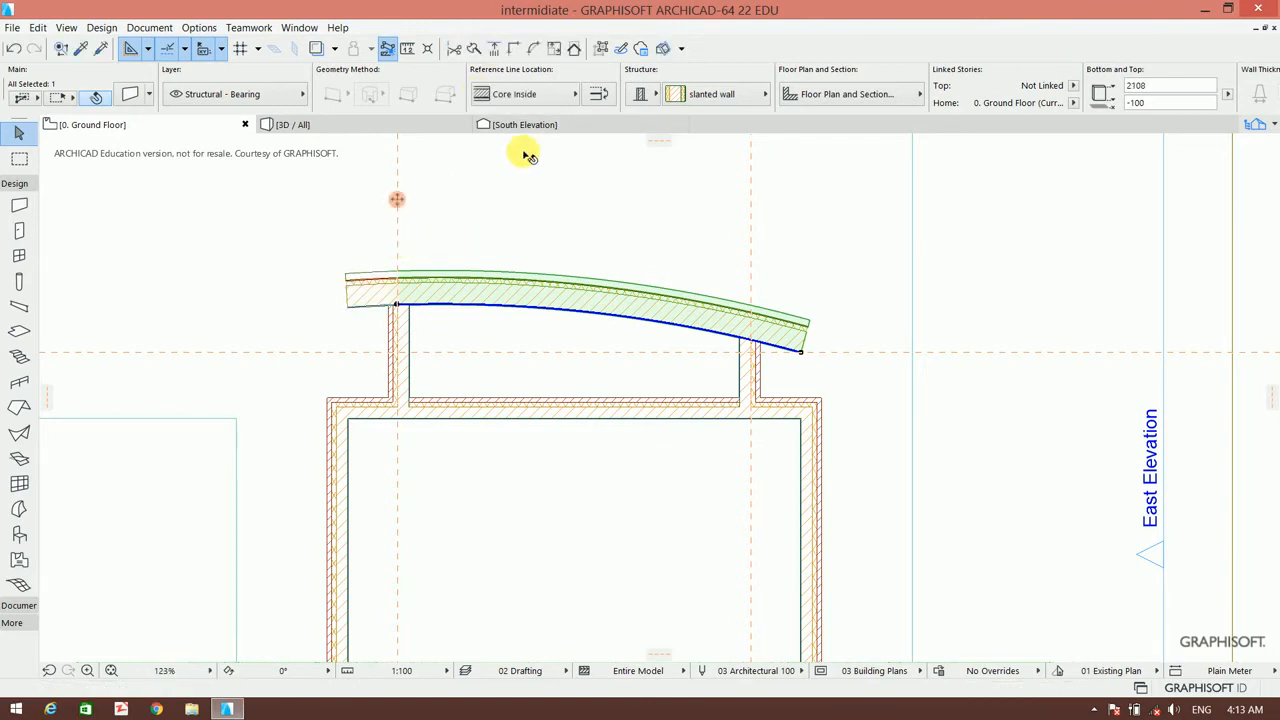
# Split the remaining curved slanted wall at the east guide line, keeping its short east end selected.
pyautogui.click(479, 47)
pyautogui.click(752, 262)
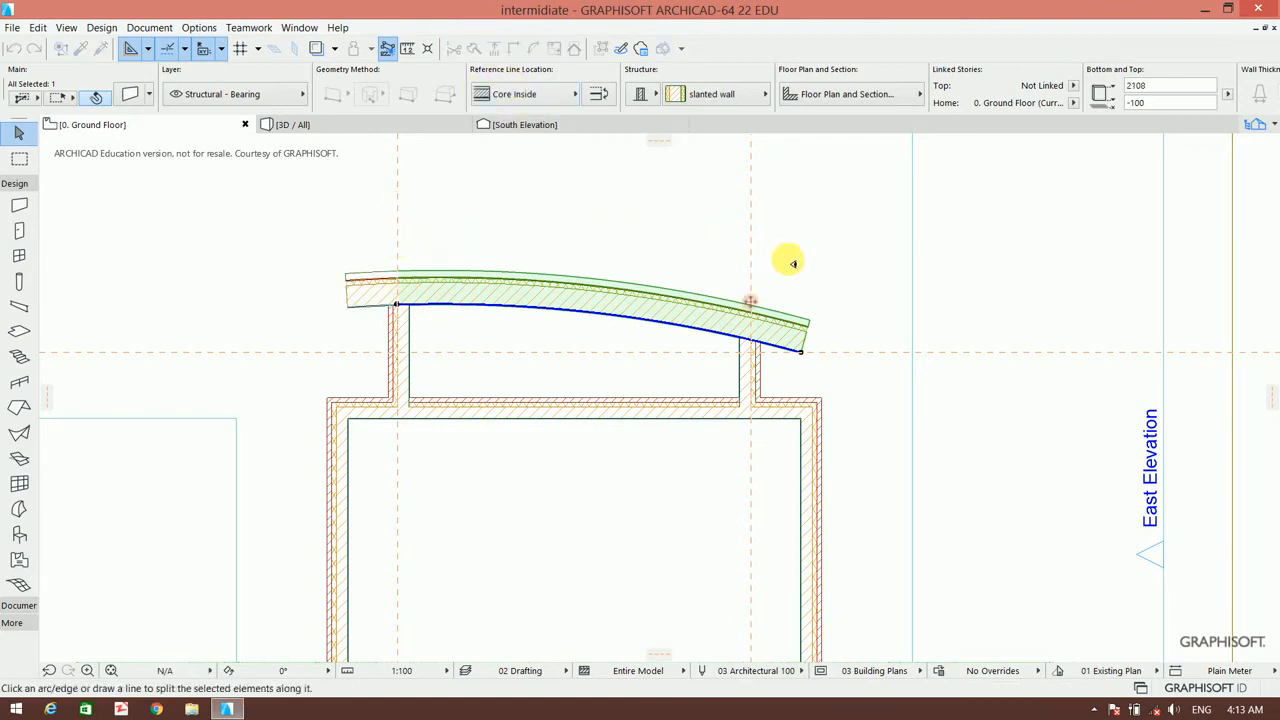
pyautogui.click(786, 263)
# Duplicate the selected wall's composite under the name slanted wall end3, review its skins, and accept it for use with walls.
pyautogui.rightClick(760, 343)
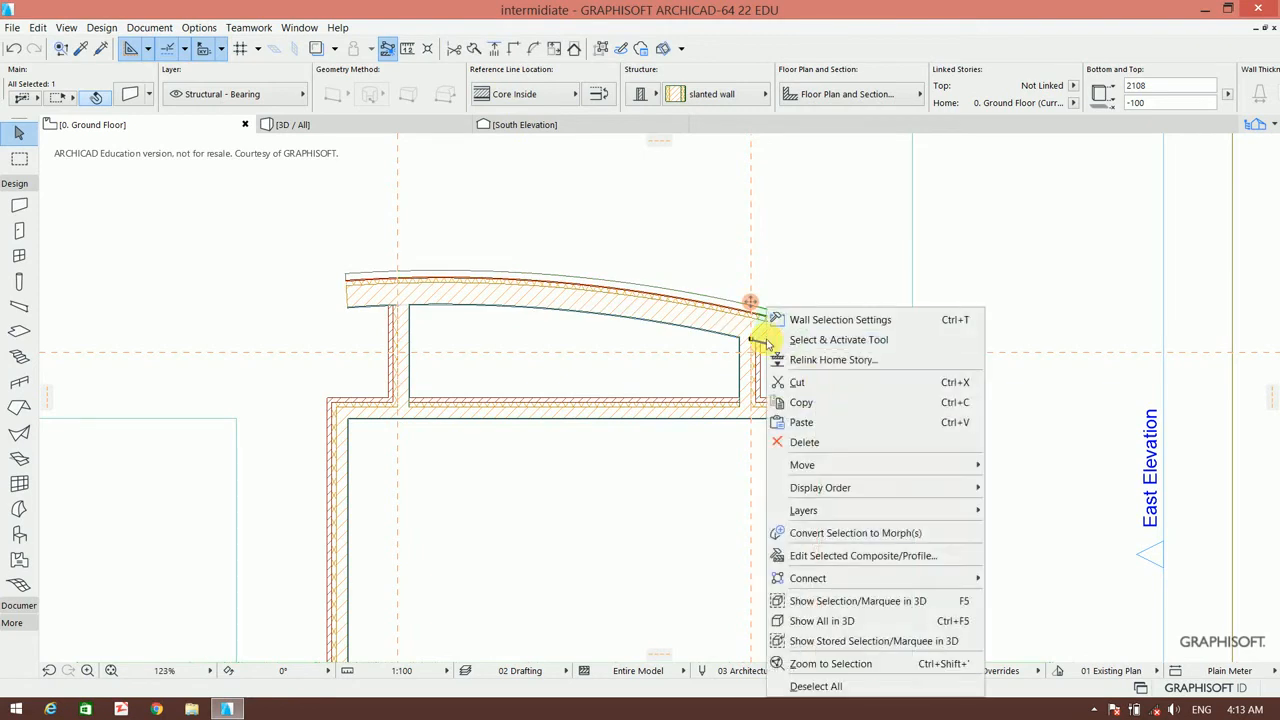
pyautogui.click(889, 556)
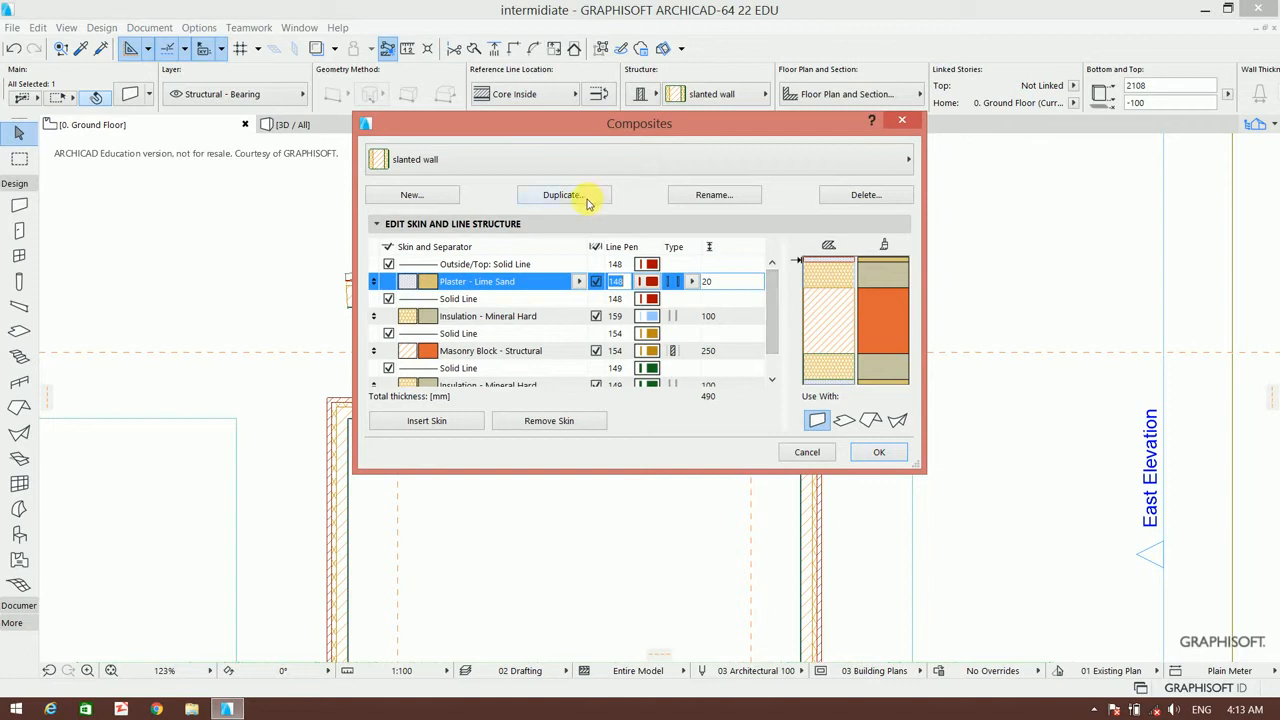
pyautogui.click(586, 198)
pyautogui.doubleClick(600, 256)
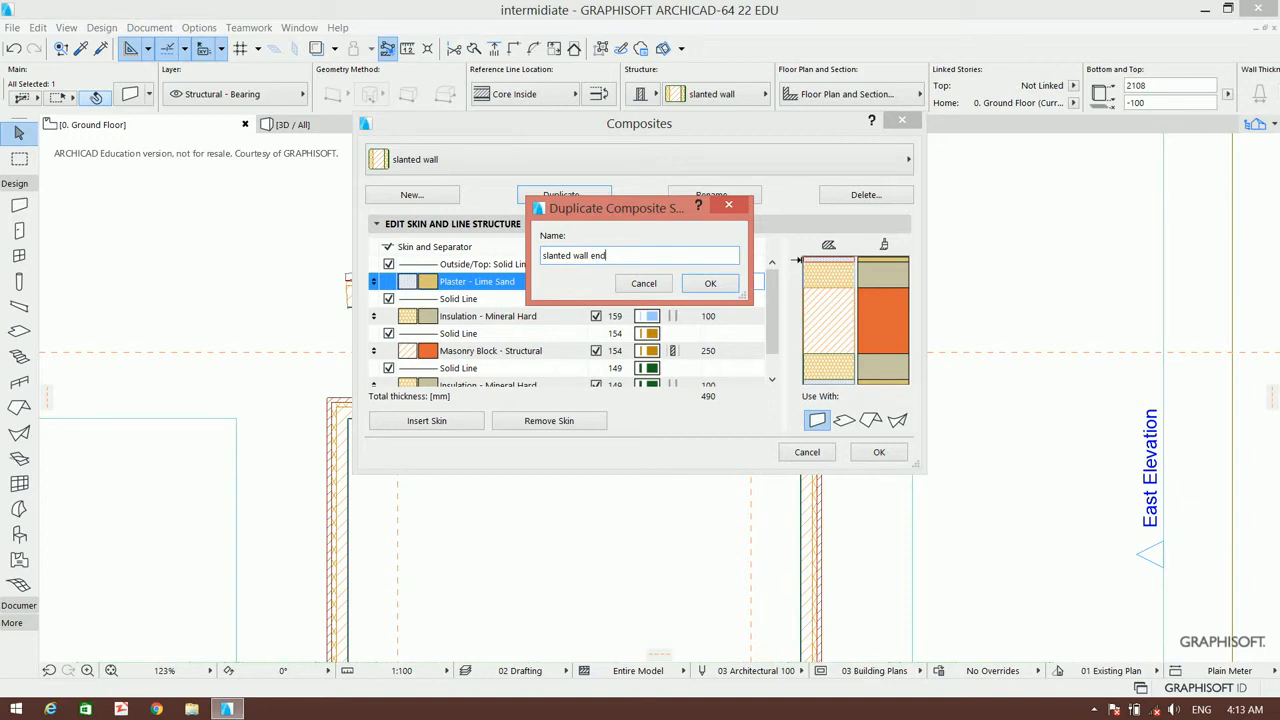
pyautogui.press('Return')
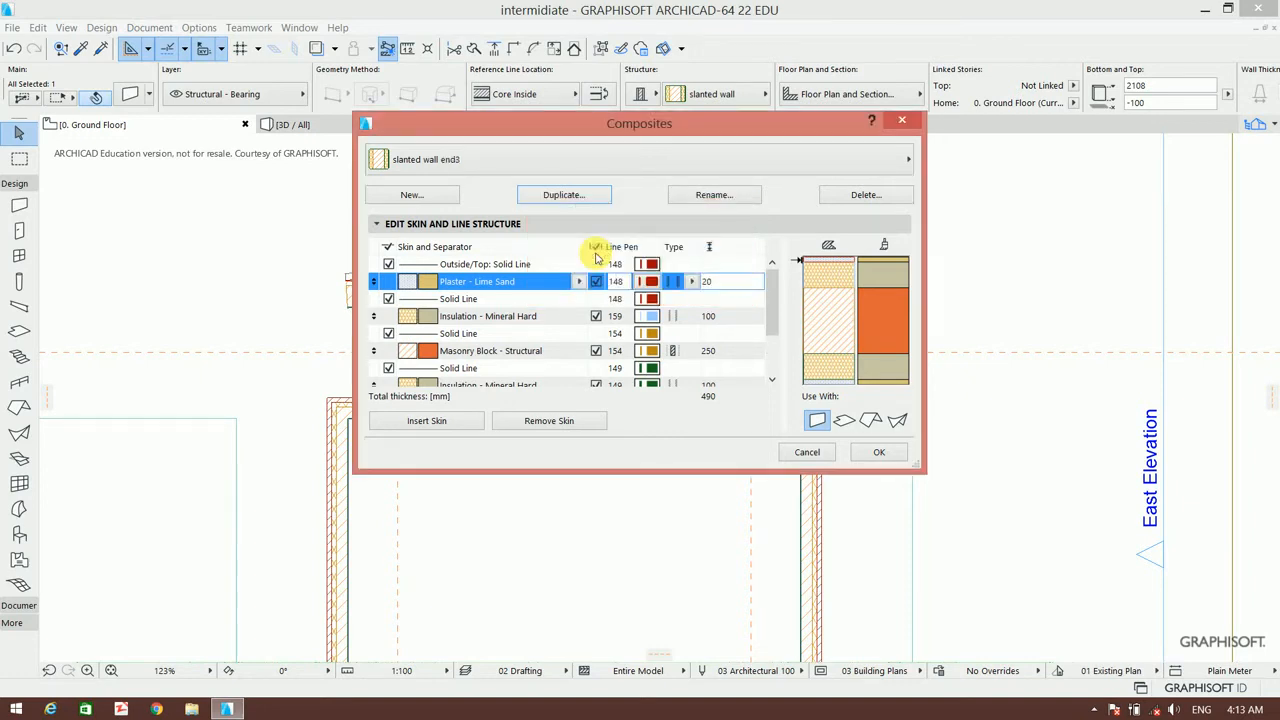
pyautogui.moveTo(768, 305)
pyautogui.mouseDown()
pyautogui.moveTo(766, 342)
pyautogui.moveTo(771, 290)
pyautogui.moveTo(766, 323)
pyautogui.mouseUp()
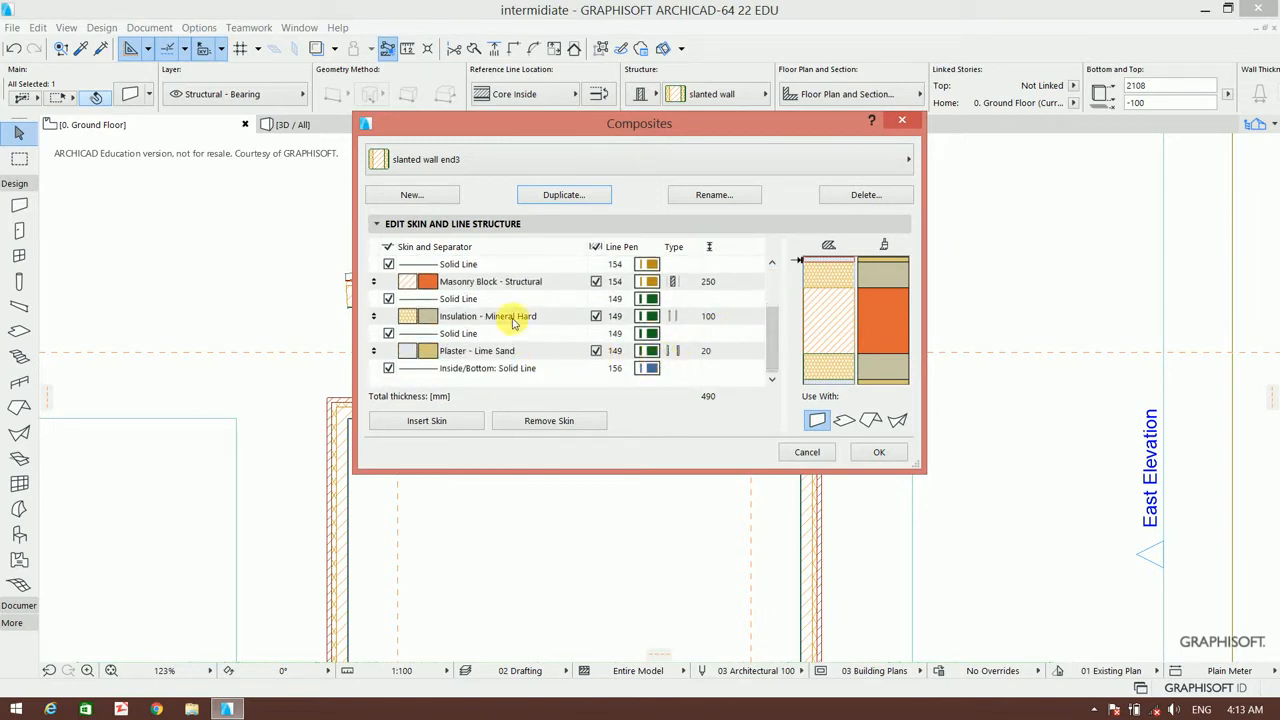
pyautogui.moveTo(772, 333); pyautogui.dragTo(766, 285)
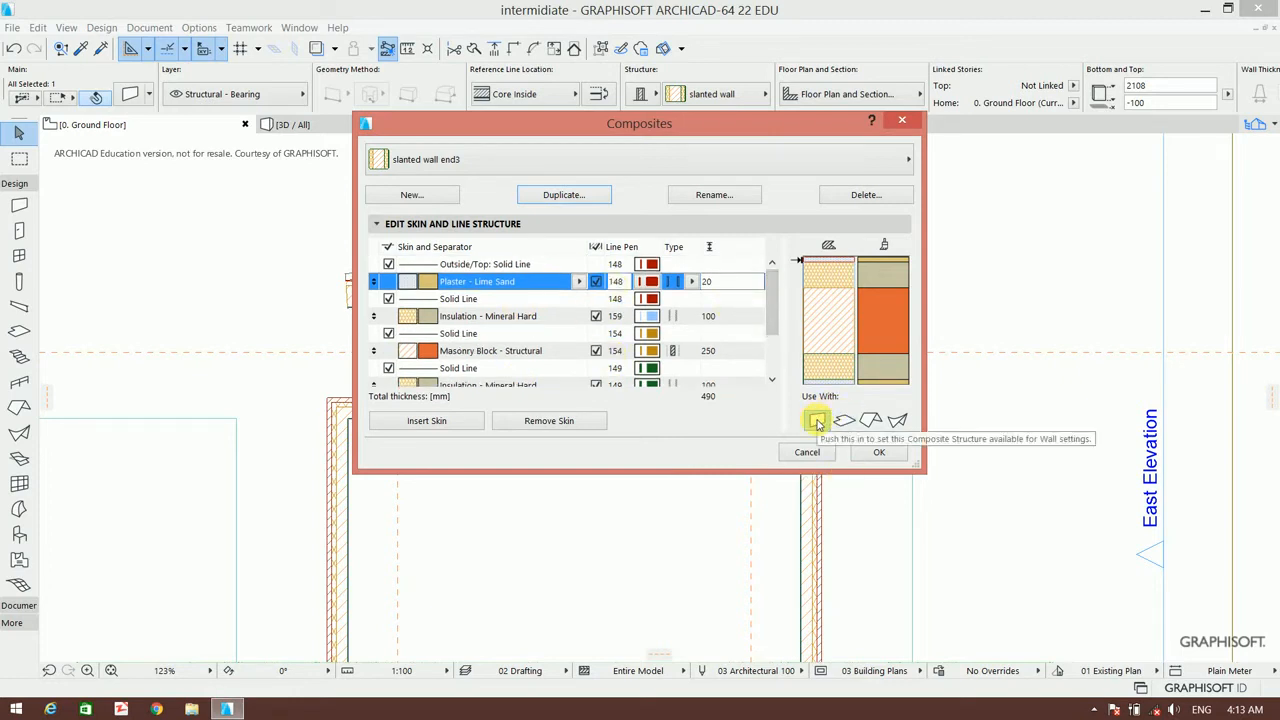
pyautogui.click(880, 453)
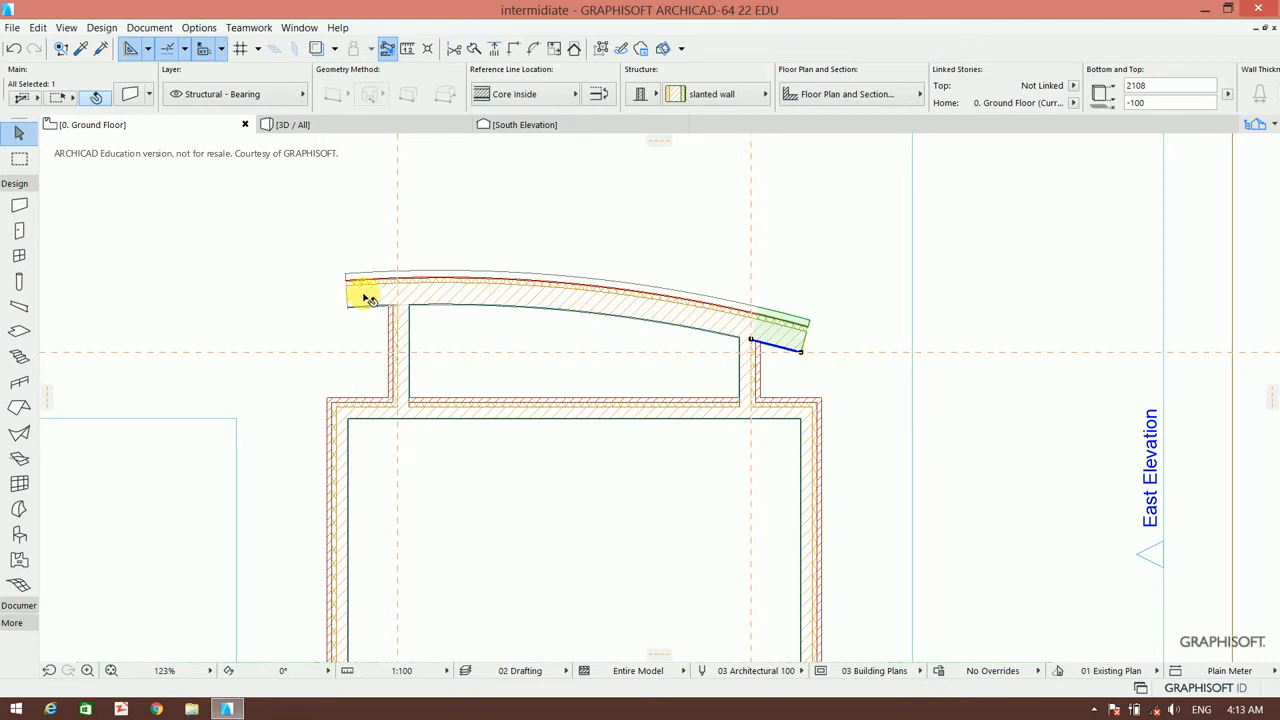
# Assign the slanted wall end3 composite to both short end segments of the curved wall, and clear the selection.
pyautogui.click(677, 98)
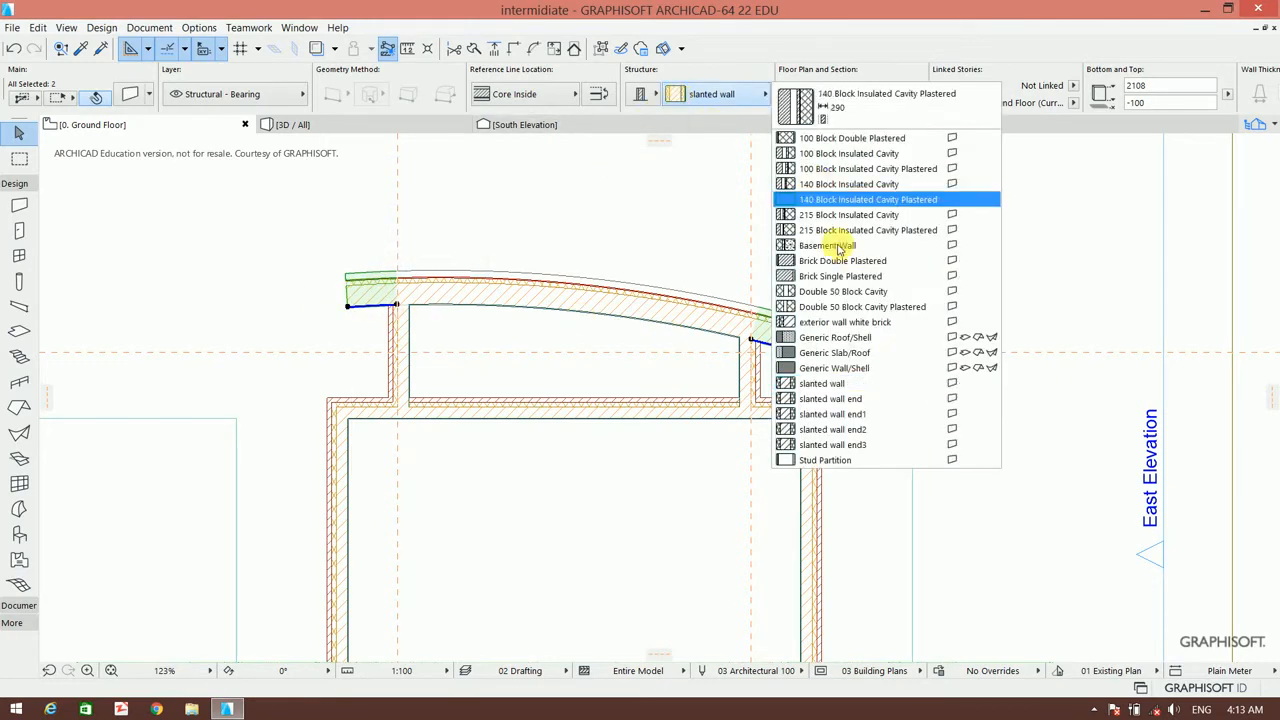
pyautogui.click(878, 448)
pyautogui.scroll(3, 457, 286)
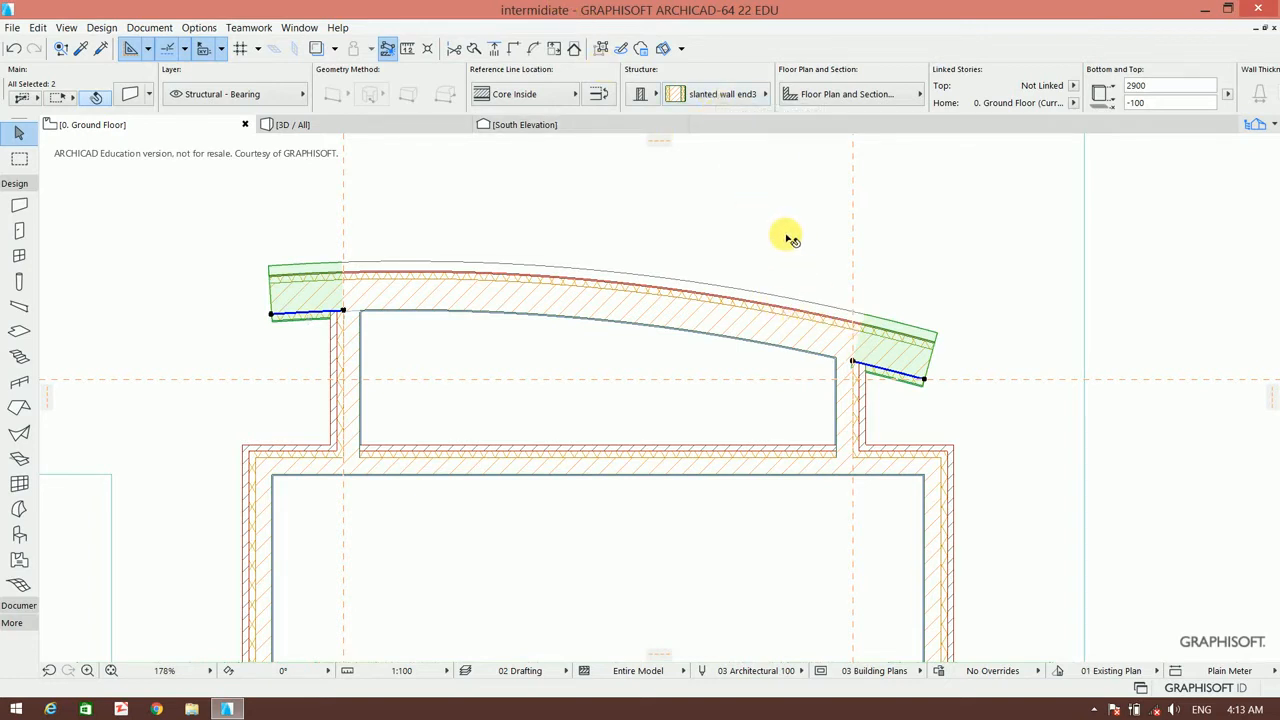
pyautogui.scroll(-3, 743, 243)
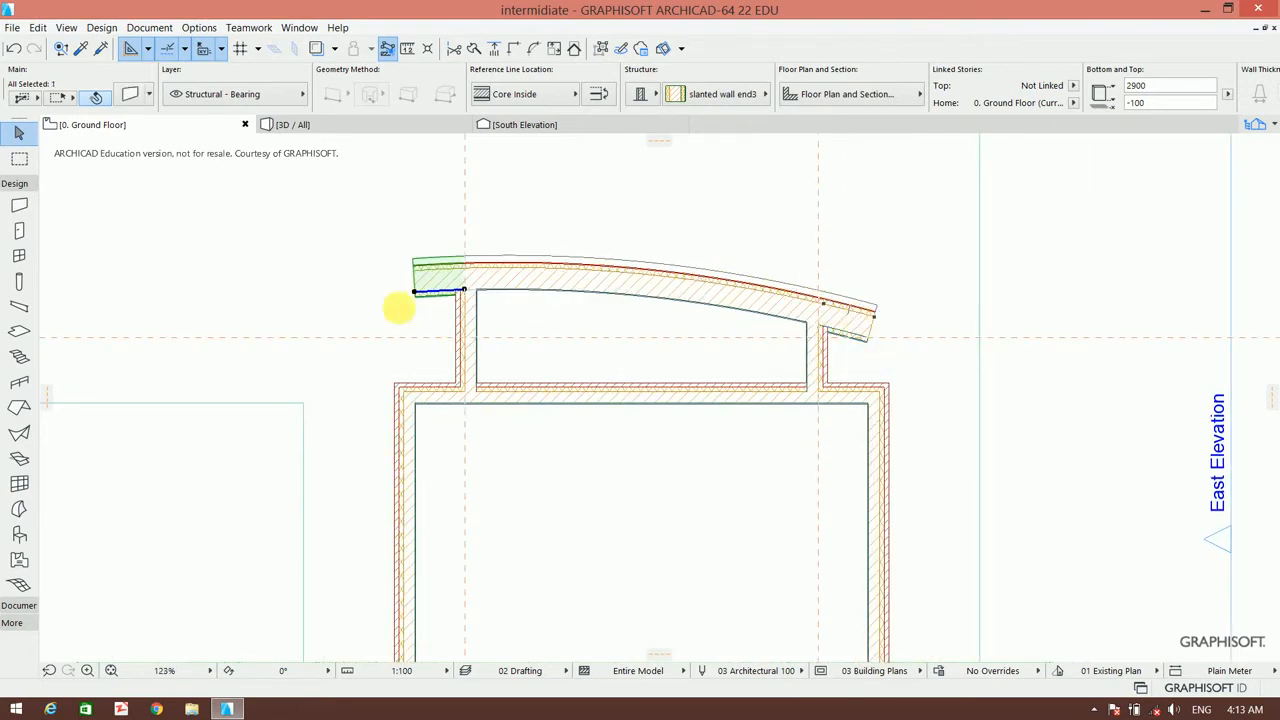
pyautogui.click(648, 258)
pyautogui.press('Escape')
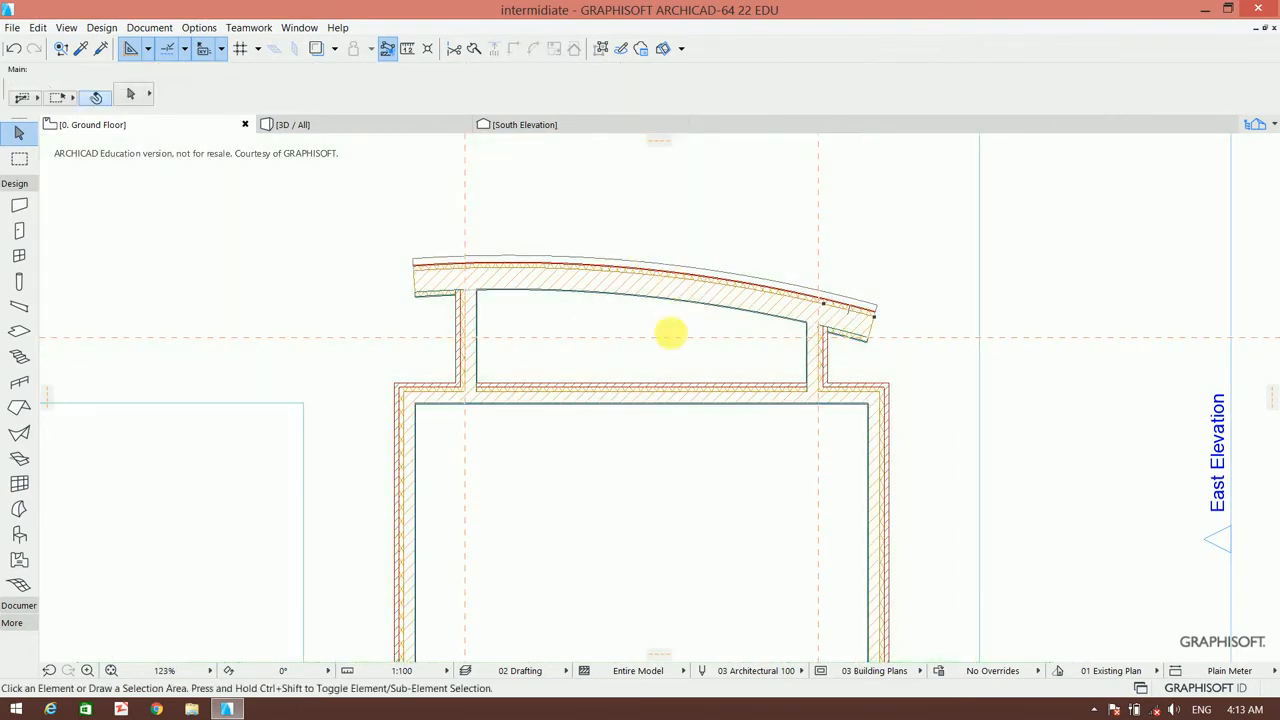
# Set the Returned End 22 wall end defaults to no 3D representation, 2 skins to turn, and skin 1 extended on the inside face.
pyautogui.scroll(-3, 658, 428)
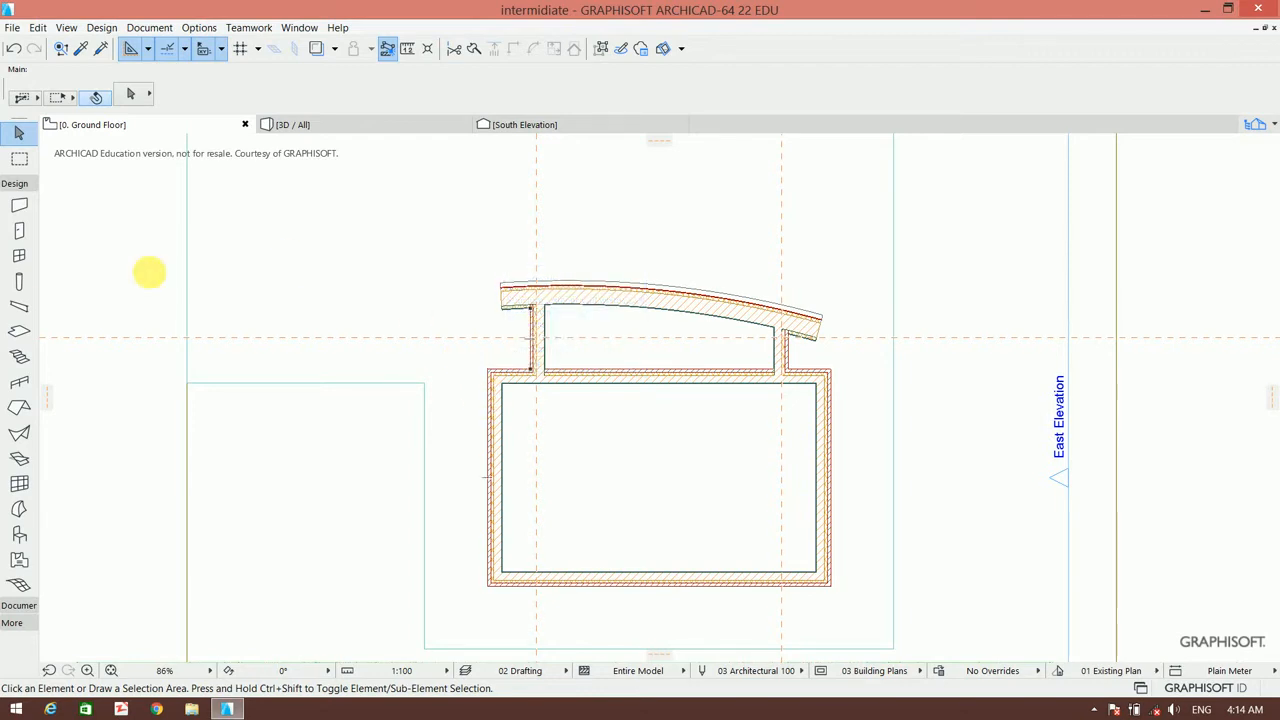
pyautogui.click(12, 185)
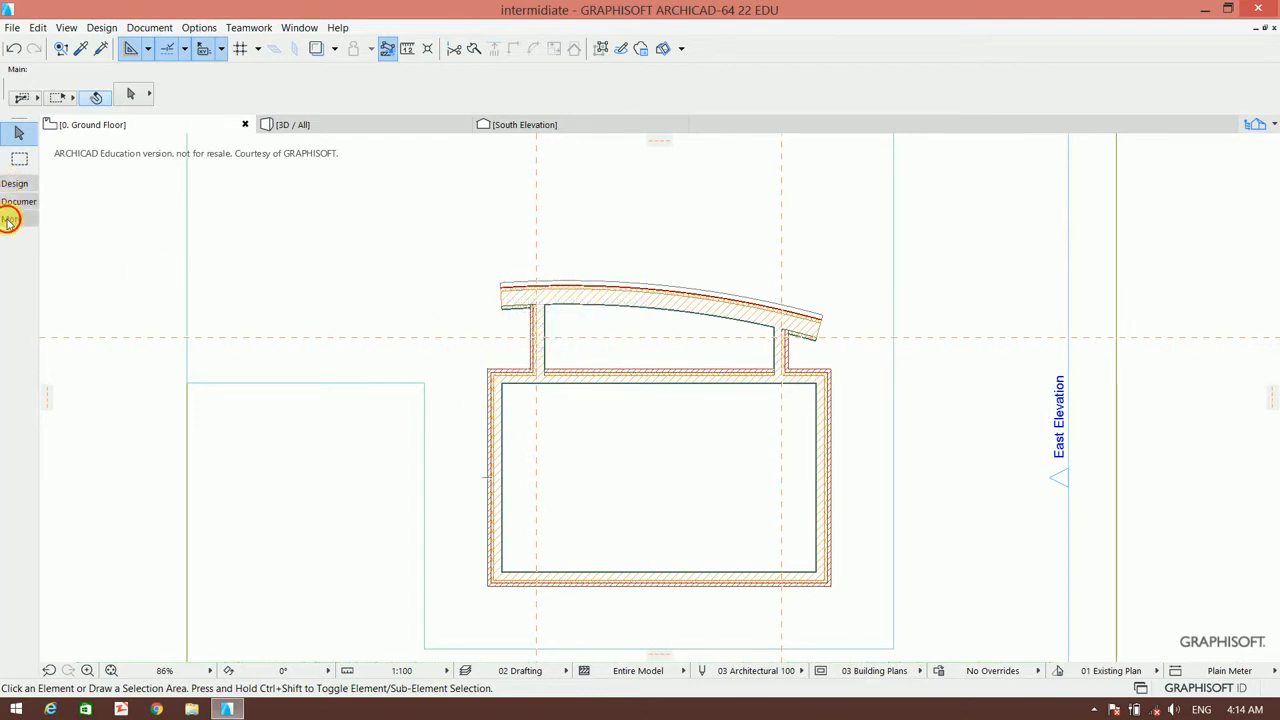
pyautogui.click(9, 219)
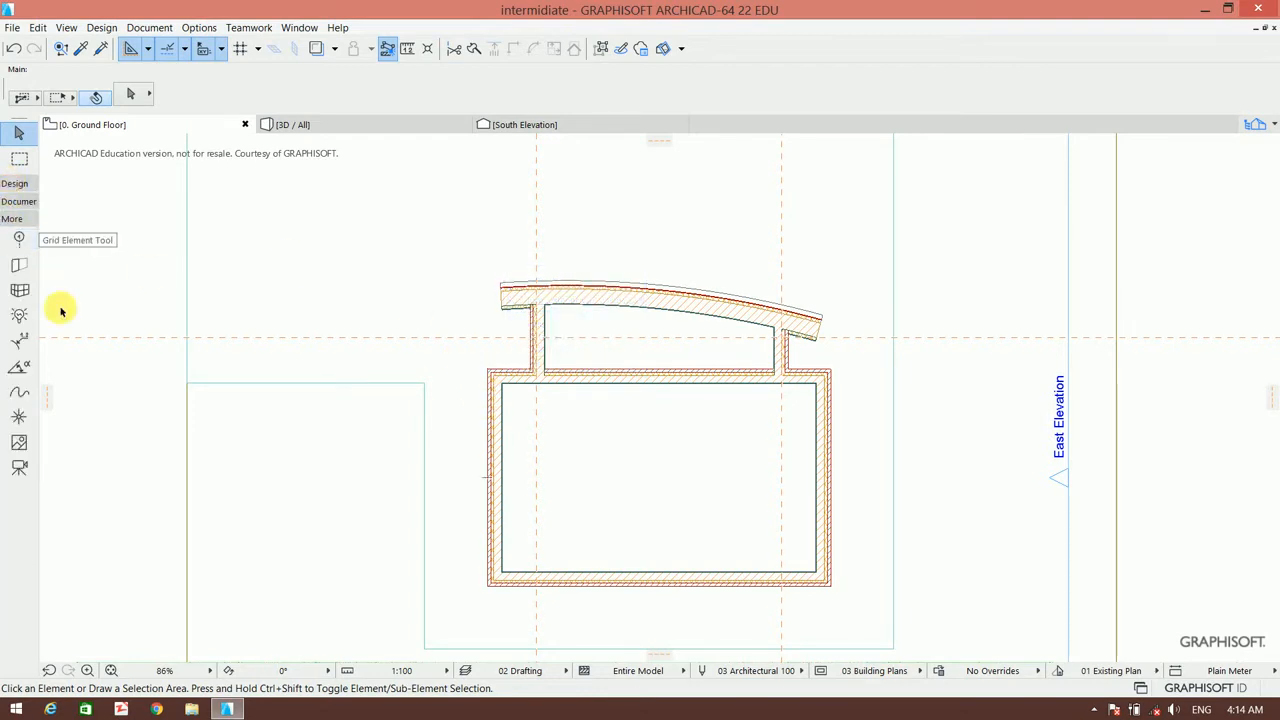
pyautogui.click(19, 267)
pyautogui.doubleClick(19, 267)
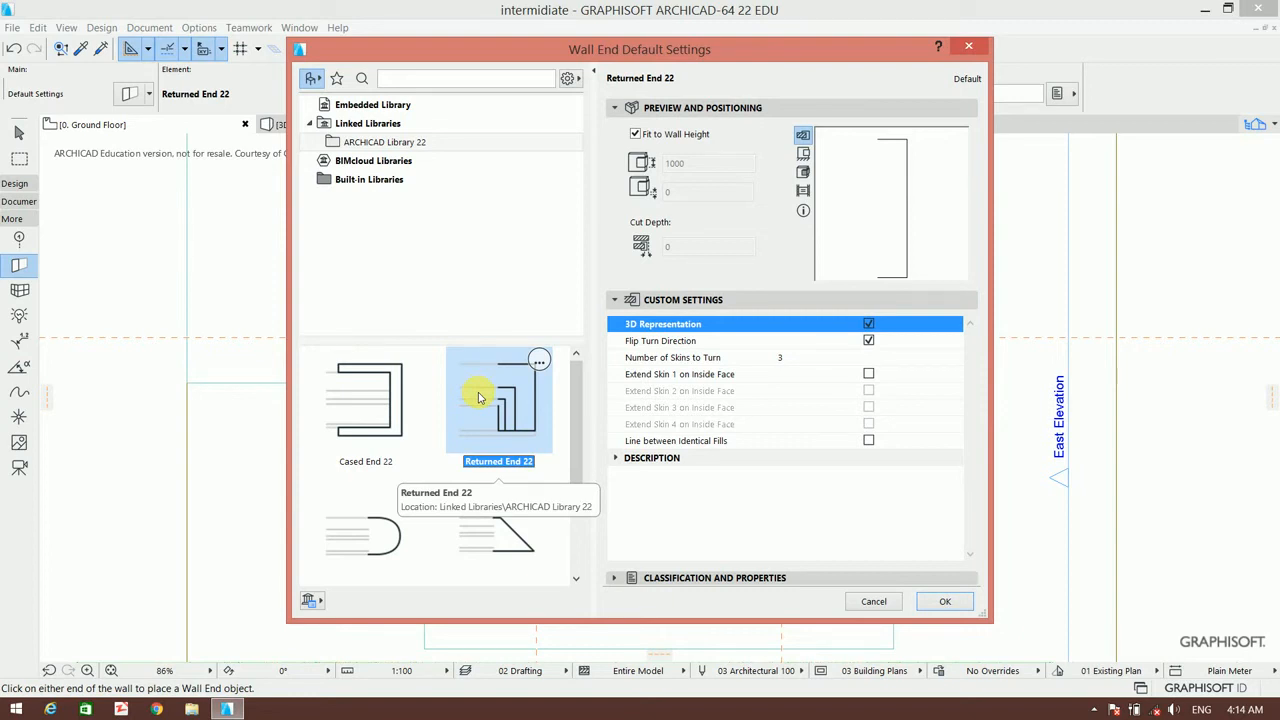
pyautogui.click(868, 340)
pyautogui.click(866, 357)
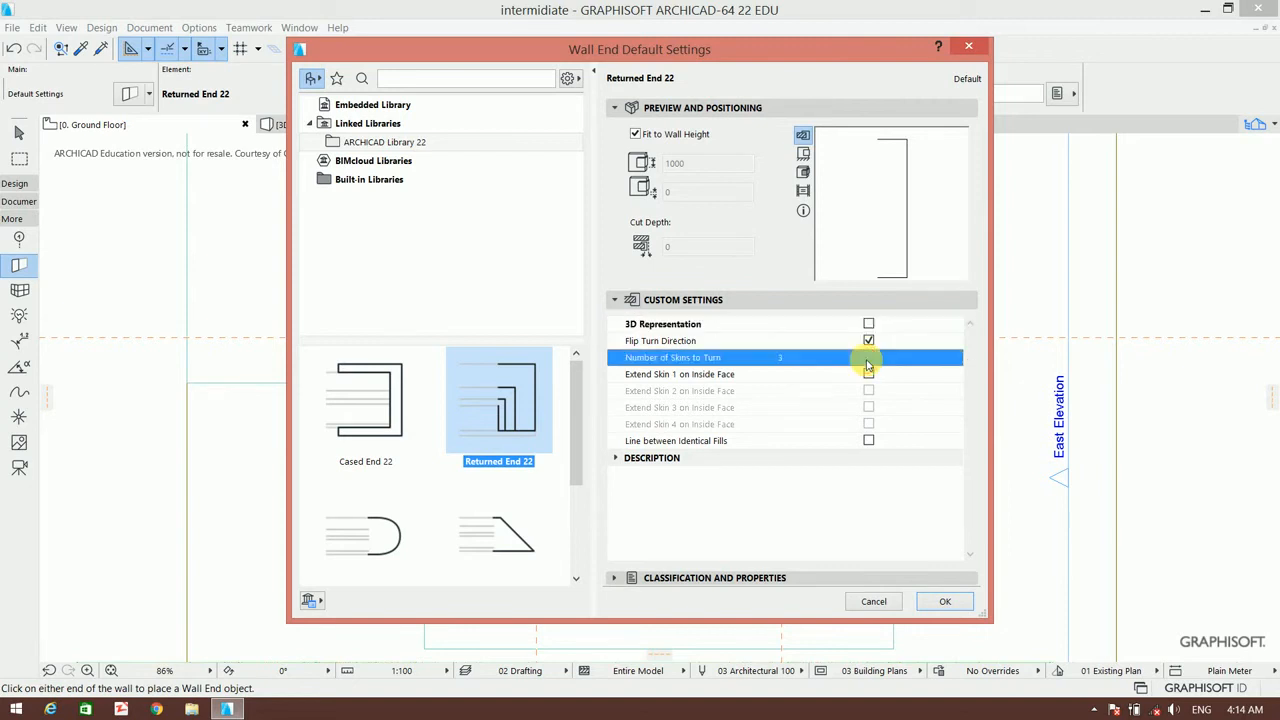
pyautogui.click(955, 357)
pyautogui.click(981, 375)
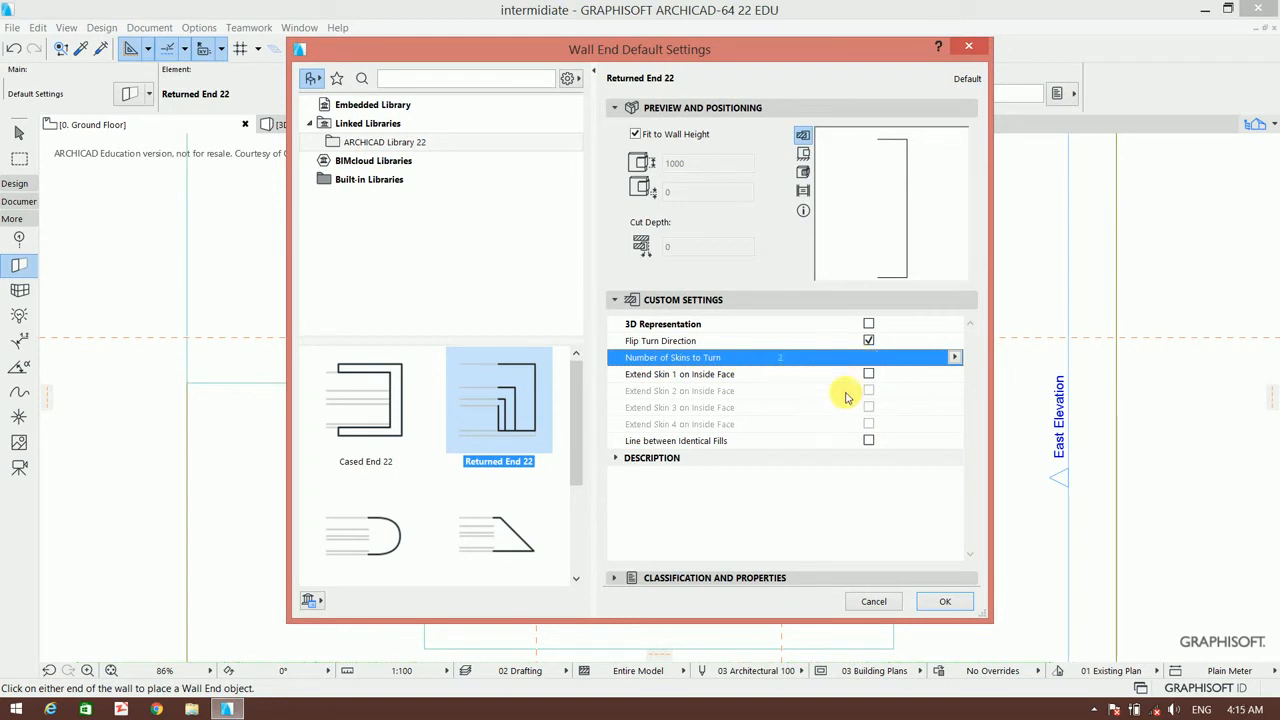
pyautogui.click(869, 375)
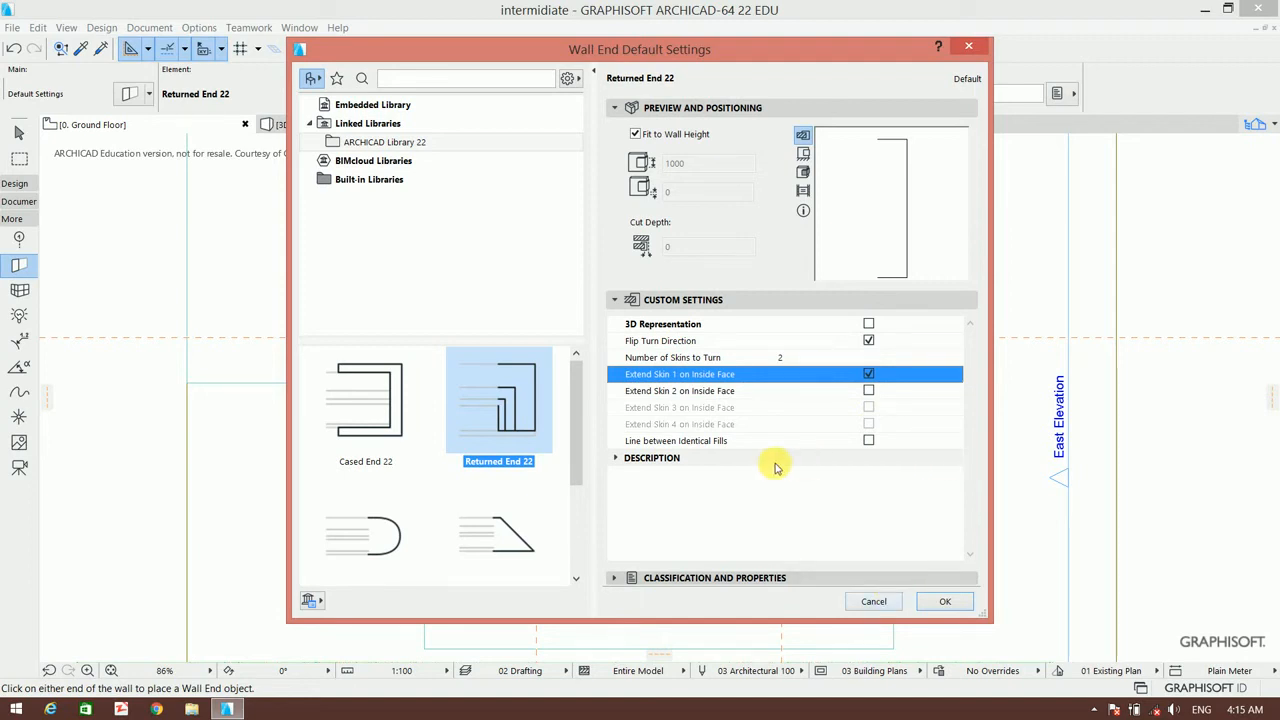
# Classify the default wall end's structural function as Non-Load-Bearing Element and accept the wall end settings.
pyautogui.click(834, 578)
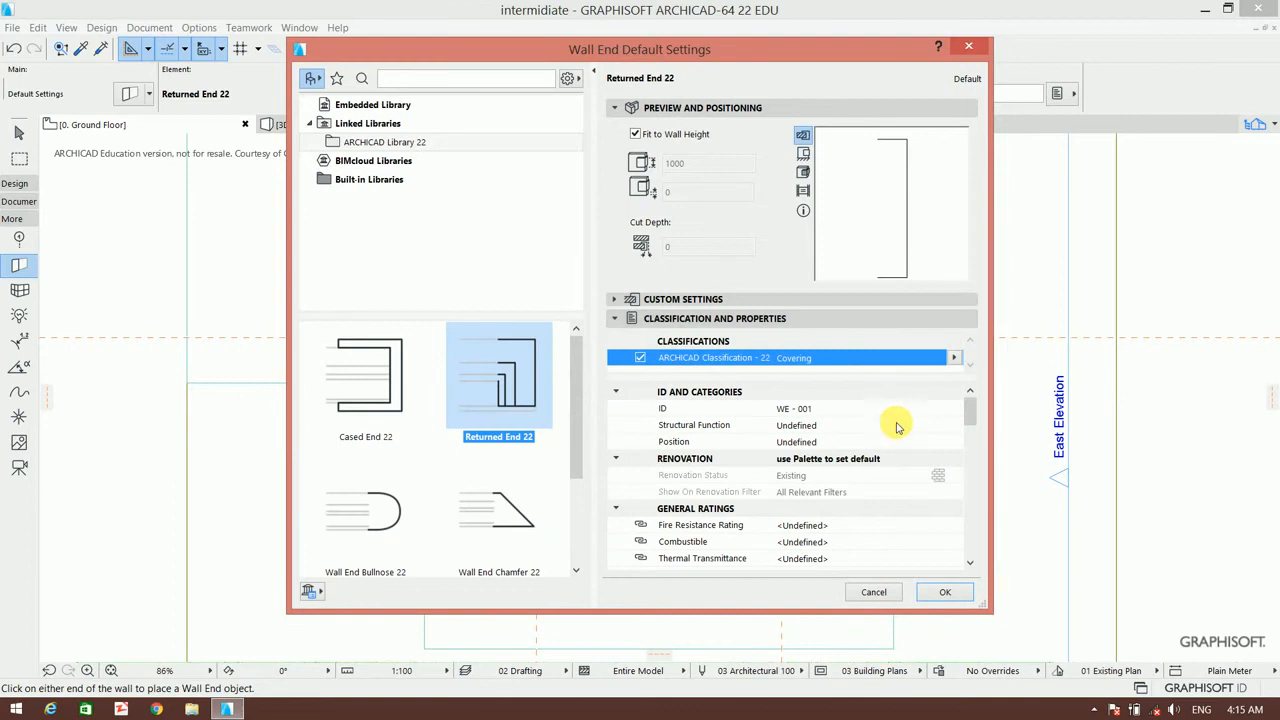
pyautogui.click(897, 427)
pyautogui.click(954, 425)
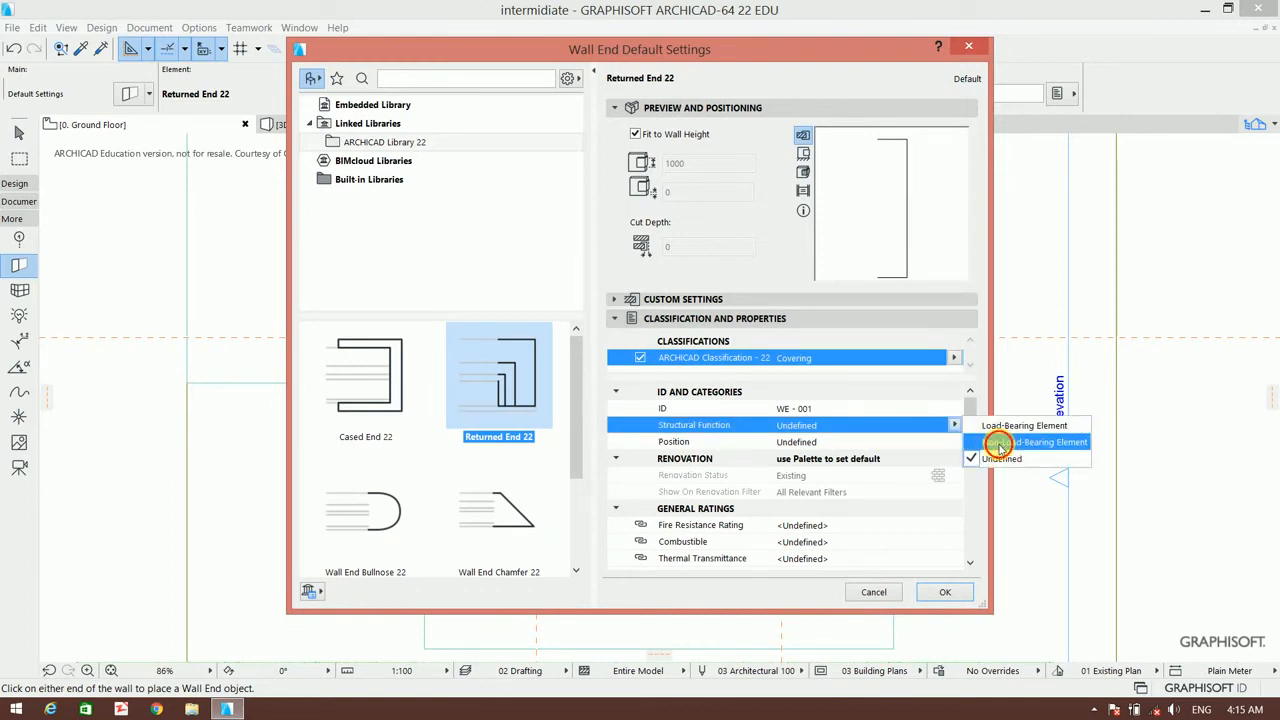
pyautogui.click(1000, 443)
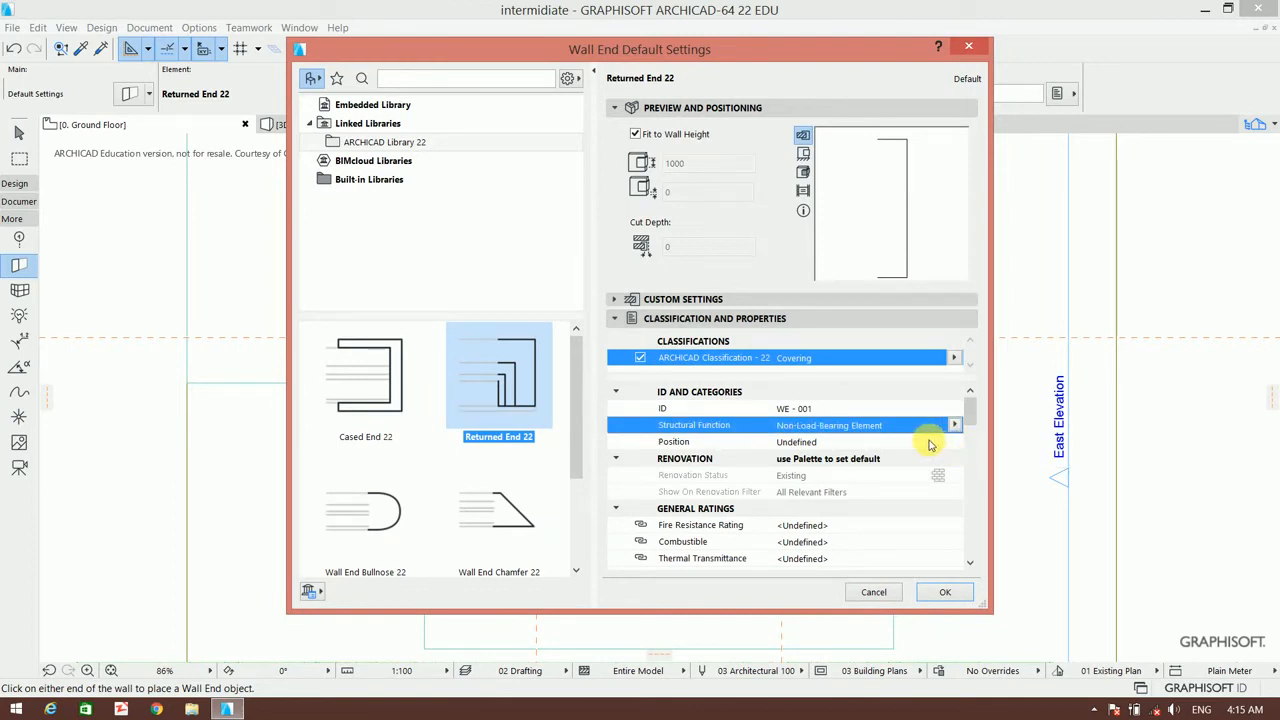
pyautogui.click(930, 442)
pyautogui.click(954, 442)
pyautogui.click(956, 476)
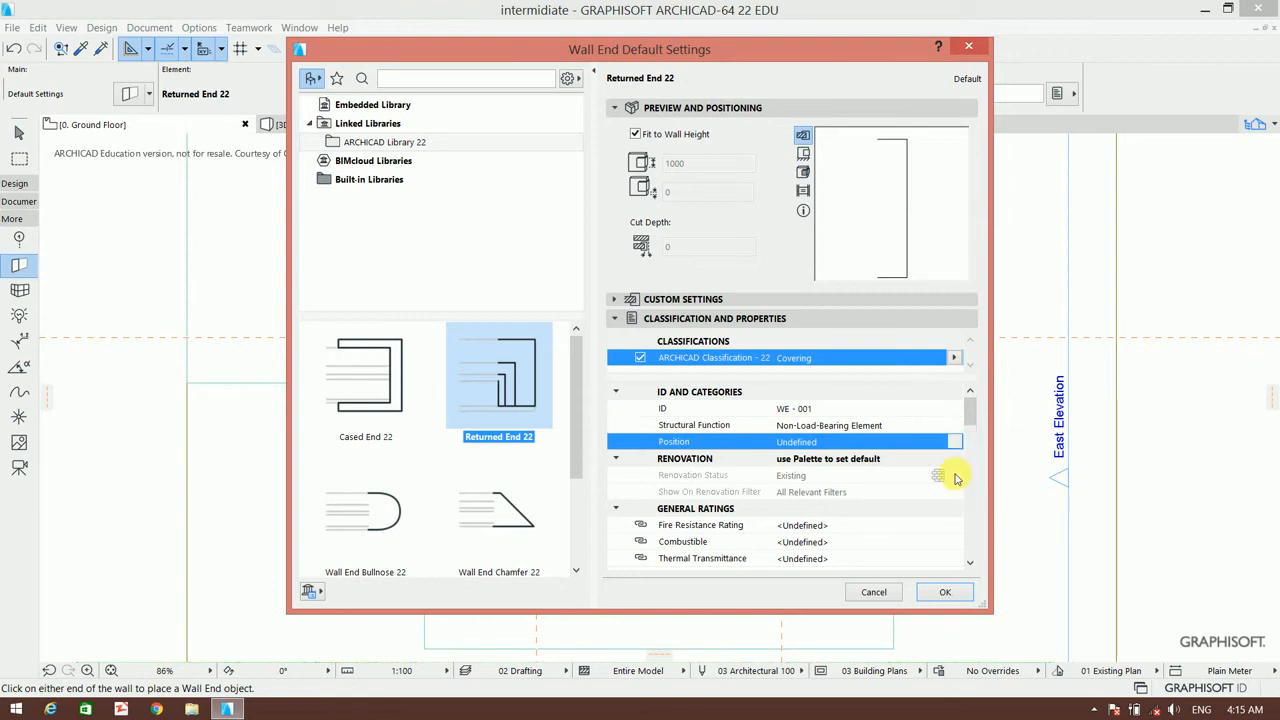
pyautogui.click(940, 594)
# Place the returned wall end on the east and west ends of the curved slanted wall.
pyautogui.scroll(-2, 857, 486)
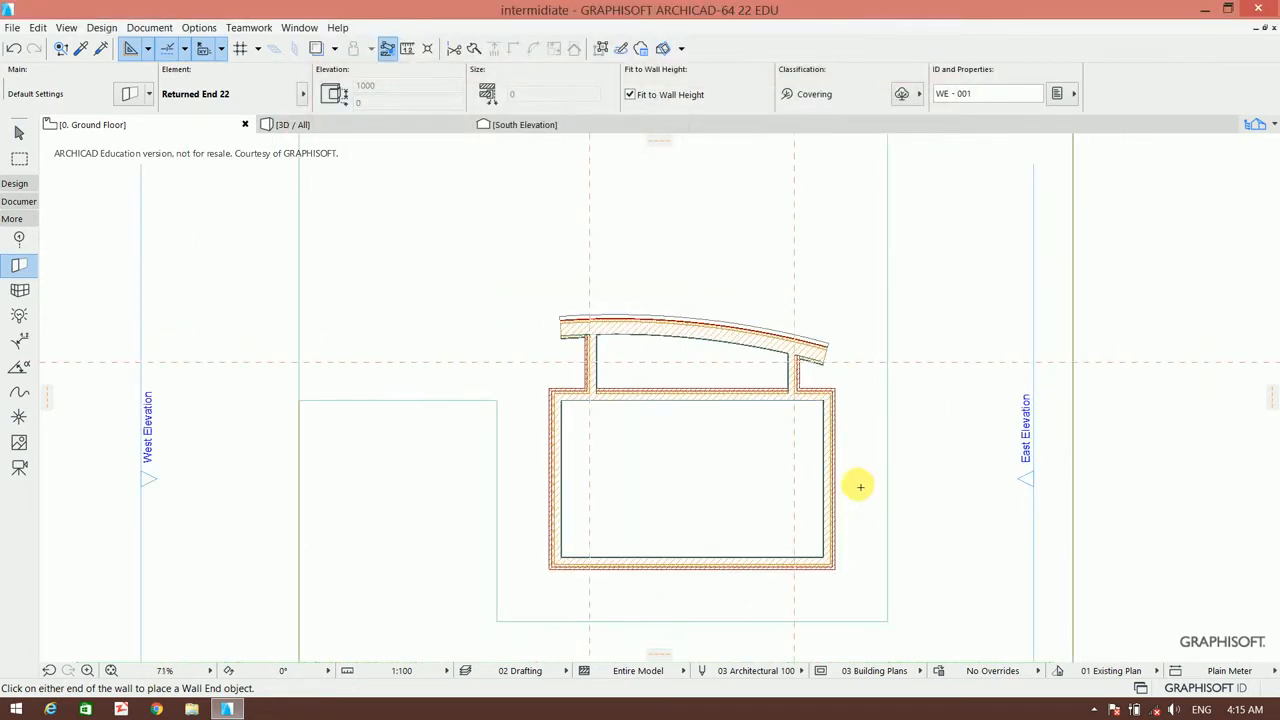
pyautogui.scroll(5, 818, 340)
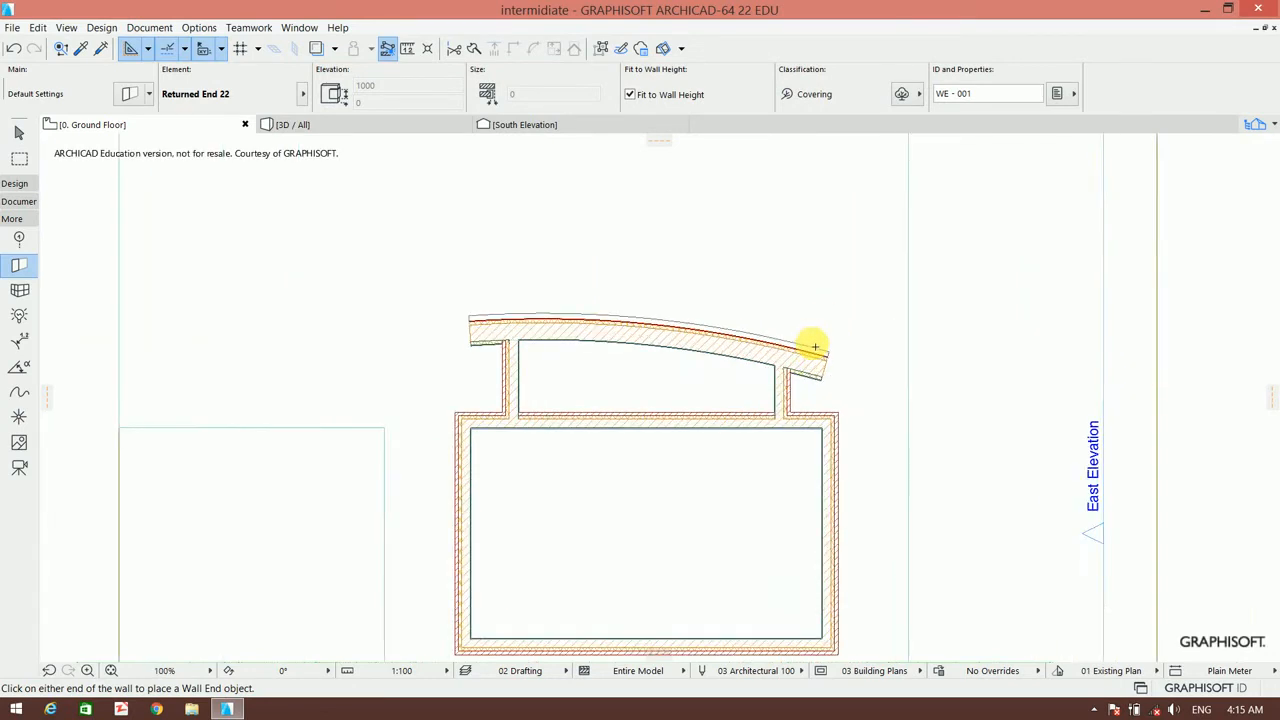
pyautogui.click(830, 420)
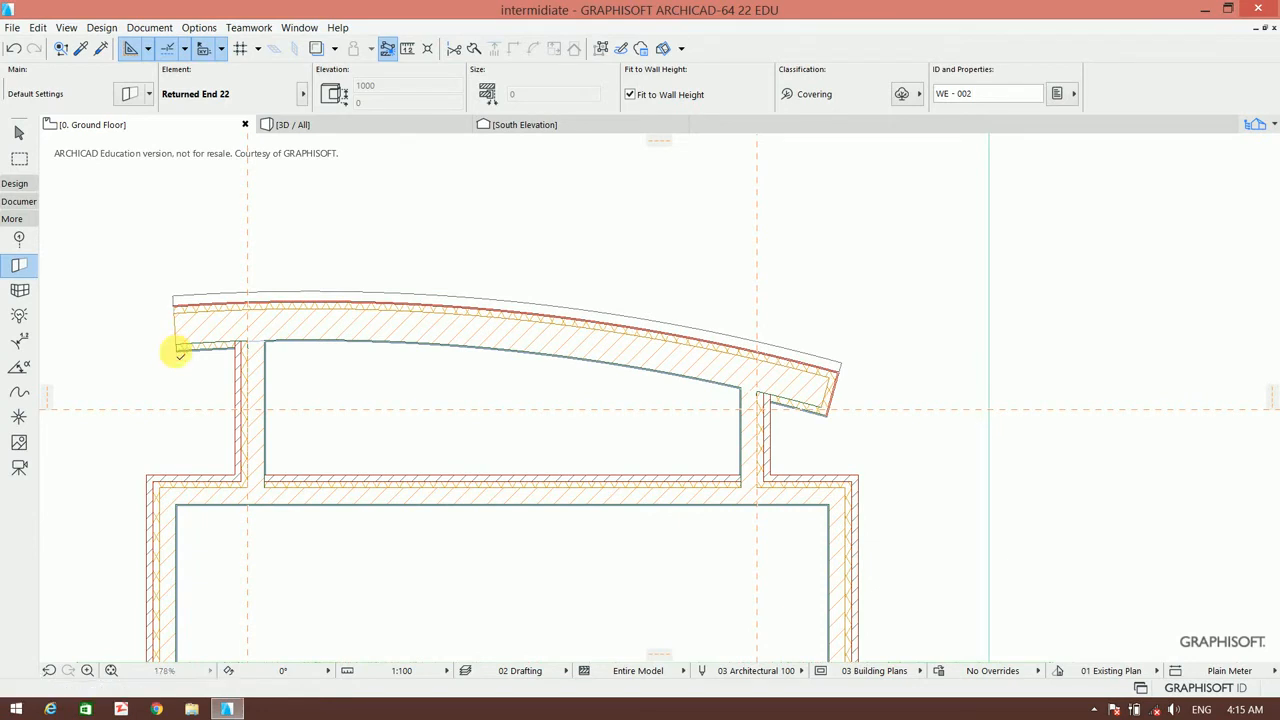
pyautogui.click(177, 349)
pyautogui.scroll(1, 182, 333)
pyautogui.scroll(3, 180, 335)
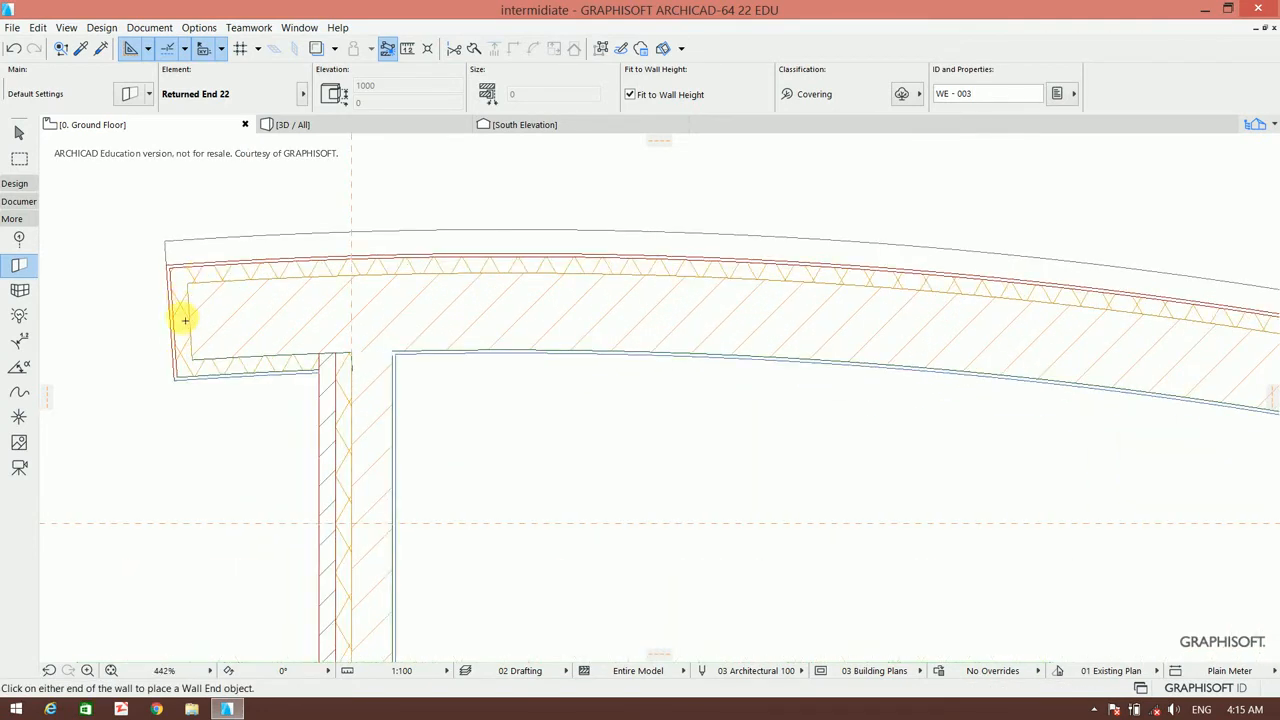
pyautogui.scroll(-1, 170, 290)
pyautogui.scroll(-2, 403, 380)
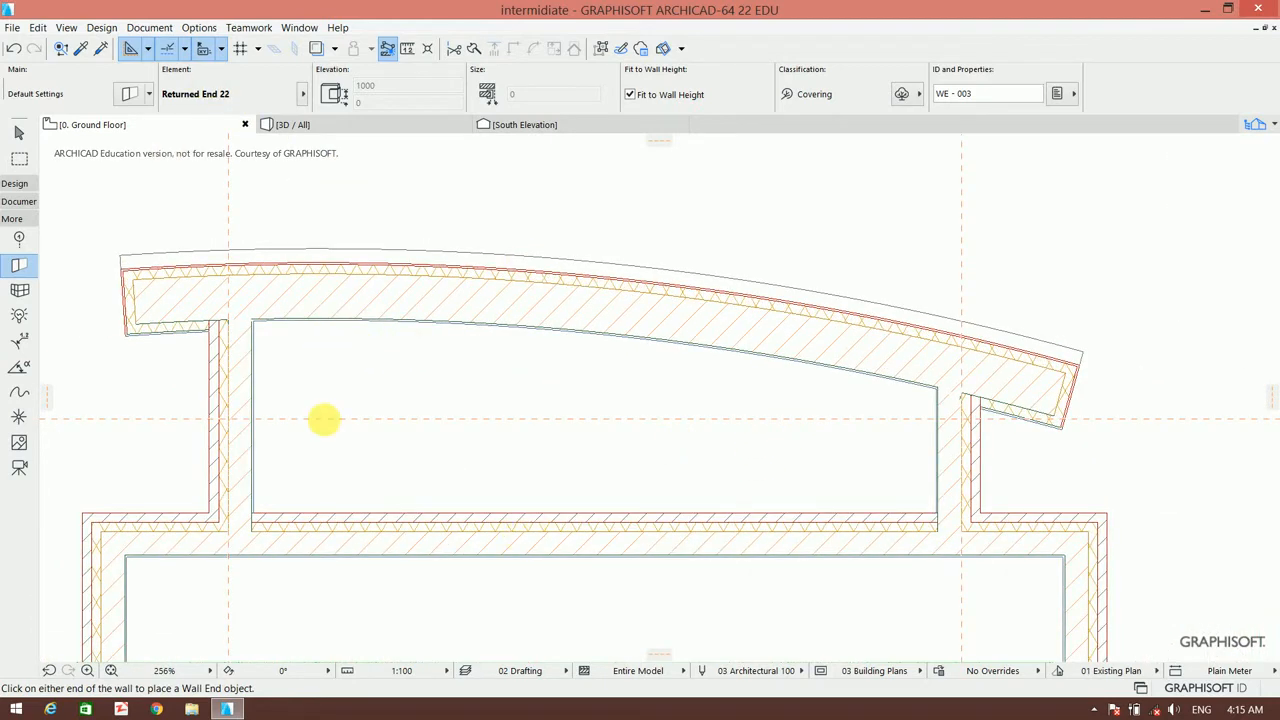
# Remove all guide lines from the ground floor plan.
pyautogui.click(147, 50)
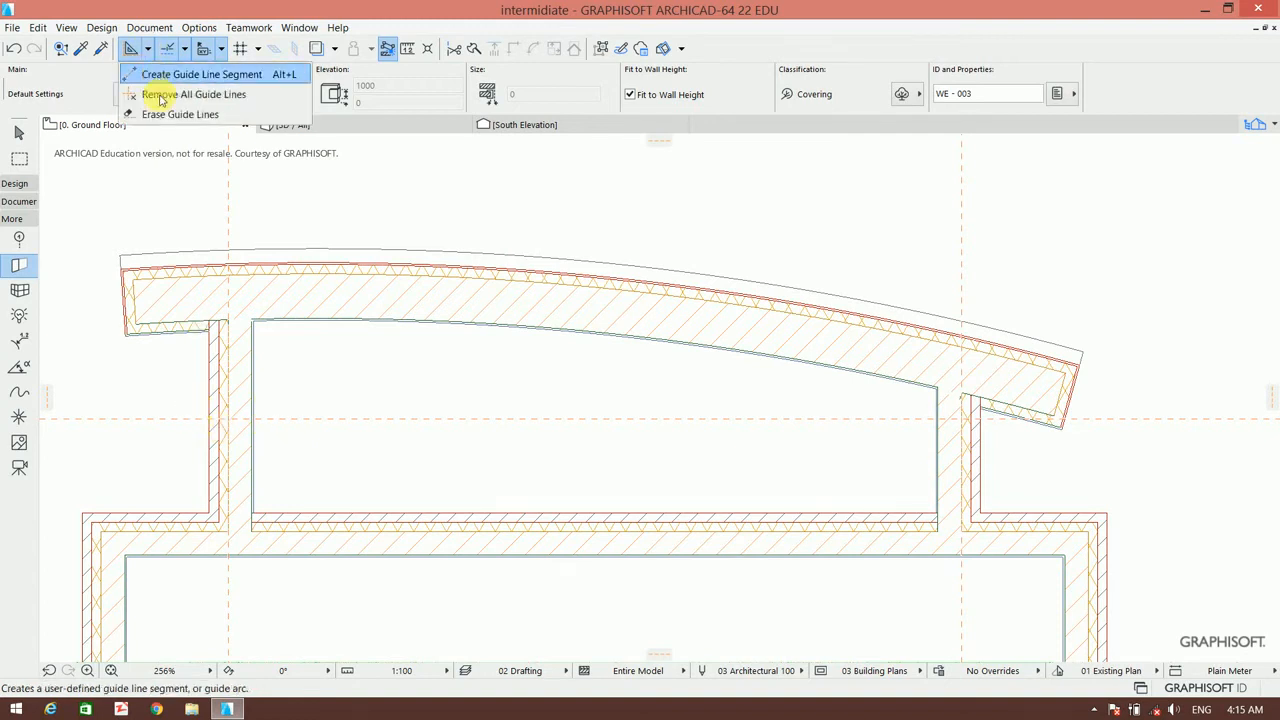
pyautogui.click(165, 94)
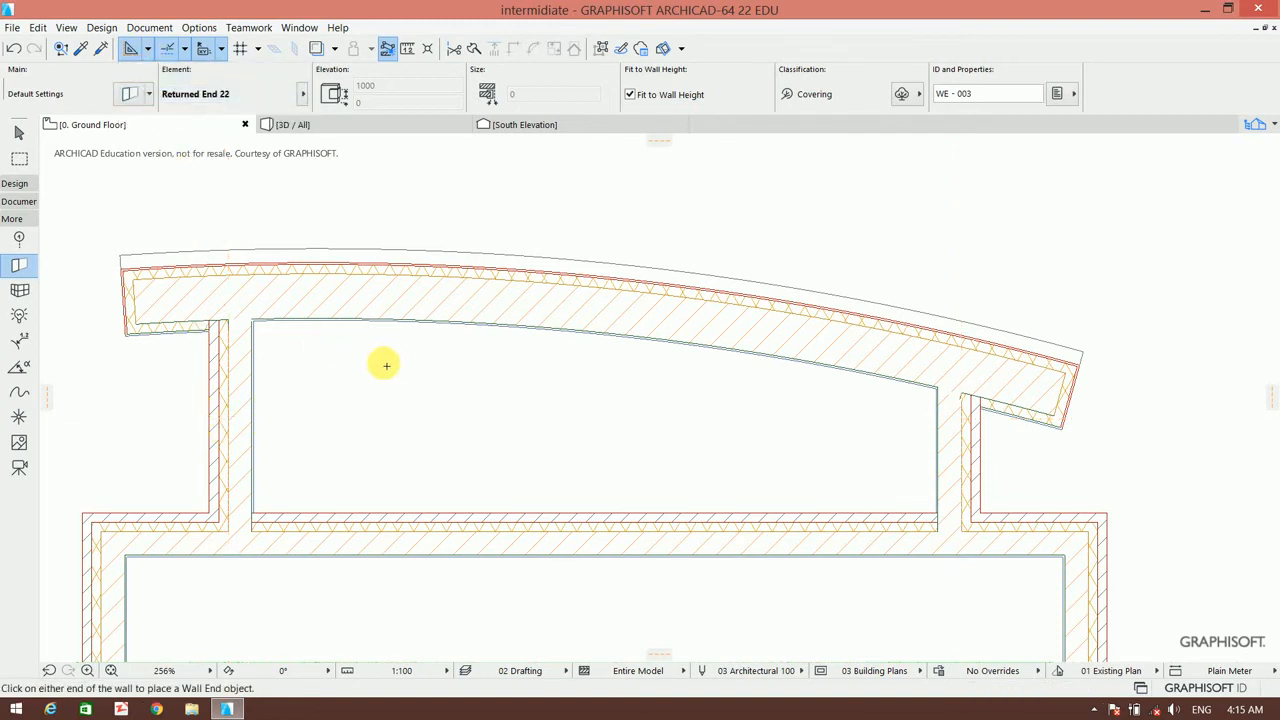
pyautogui.scroll(-3, 430, 375)
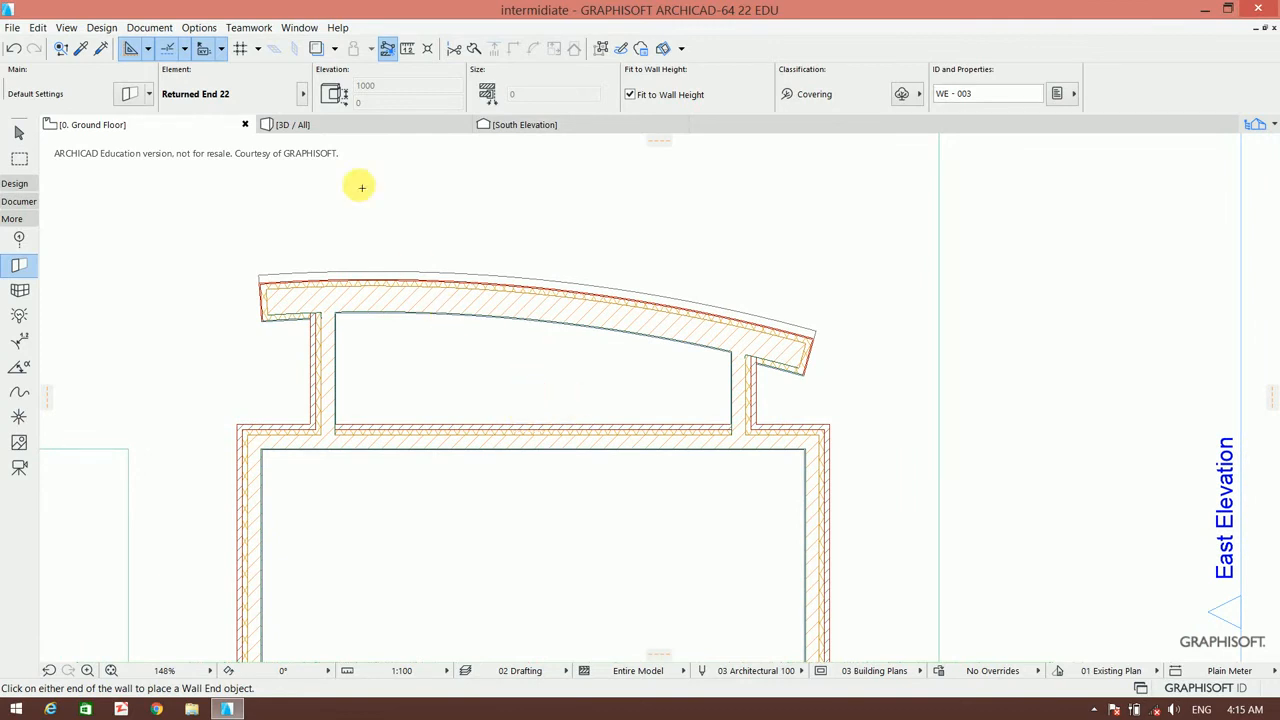
# Examine the curved wall's finished end in the 3D view, and return to the ground floor plan.
pyautogui.click(372, 128)
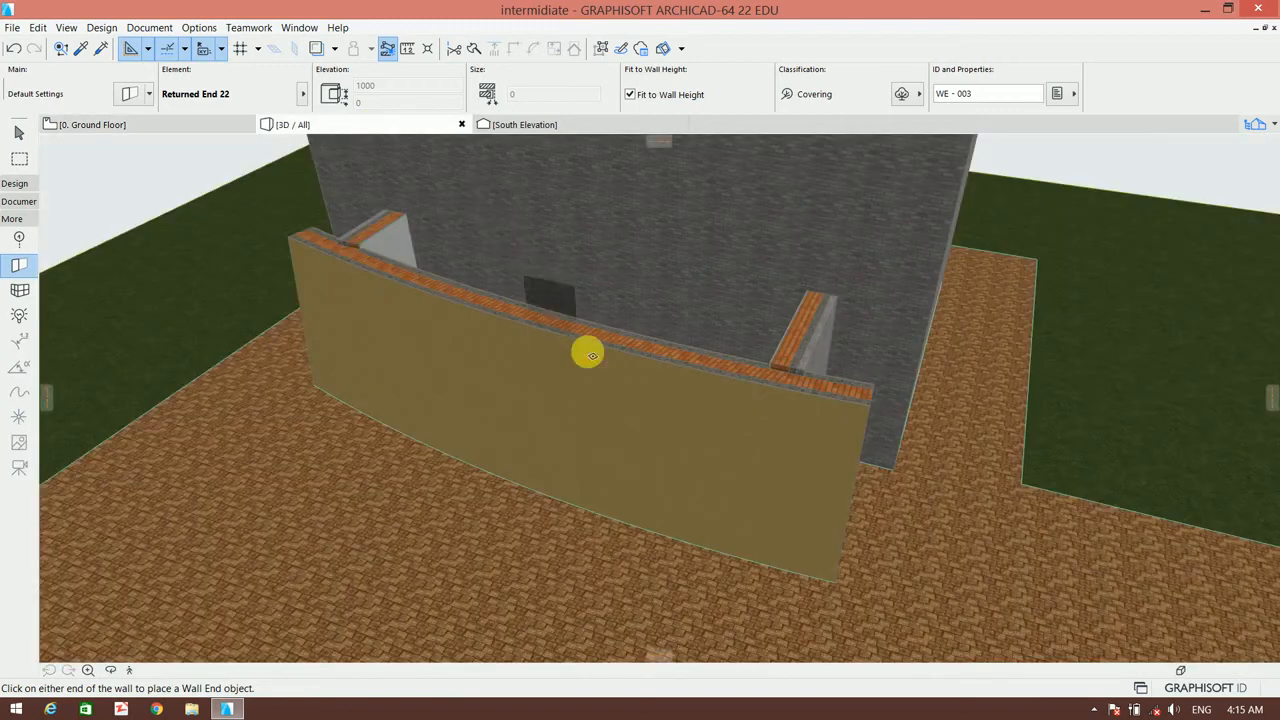
pyautogui.keyDown('shift'); pyautogui.moveTo(730, 443); pyautogui.dragTo(560, 400, button='middle'); pyautogui.keyUp('shift')
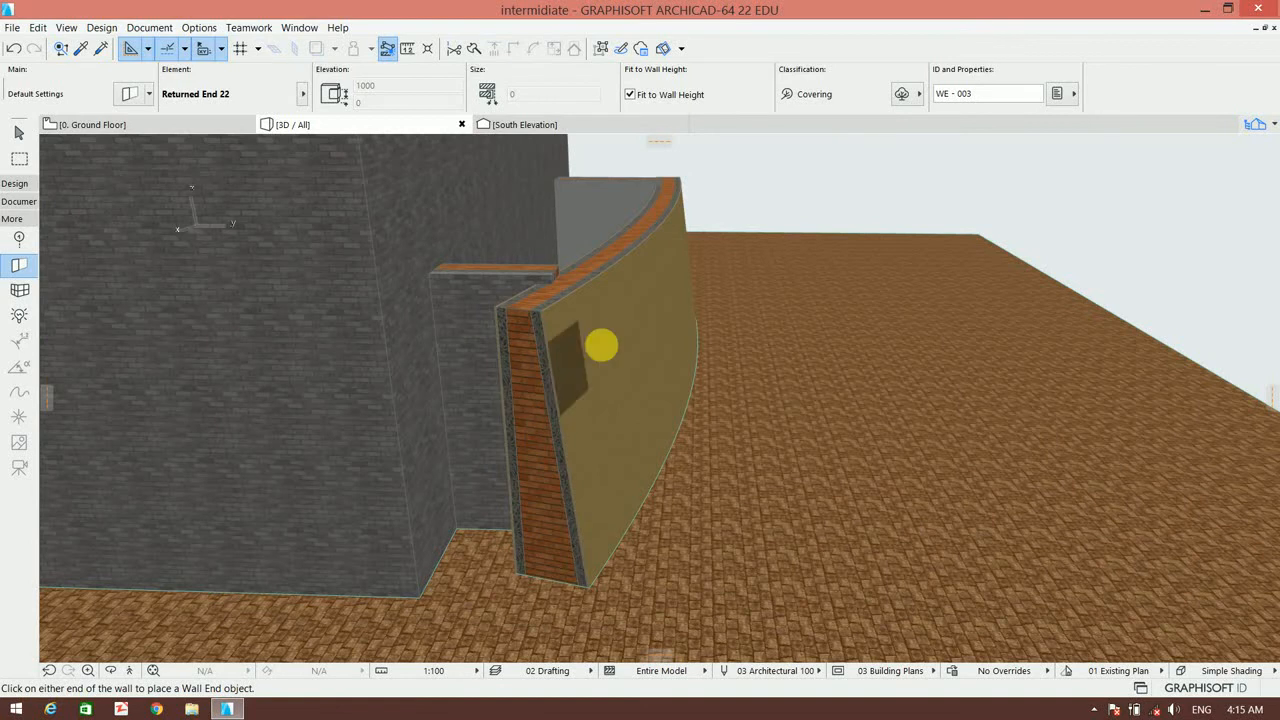
pyautogui.keyDown('shift'); pyautogui.moveTo(600, 346); pyautogui.dragTo(515, 366, button='middle'); pyautogui.keyUp('shift')
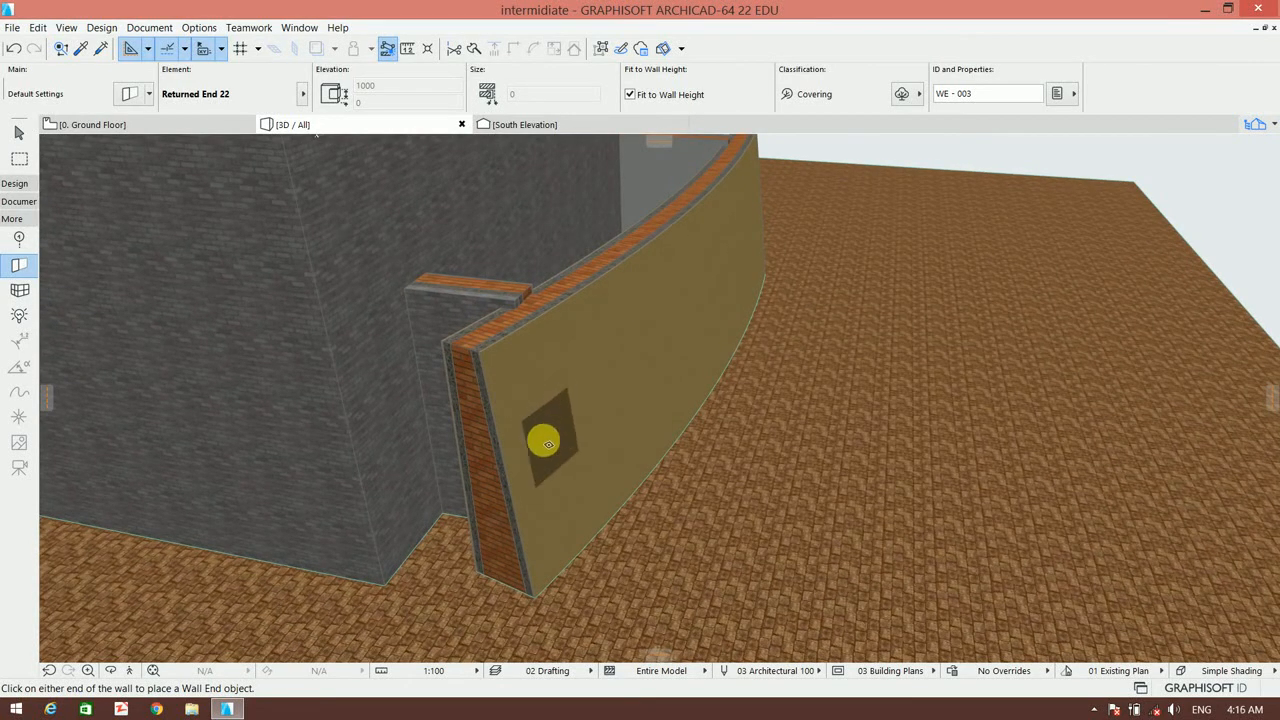
pyautogui.click(166, 125)
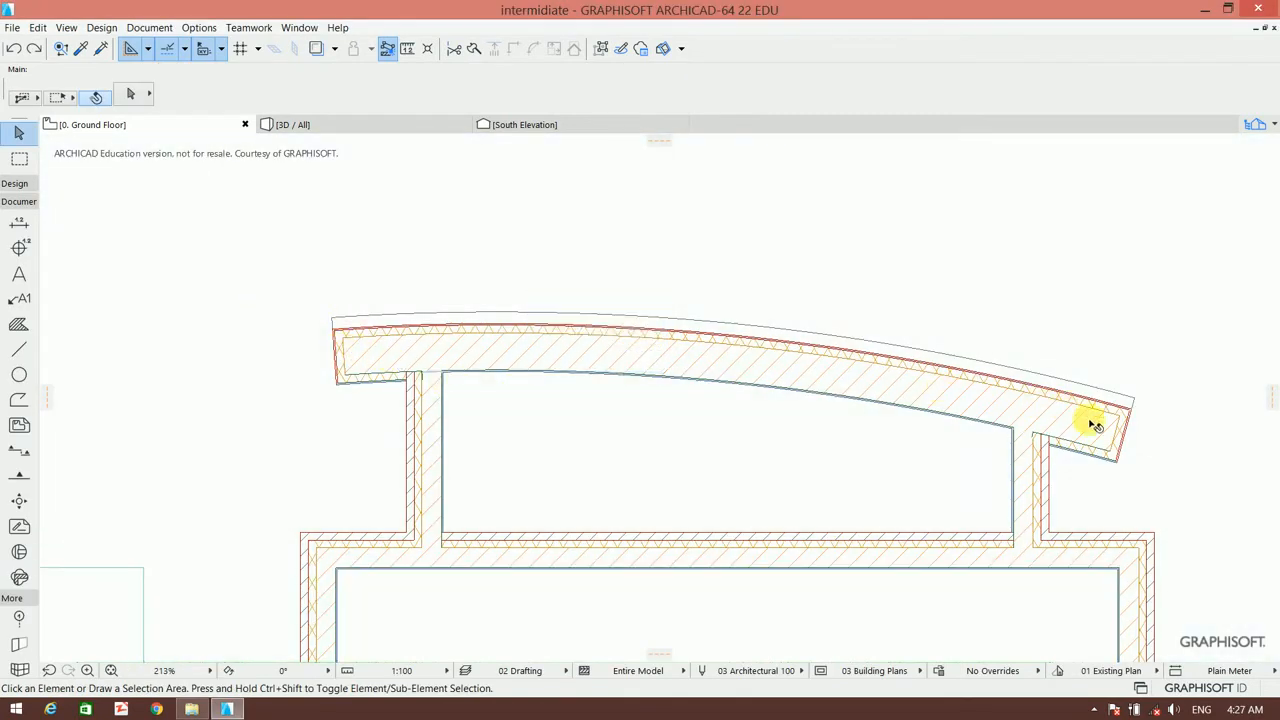
# Capture the short west end segment of the curved wall as a custom complex profile for editing.
pyautogui.click(383, 356)
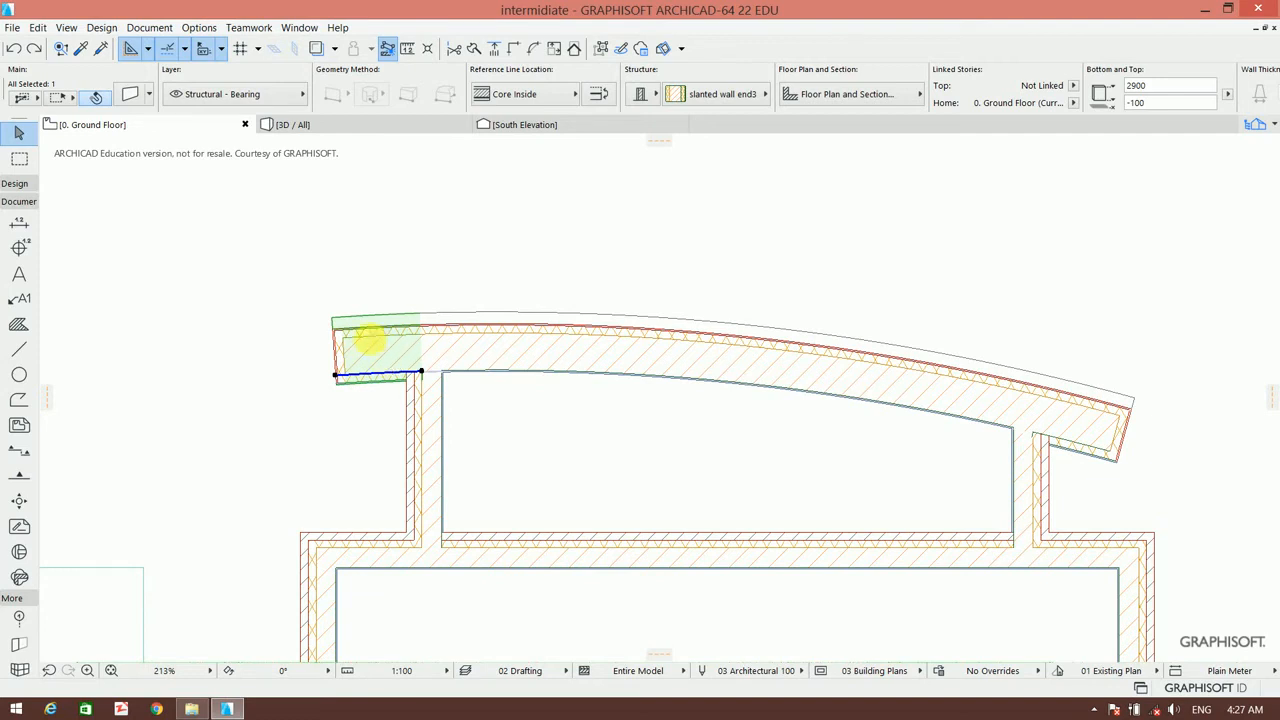
pyautogui.click(195, 27)
pyautogui.moveTo(218, 117)
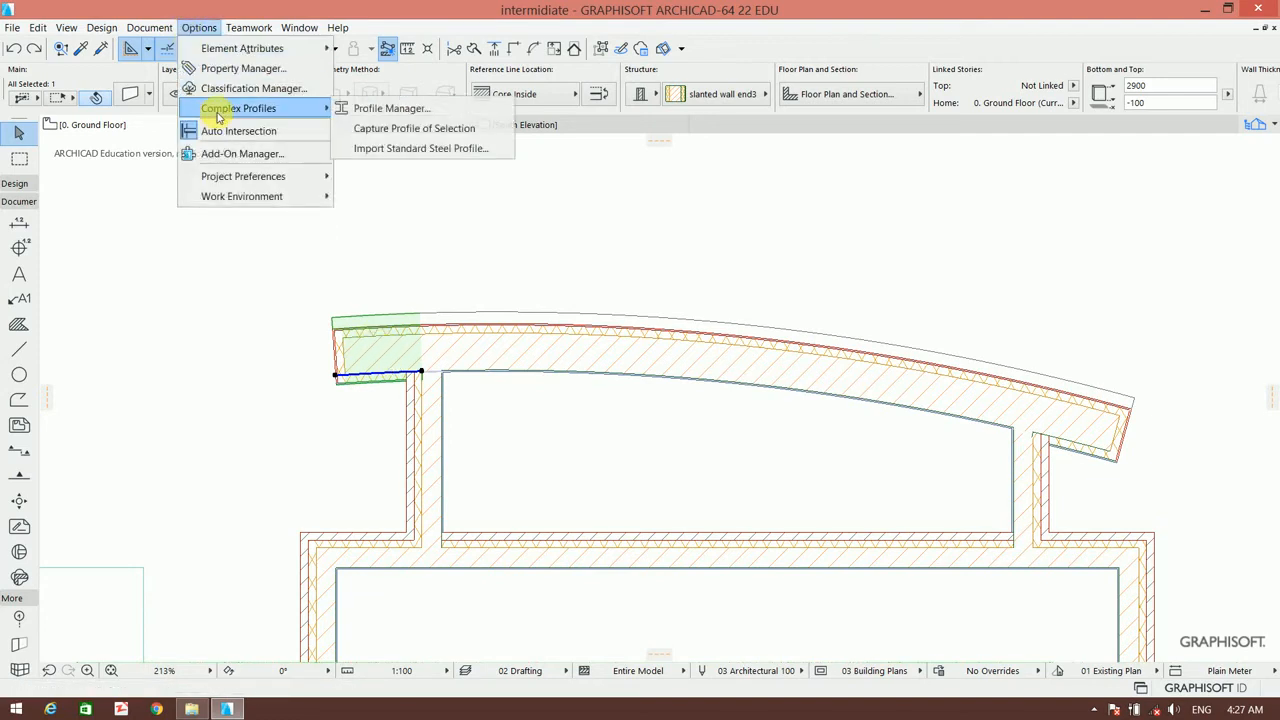
pyautogui.click(425, 133)
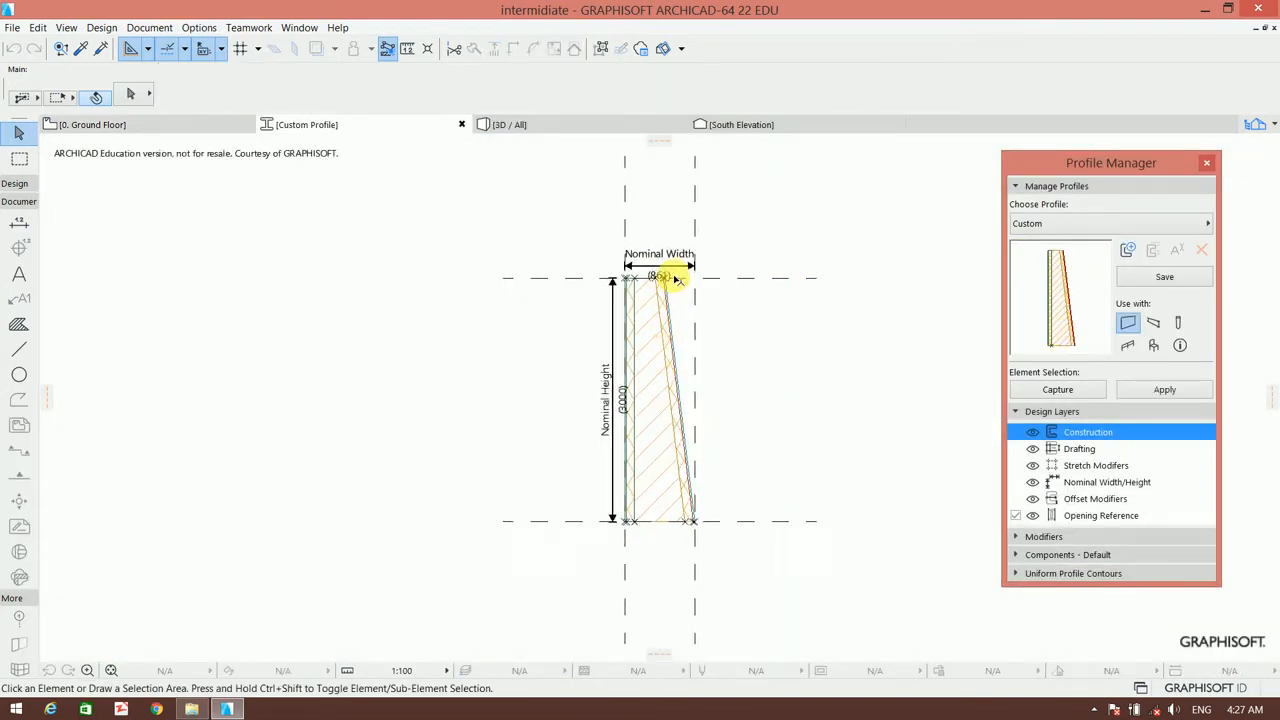
# Offset the top edge of the profile's masonry block core downward by 120.
pyautogui.scroll(5, 670, 277)
pyautogui.scroll(3, 574, 284)
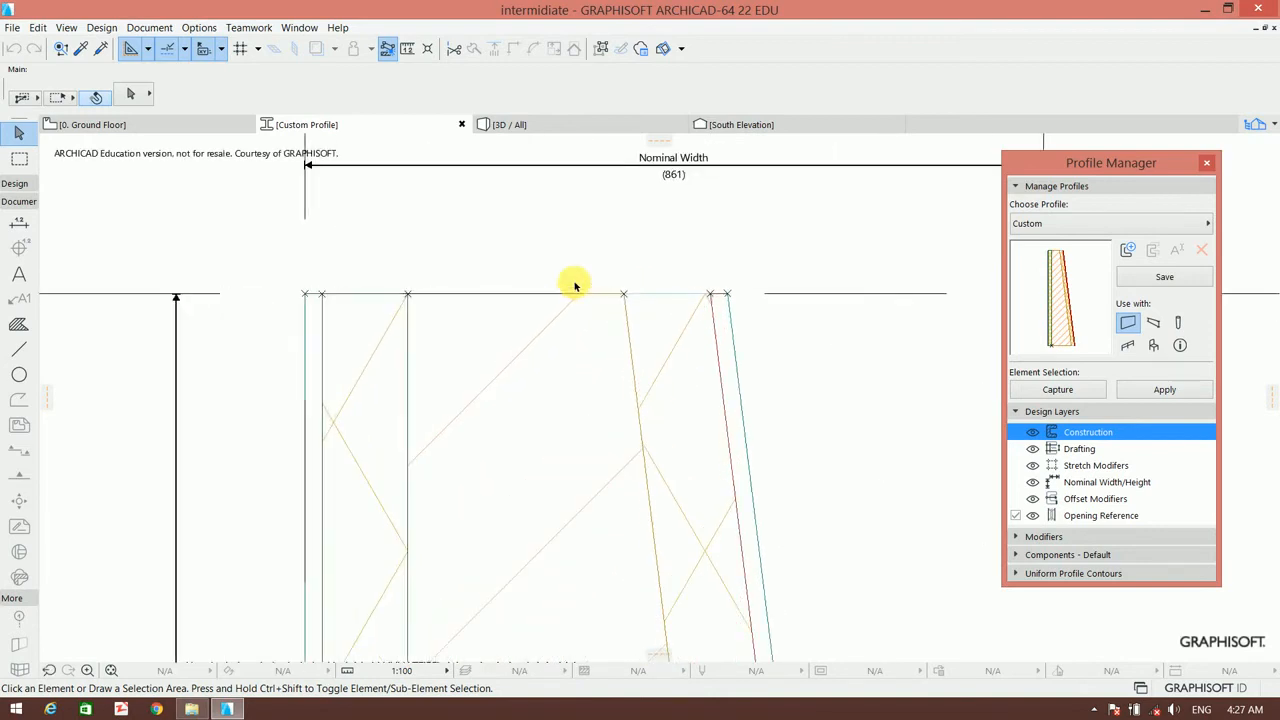
pyautogui.scroll(-1, 425, 328)
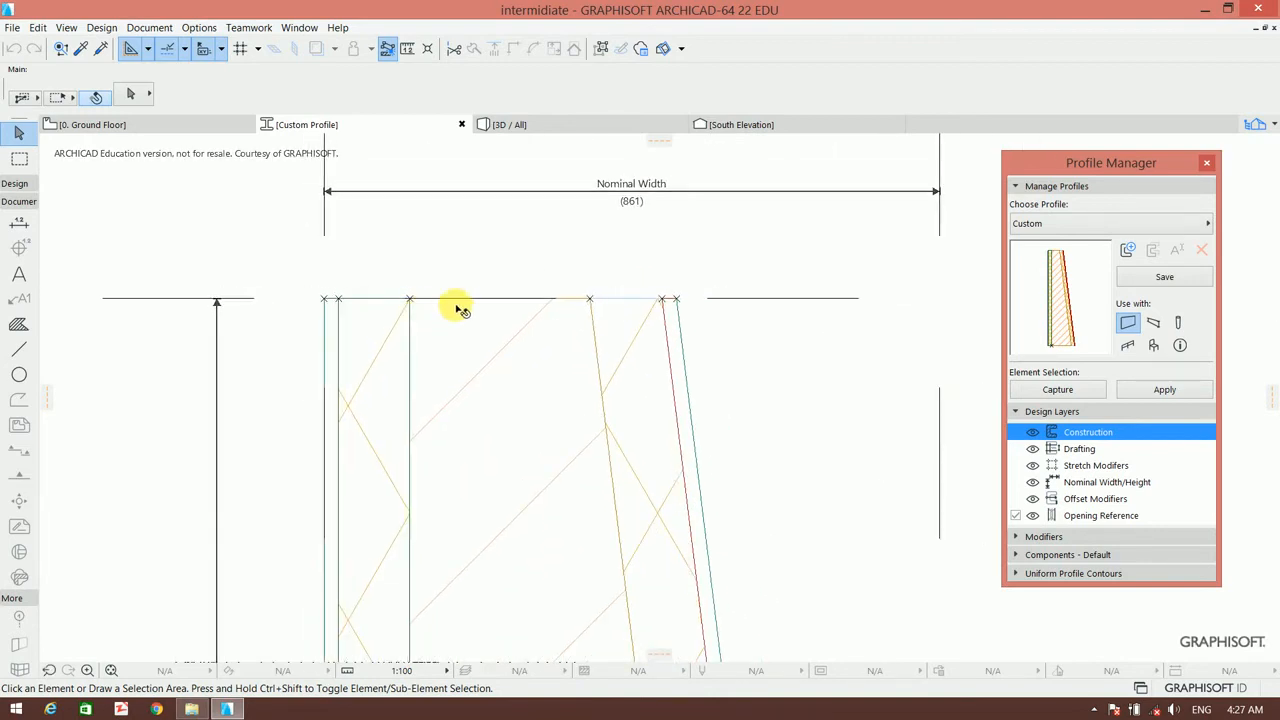
pyautogui.click(492, 310)
pyautogui.click(517, 299)
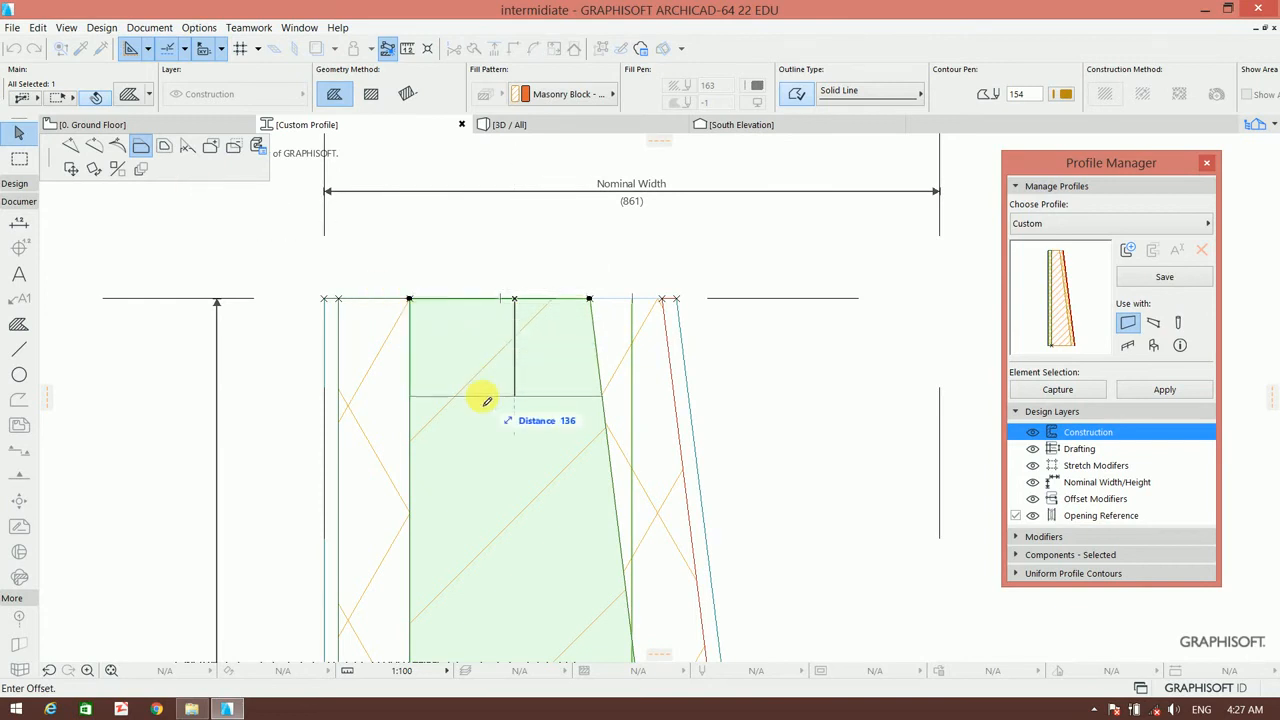
pyautogui.write('120')
pyautogui.press('Return')
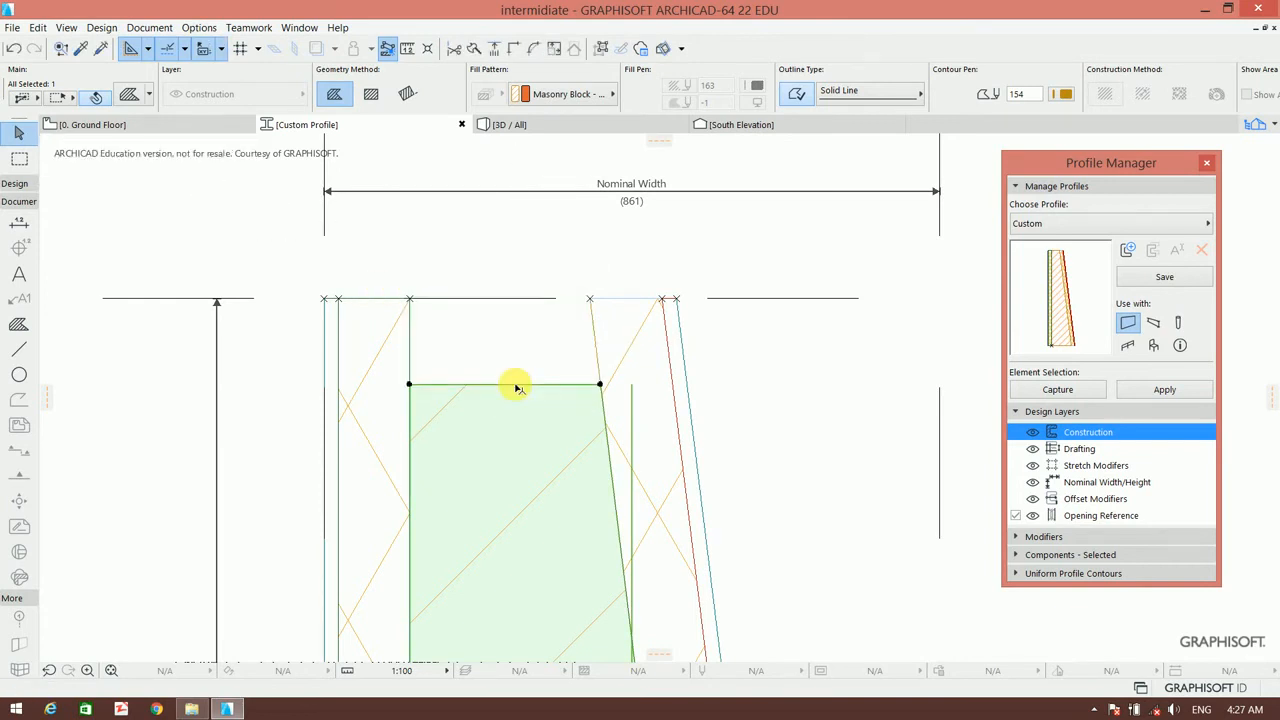
# Delete the insulation components on both sides of the profile's masonry core.
pyautogui.click(382, 358)
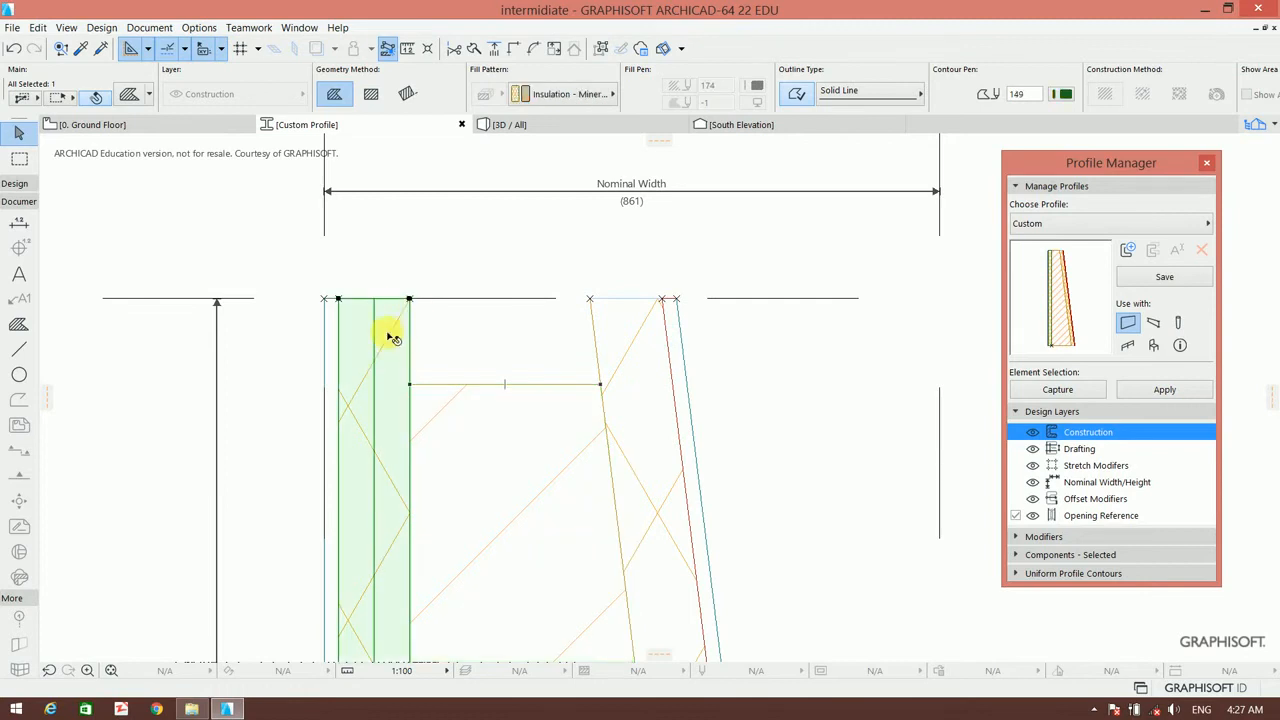
pyautogui.keyDown('shift'); pyautogui.click(620, 341); pyautogui.keyUp('shift')
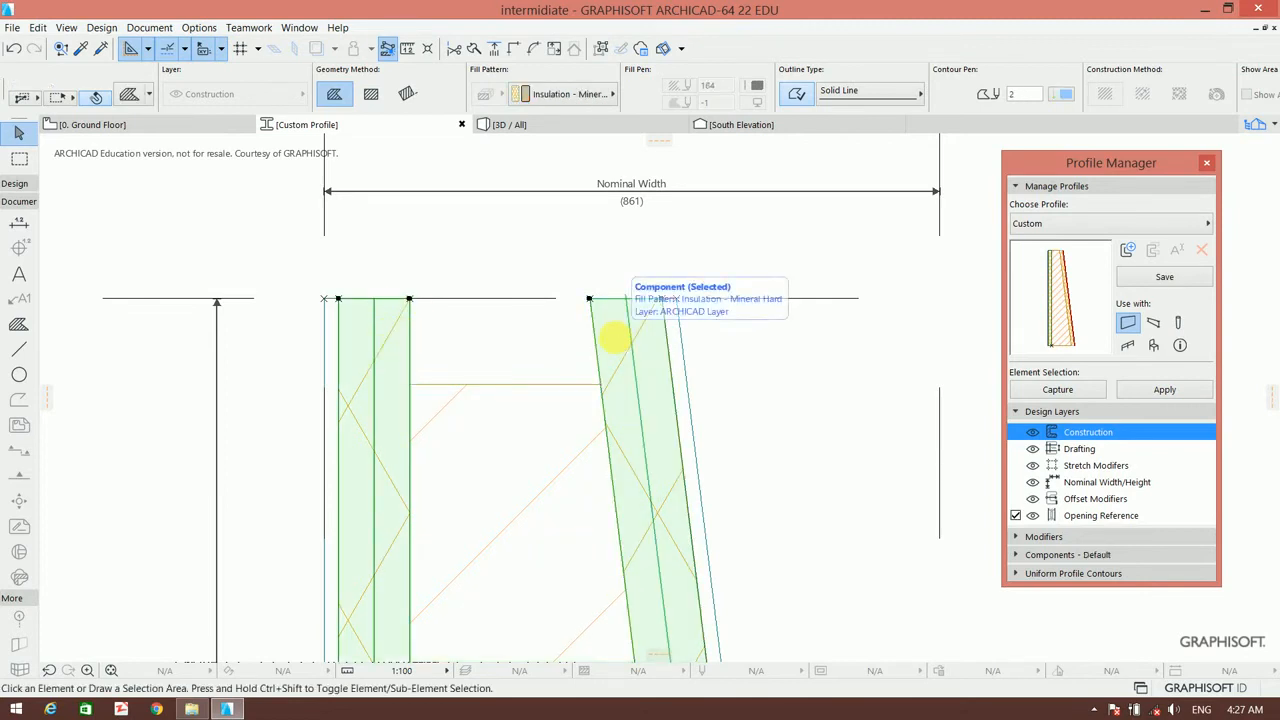
pyautogui.press('Delete')
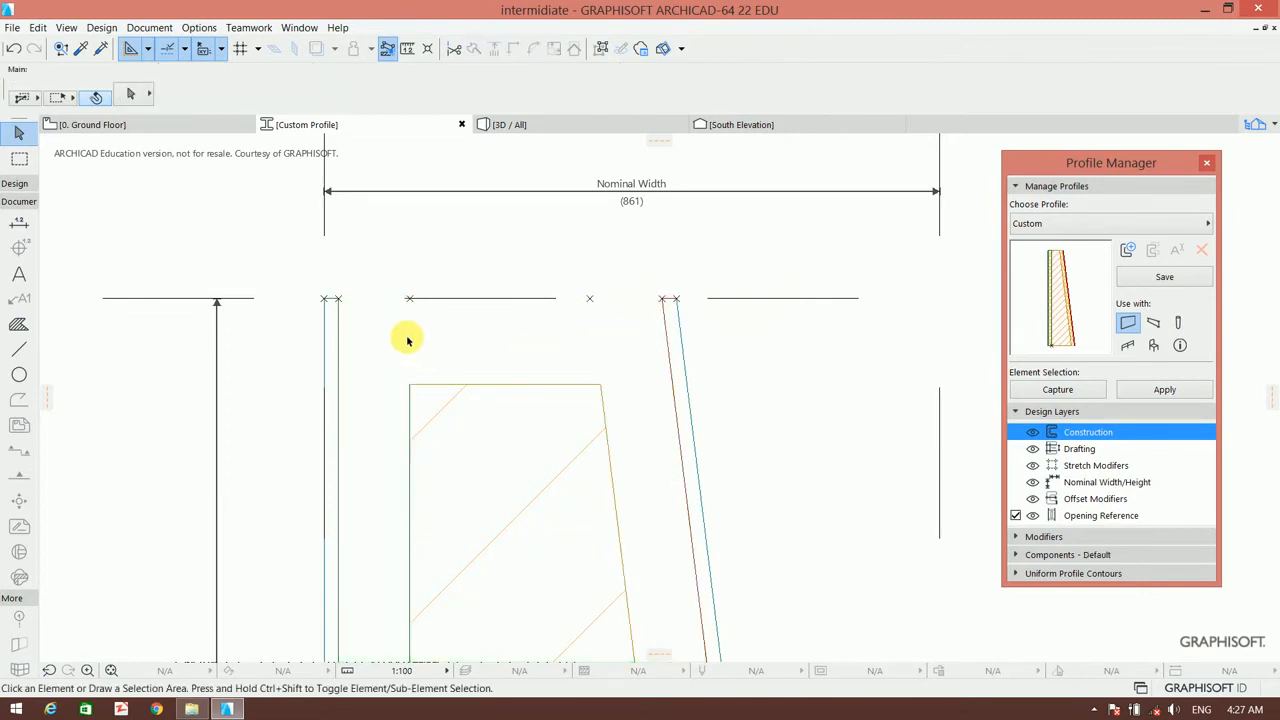
# Delete the leftover hotspots at the top and bottom corners of the removed insulation and the masonry core.
pyautogui.click(338, 300)
pyautogui.keyDown('shift'); pyautogui.click(409, 299); pyautogui.keyUp('shift')
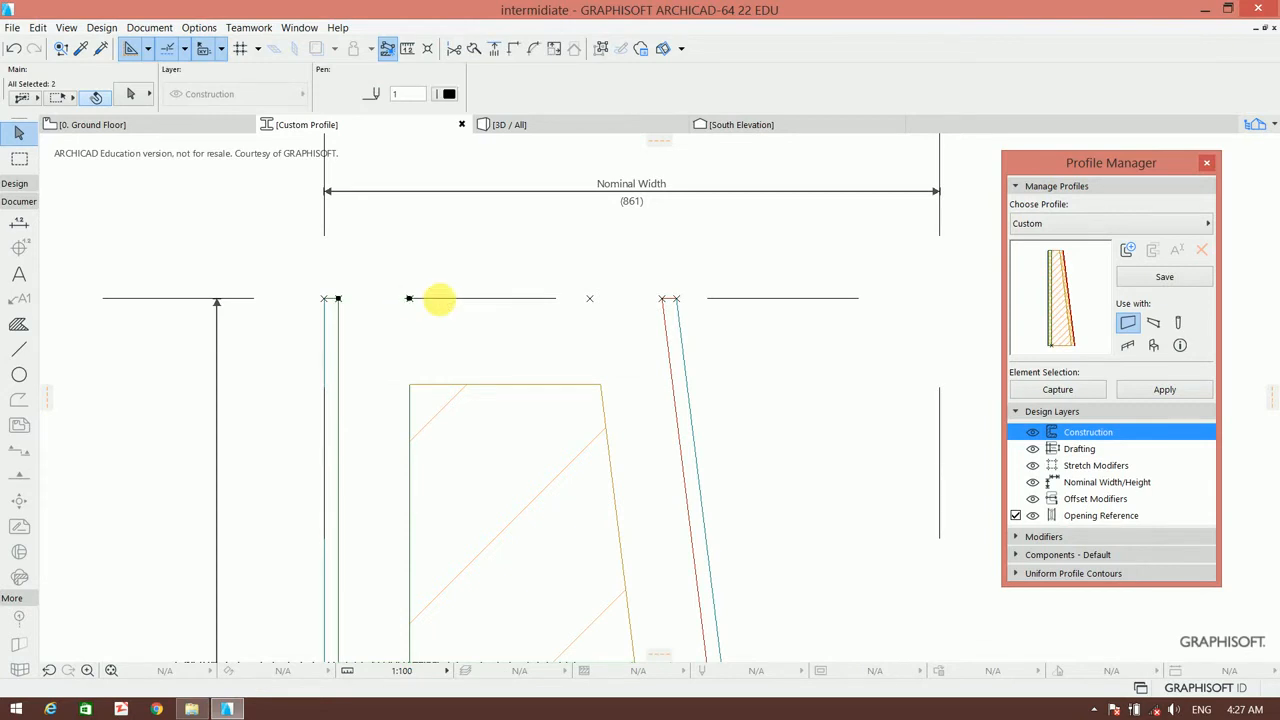
pyautogui.keyDown('shift'); pyautogui.click(590, 299); pyautogui.keyUp('shift')
pyautogui.scroll(-3, 663, 299)
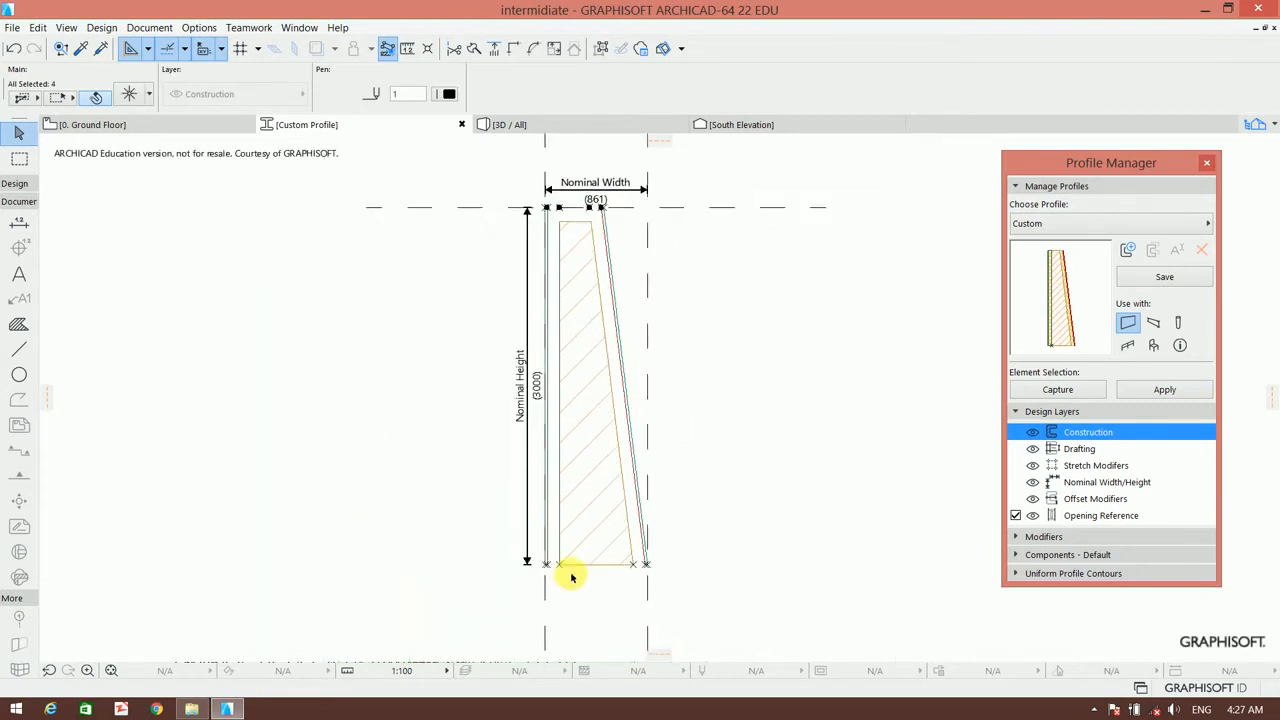
pyautogui.scroll(5, 500, 549)
pyautogui.scroll(2, 482, 537)
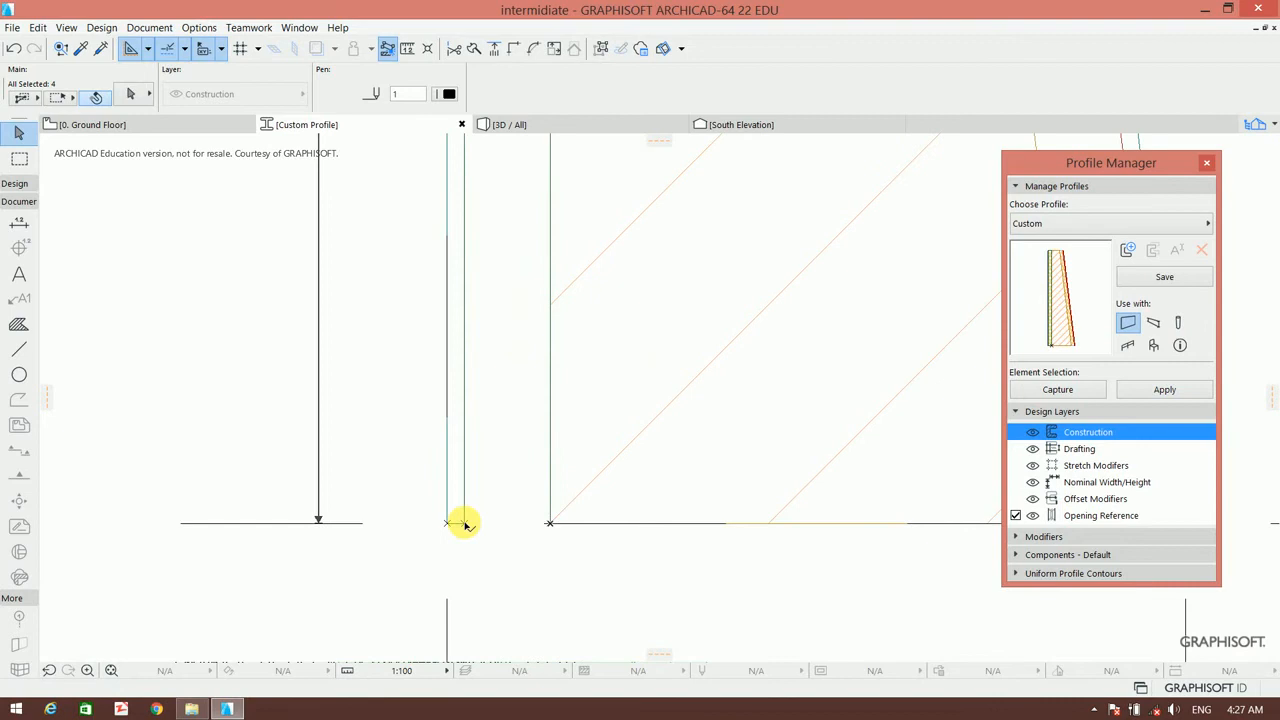
pyautogui.keyDown('shift'); pyautogui.click(550, 523); pyautogui.keyUp('shift')
pyautogui.moveTo(552, 528); pyautogui.dragTo(137, 363, button='middle')
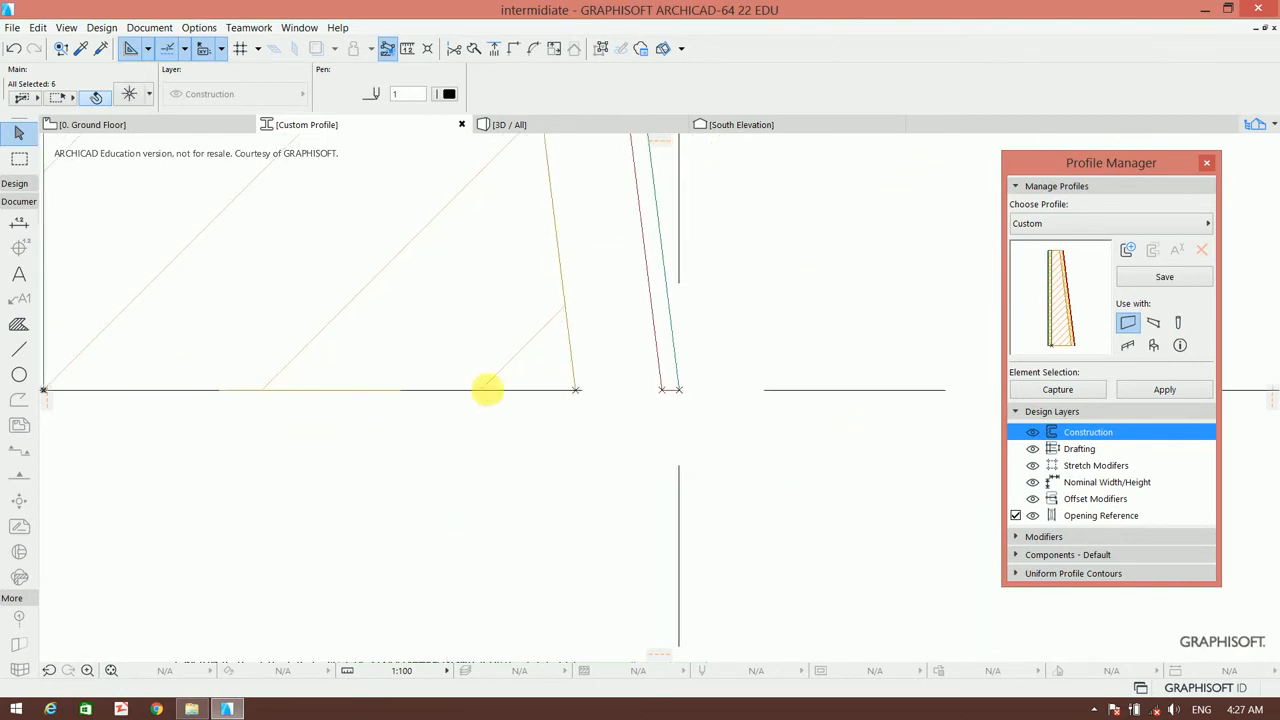
pyautogui.keyDown('shift'); pyautogui.click(576, 390); pyautogui.keyUp('shift')
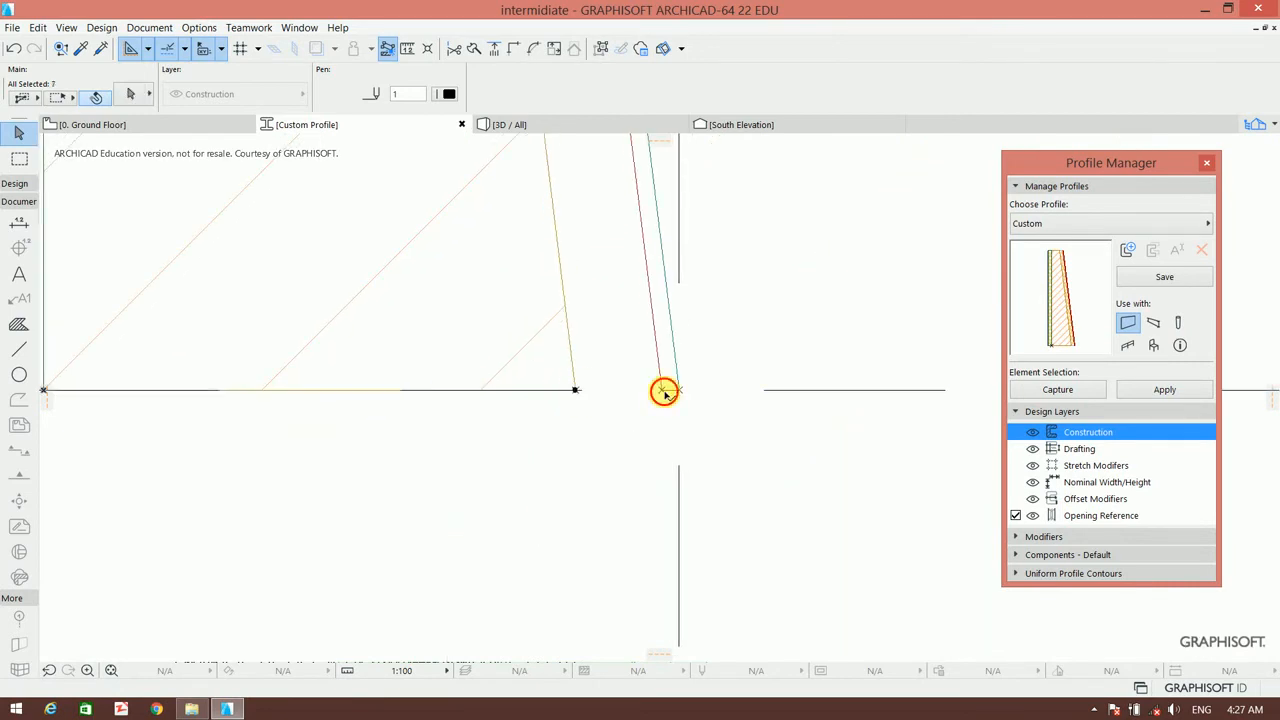
pyautogui.click(523, 430)
pyautogui.scroll(-3, 583, 520)
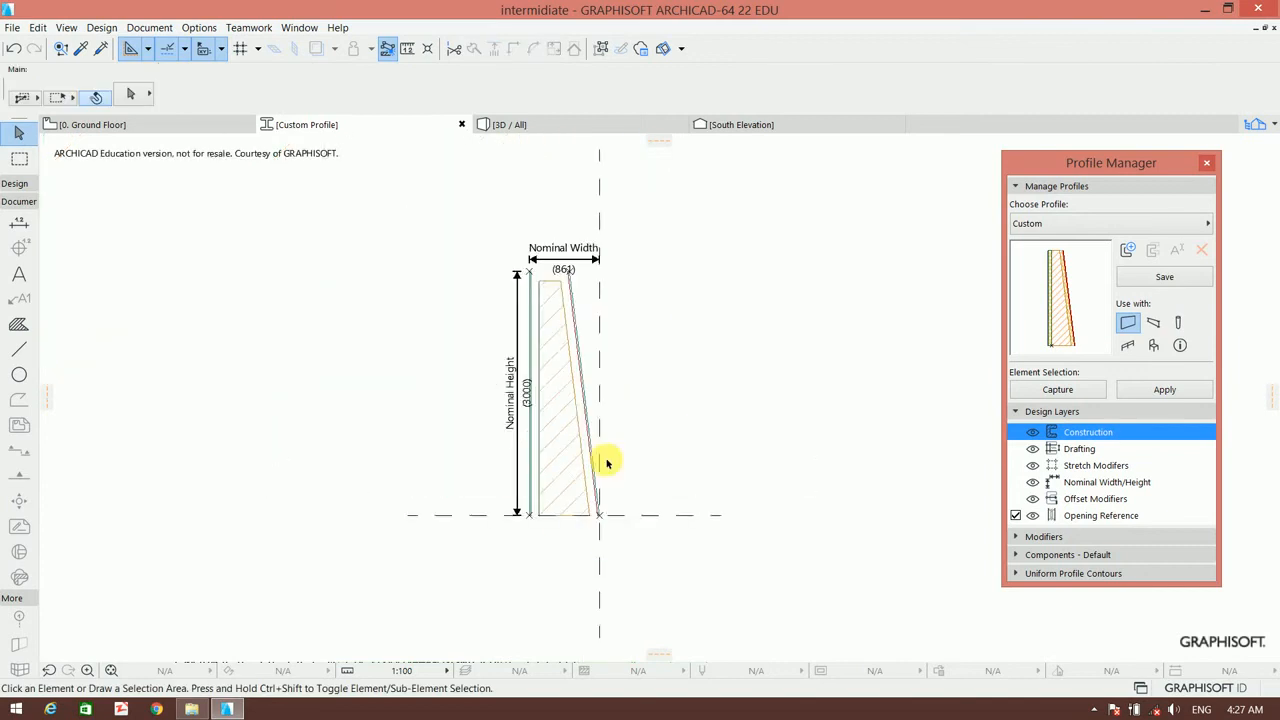
pyautogui.scroll(3, 580, 332)
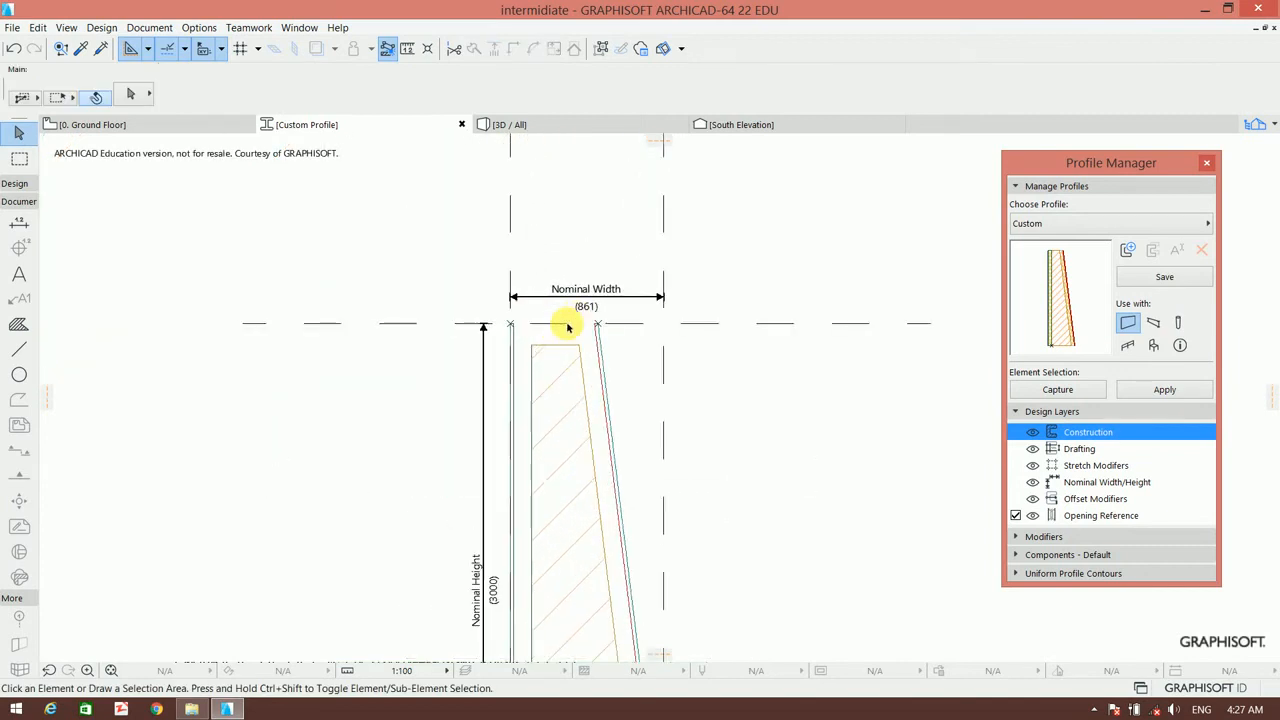
pyautogui.scroll(3, 567, 328)
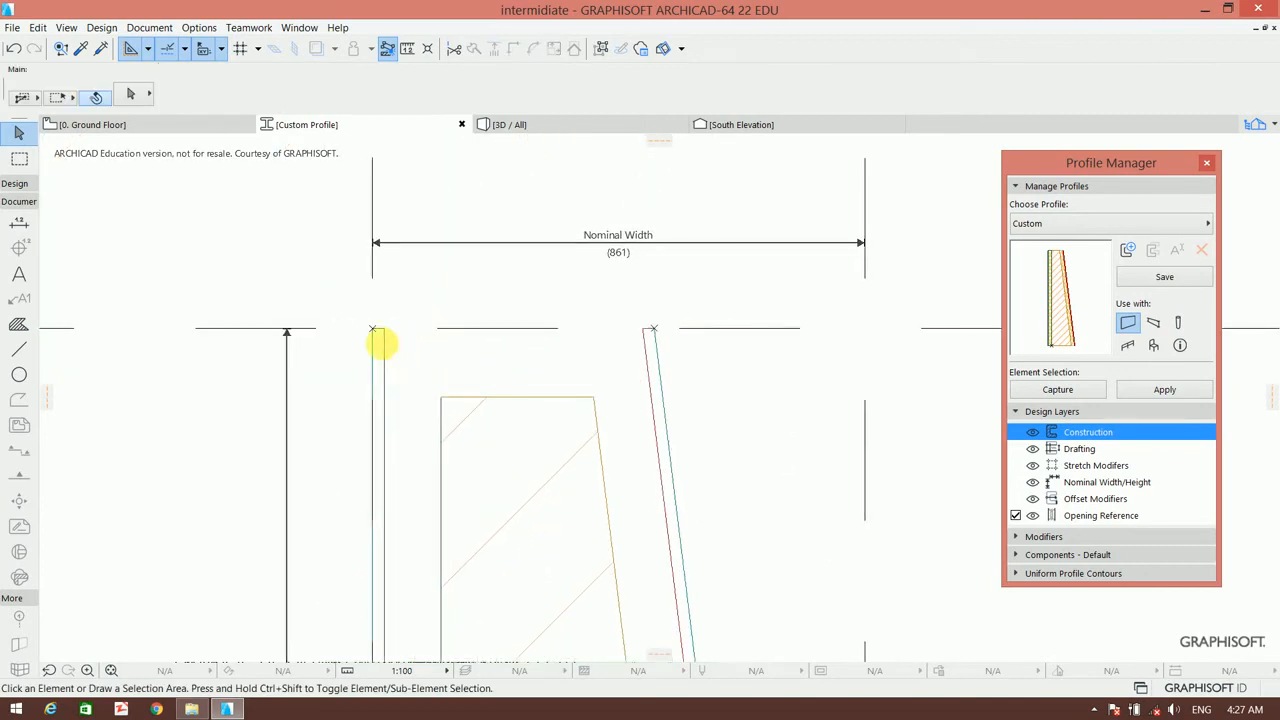
pyautogui.click(374, 335)
pyautogui.scroll(3, 455, 342)
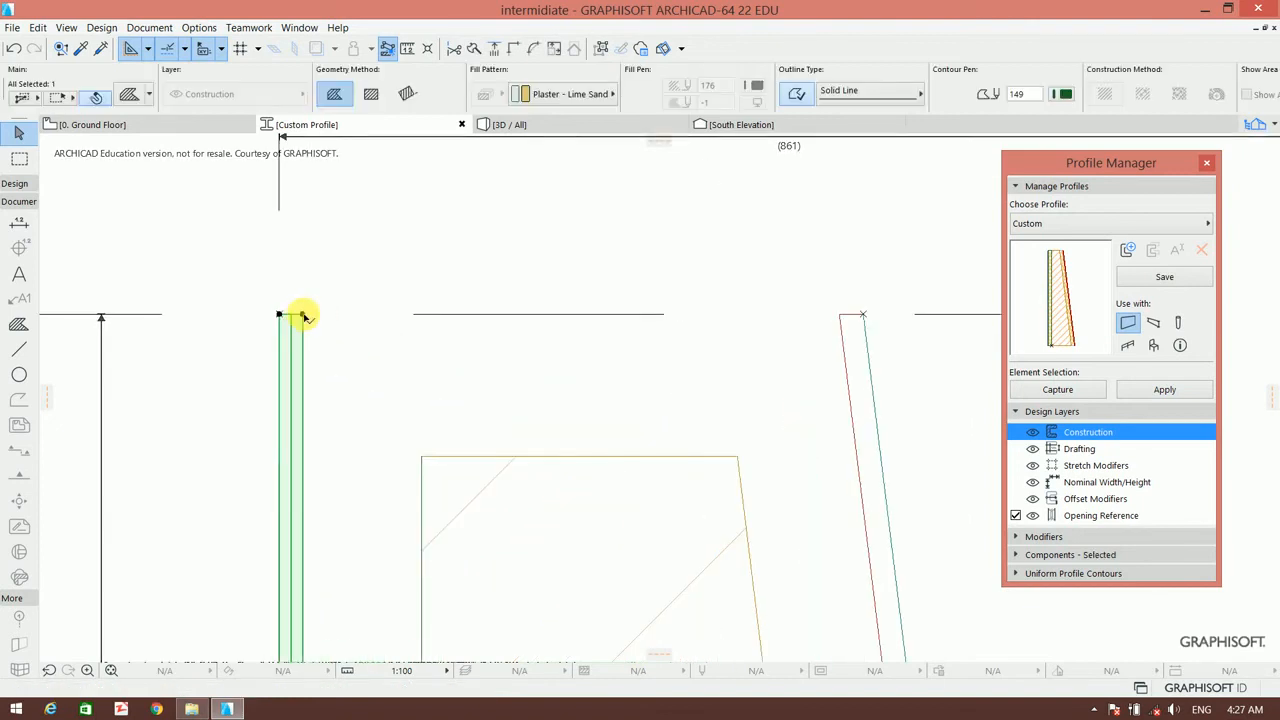
pyautogui.click(305, 316)
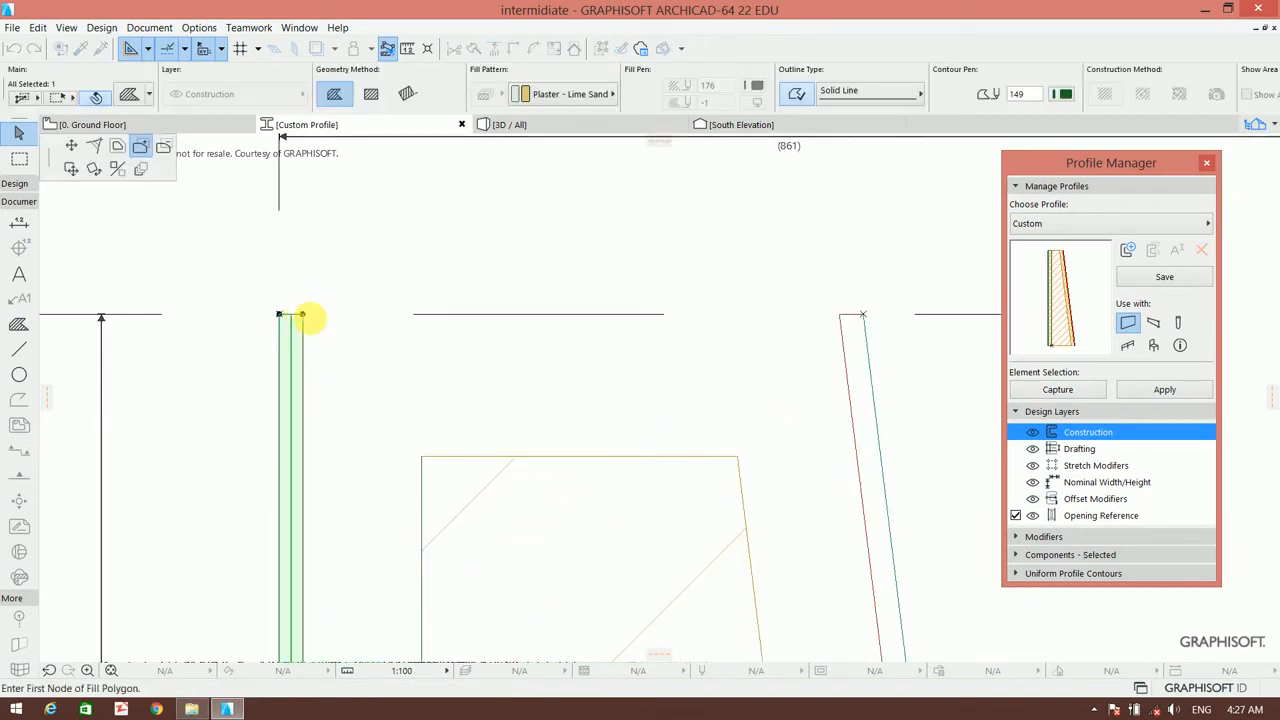
pyautogui.rightClick(305, 316)
pyautogui.click(340, 371)
pyautogui.press('Escape')
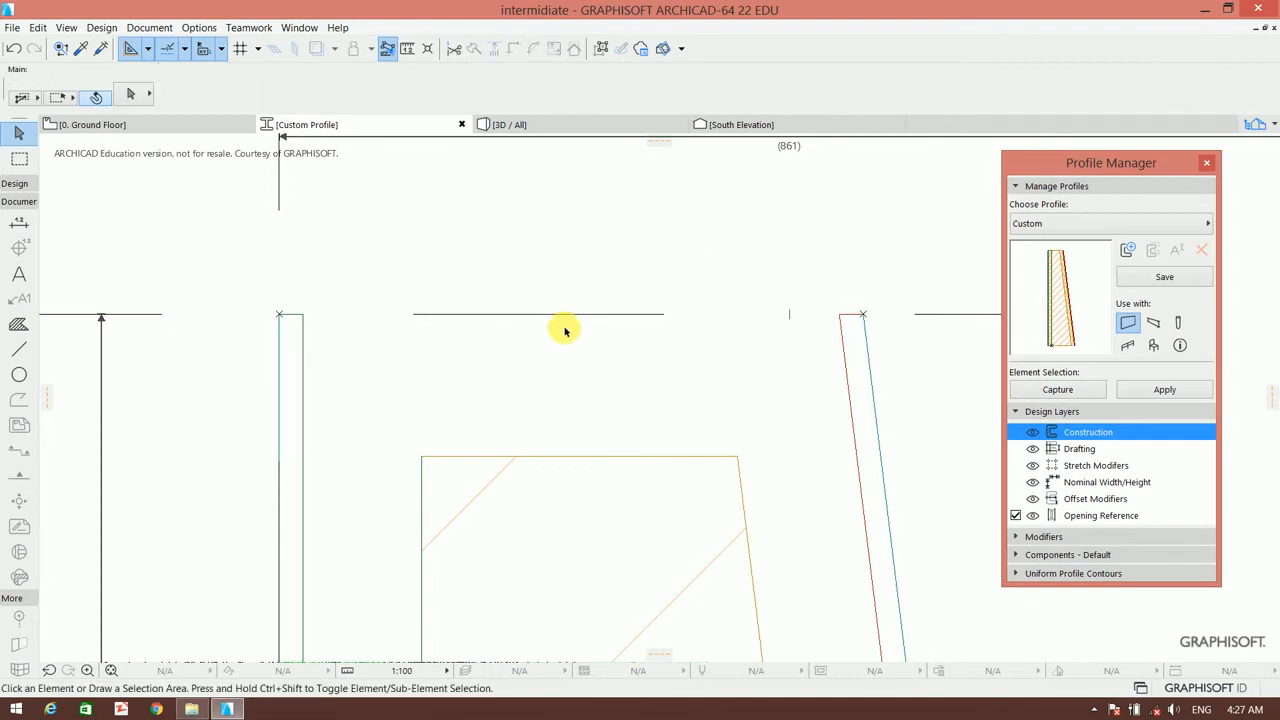
# Move the dashed vertical stretch line at the top of the profile down by 20.
pyautogui.click(563, 322)
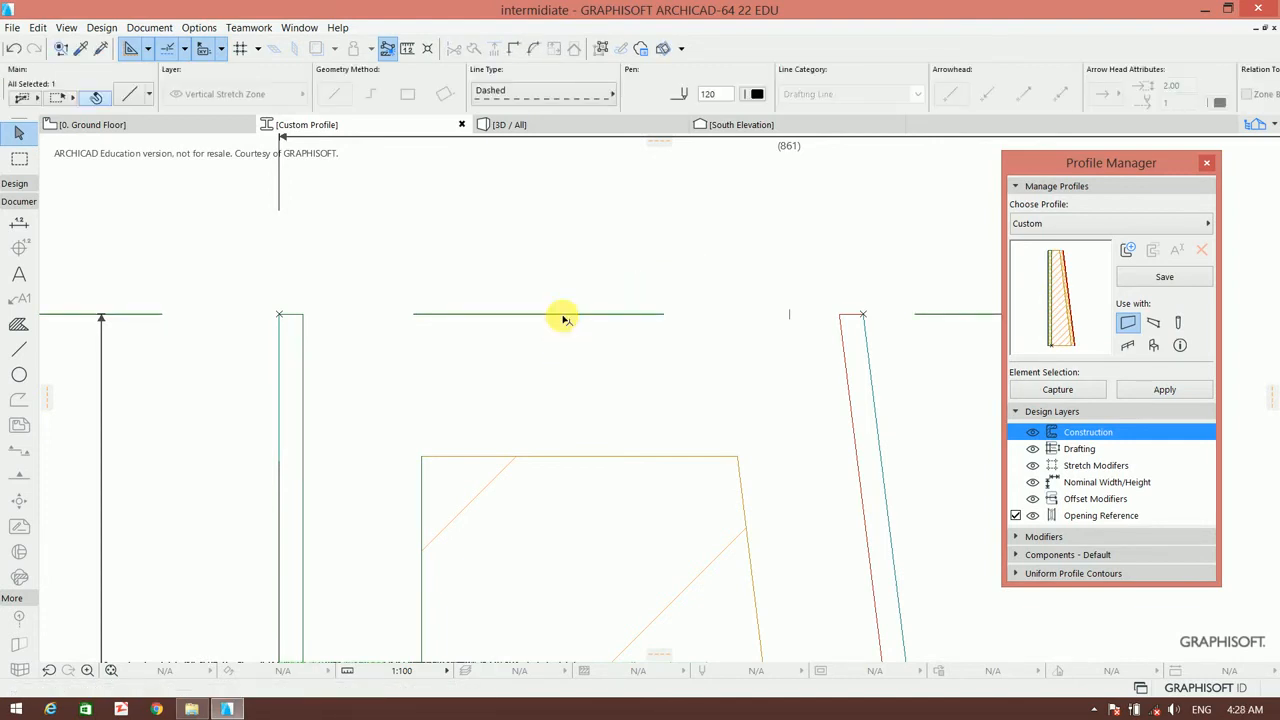
pyautogui.click(563, 317)
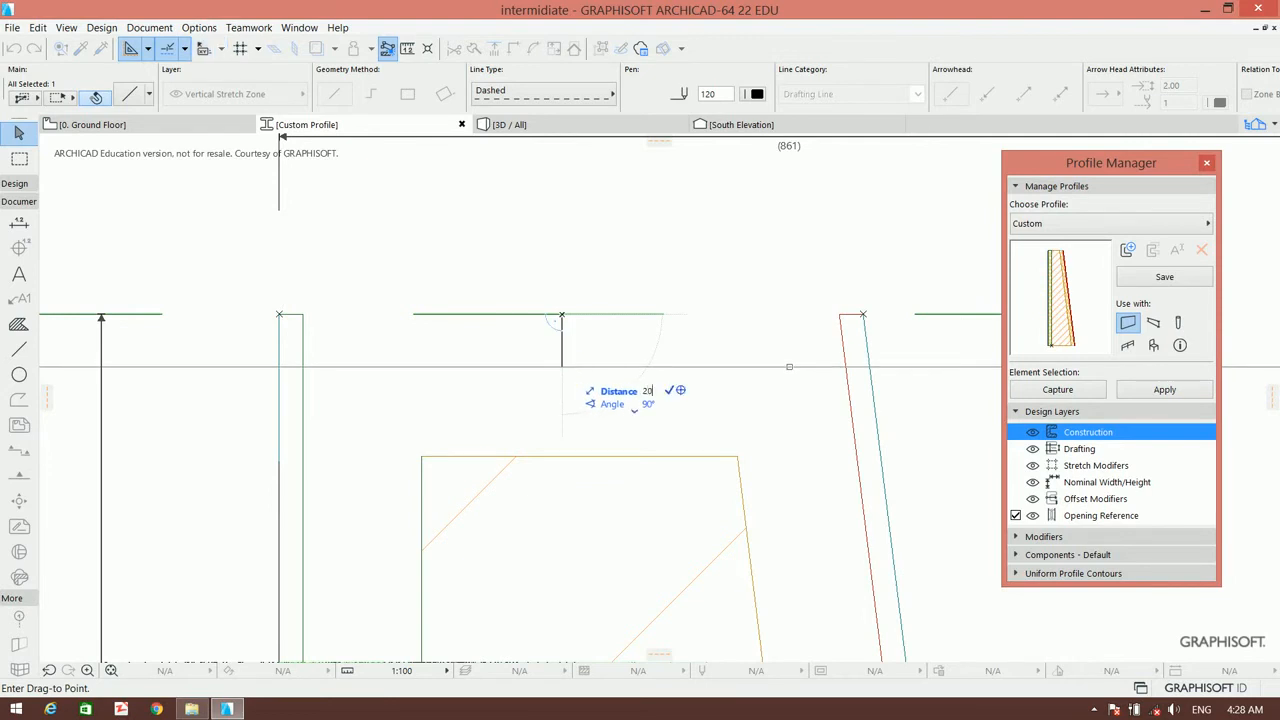
pyautogui.click(563, 340)
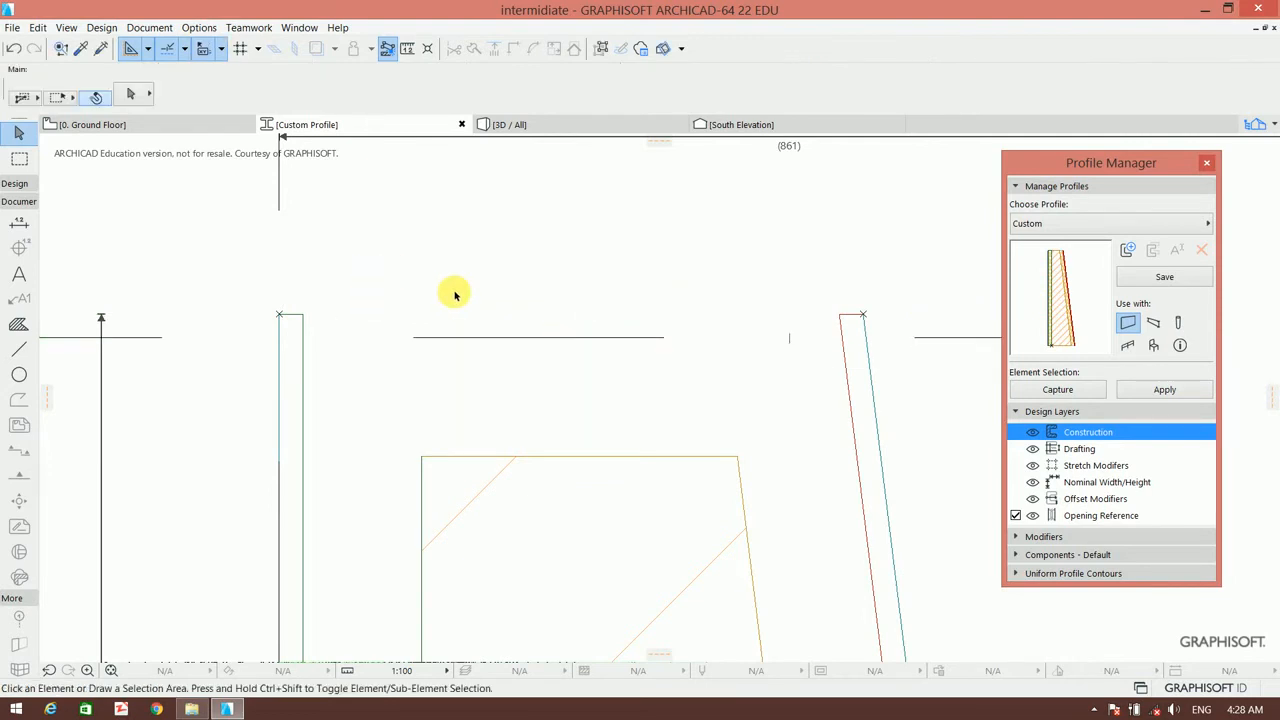
# Extend the vertical lime sand plaster skin across the profile's top to the slanted skin, down to the dashed stretch line.
pyautogui.scroll(-1, 340, 329)
pyautogui.click(263, 334)
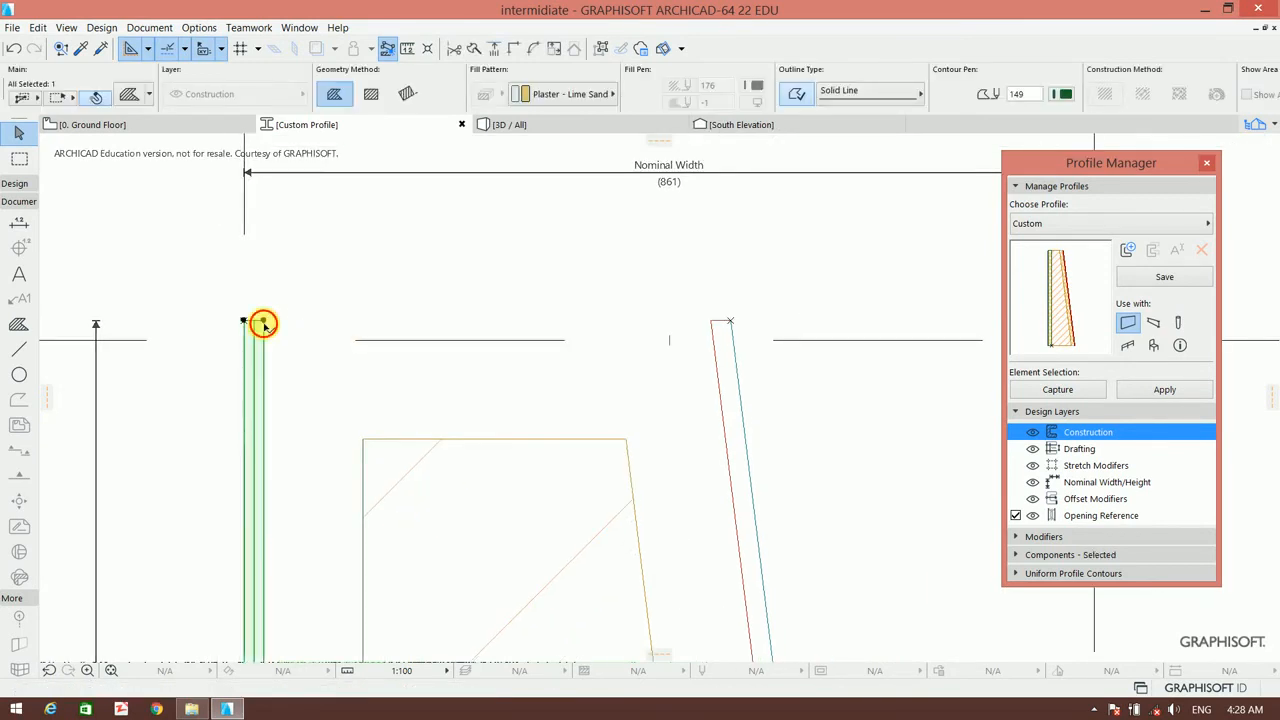
pyautogui.click(262, 322)
pyautogui.click(148, 146)
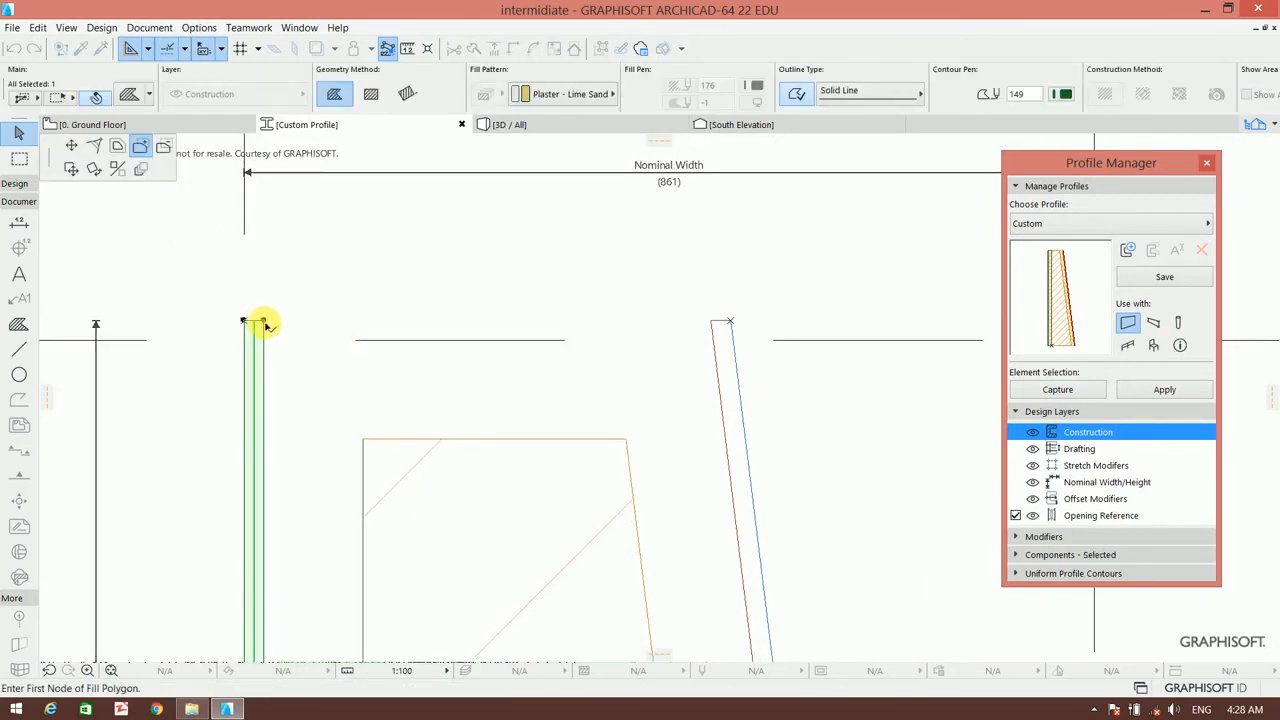
pyautogui.click(263, 322)
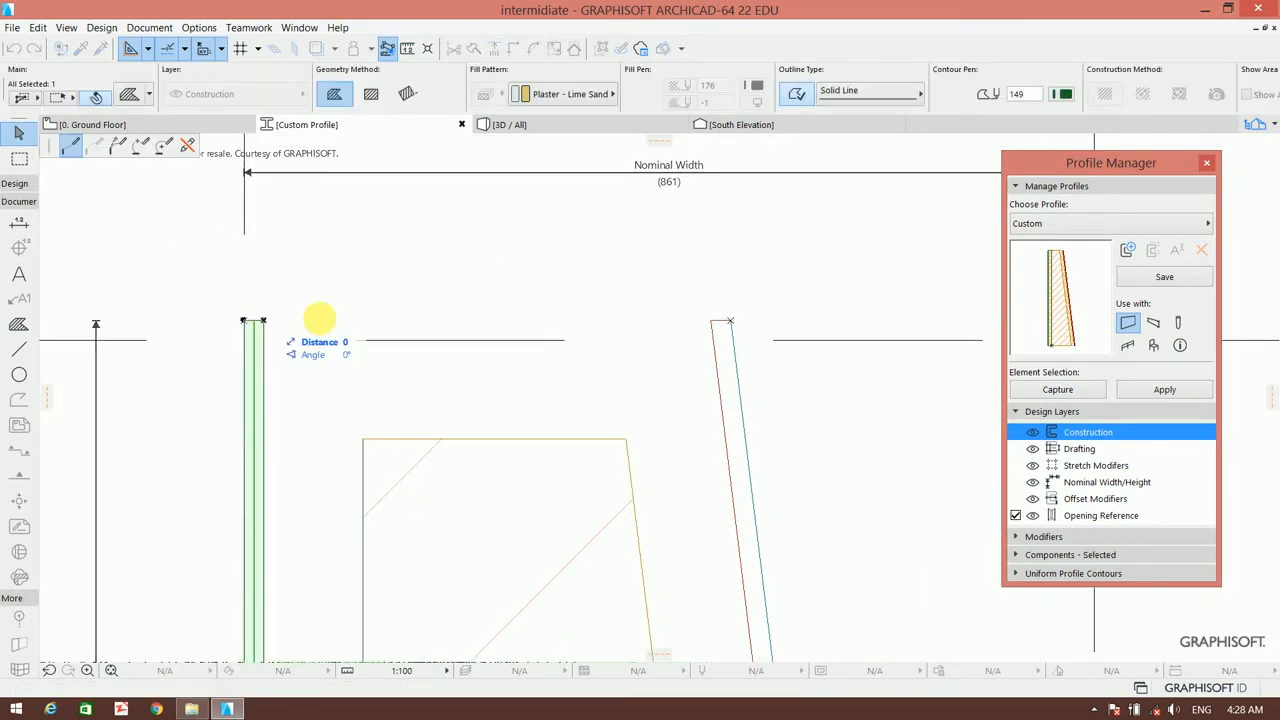
pyautogui.click(711, 321)
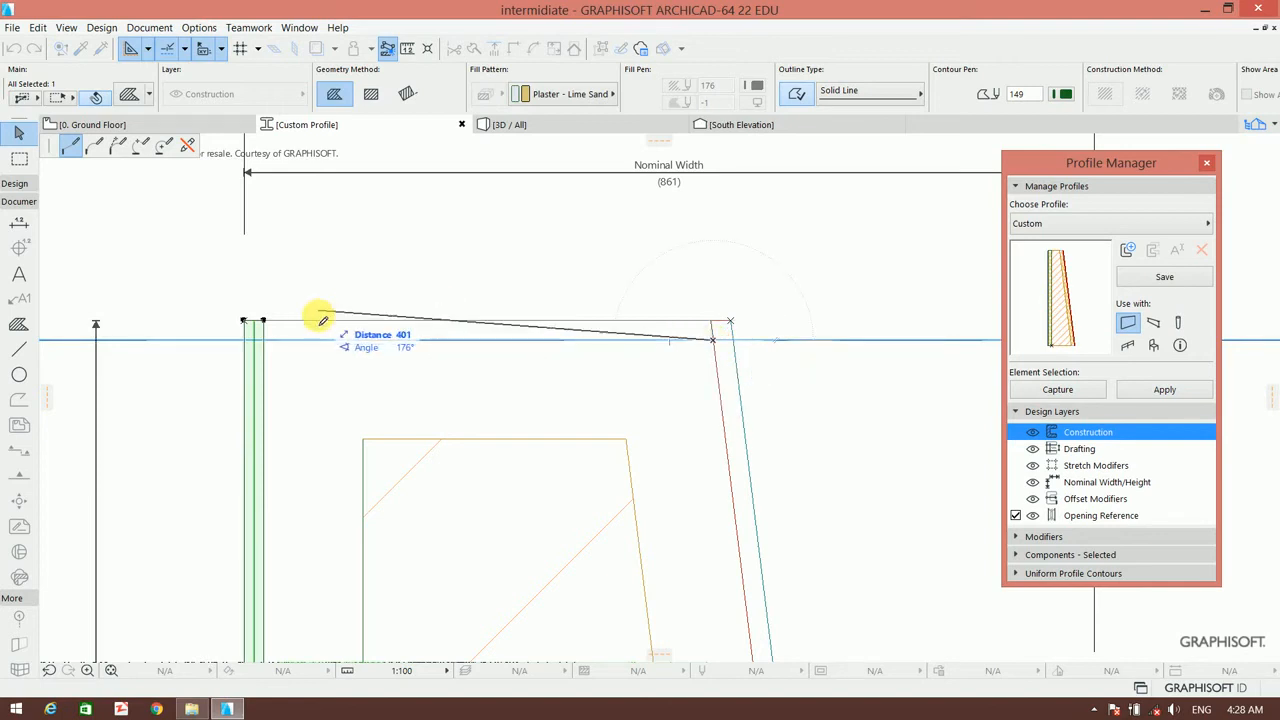
pyautogui.click(261, 340)
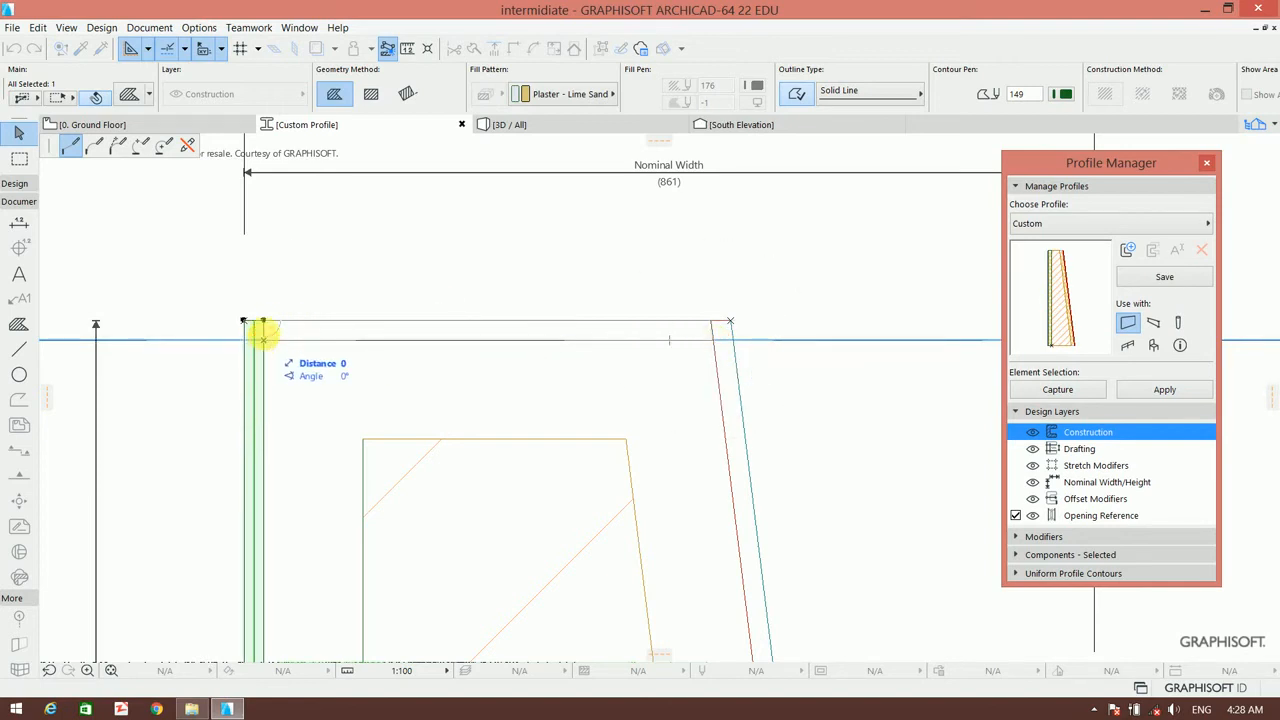
pyautogui.click(262, 322)
pyautogui.scroll(1, 570, 293)
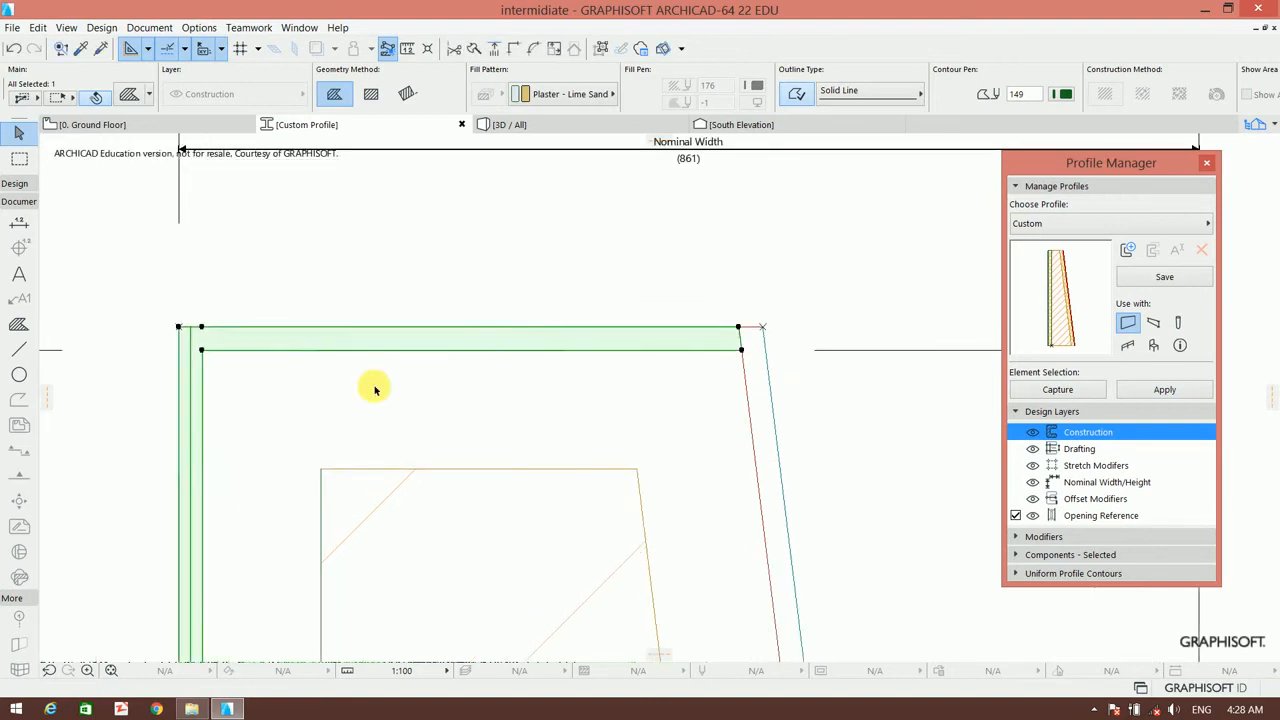
pyautogui.moveTo(318, 294); pyautogui.dragTo(308, 203, button='middle')
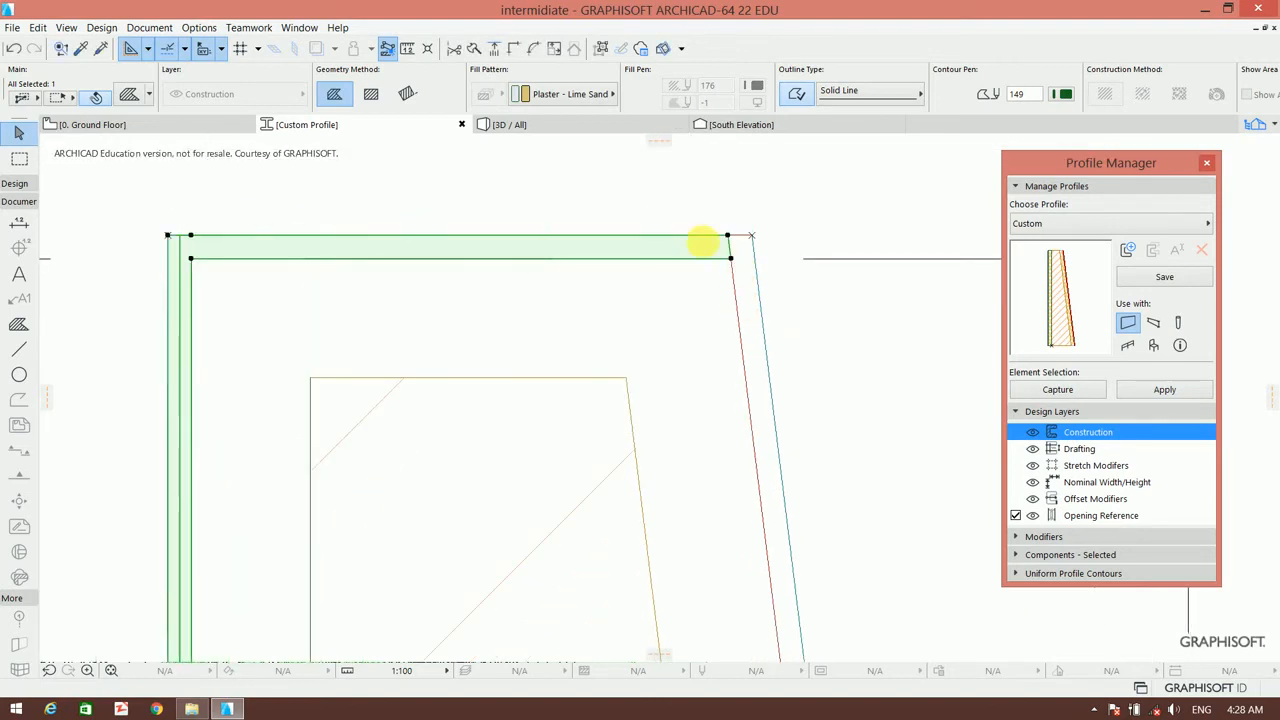
pyautogui.click(578, 318)
# Trace Tile - Floor fills with the Magic Wand over the cavity around the masonry core and the plaster and slanted skins.
pyautogui.scroll(-2, 584, 300)
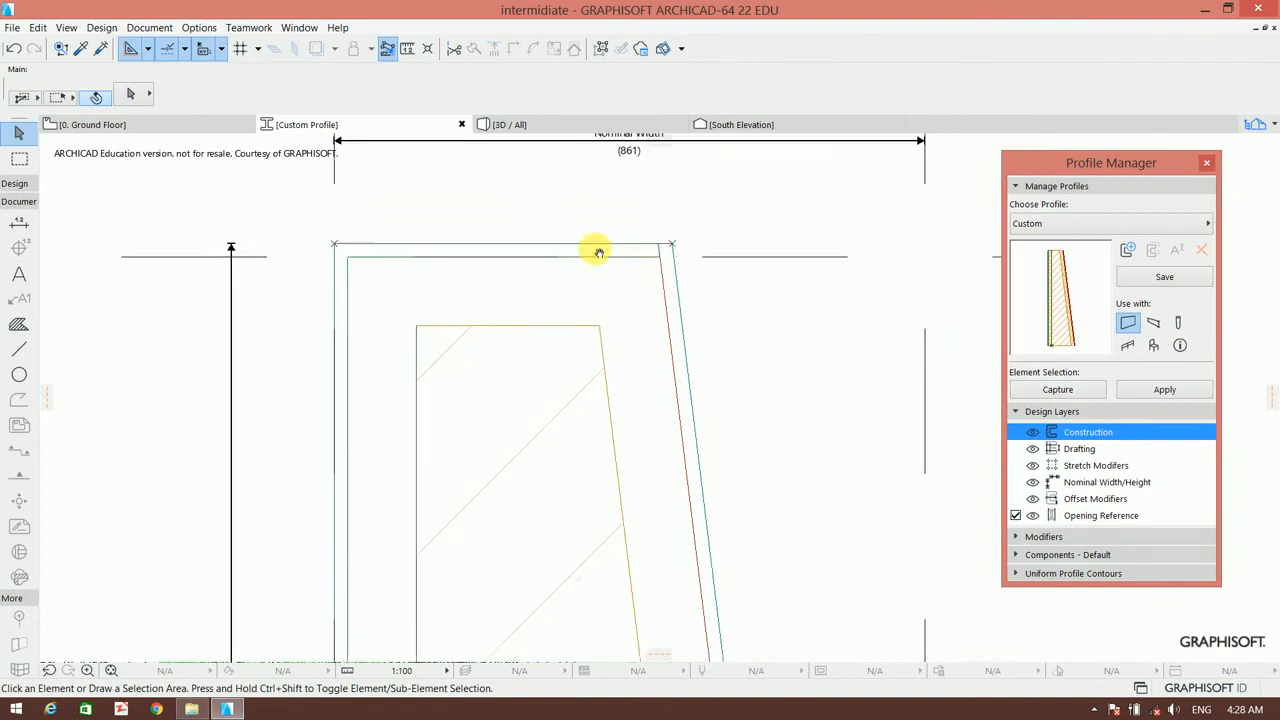
pyautogui.moveTo(598, 252); pyautogui.dragTo(591, 223, button='middle')
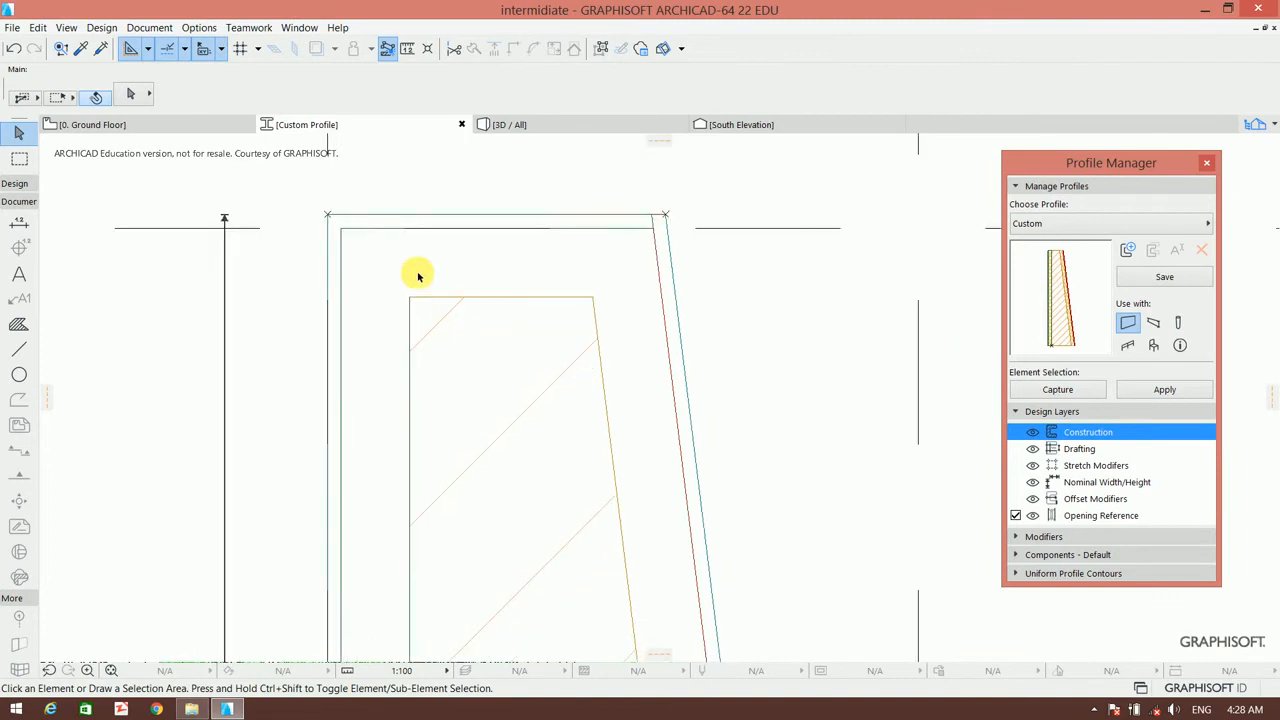
pyautogui.click(9, 334)
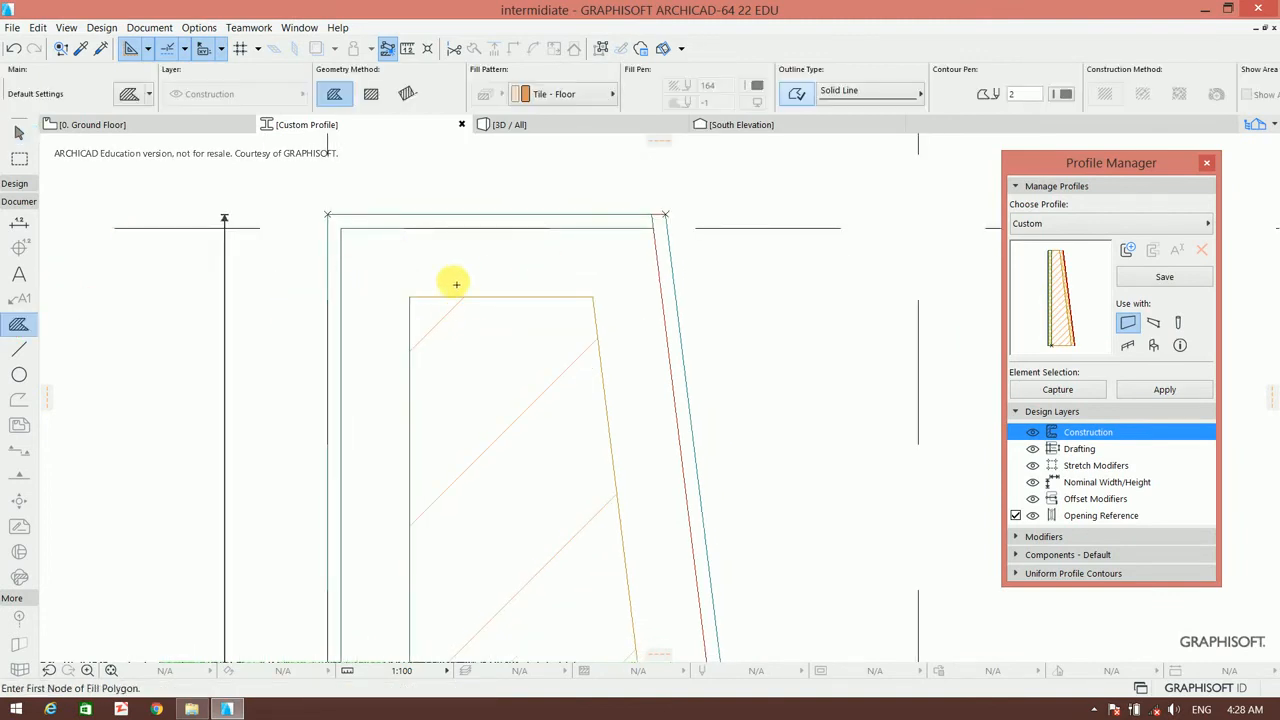
pyautogui.click(557, 94)
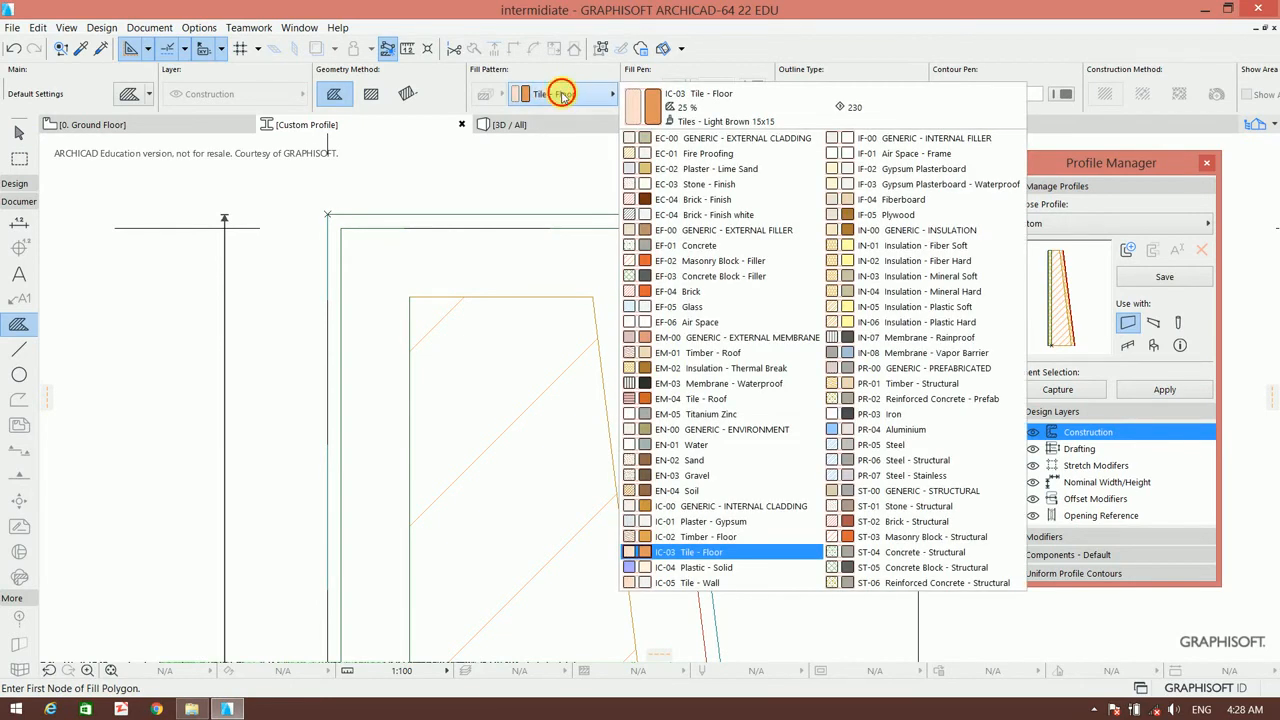
pyautogui.click(563, 94)
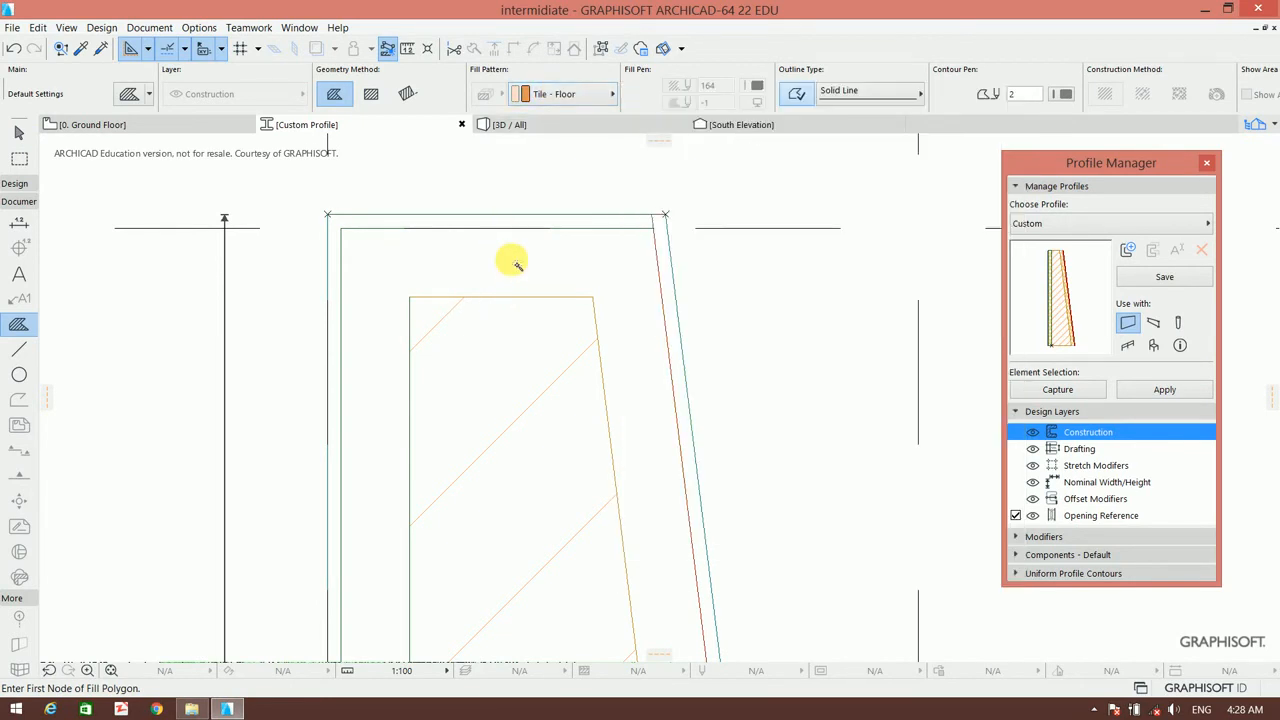
pyautogui.click(516, 264)
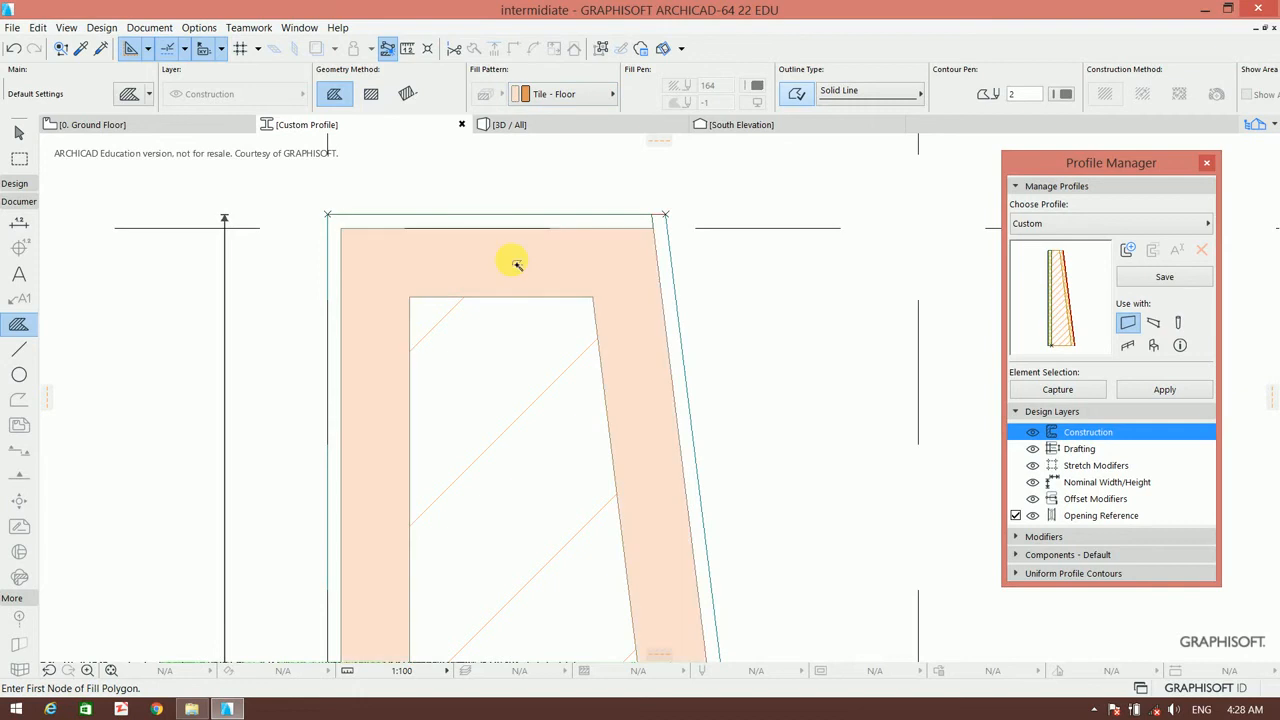
pyautogui.click(347, 230)
pyautogui.click(336, 245)
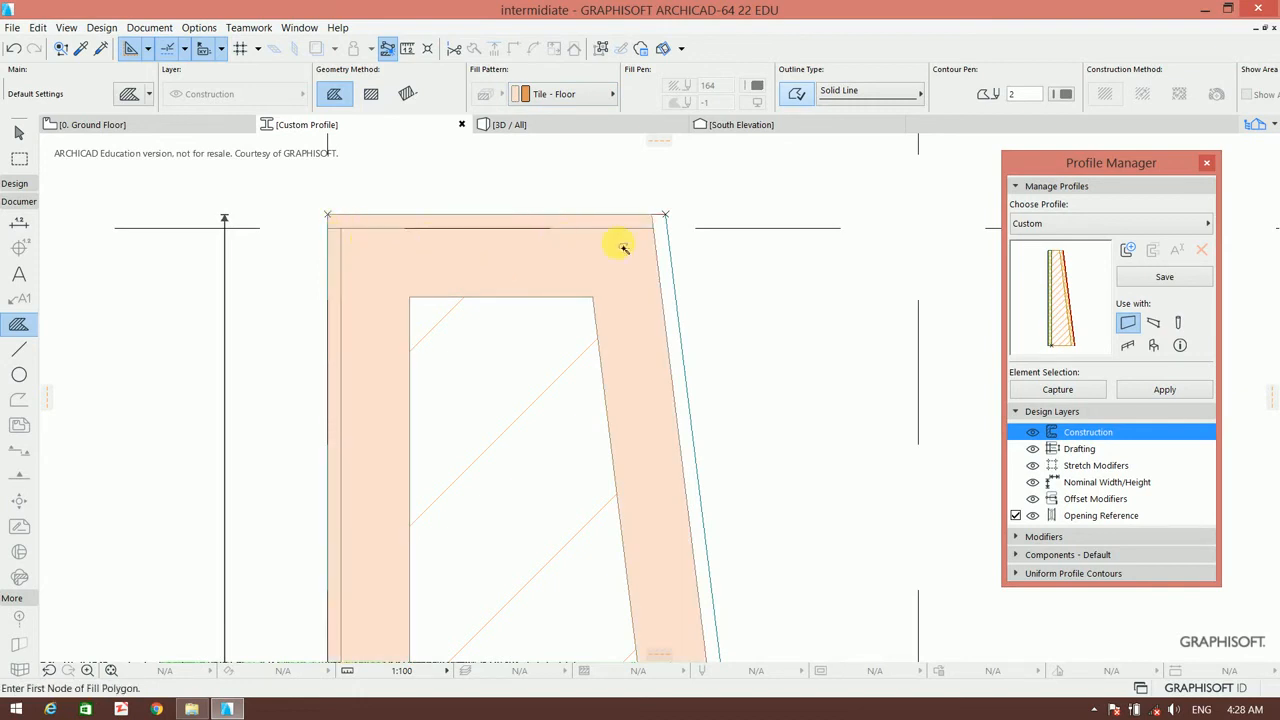
pyautogui.click(658, 225)
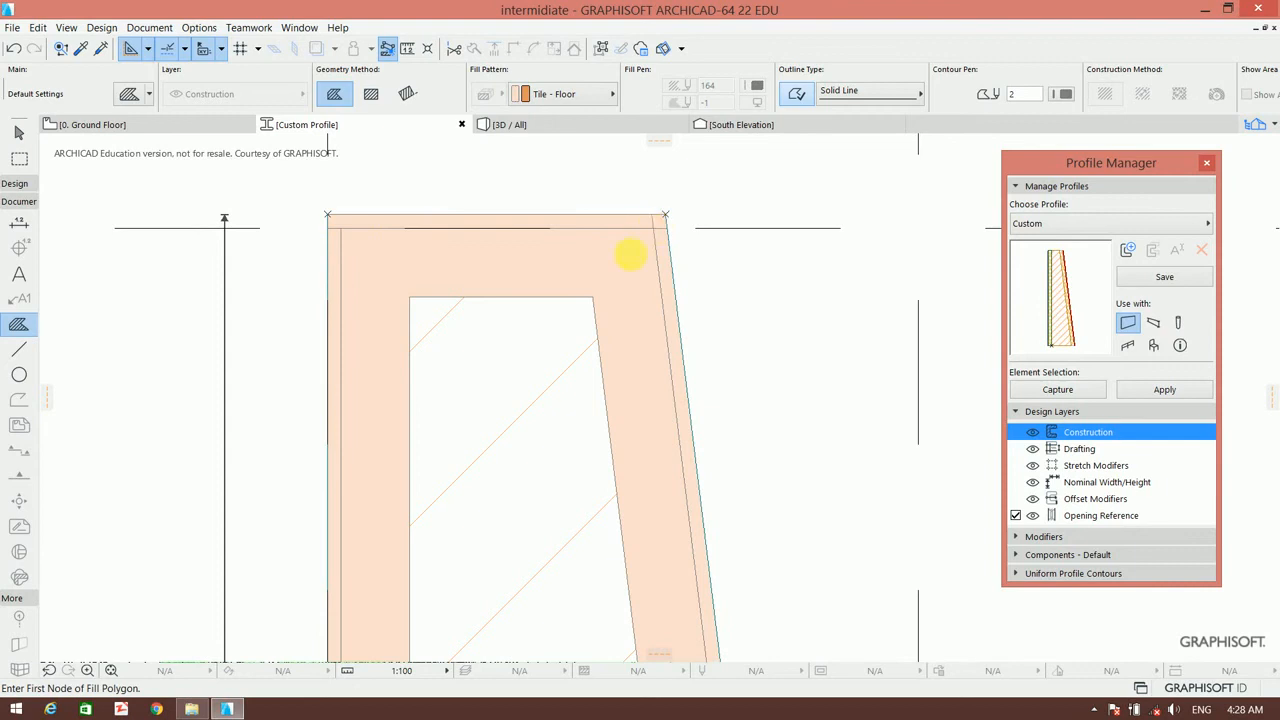
# Save the edited custom profile under the name "slanted wall end".
pyautogui.scroll(-5, 543, 215)
pyautogui.moveTo(604, 404); pyautogui.dragTo(540, 323, button='middle')
pyautogui.scroll(-3, 600, 309)
pyautogui.scroll(1, 533, 236)
pyautogui.scroll(-1, 540, 322)
pyautogui.click(1175, 278)
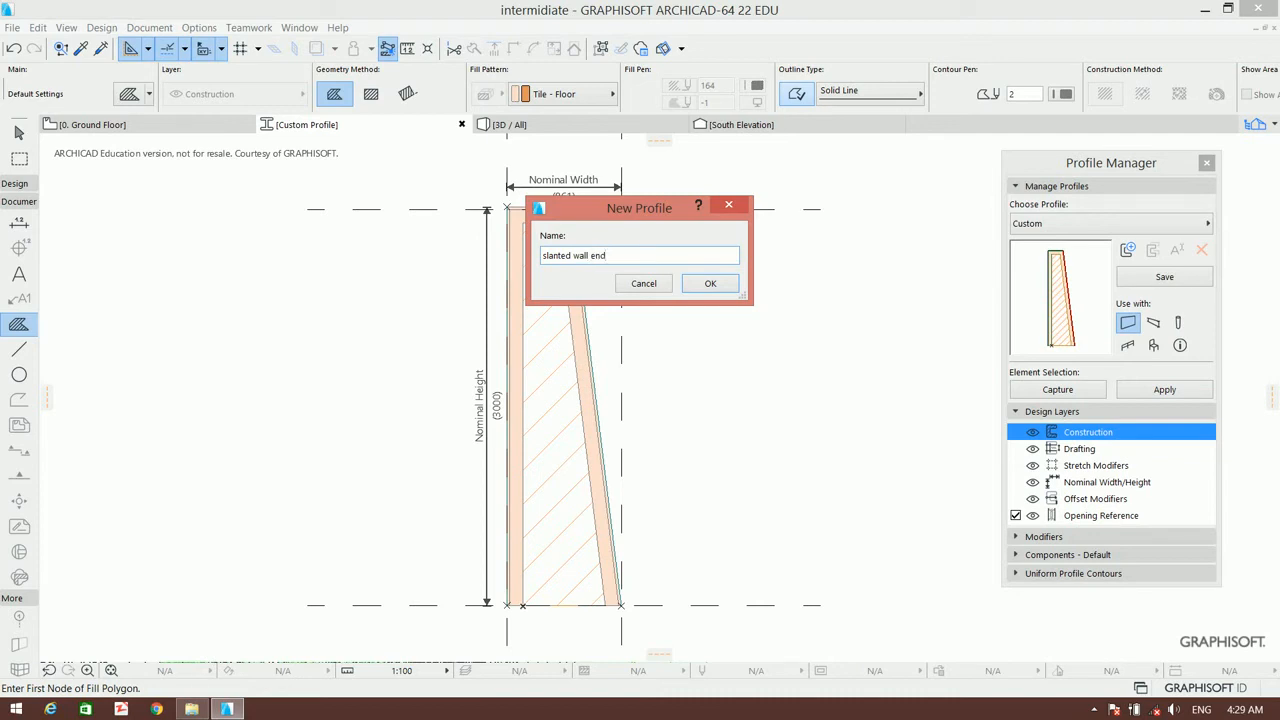
pyautogui.press('Return')
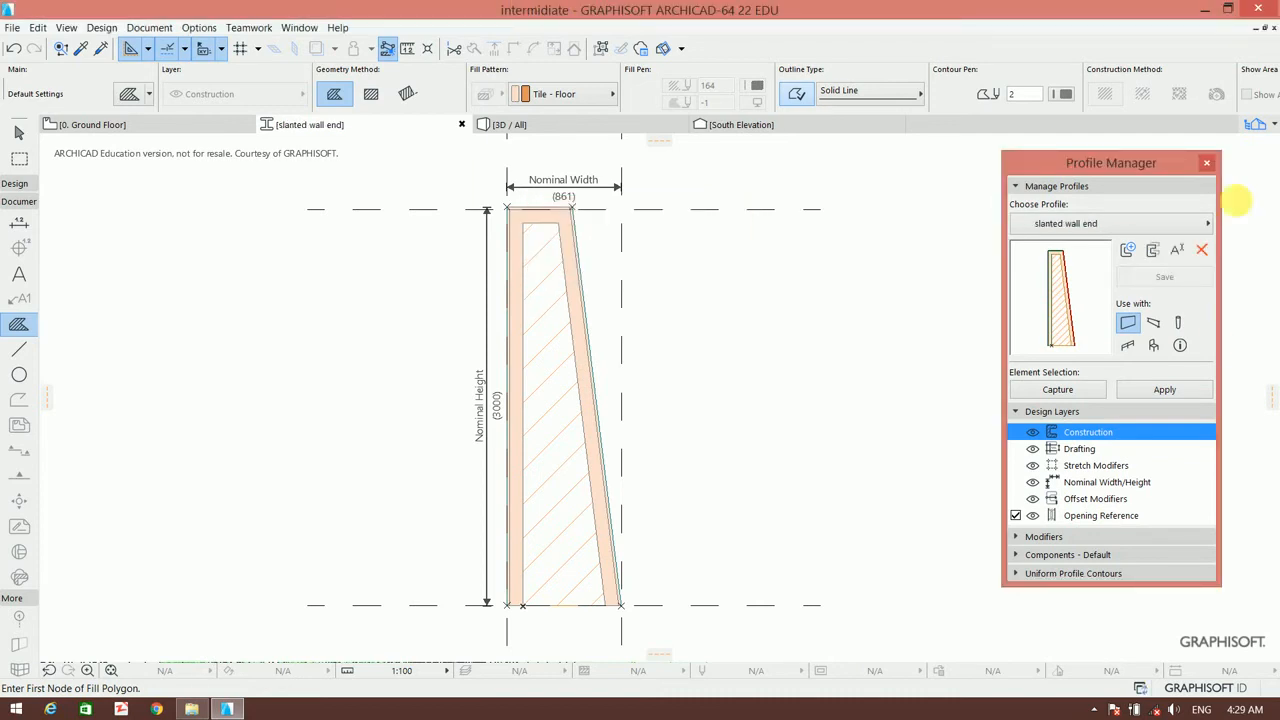
# Apply the slanted wall end profile to the element selection and inspect the curved wall in the 3D view.
pyautogui.click(1136, 390)
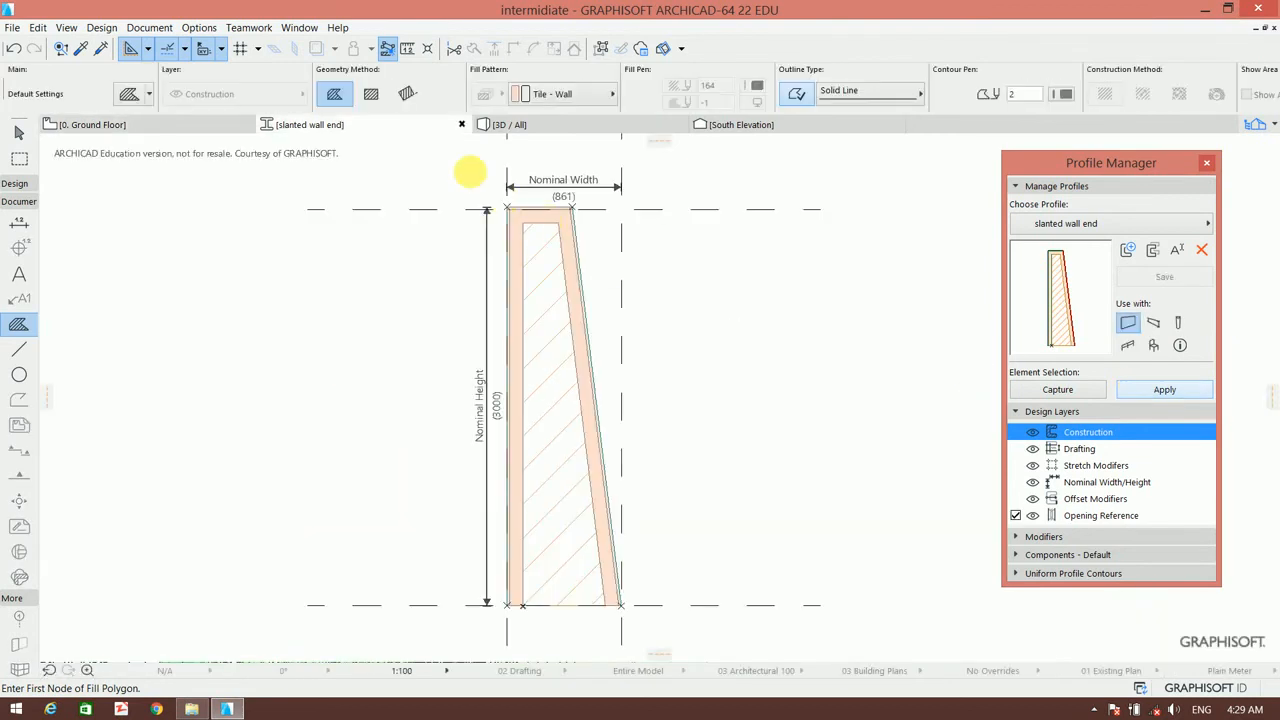
pyautogui.click(557, 125)
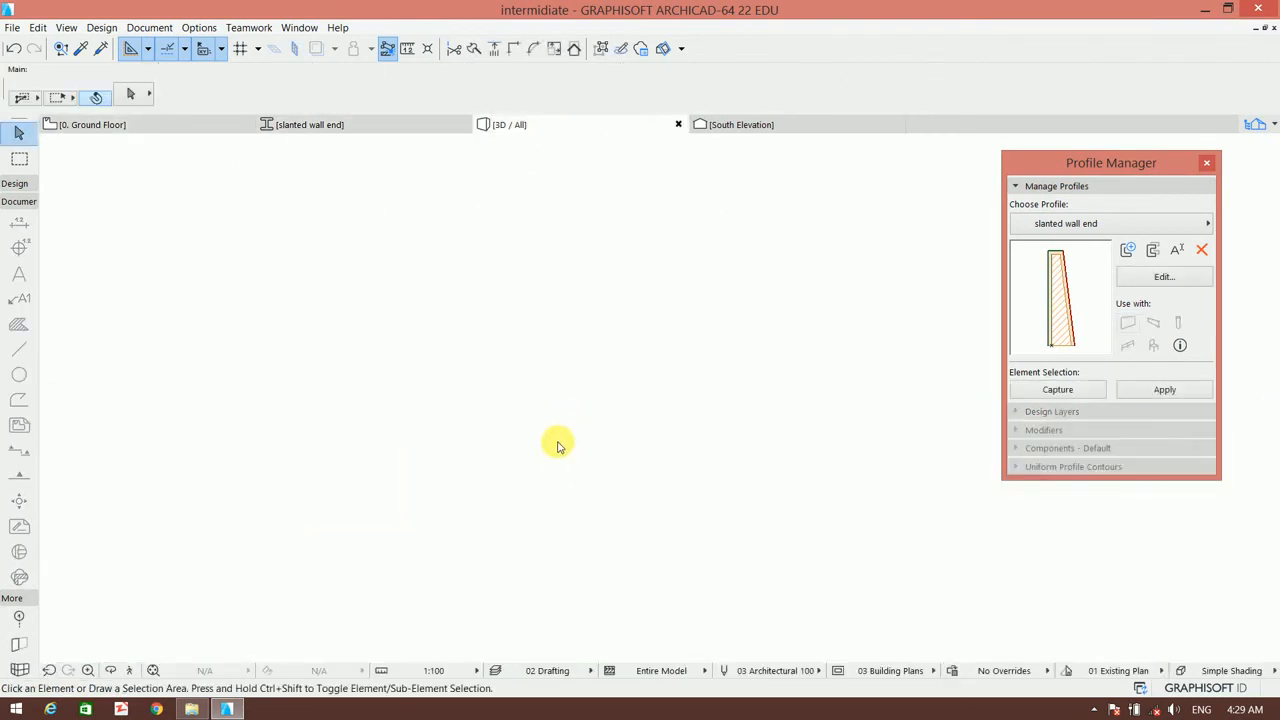
pyautogui.scroll(3, 483, 449)
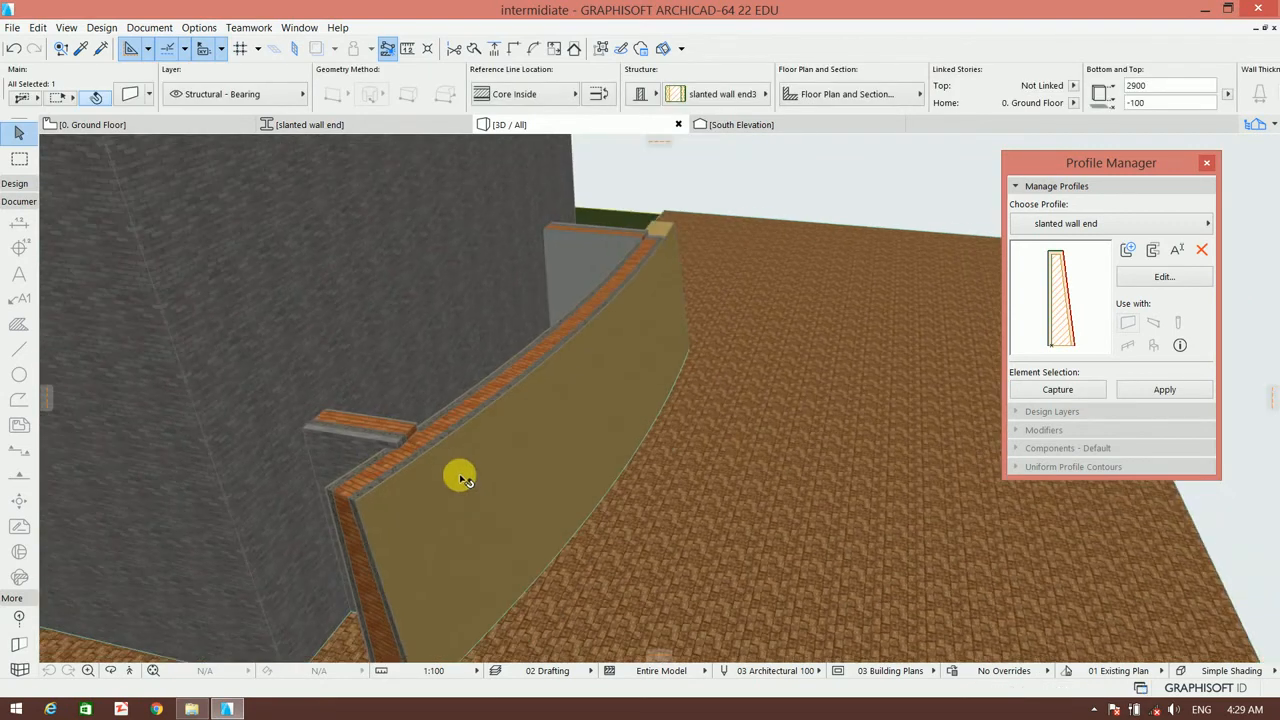
pyautogui.press('Escape')
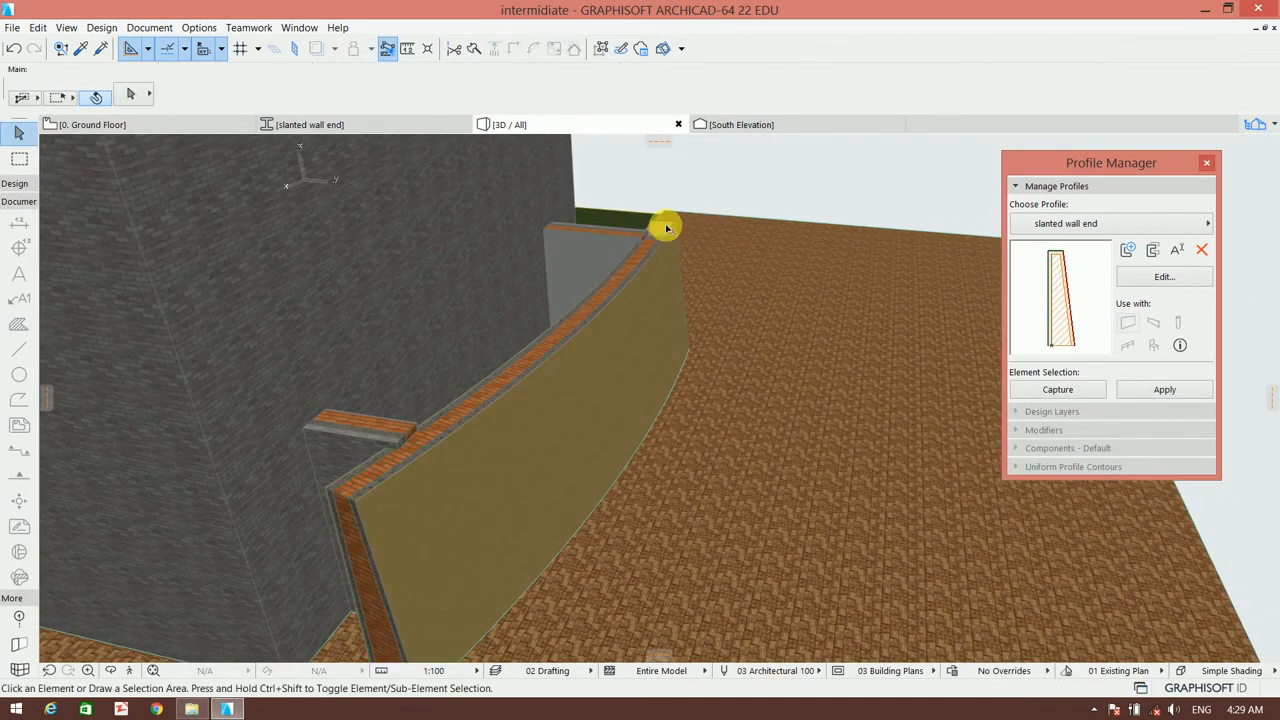
# Inspect the short wall end segments and the tiled and brick end face of the curved wall in the 3D view.
pyautogui.click(667, 228)
pyautogui.press('Escape')
pyautogui.click(667, 228)
pyautogui.scroll(2, 665, 226)
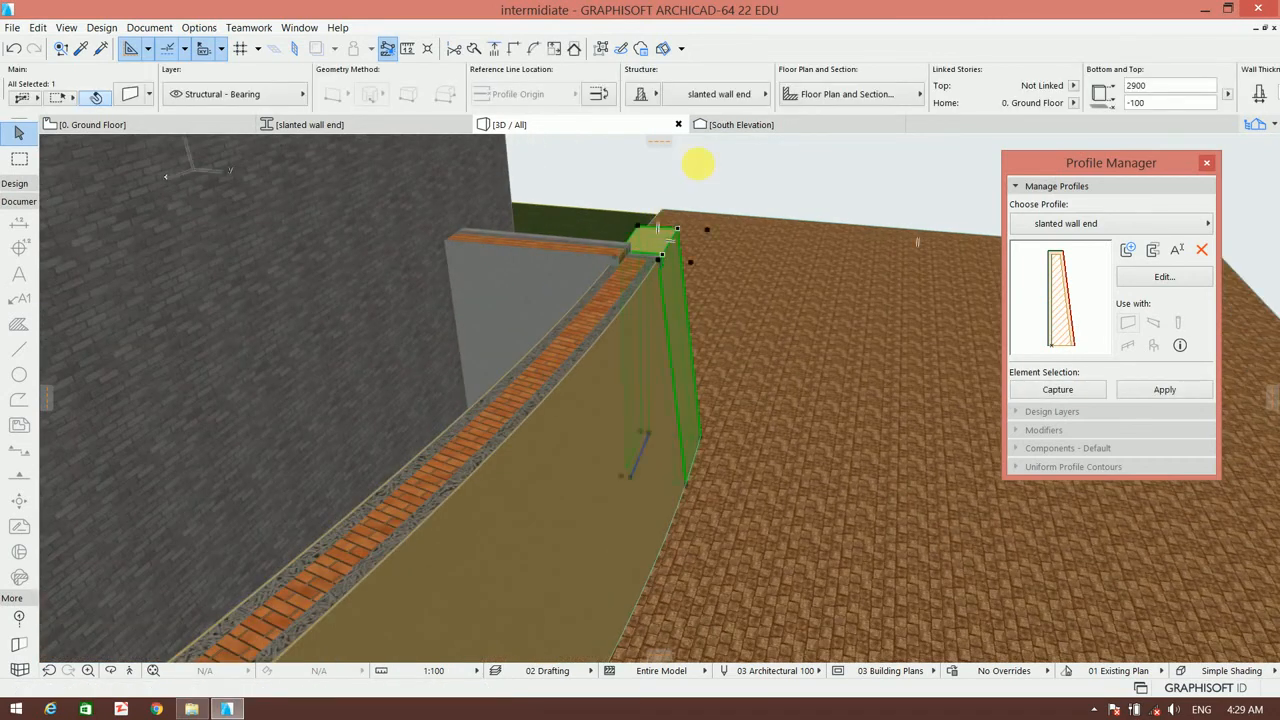
pyautogui.press('Escape')
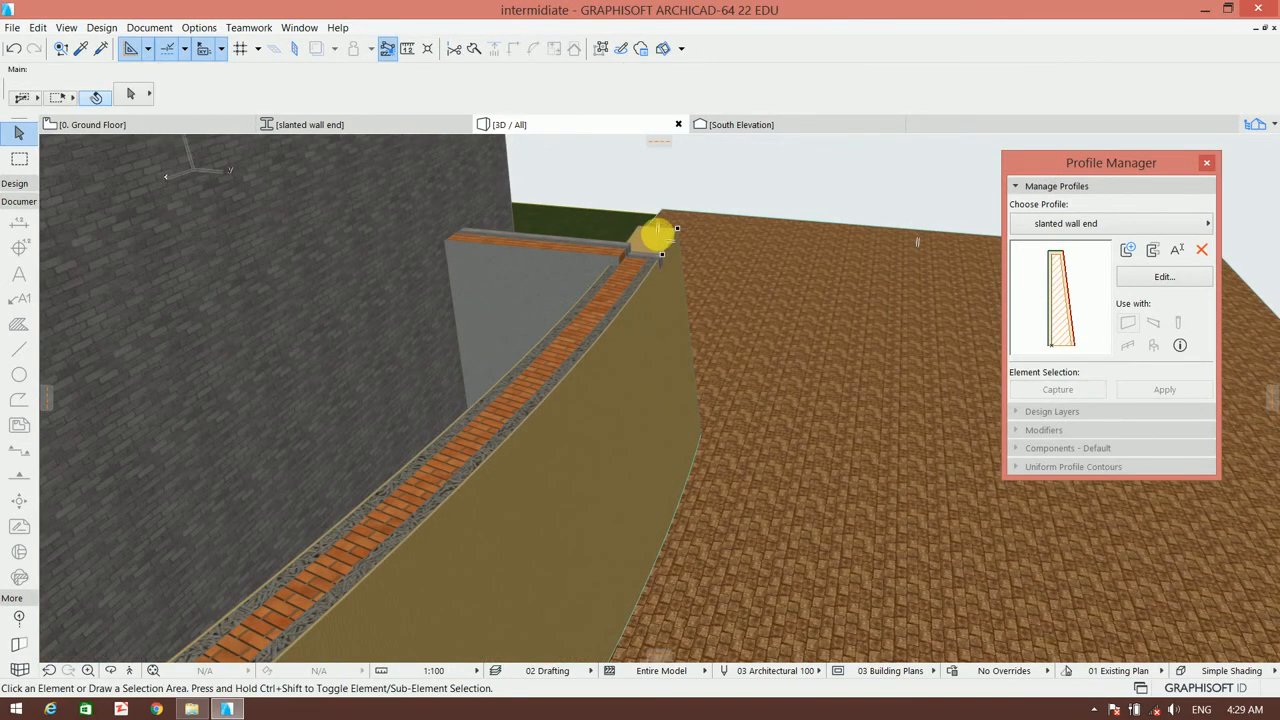
pyautogui.keyDown('shift'); pyautogui.moveTo(709, 260); pyautogui.dragTo(372, 270, button='middle'); pyautogui.keyUp('shift')
pyautogui.scroll(4, 889, 306)
pyautogui.keyDown('shift'); pyautogui.moveTo(831, 337); pyautogui.dragTo(669, 403, button='middle'); pyautogui.keyUp('shift')
pyautogui.keyDown('shift'); pyautogui.moveTo(771, 374); pyautogui.dragTo(646, 314, button='middle'); pyautogui.keyUp('shift')
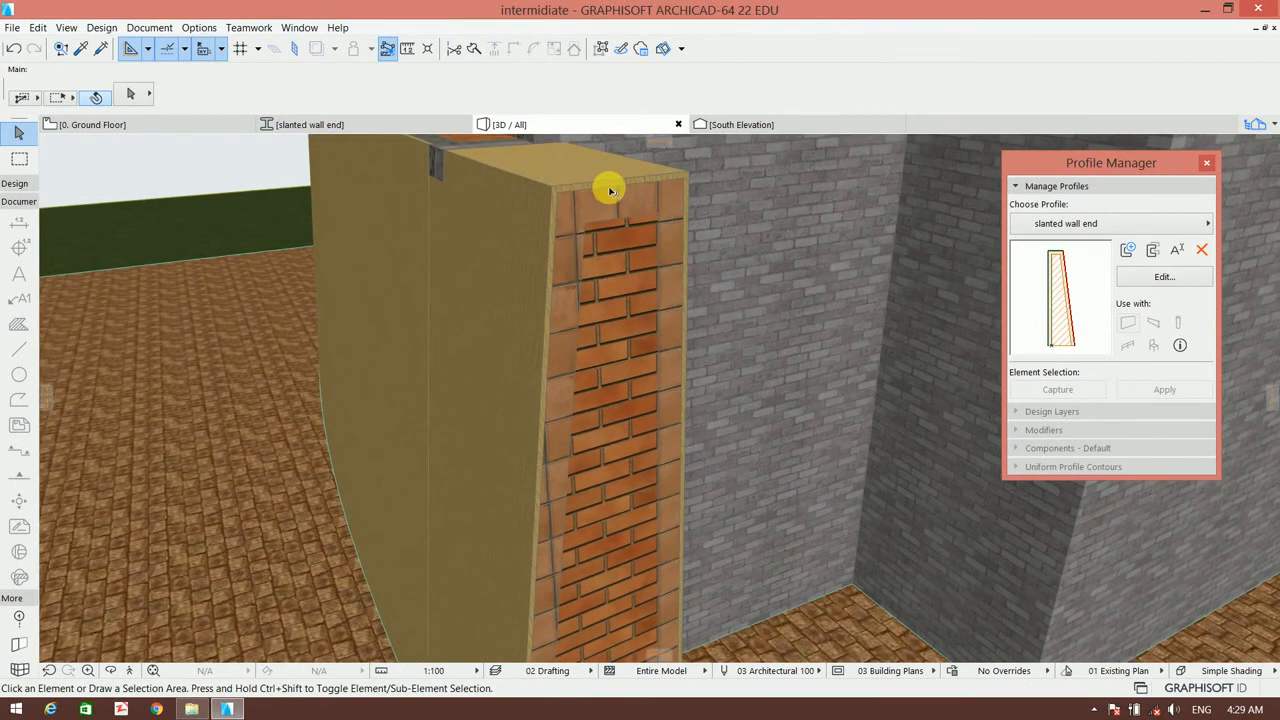
pyautogui.keyDown('shift'); pyautogui.moveTo(645, 301); pyautogui.dragTo(963, 500, button='middle'); pyautogui.keyUp('shift')
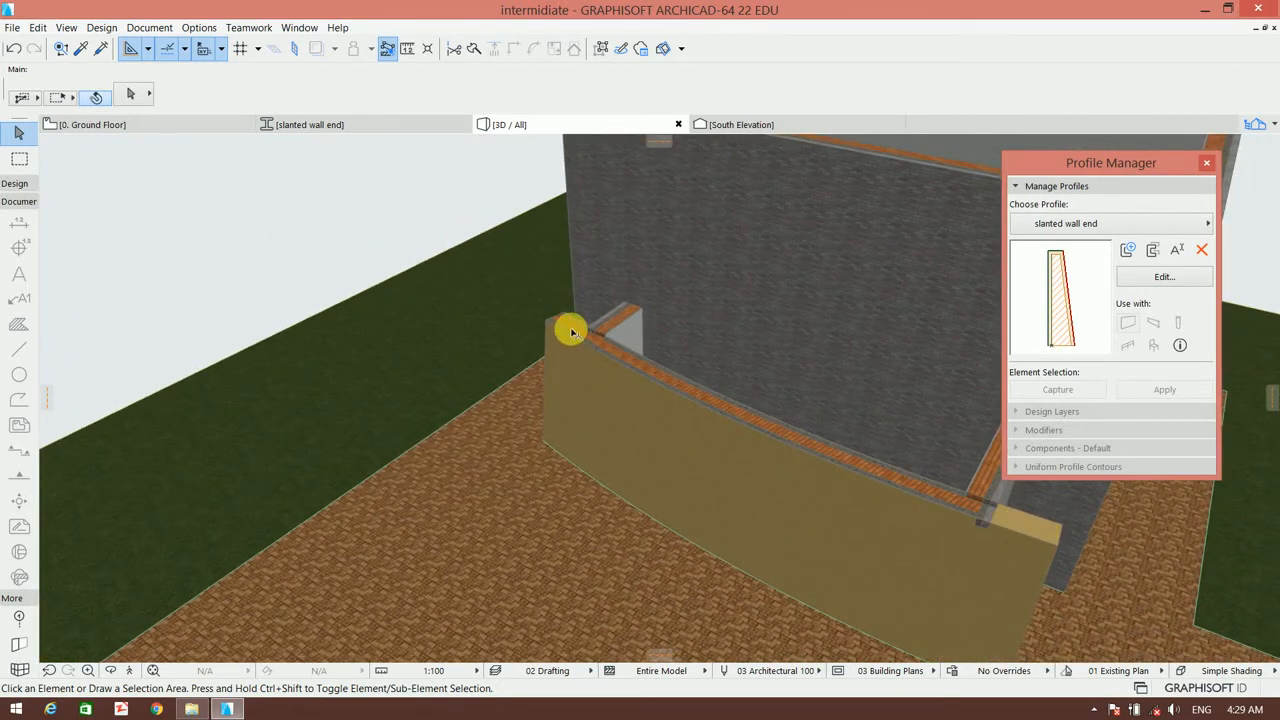
# Apply the slanted wall end profile to both short end segments of the curved wall.
pyautogui.click(1034, 531)
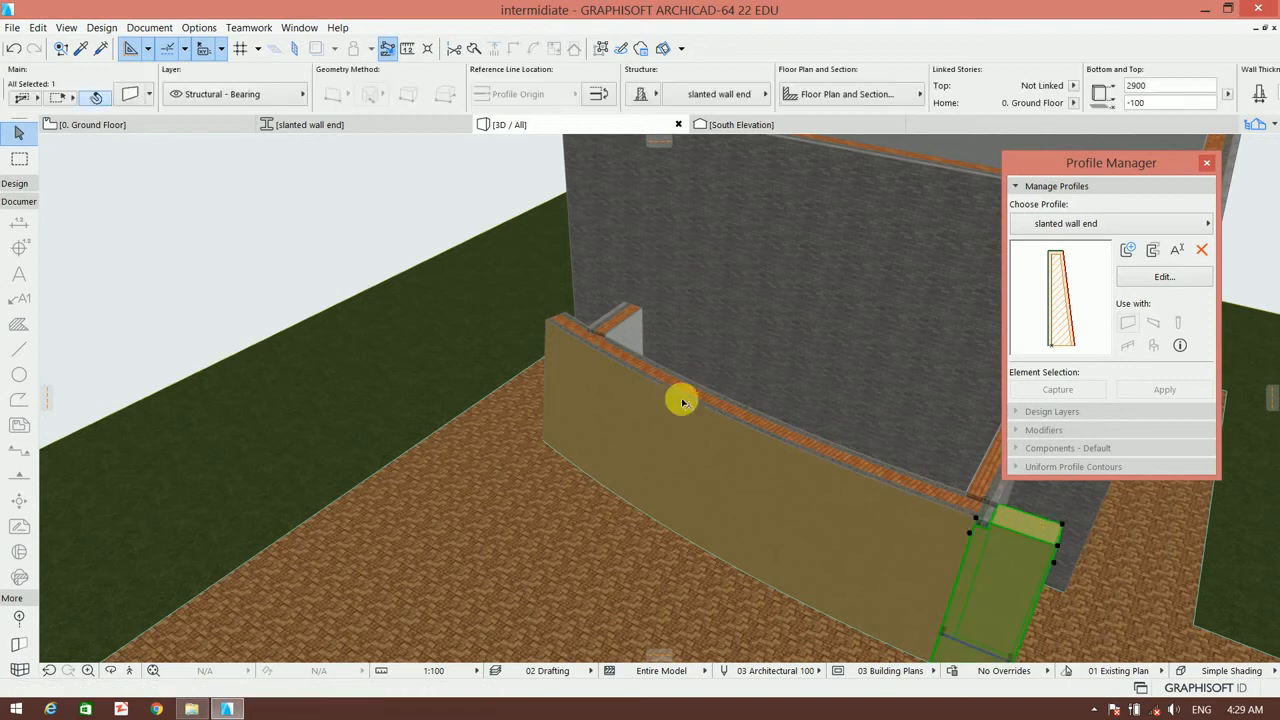
pyautogui.keyDown('shift'); pyautogui.click(584, 333); pyautogui.keyUp('shift')
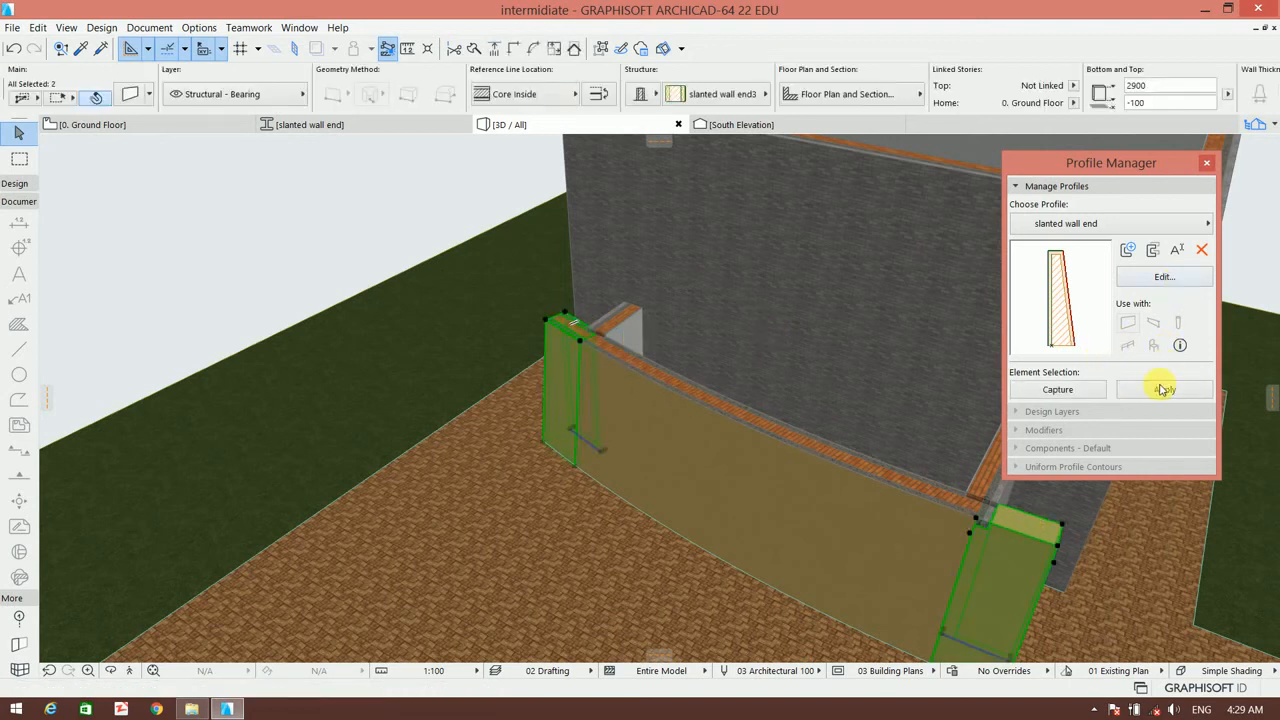
pyautogui.click(1160, 390)
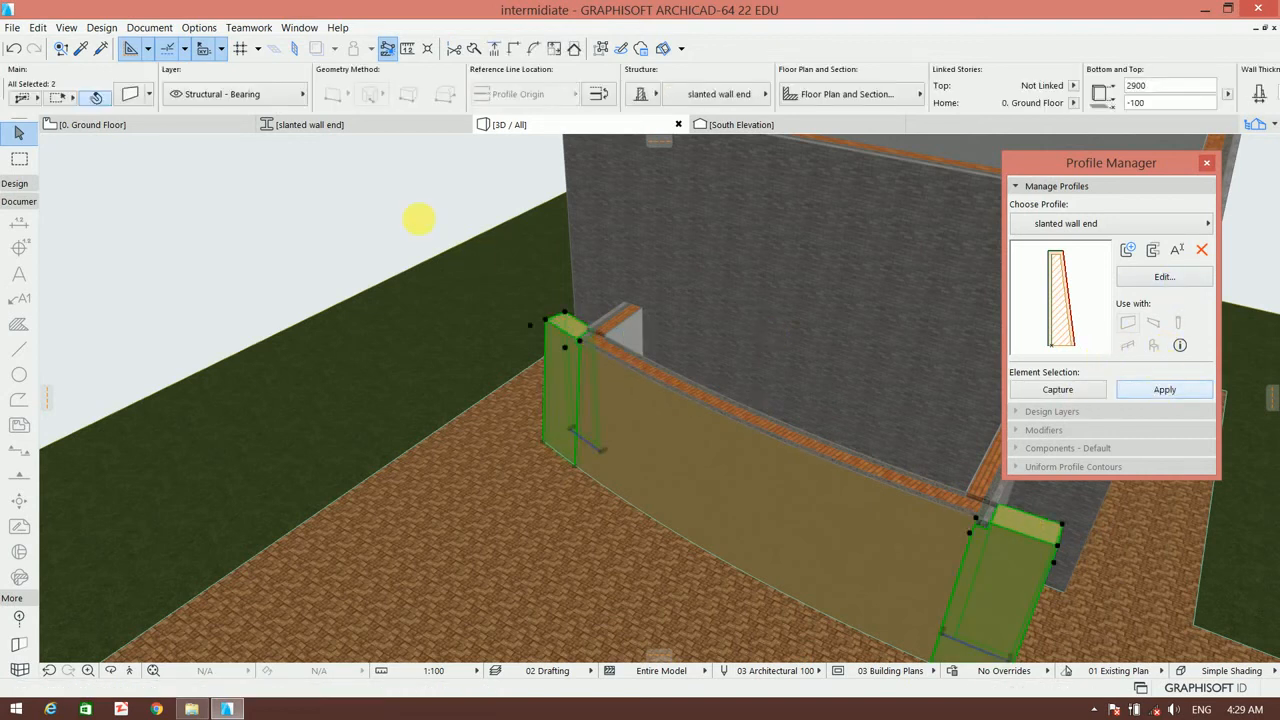
pyautogui.click(418, 220)
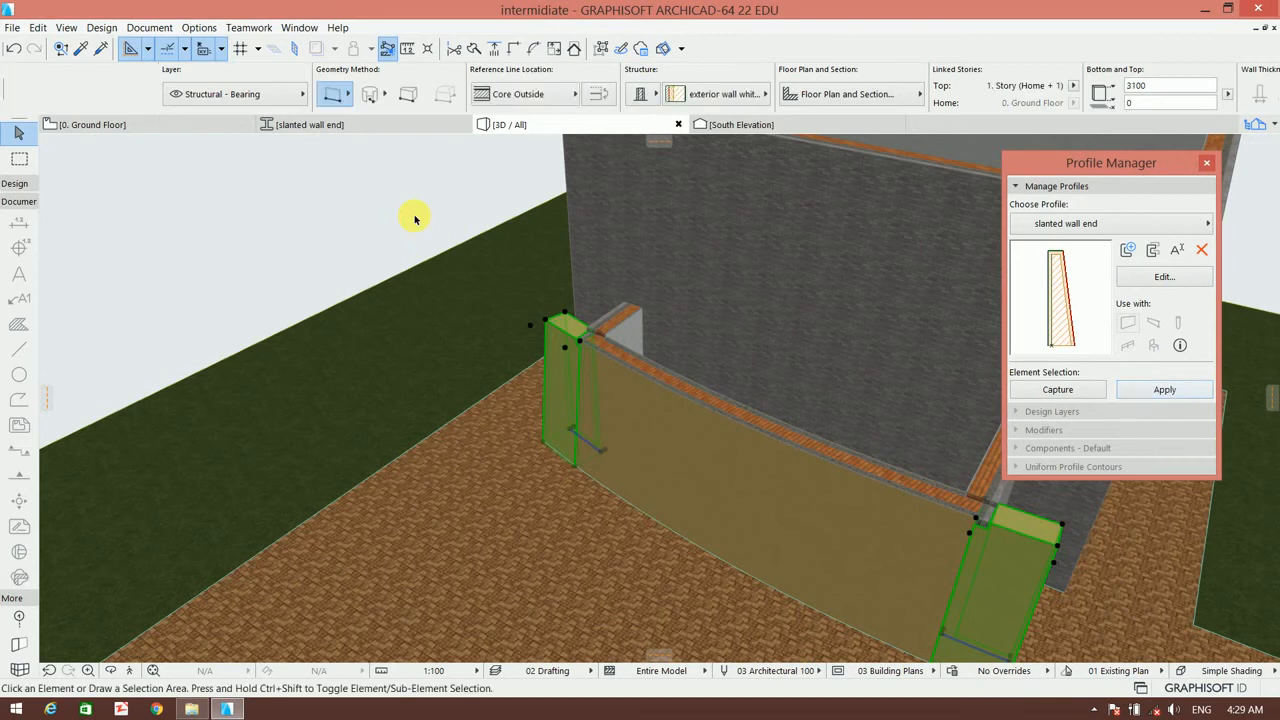
# Capture the profile of the long middle segment of the curved wall as a custom profile for editing.
pyautogui.click(716, 413)
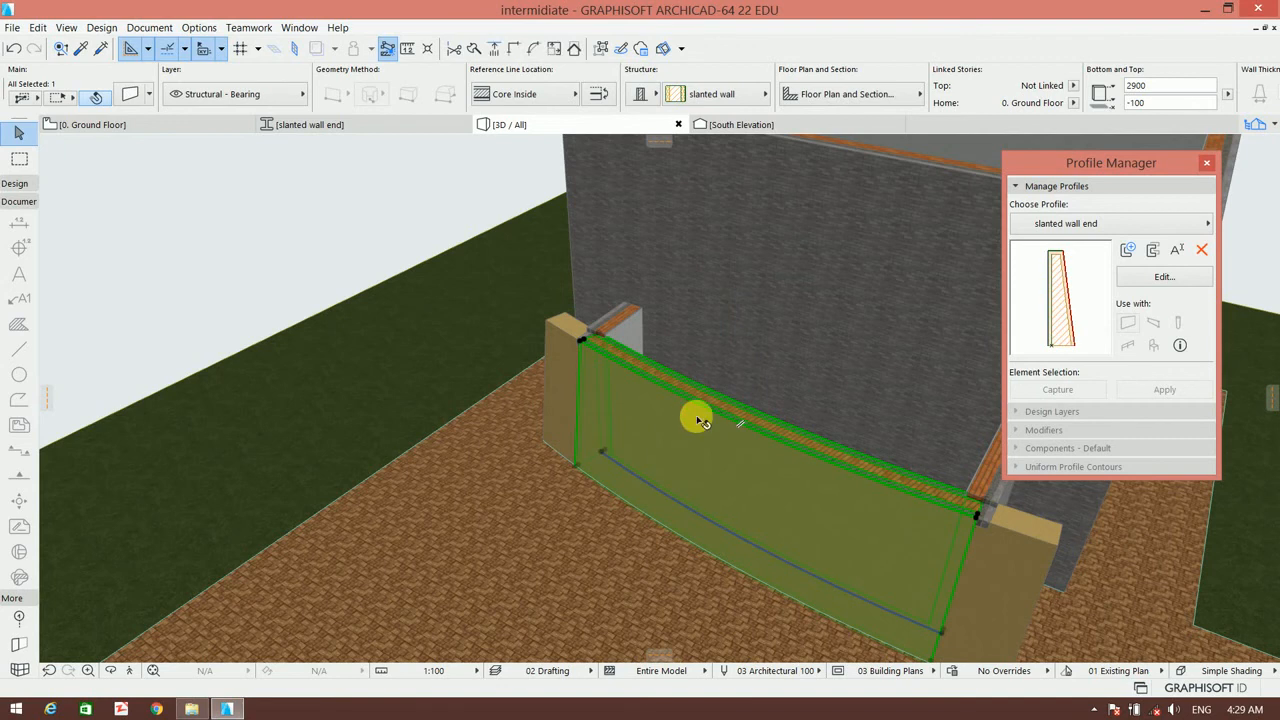
pyautogui.click(199, 27)
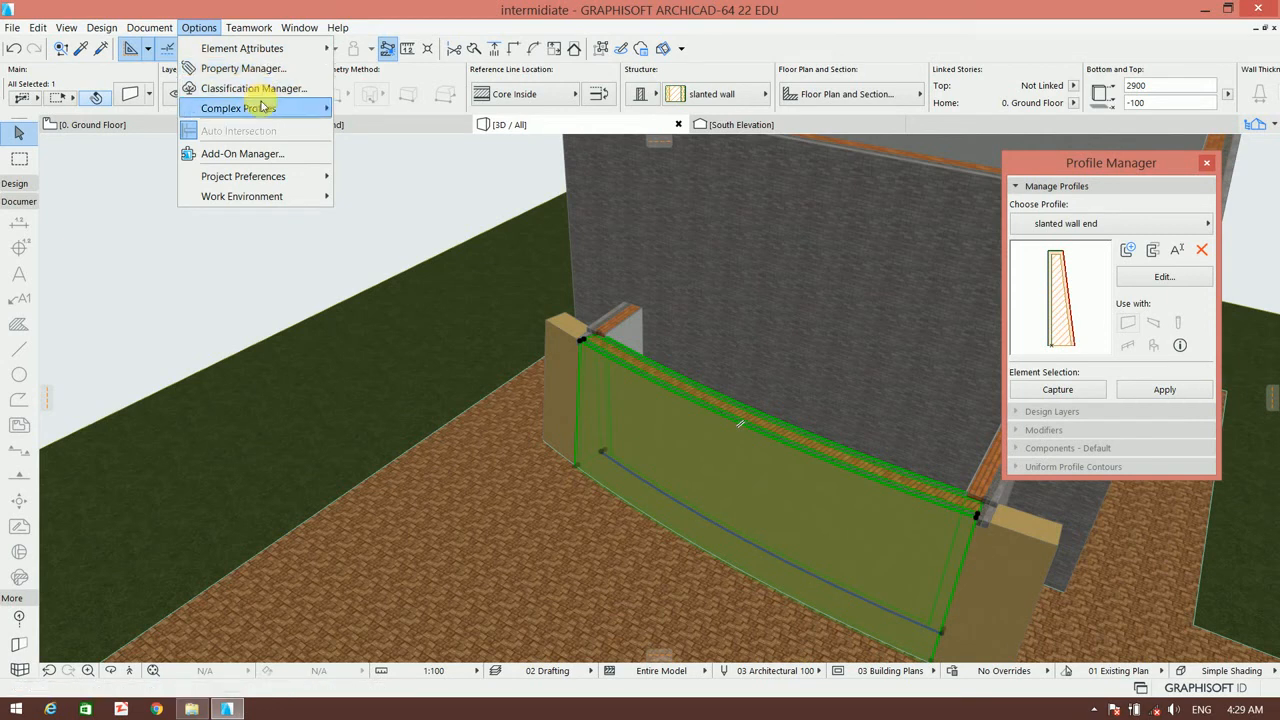
pyautogui.moveTo(265, 107)
pyautogui.click(381, 130)
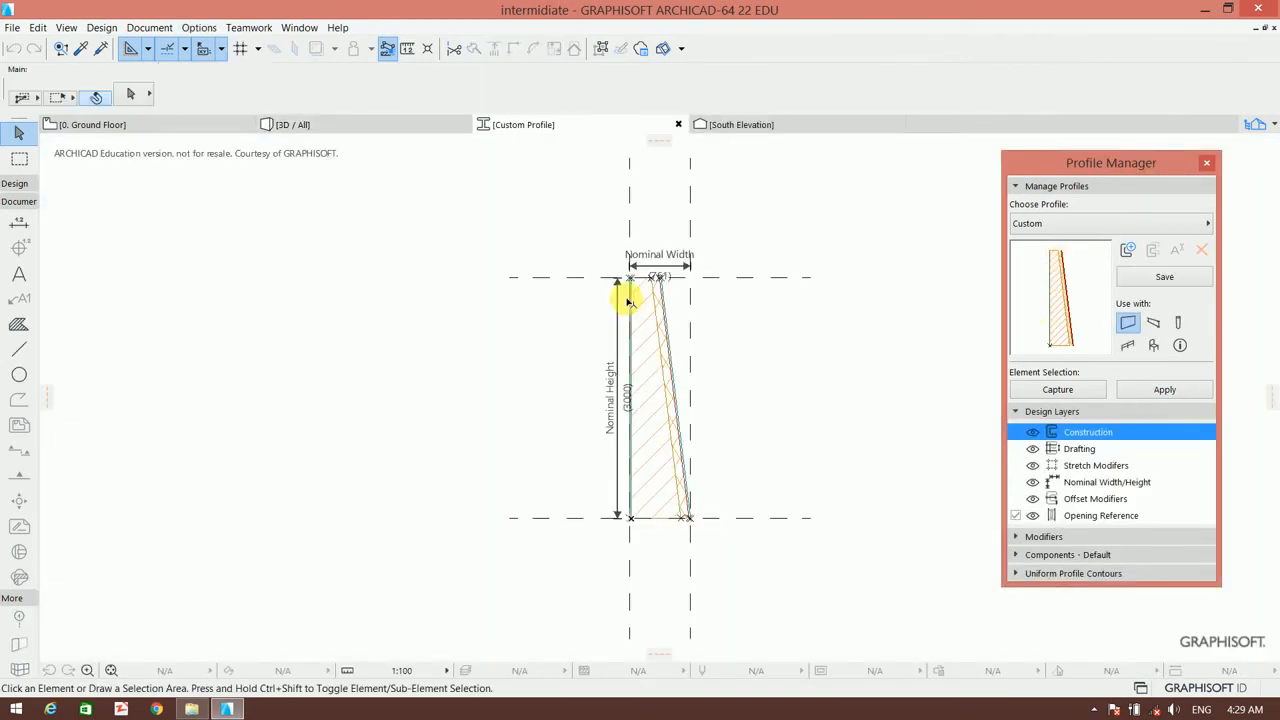
# Offset the top edge of the profile's masonry block core 20 mm downward.
pyautogui.scroll(10, 629, 302)
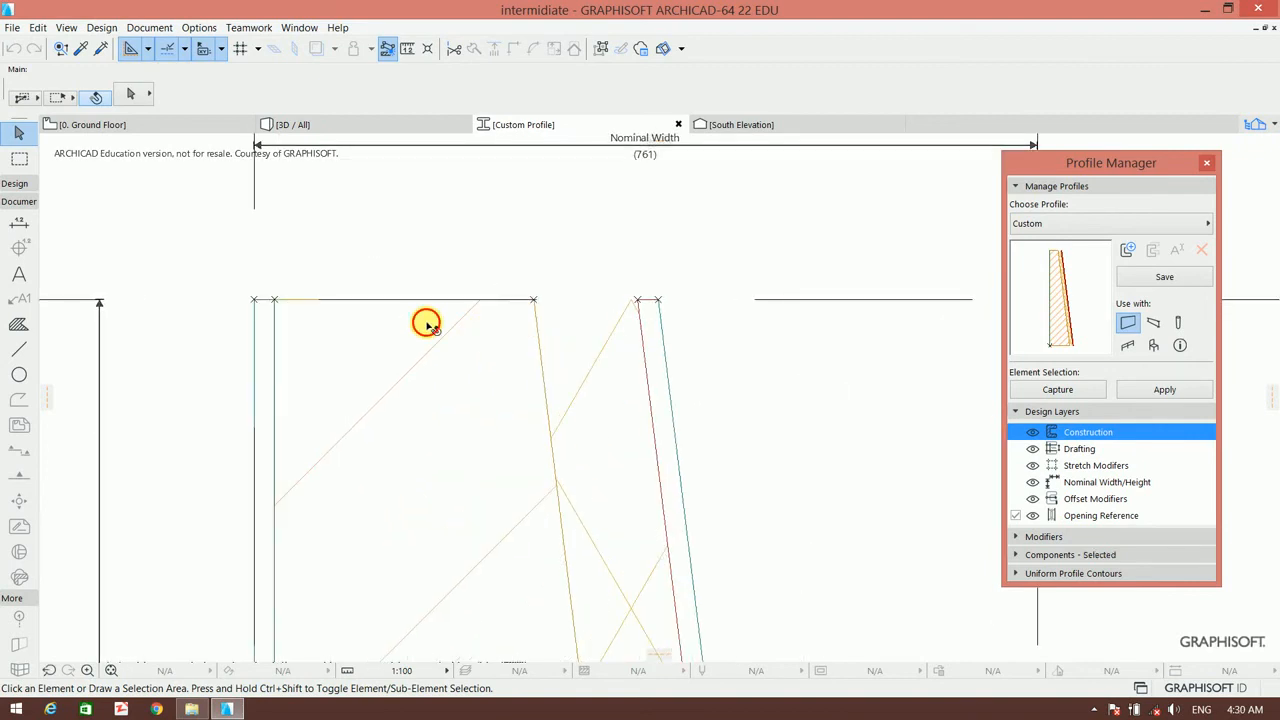
pyautogui.click(426, 323)
pyautogui.scroll(6, 500, 310)
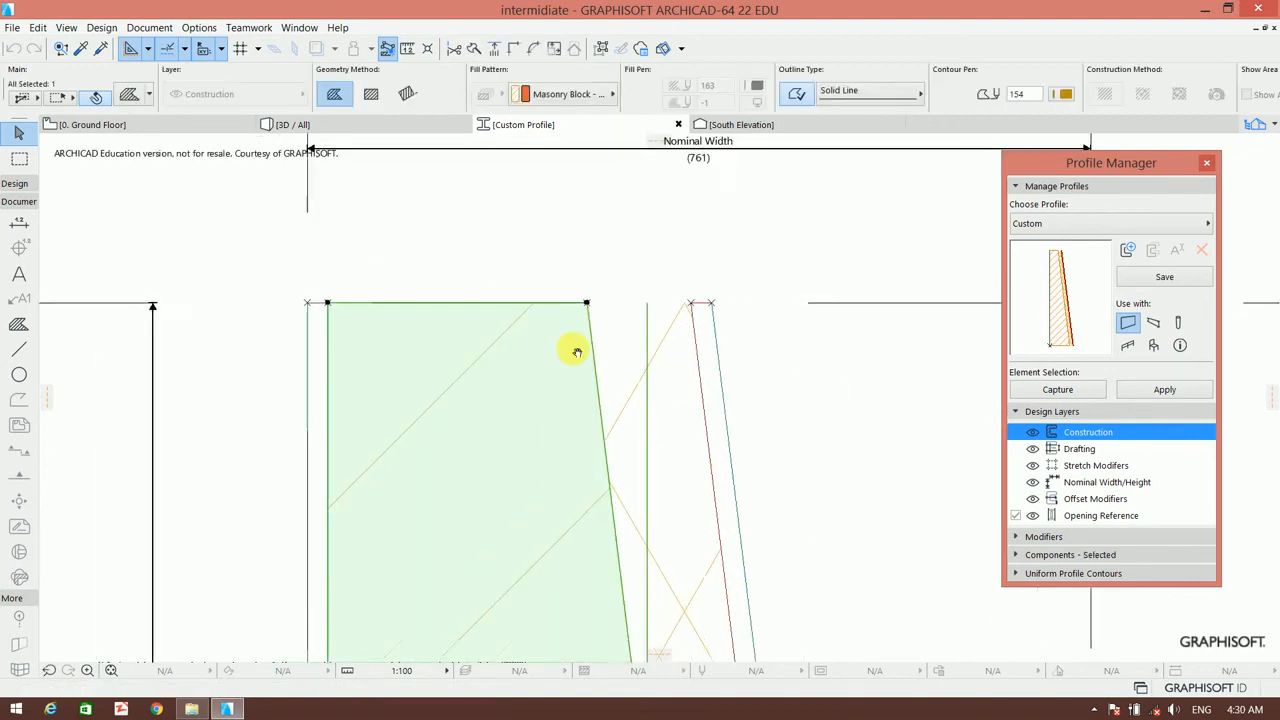
pyautogui.click(553, 300)
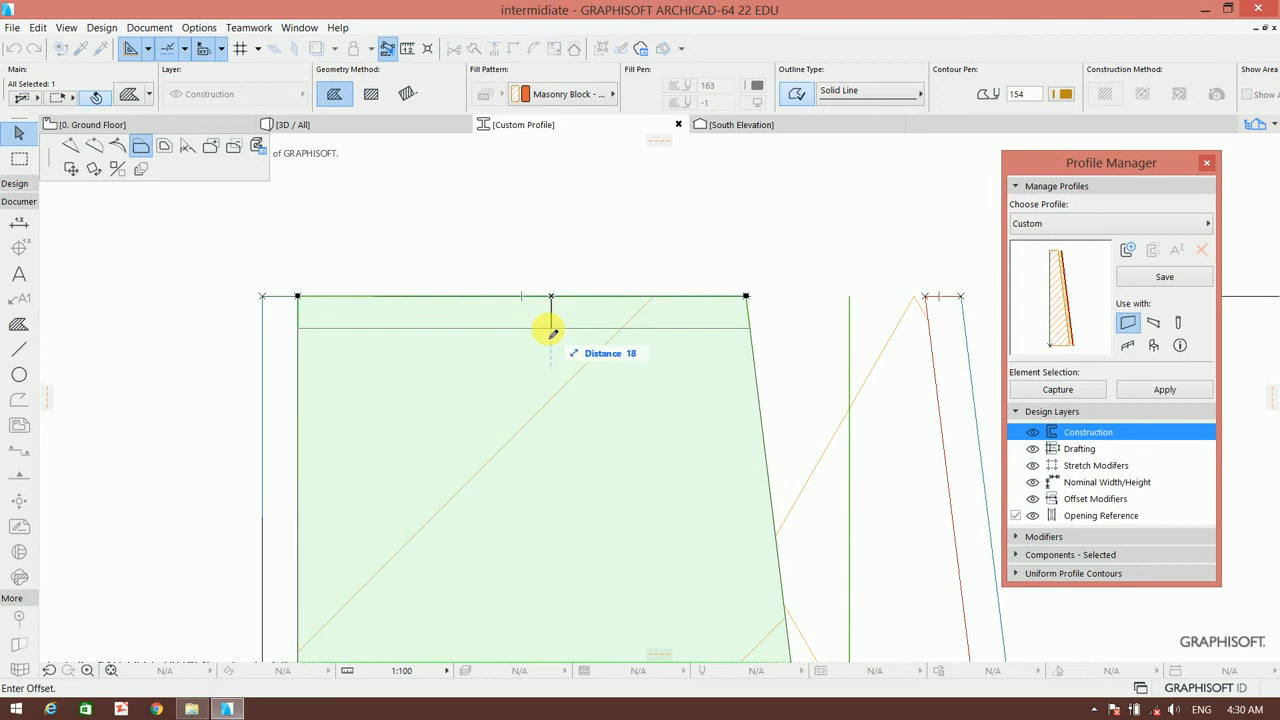
pyautogui.write('20')
pyautogui.press('Return')
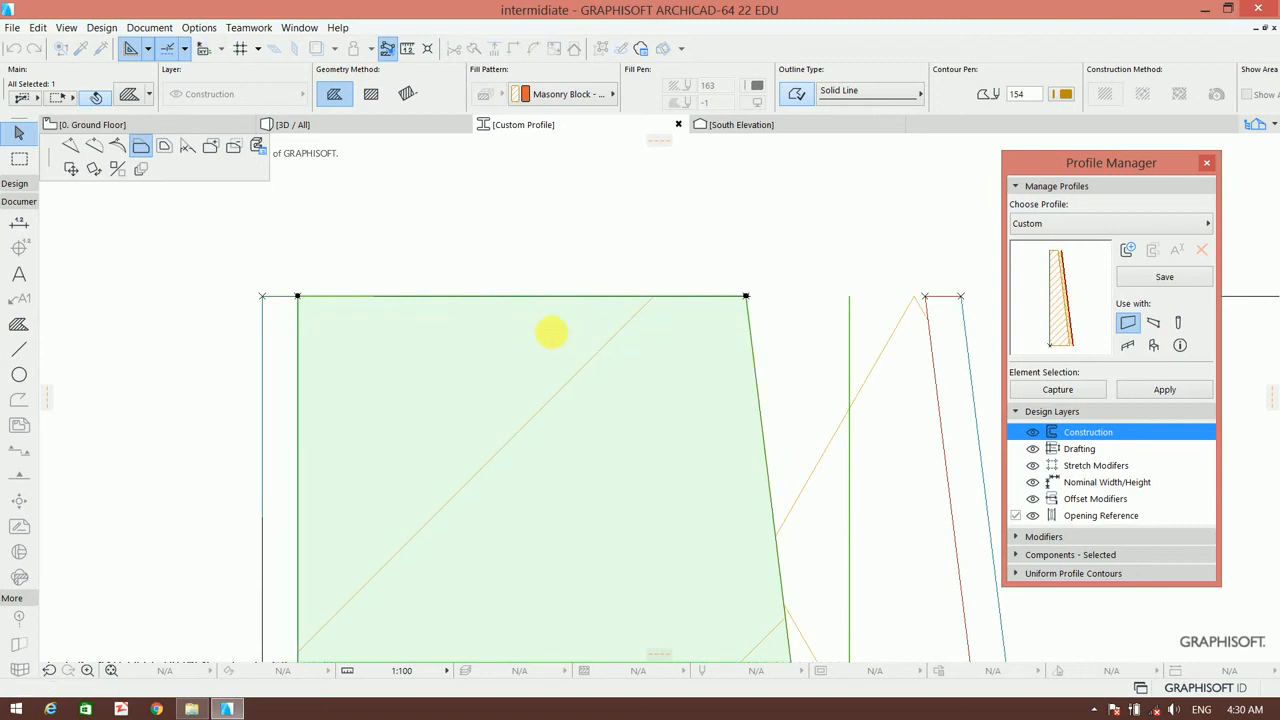
pyautogui.scroll(-4, 600, 190)
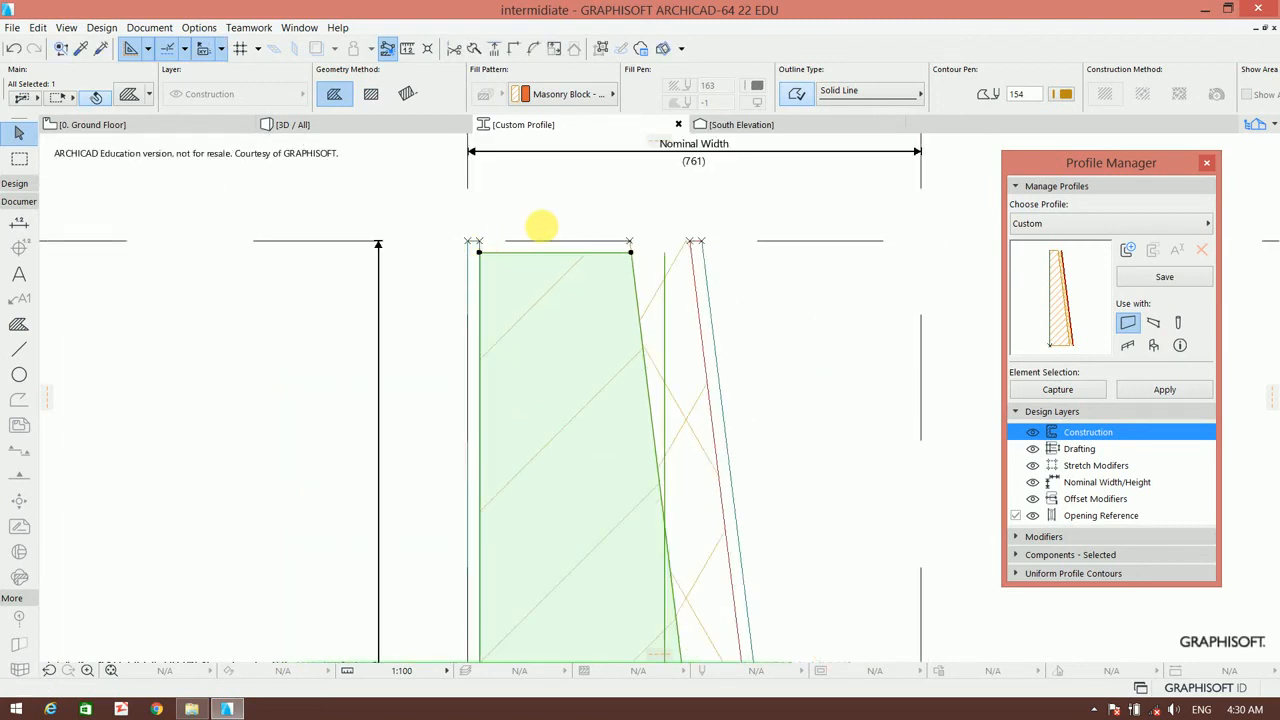
# Extend the vertical gypsum plaster skin across the profile's top to the slanted outer skin as a 20 mm deep strip.
pyautogui.scroll(5, 523, 246)
pyautogui.click(193, 342)
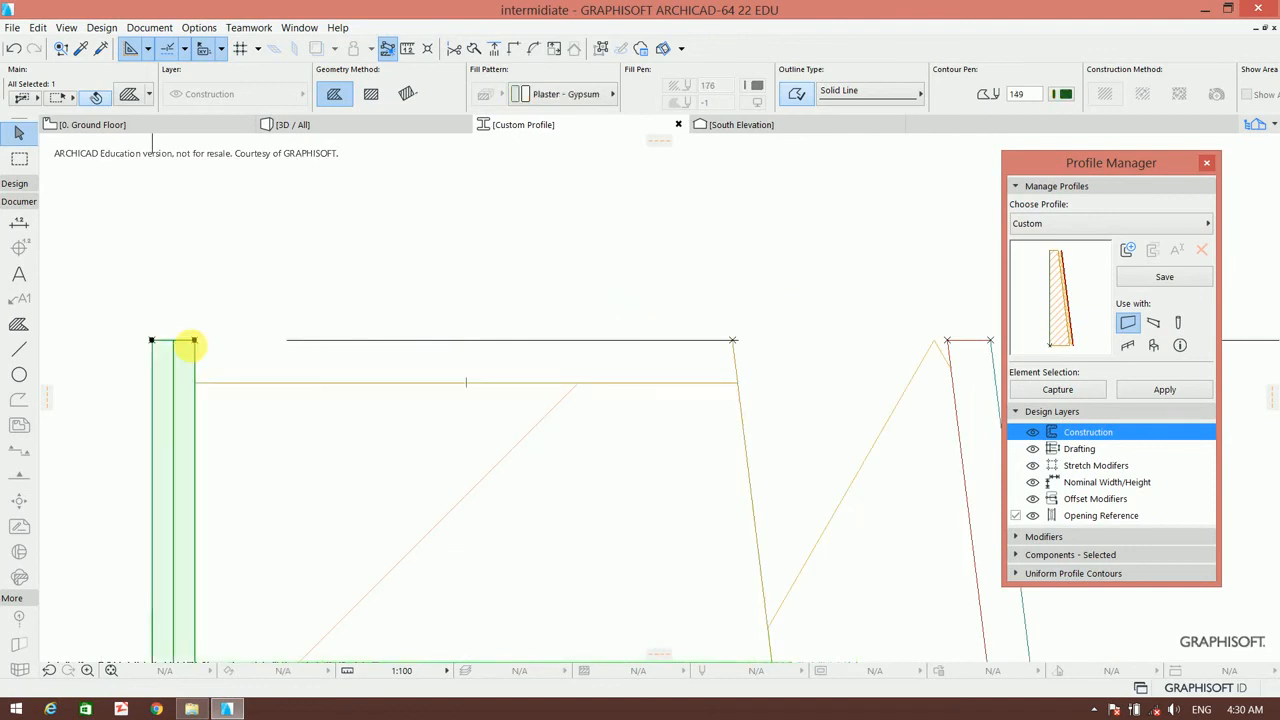
pyautogui.click(193, 342)
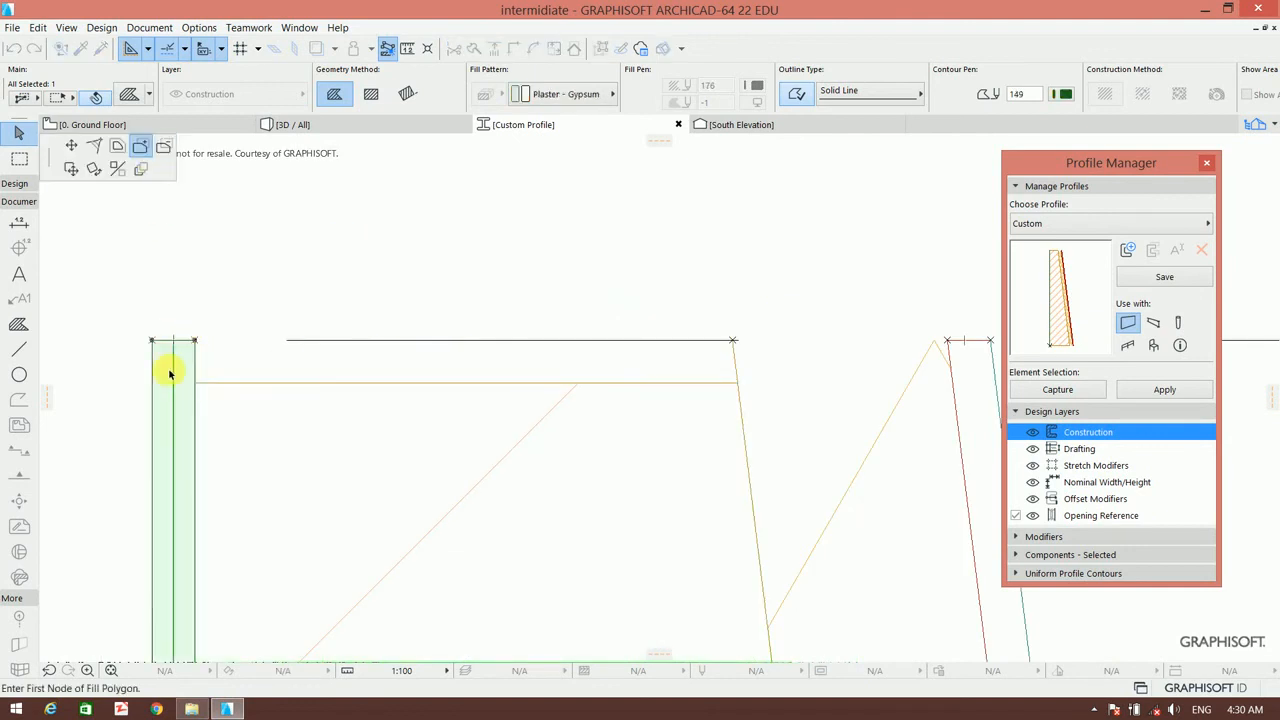
pyautogui.click(195, 343)
pyautogui.scroll(-1, 716, 354)
pyautogui.moveTo(718, 354); pyautogui.dragTo(594, 346, button='middle')
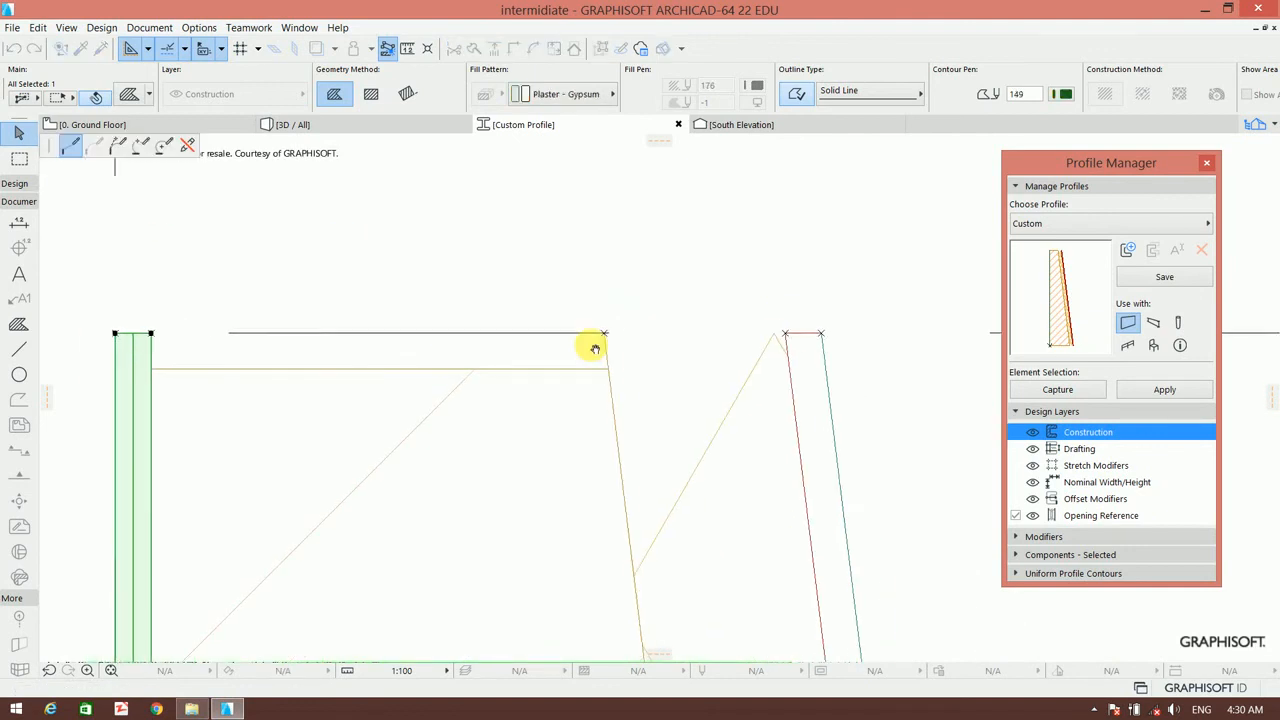
pyautogui.click(782, 336)
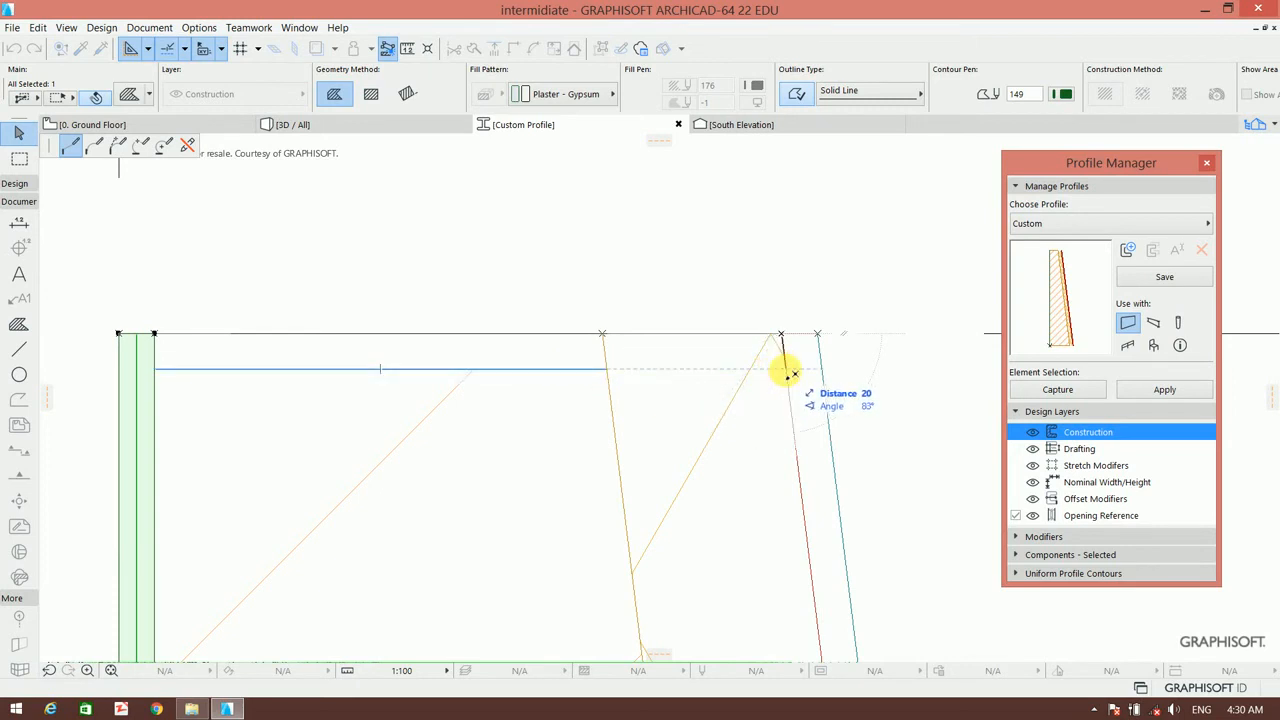
pyautogui.click(155, 369)
pyautogui.click(154, 334)
pyautogui.scroll(-4, 594, 271)
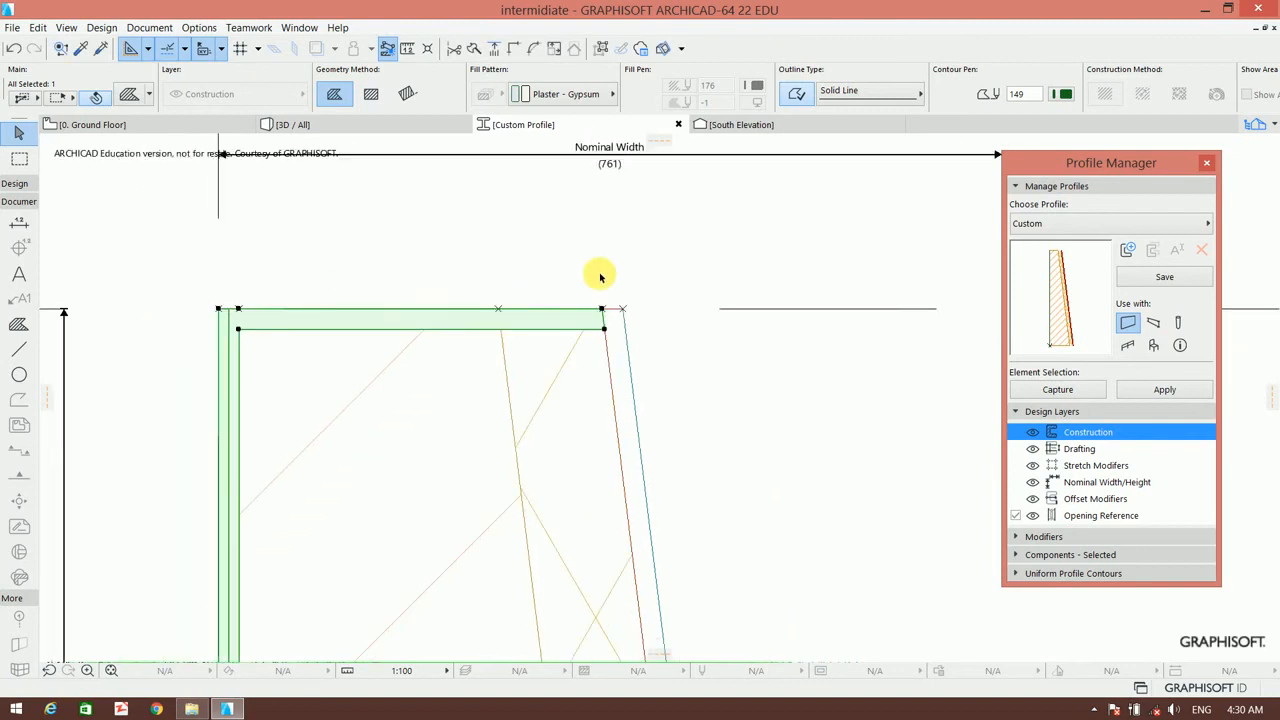
pyautogui.click(656, 250)
pyautogui.scroll(-4, 652, 236)
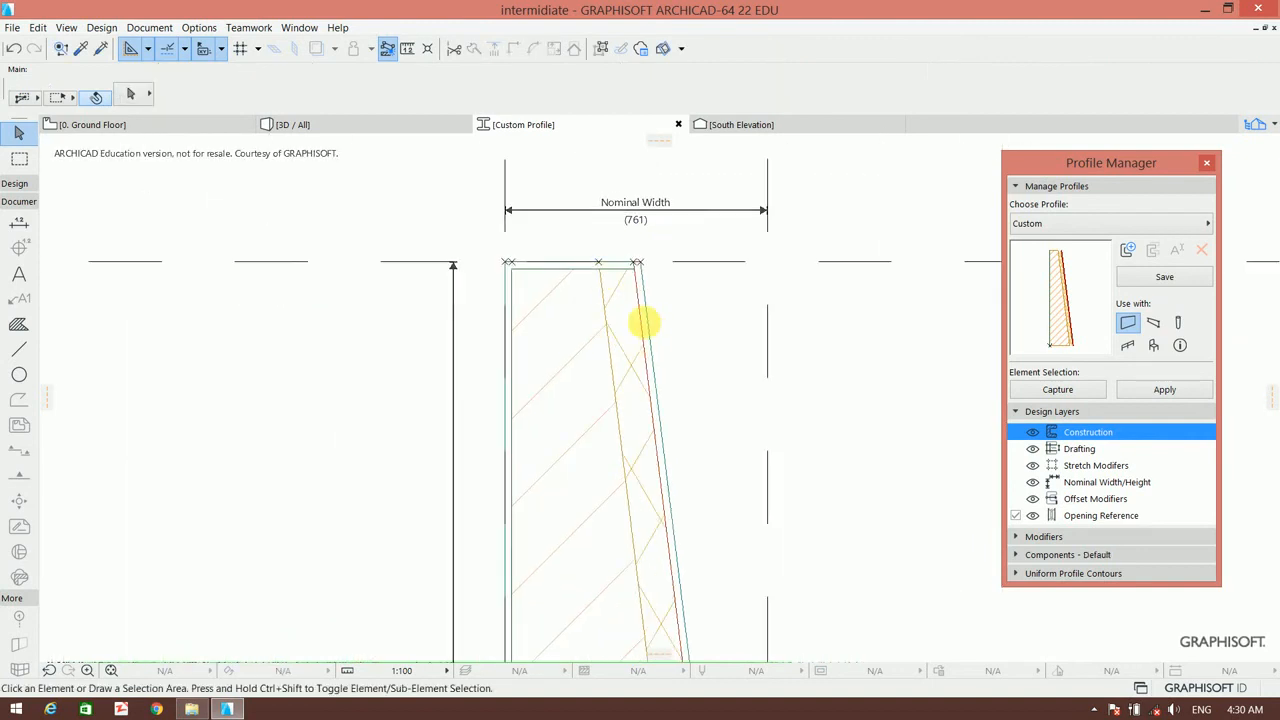
# Trace Tile - Floor fills with the Magic Wand over the vertical plaster skin, the top strip and the slanted outer skin.
pyautogui.moveTo(633, 339); pyautogui.dragTo(606, 247, button='middle')
pyautogui.scroll(-2, 640, 242)
pyautogui.scroll(-1, 658, 237)
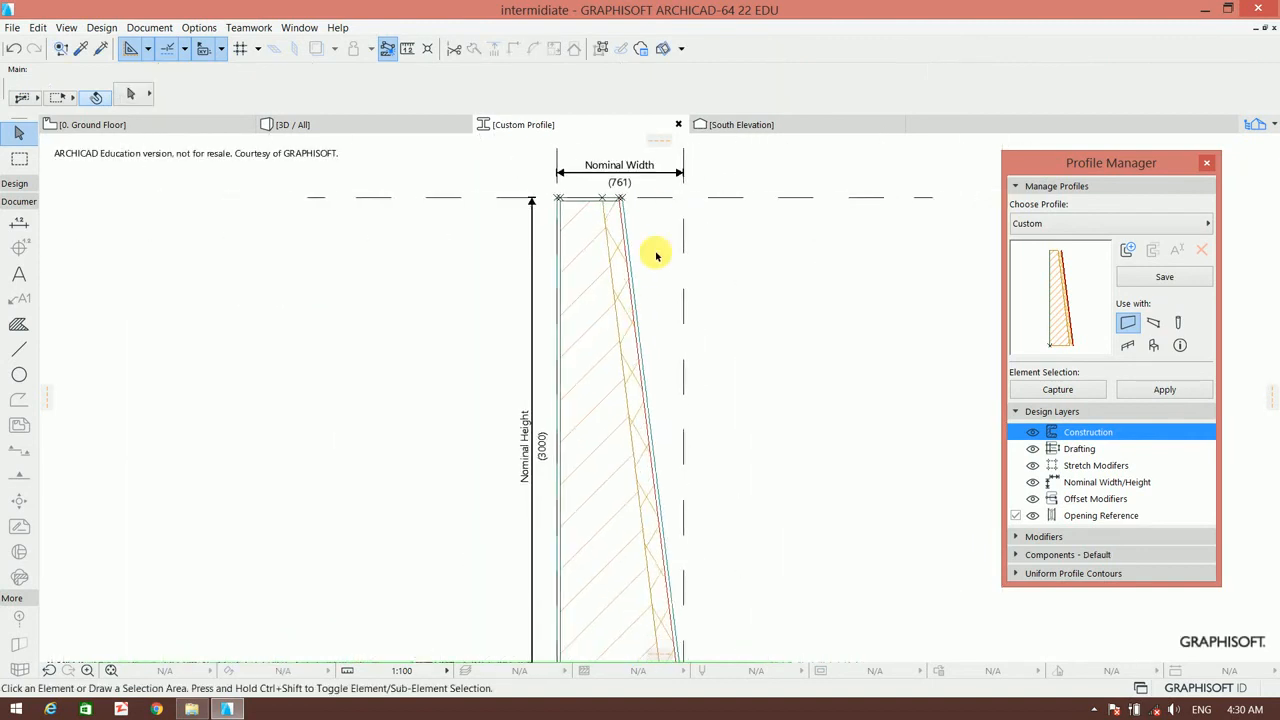
pyautogui.scroll(-2, 600, 420)
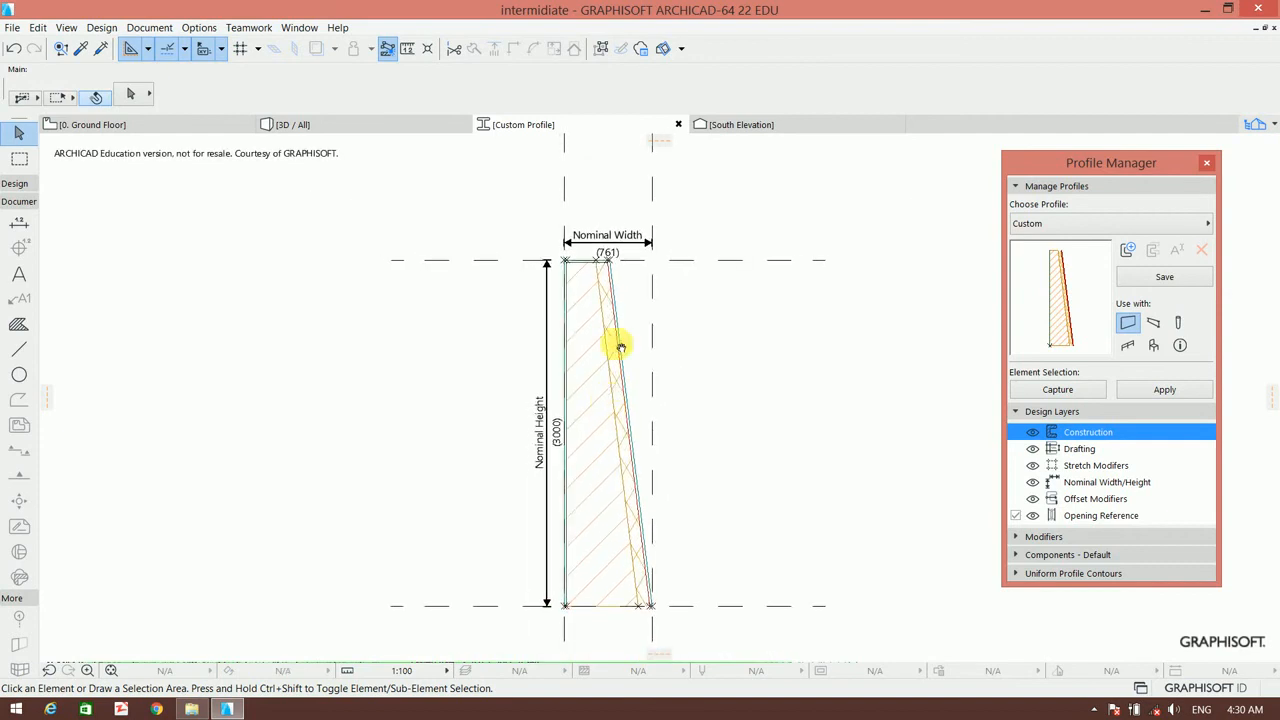
pyautogui.scroll(3, 608, 261)
pyautogui.scroll(2, 537, 257)
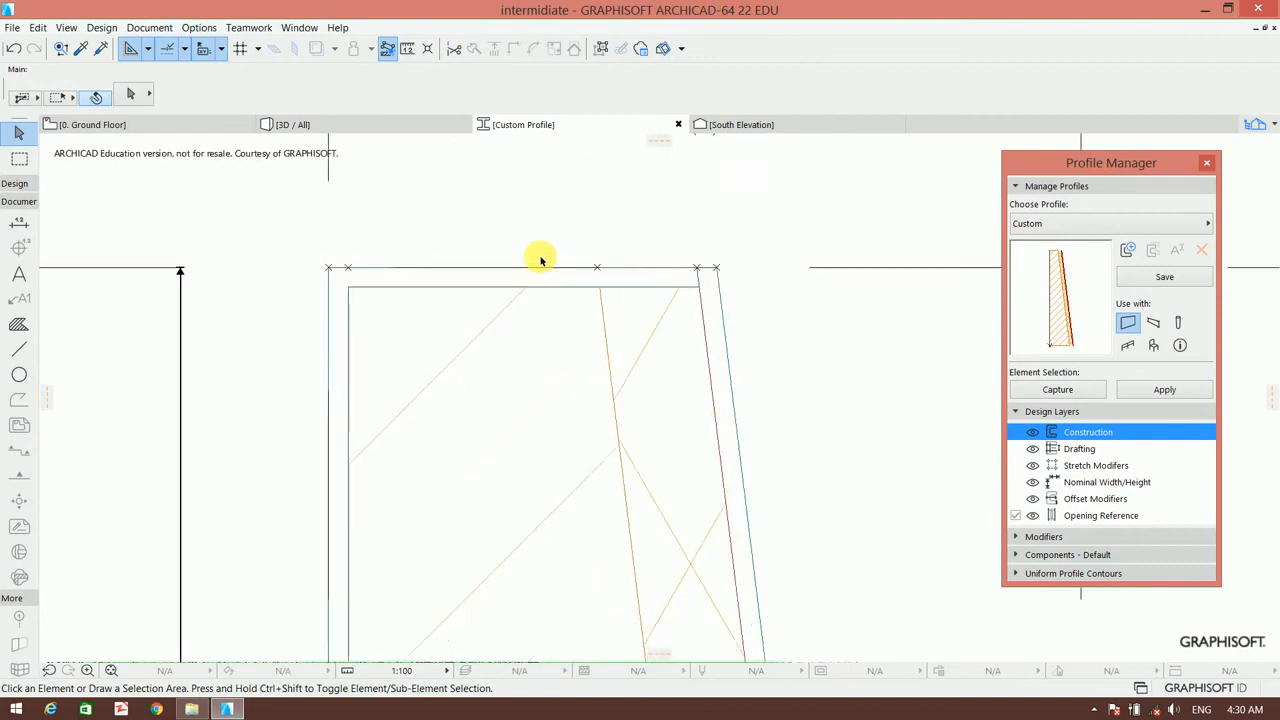
pyautogui.scroll(1, 365, 270)
pyautogui.click(18, 323)
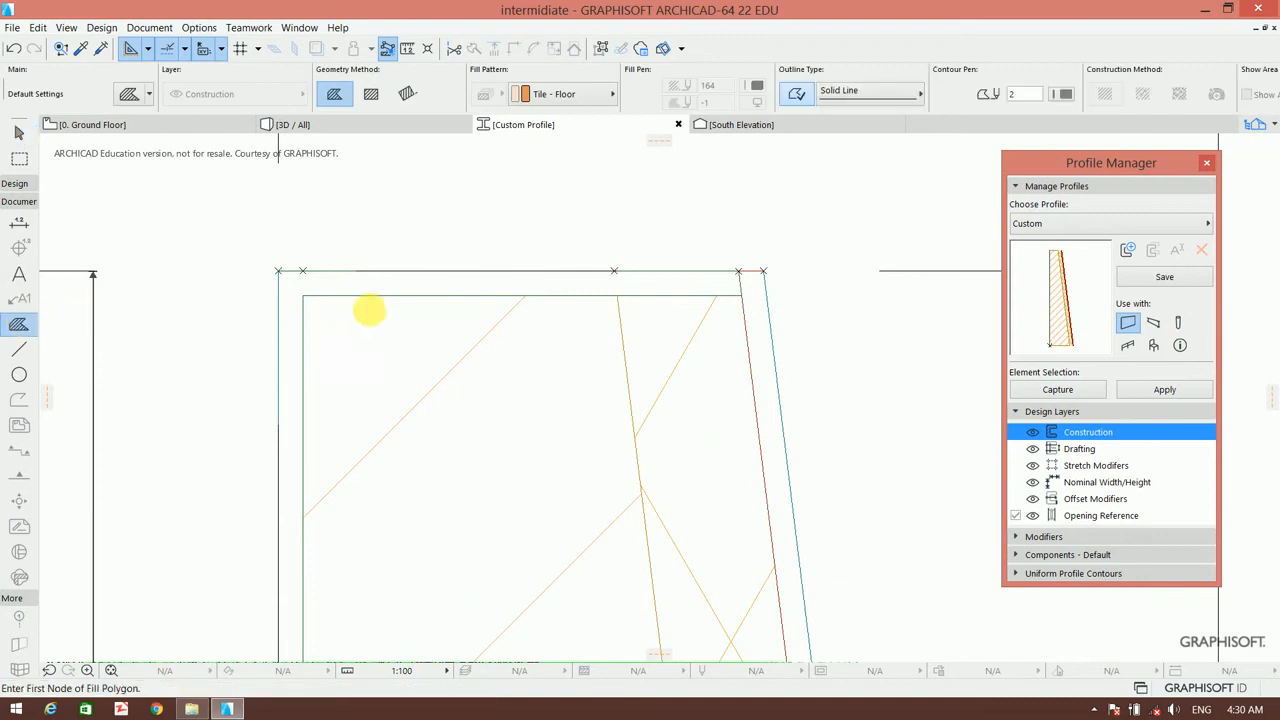
pyautogui.click(385, 290)
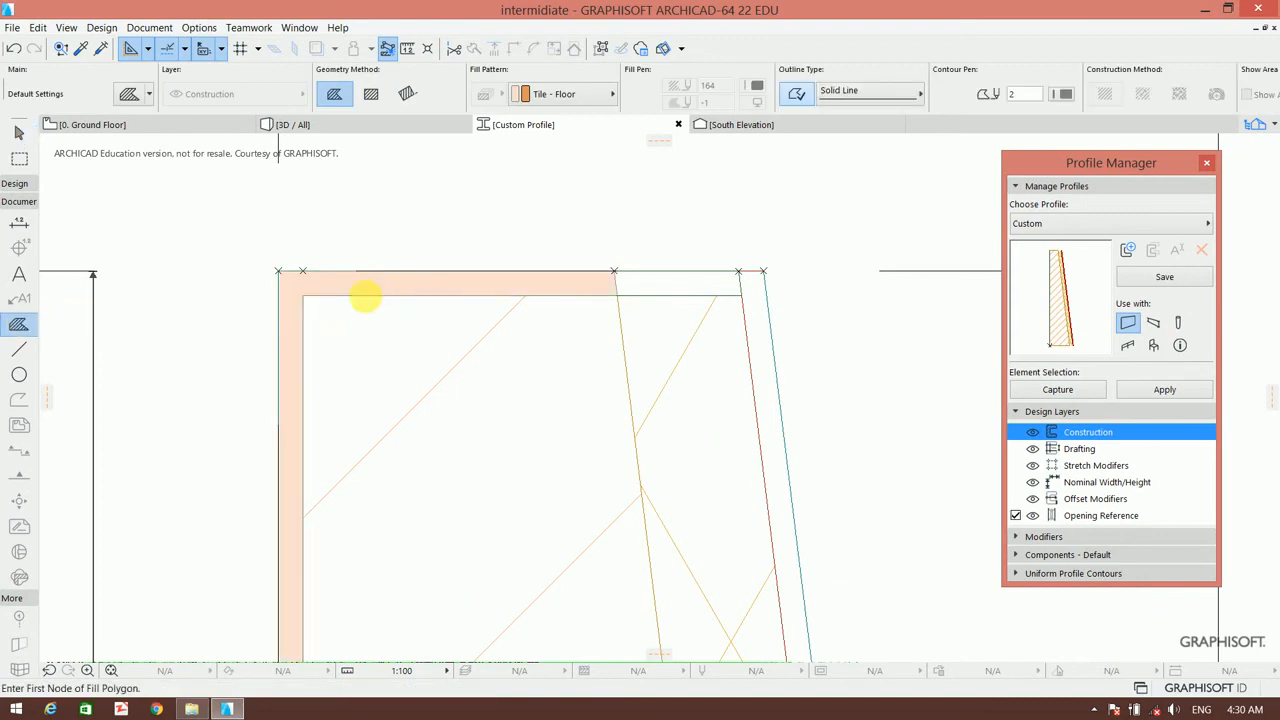
pyautogui.click(661, 285)
pyautogui.click(757, 289)
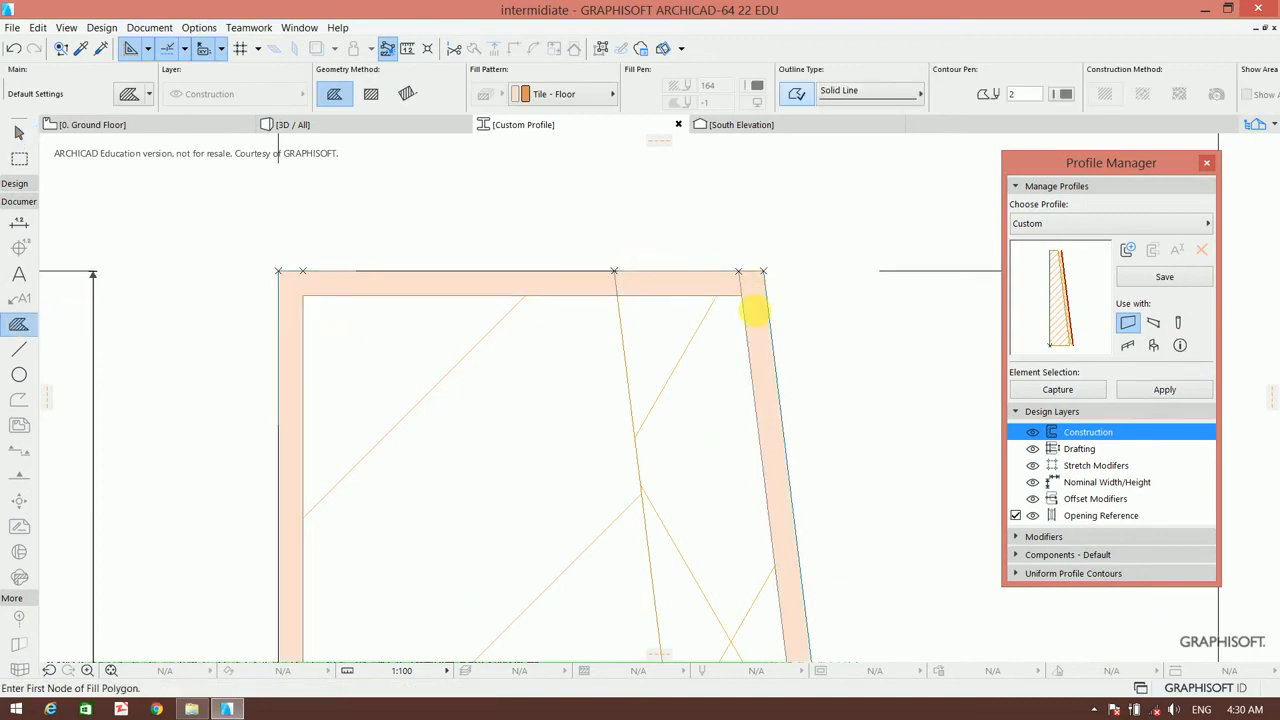
pyautogui.scroll(-3, 623, 186)
pyautogui.scroll(-2, 656, 309)
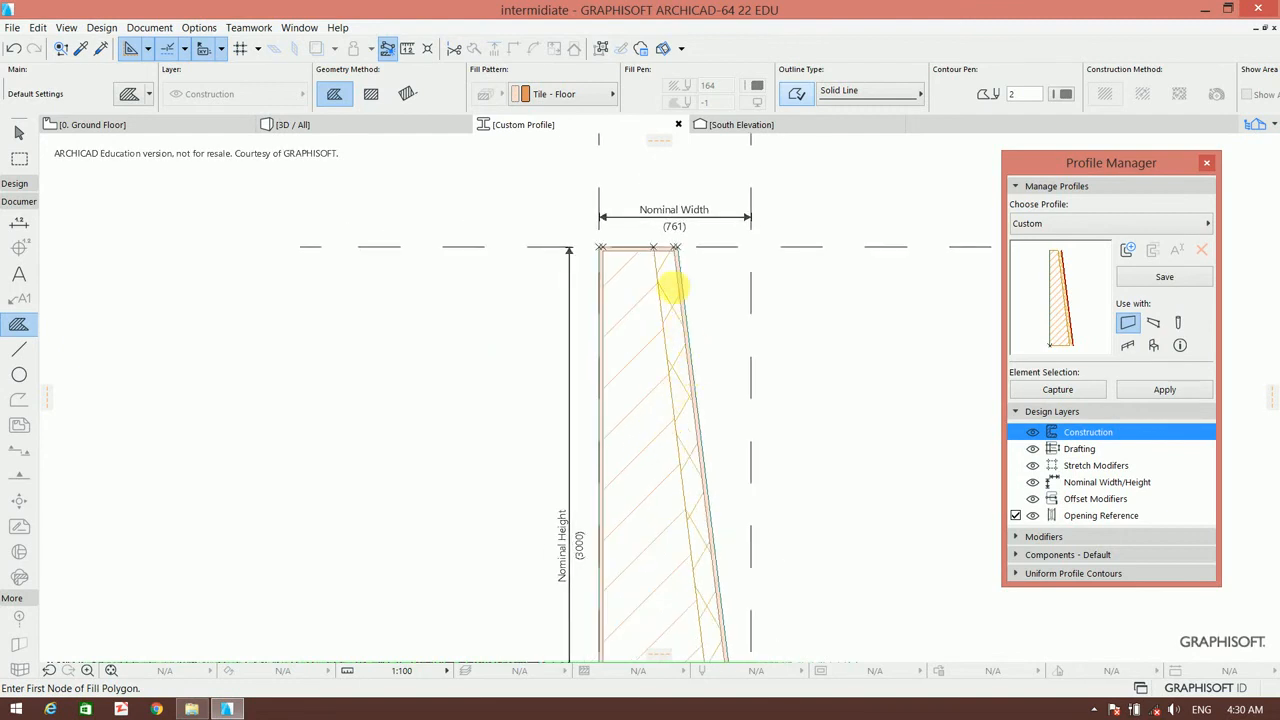
# Apply the edited custom profile to the long middle segment of the curved wall and inspect its top in the 3D view.
pyautogui.click(1150, 393)
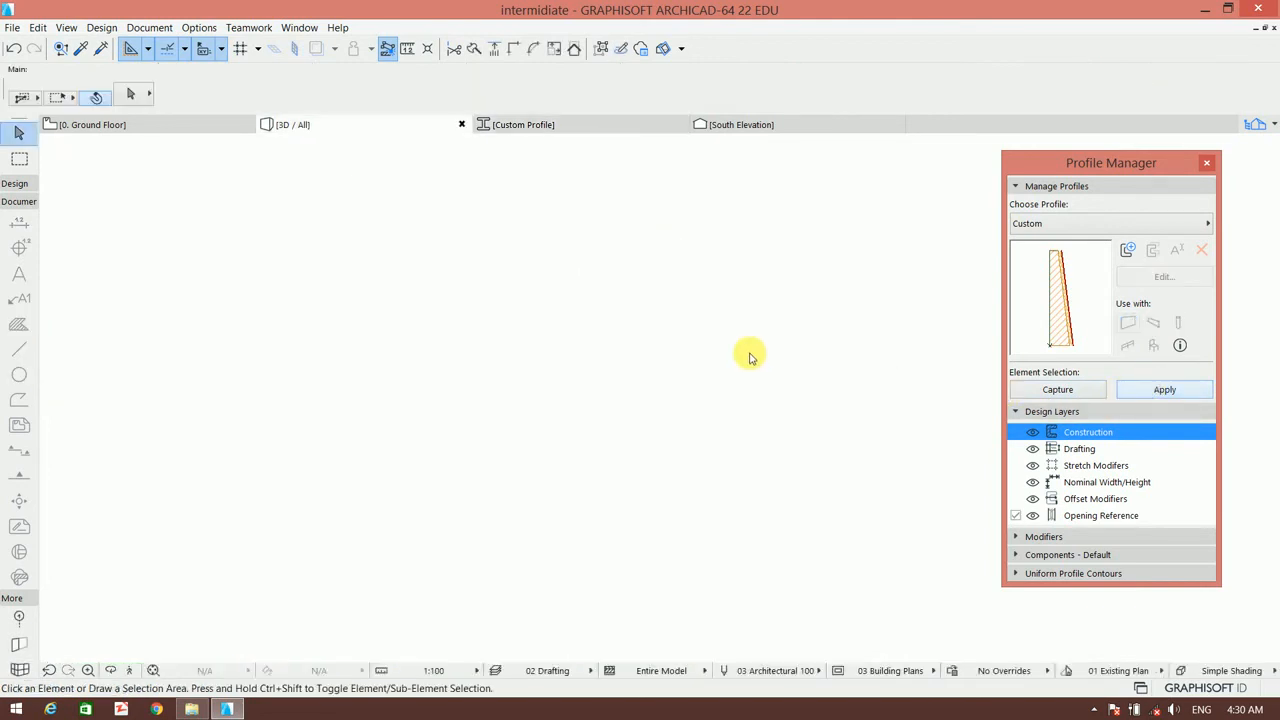
pyautogui.click(305, 125)
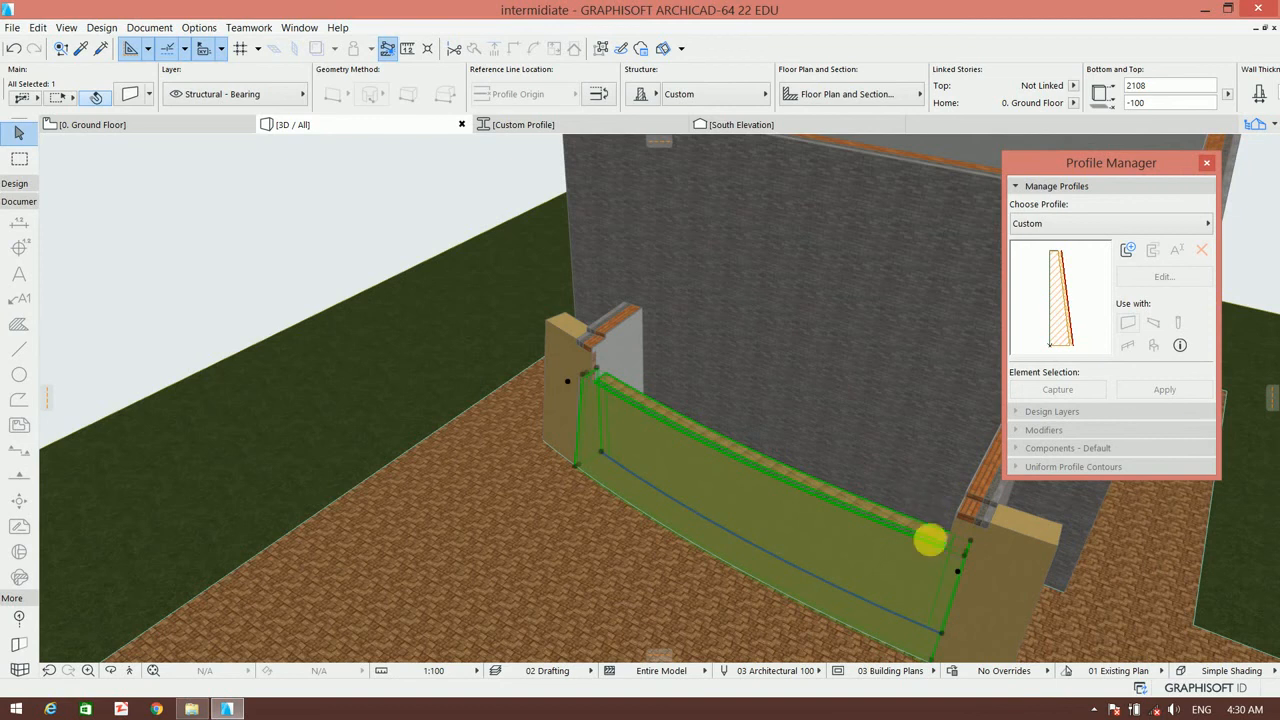
pyautogui.scroll(3, 929, 540)
pyautogui.click(939, 529)
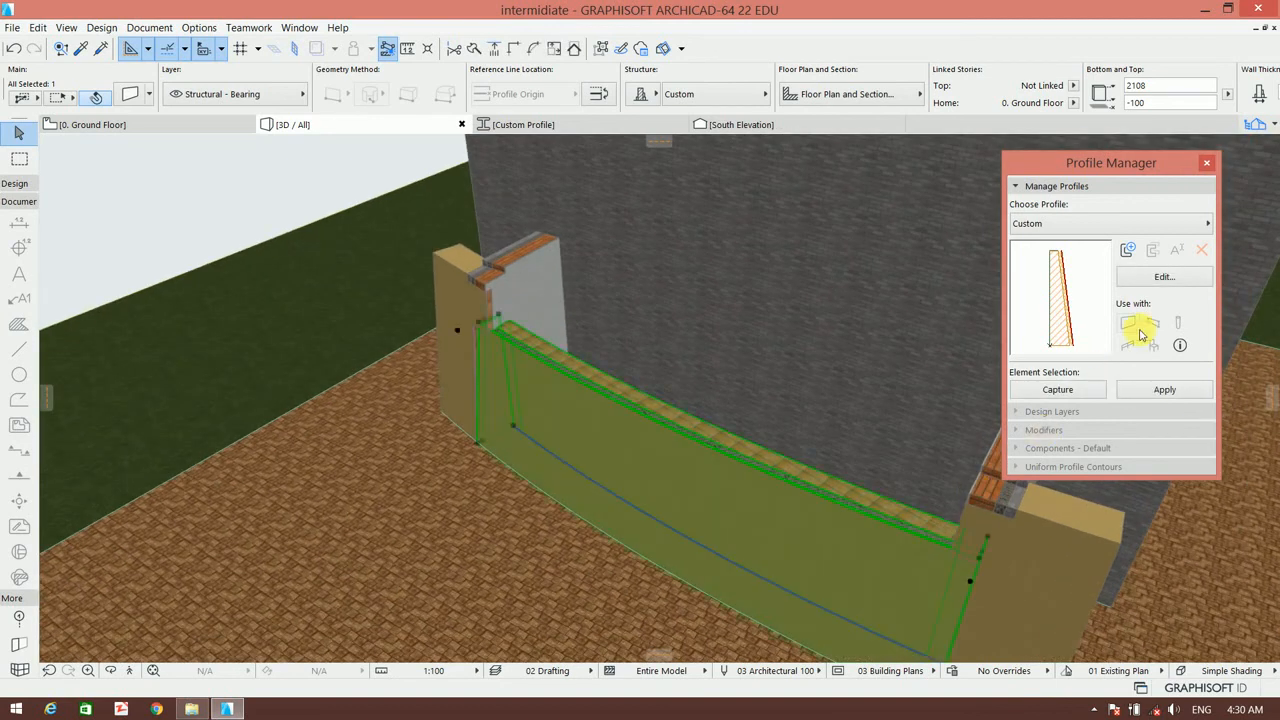
pyautogui.click(1160, 390)
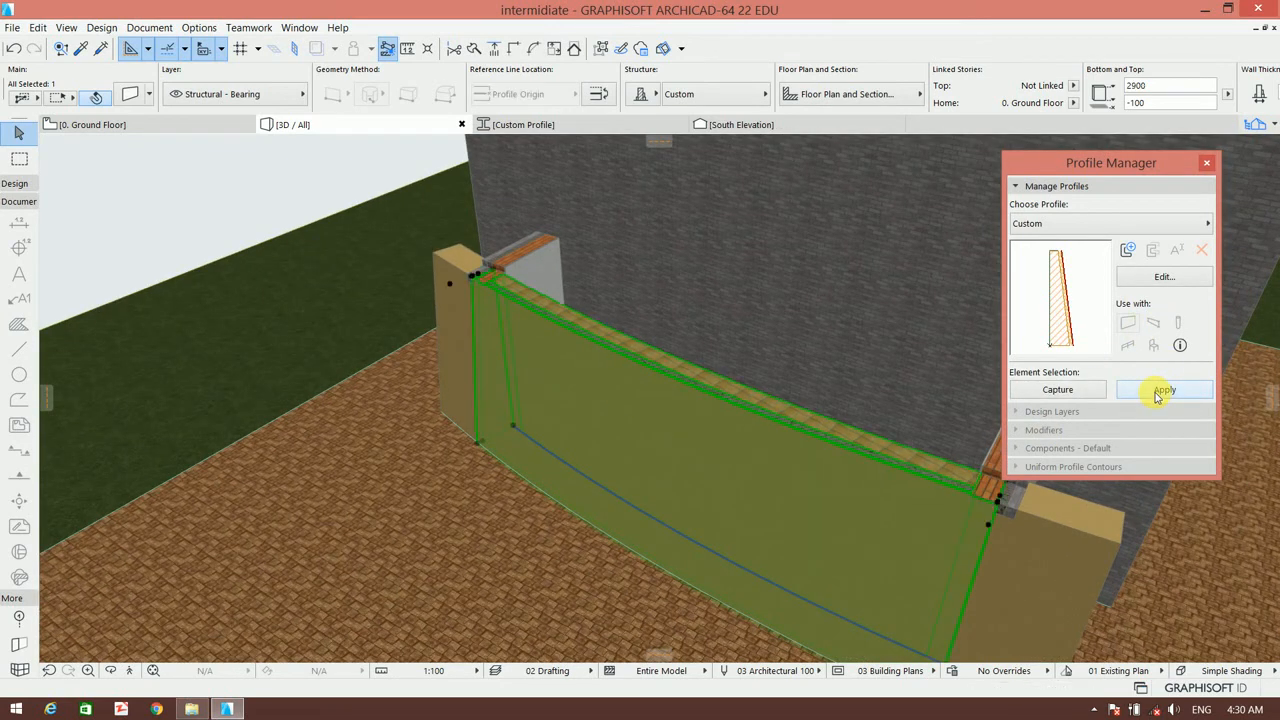
pyautogui.click(263, 194)
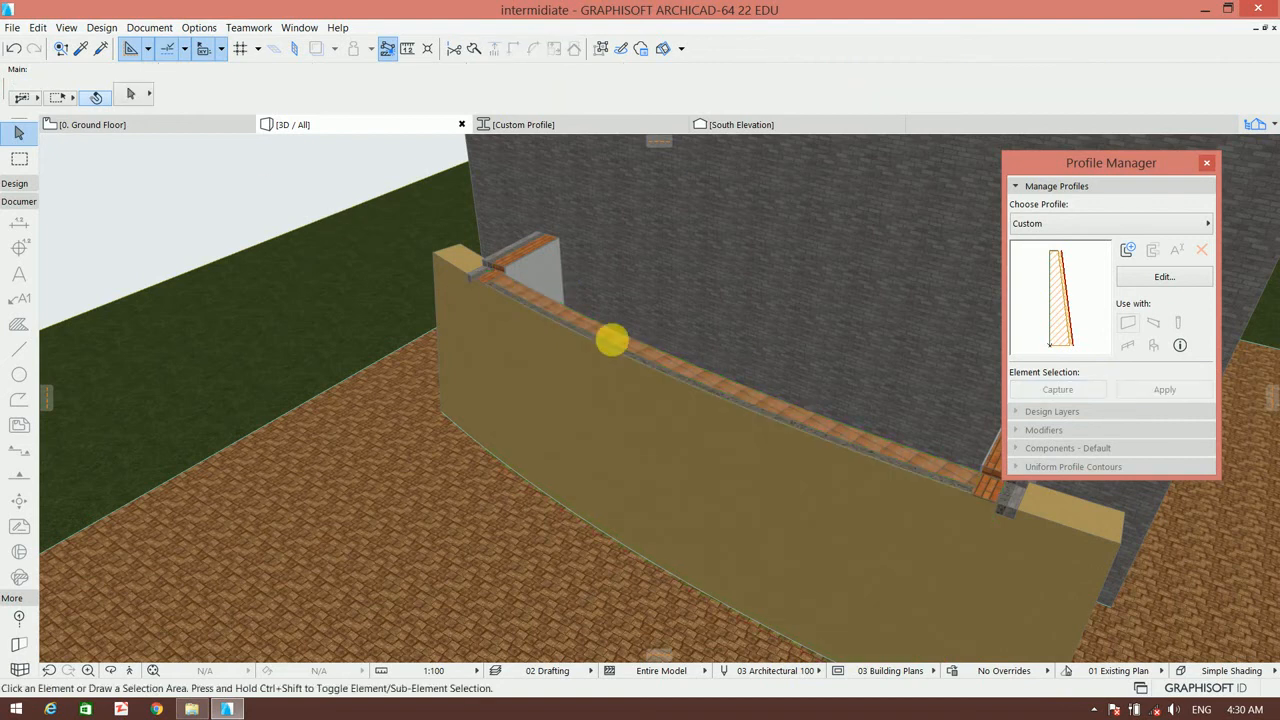
pyautogui.keyDown('shift'); pyautogui.moveTo(837, 452); pyautogui.dragTo(689, 517, button='middle'); pyautogui.keyUp('shift')
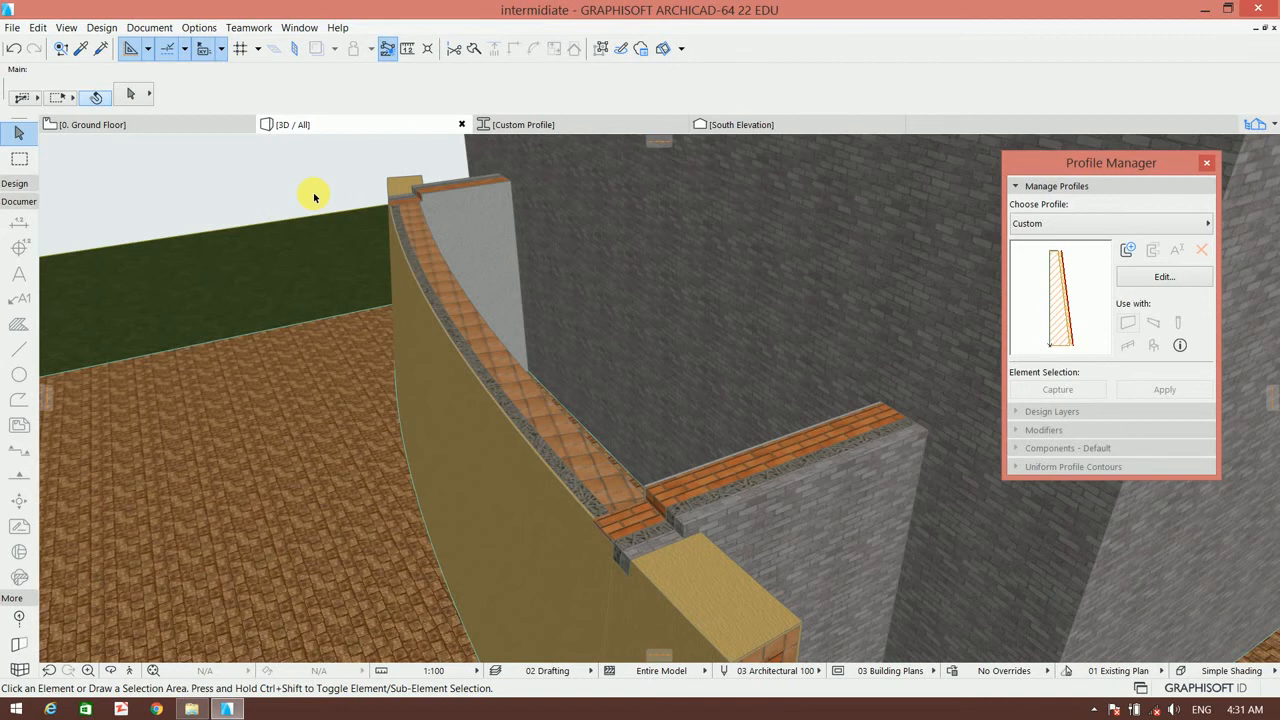
# Delete the insulation and masonry block core fills from the custom profile of the curved wall's long middle segment.
pyautogui.click(526, 408)
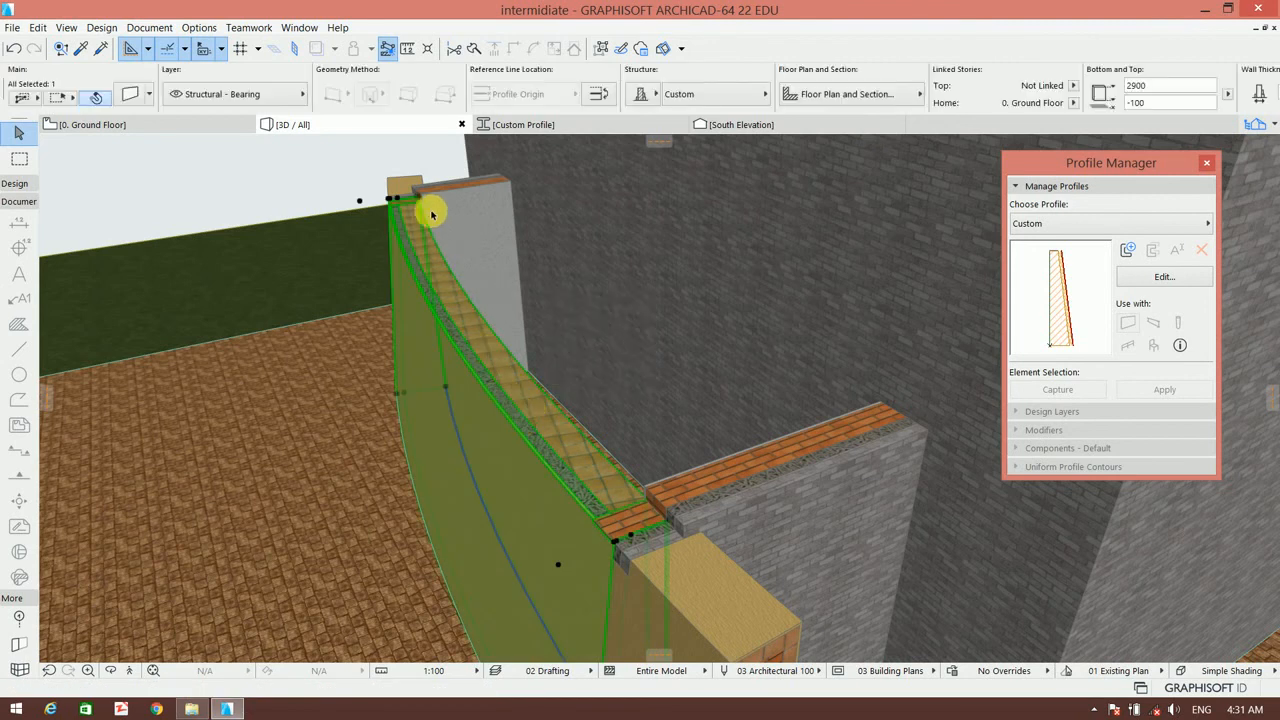
pyautogui.click(1147, 279)
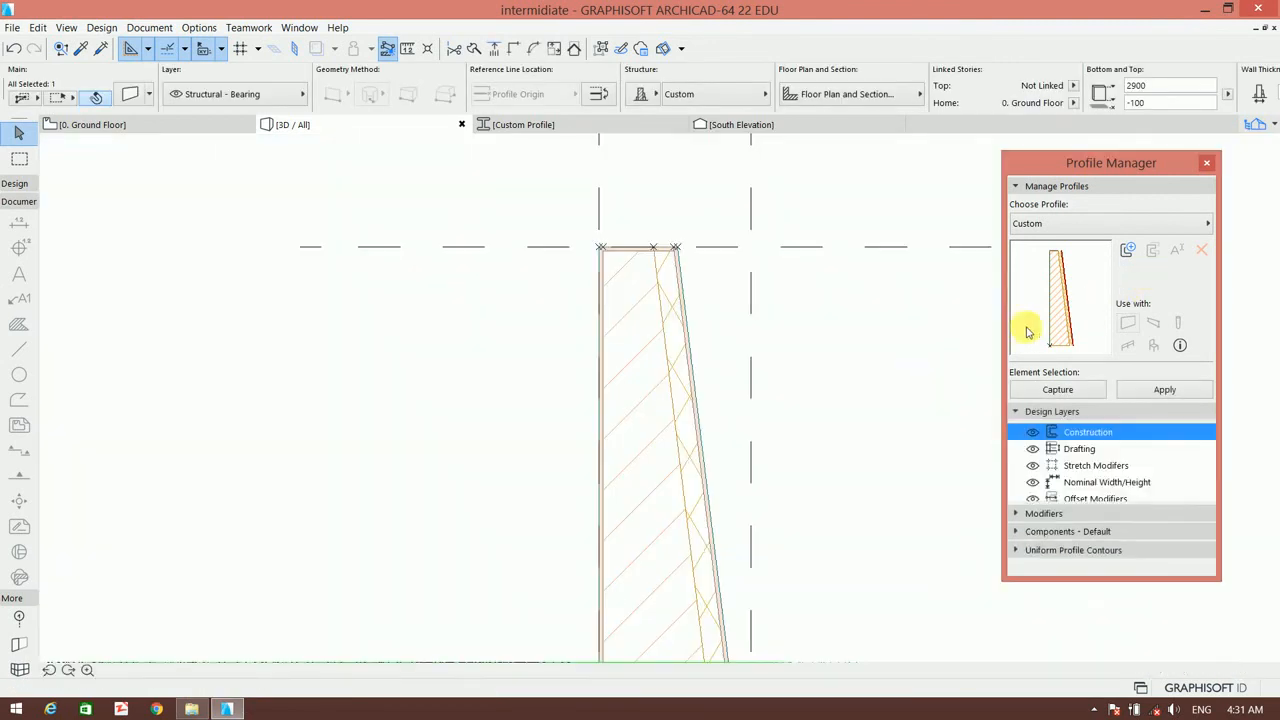
pyautogui.scroll(4, 677, 243)
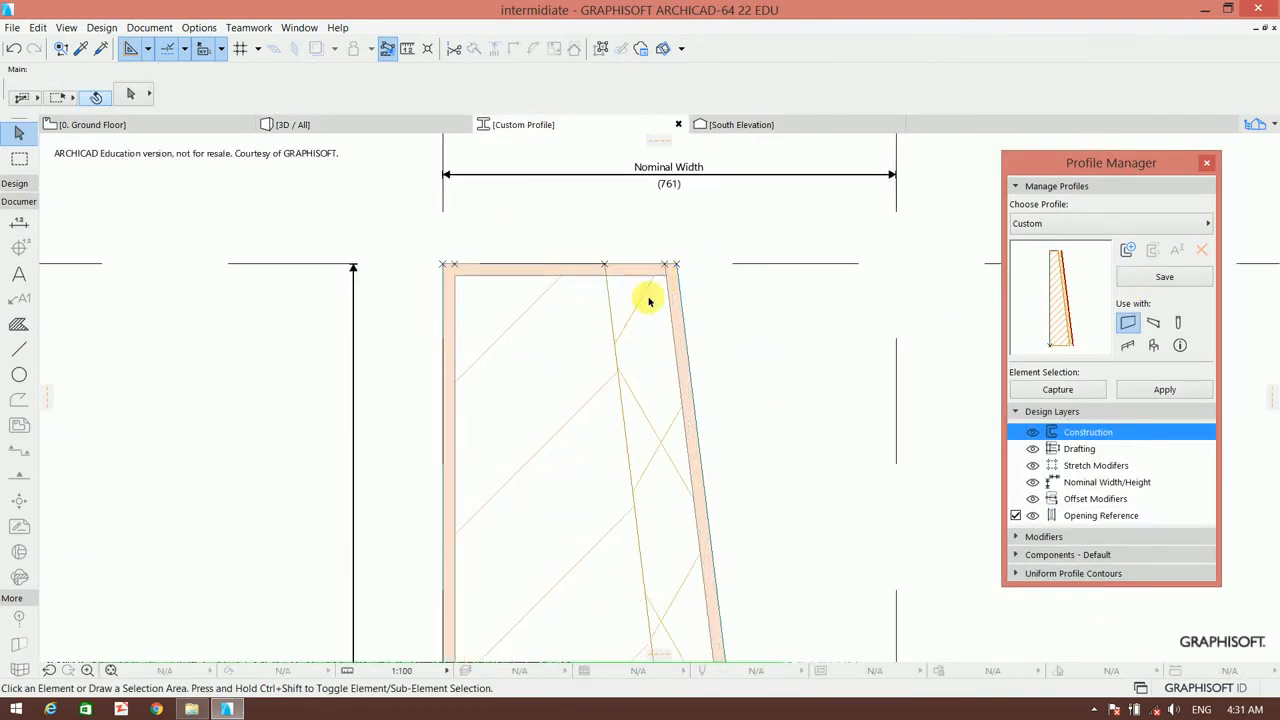
pyautogui.click(634, 306)
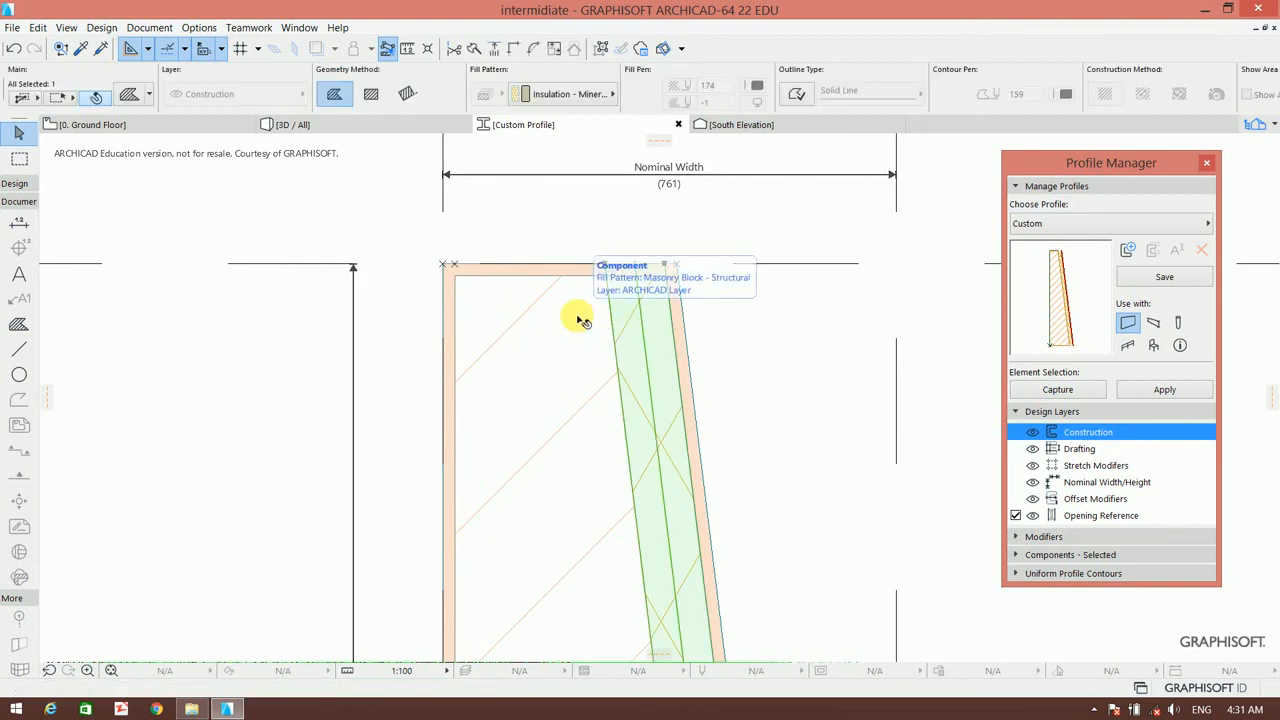
pyautogui.scroll(3, 628, 272)
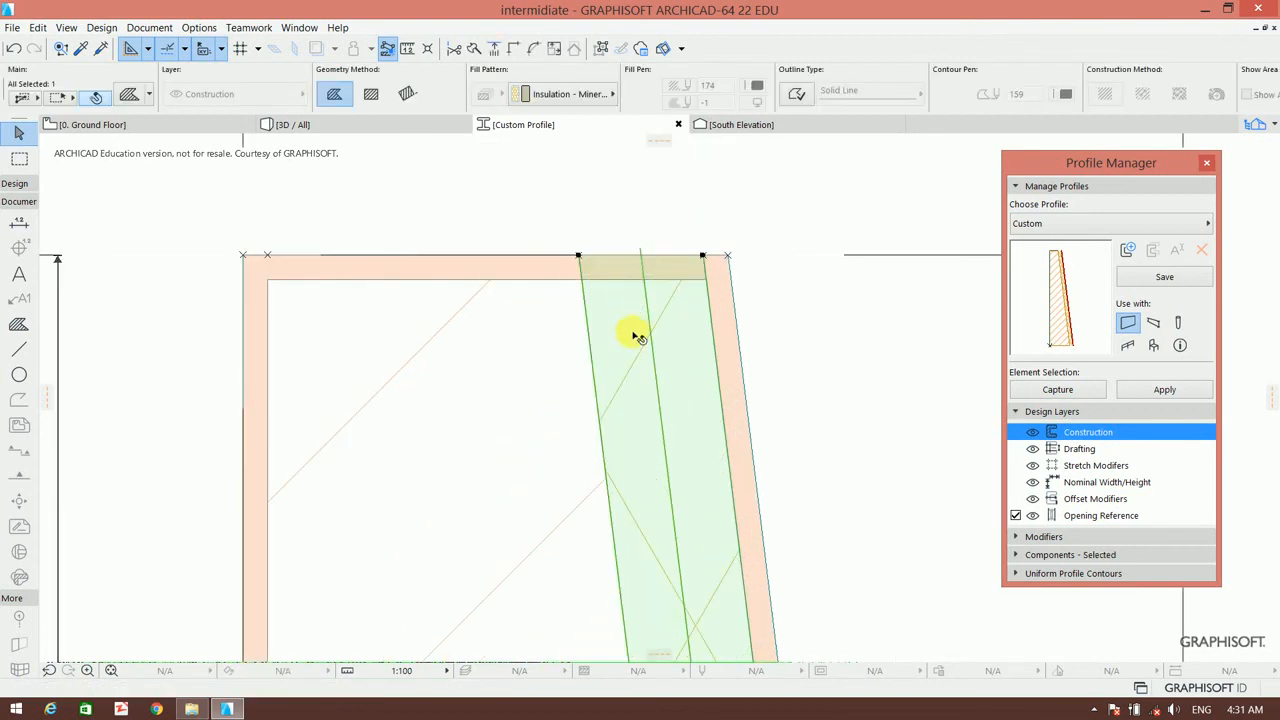
pyautogui.press('Escape')
pyautogui.click(512, 373)
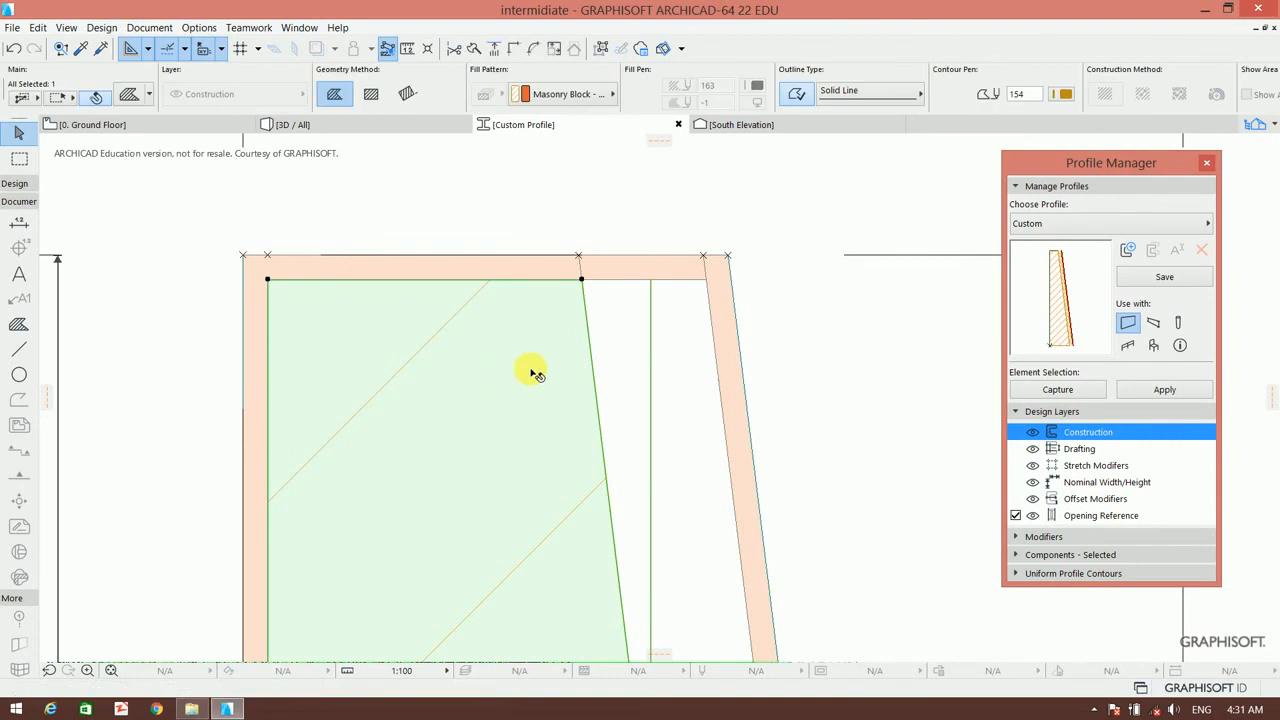
pyautogui.press('Delete')
pyautogui.scroll(-5, 590, 298)
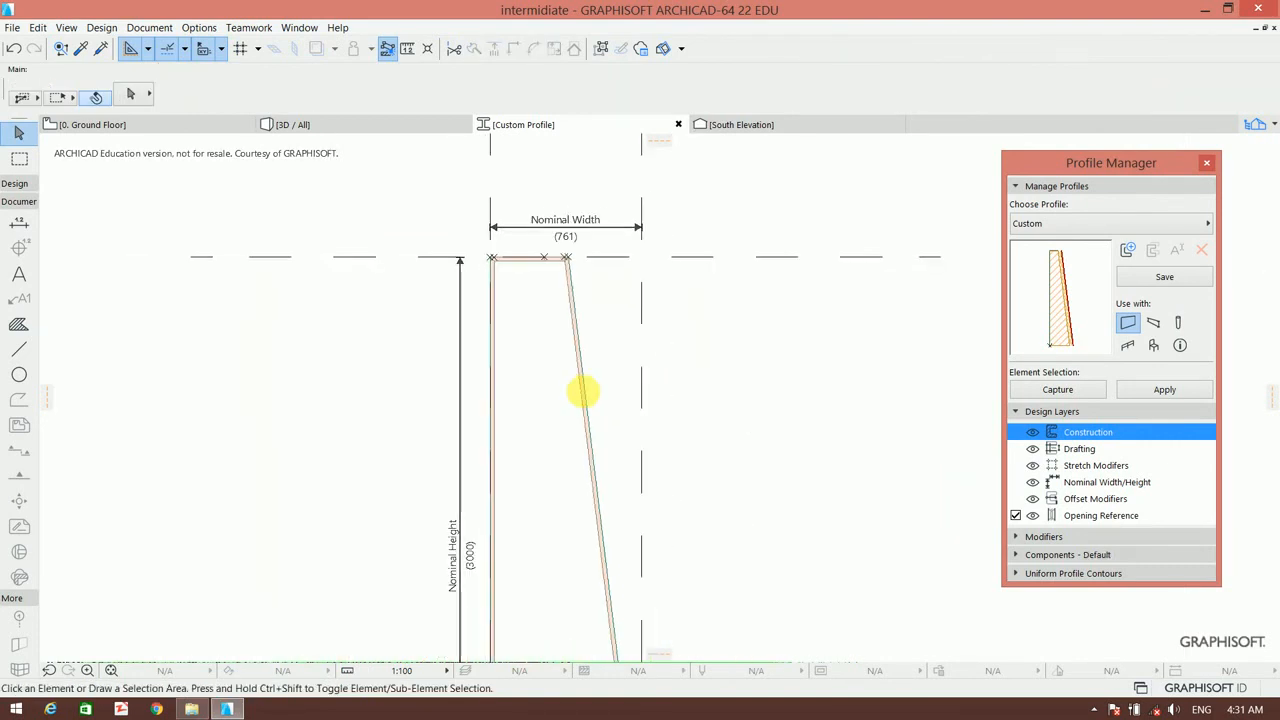
# Fill the profile's emptied core with Tile - Floor using the Magic Wand and apply the profile to the middle segment.
pyautogui.click(18, 322)
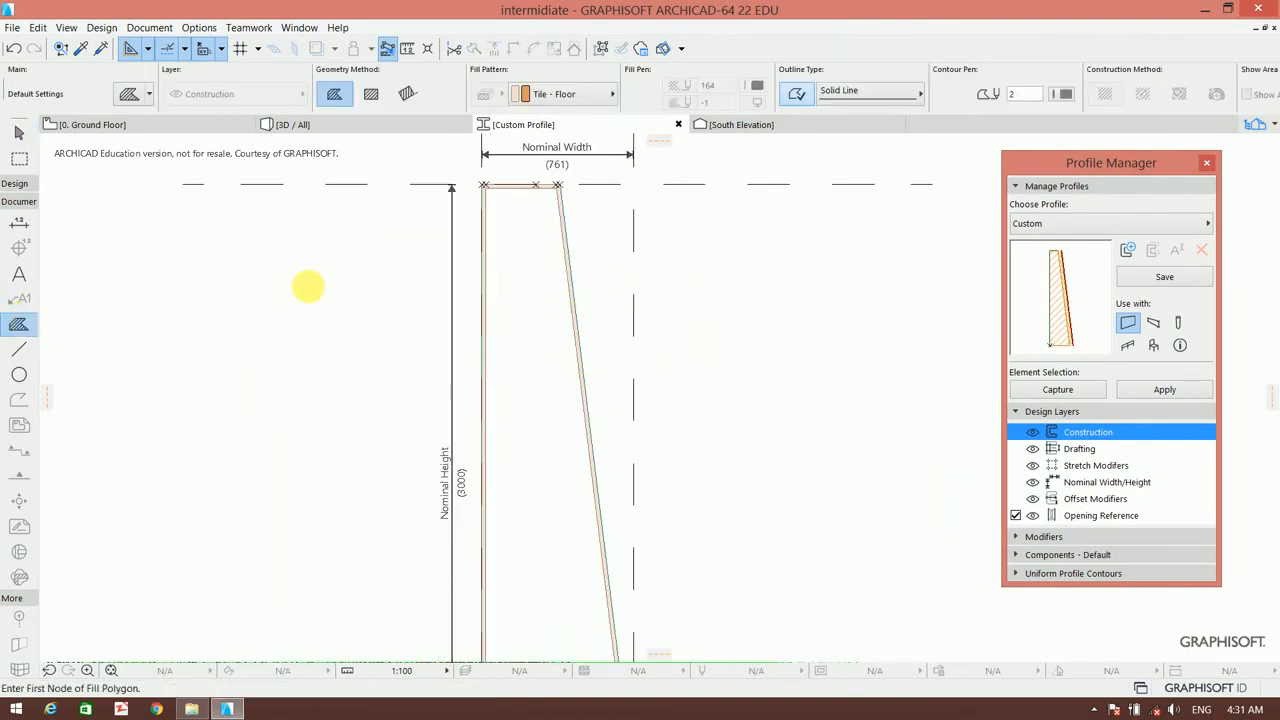
pyautogui.click(521, 291)
pyautogui.click(1163, 390)
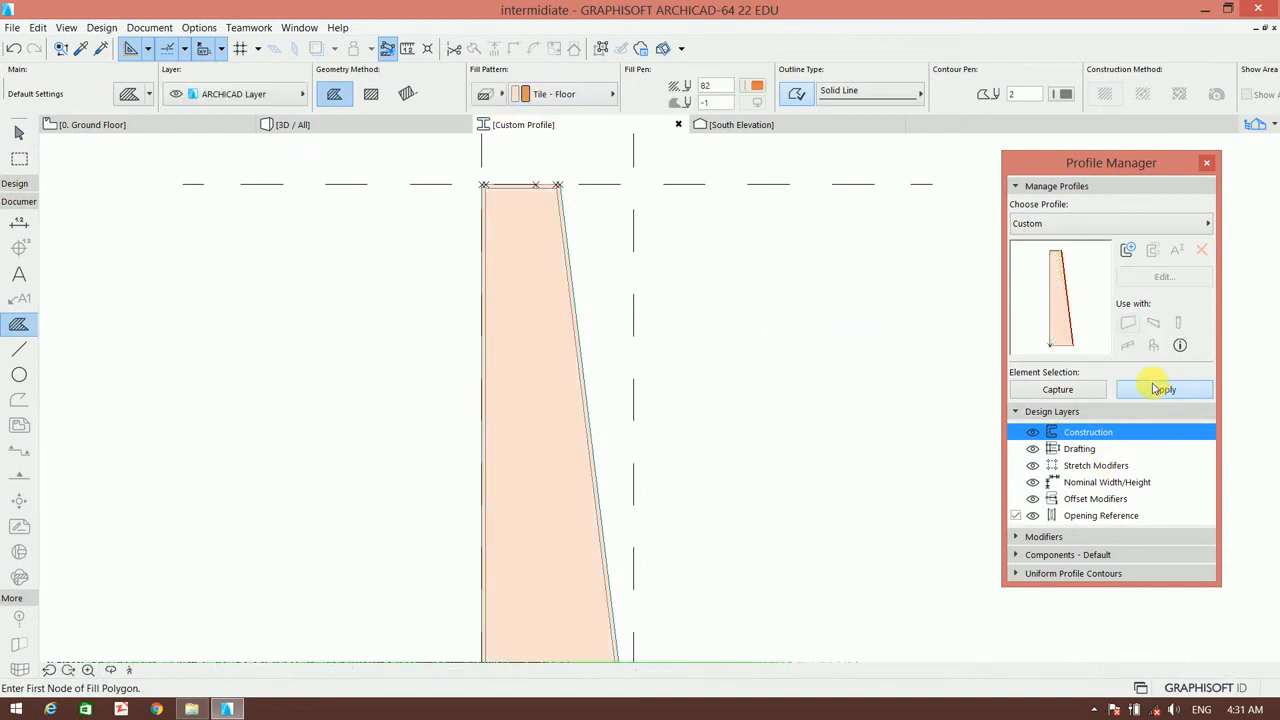
pyautogui.click(294, 124)
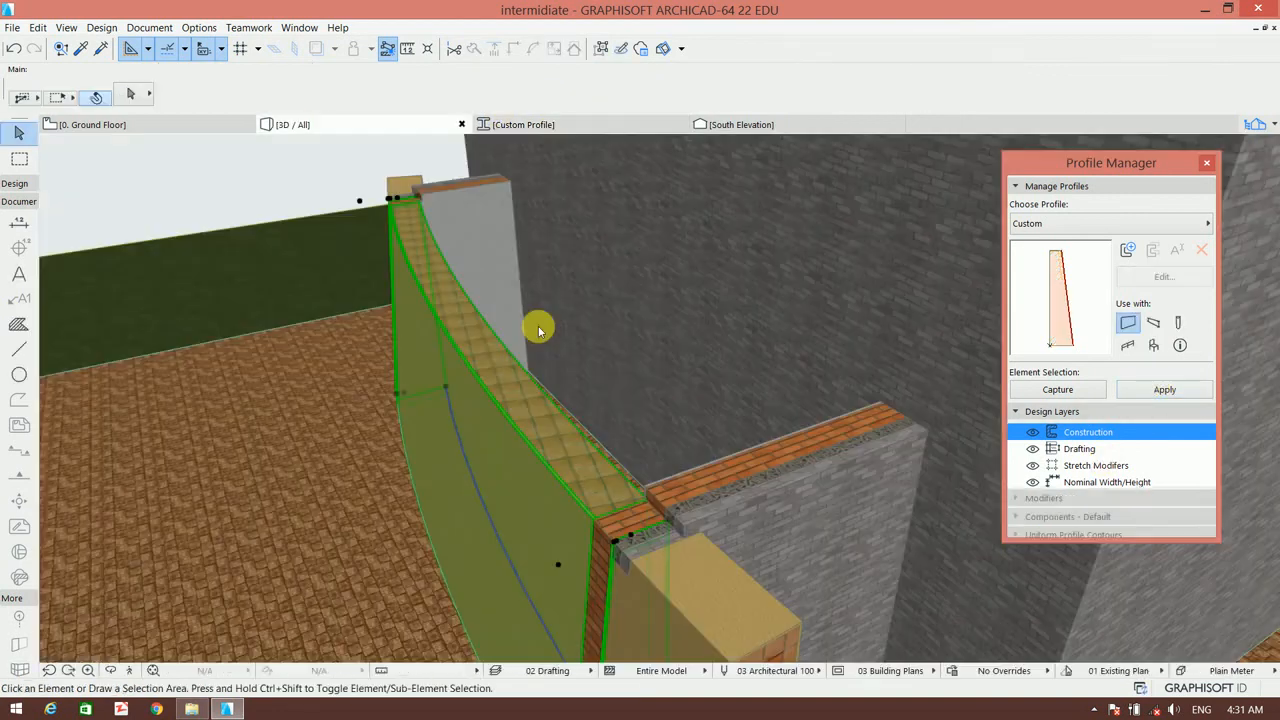
pyautogui.click(278, 181)
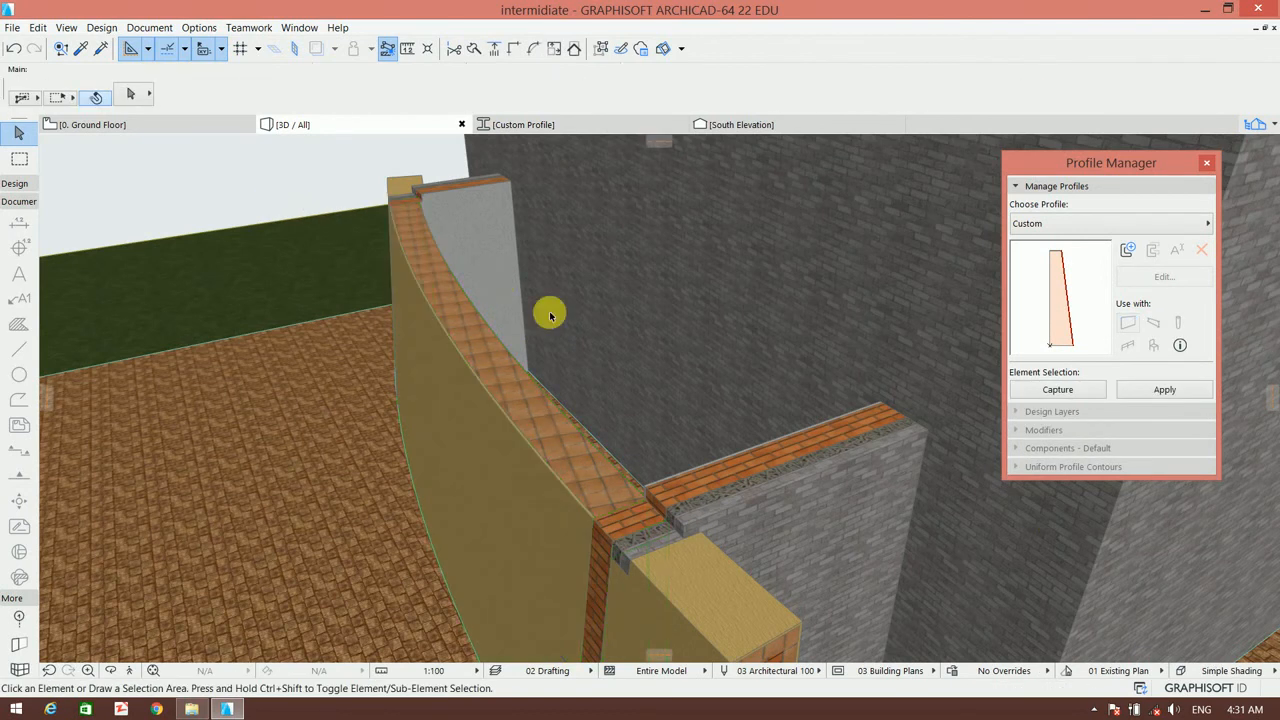
# Override the edge surfaces of the curved wall's middle segment and both end segments with Stucco - Yellow Rough.
pyautogui.keyDown('shift'); pyautogui.moveTo(604, 461); pyautogui.dragTo(760, 362, button='middle'); pyautogui.keyUp('shift')
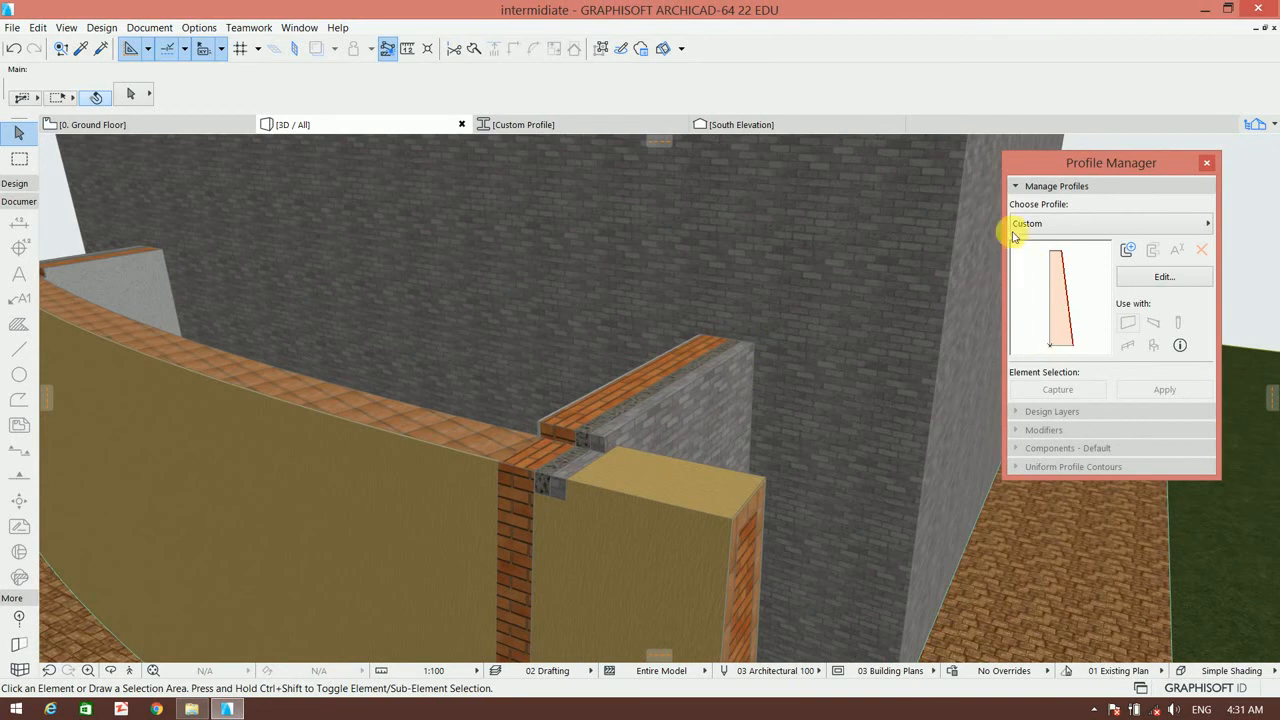
pyautogui.keyDown('shift'); pyautogui.moveTo(606, 434); pyautogui.dragTo(526, 447, button='middle'); pyautogui.keyUp('shift')
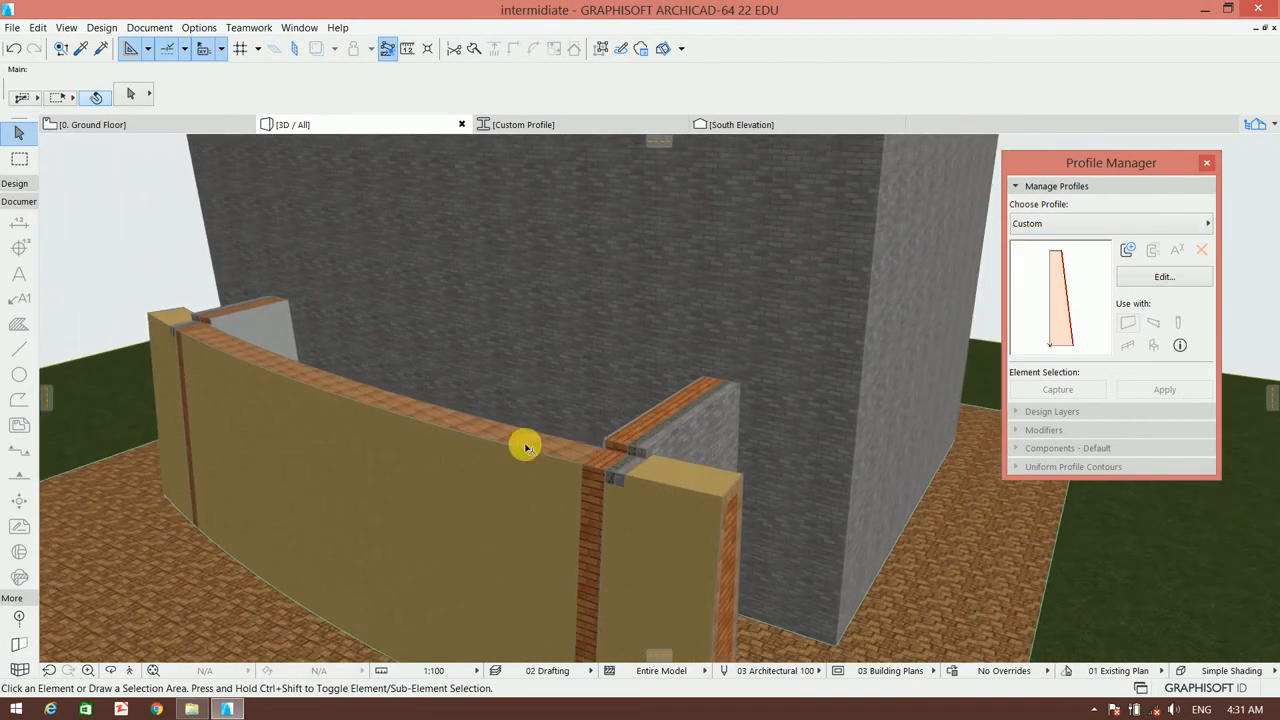
pyautogui.keyDown('shift'); pyautogui.moveTo(650, 458); pyautogui.dragTo(746, 455, button='middle'); pyautogui.keyUp('shift')
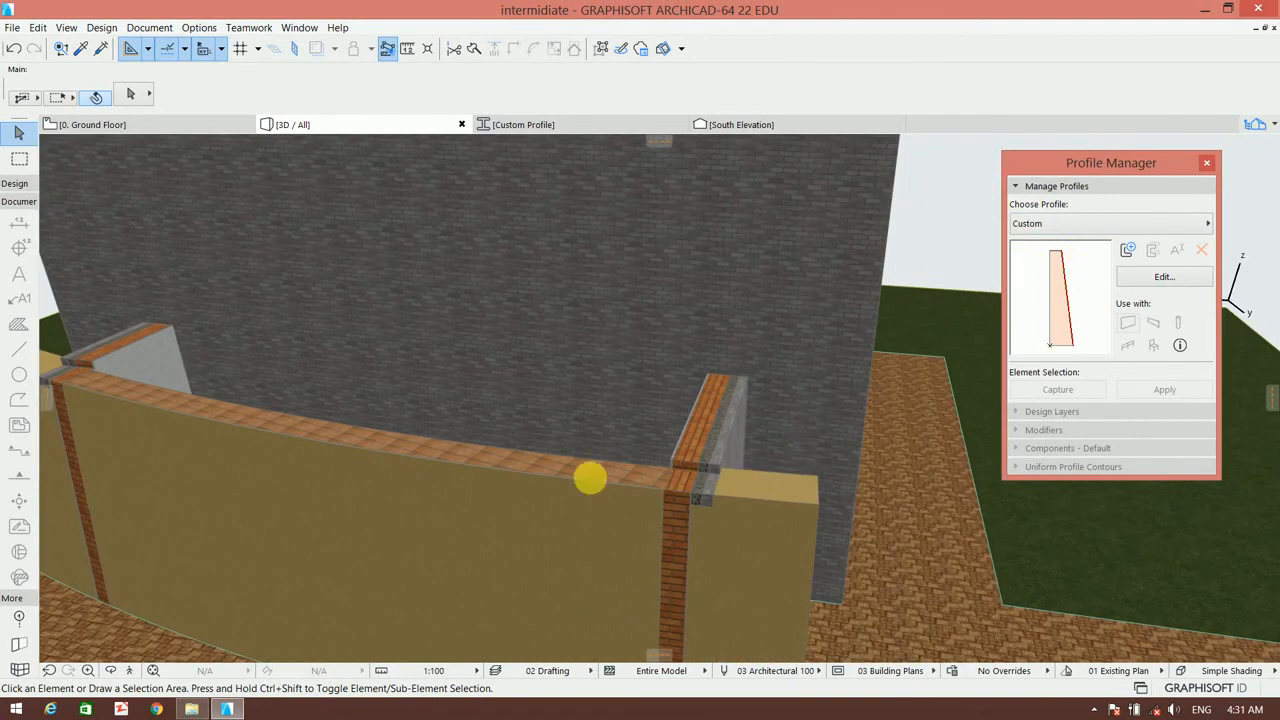
pyautogui.keyDown('shift'); pyautogui.moveTo(590, 478); pyautogui.dragTo(489, 450, button='middle'); pyautogui.keyUp('shift')
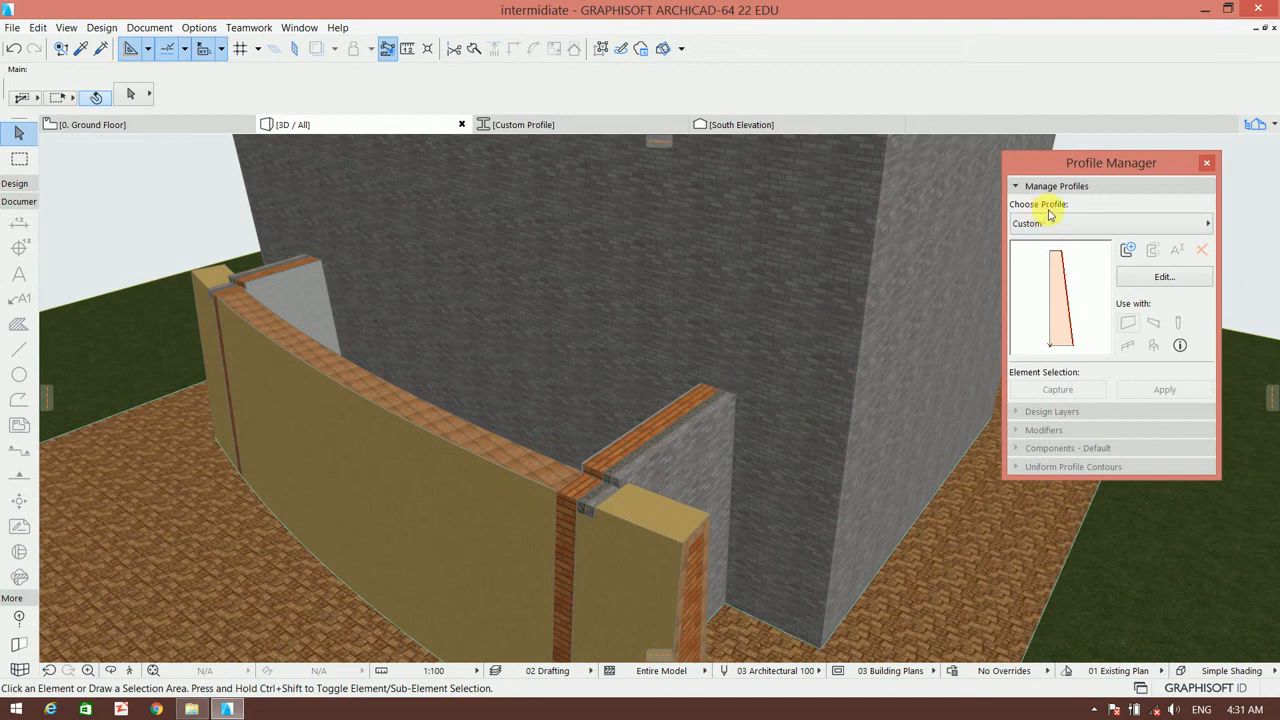
pyautogui.keyDown('shift'); pyautogui.moveTo(648, 470); pyautogui.dragTo(288, 323, button='middle'); pyautogui.keyUp('shift')
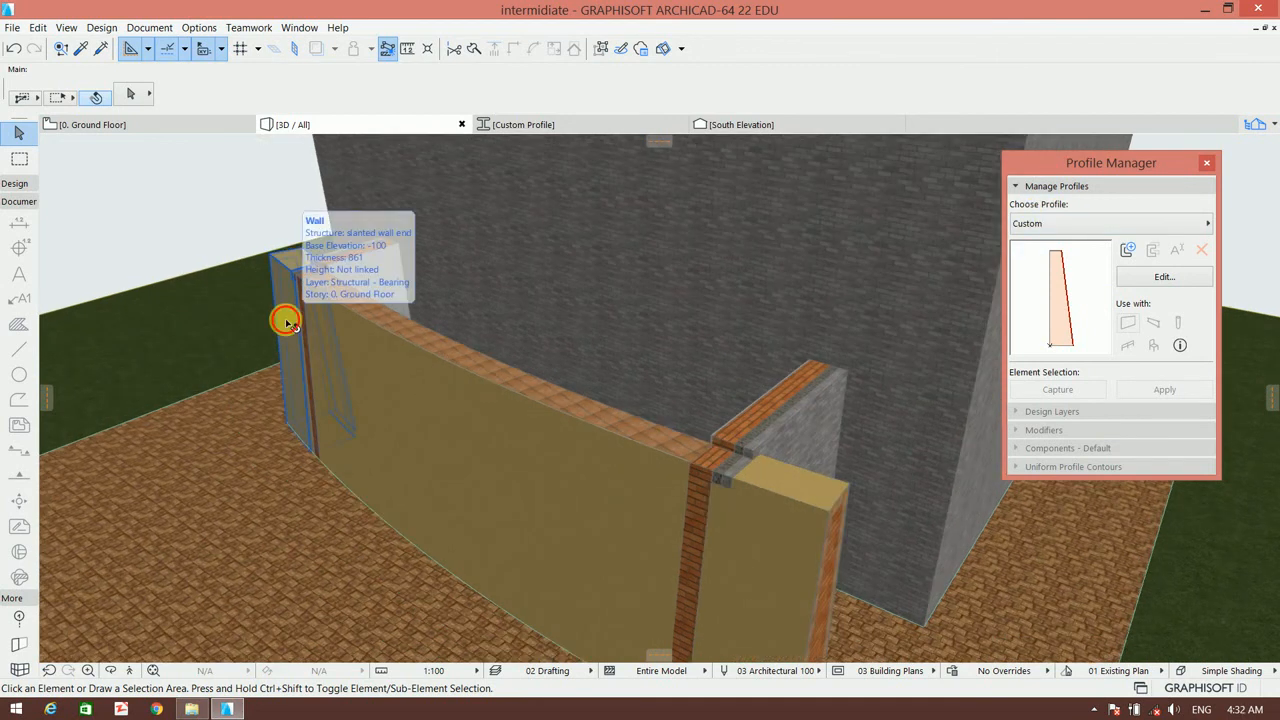
pyautogui.click(285, 318)
pyautogui.keyDown('shift'); pyautogui.click(426, 374); pyautogui.keyUp('shift')
pyautogui.keyDown('shift'); pyautogui.click(783, 507); pyautogui.keyUp('shift')
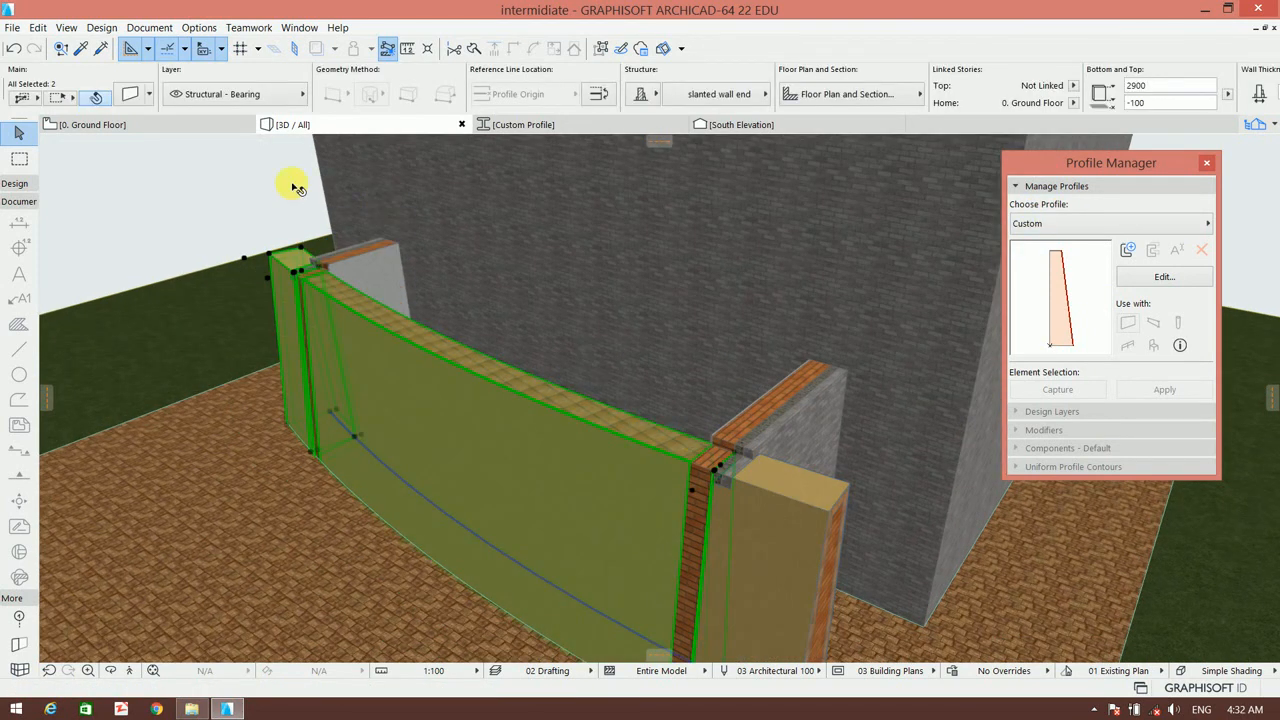
pyautogui.scroll(-6, 392, 109)
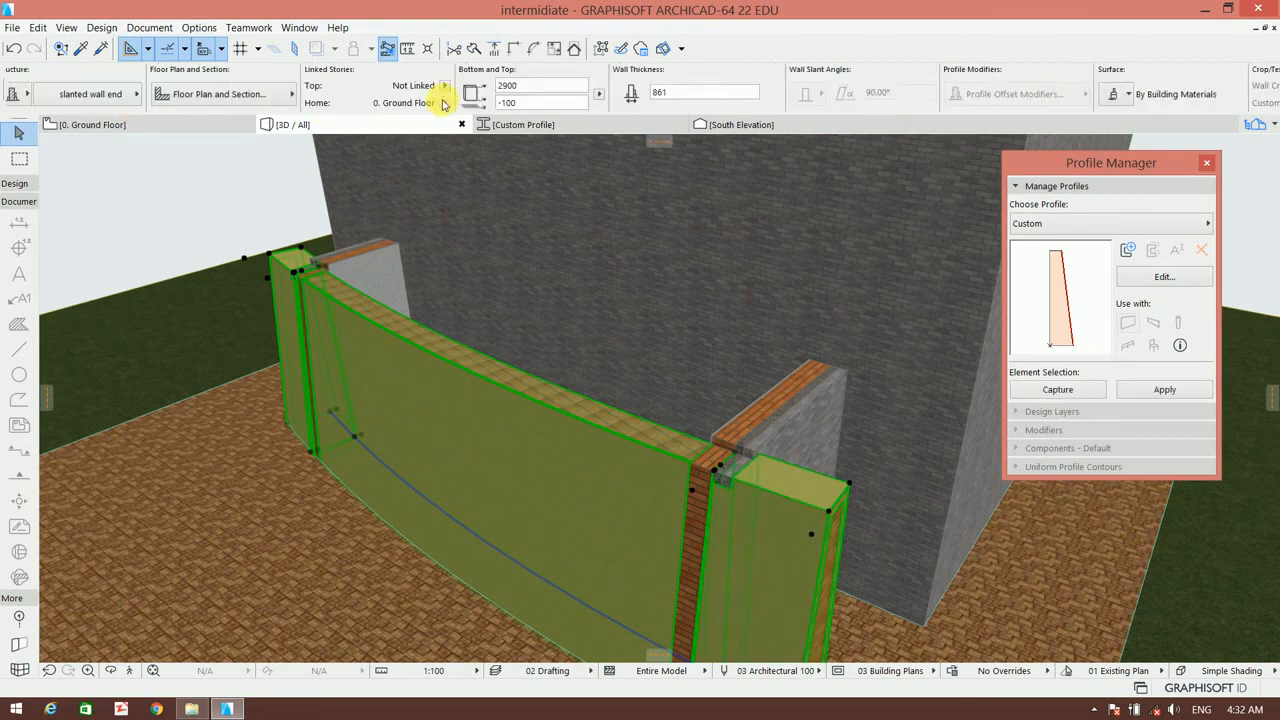
pyautogui.click(537, 92)
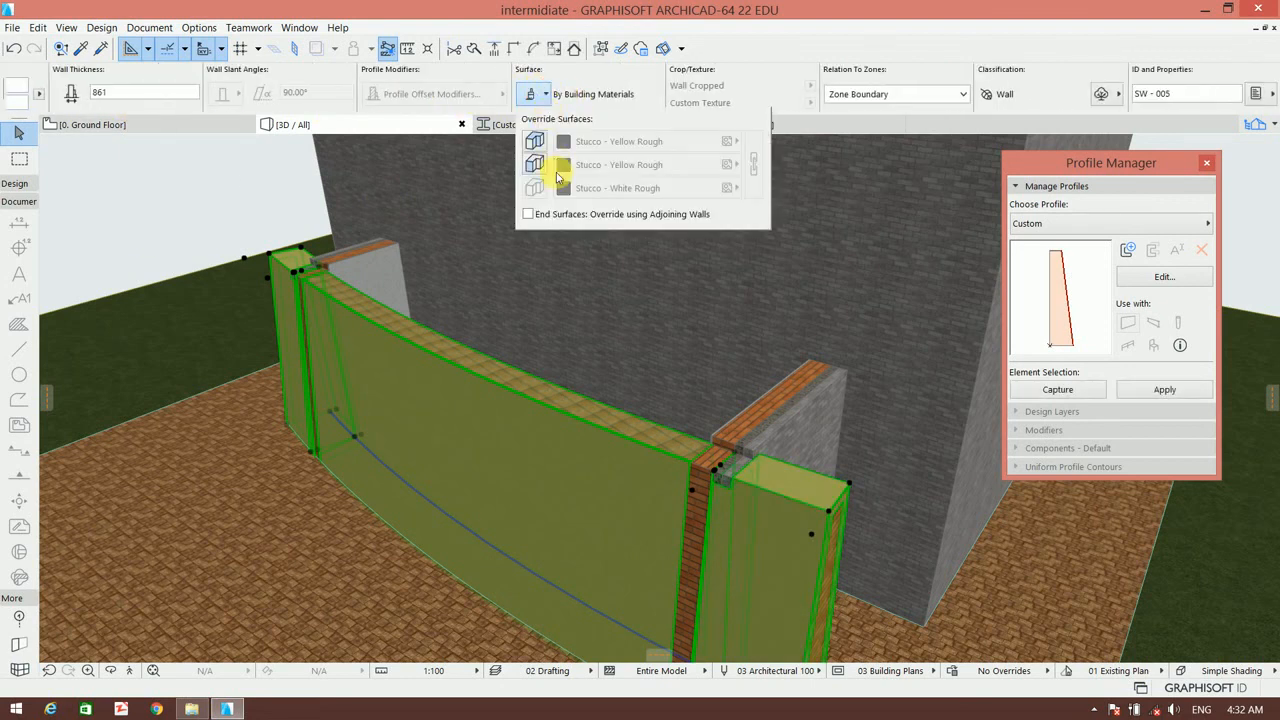
pyautogui.click(537, 164)
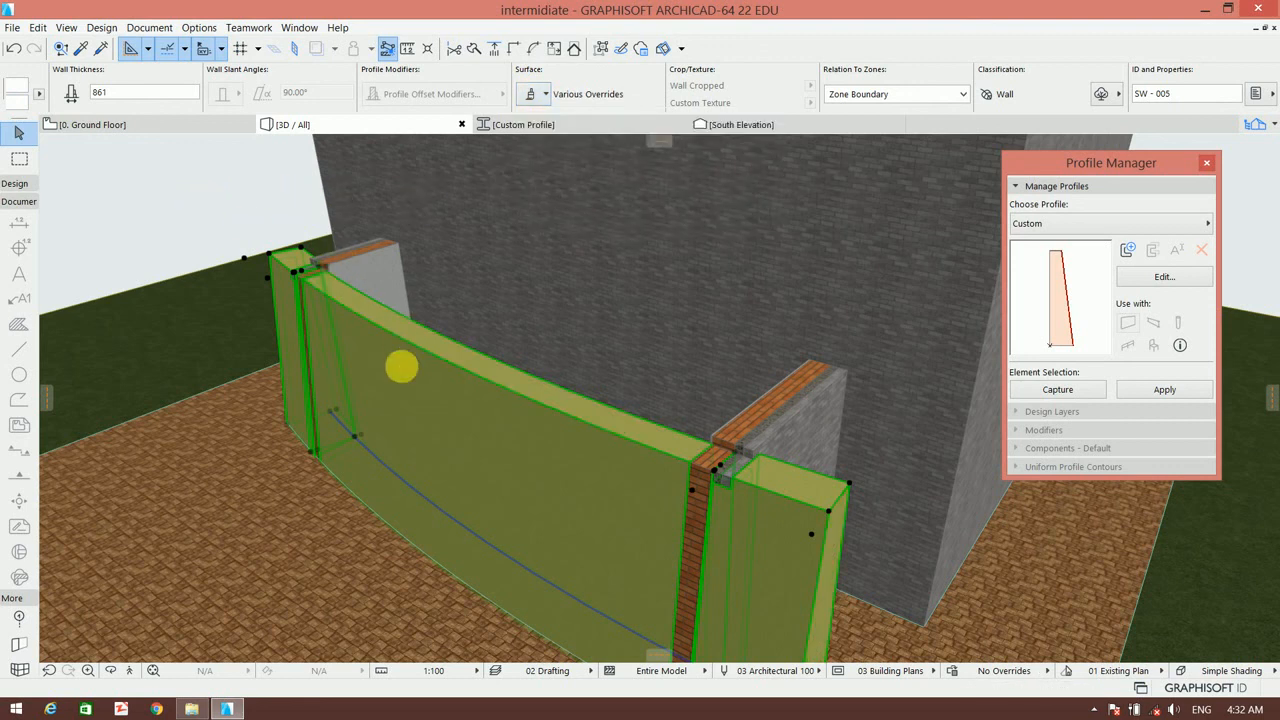
pyautogui.click(174, 221)
# Shorten the first straight connecting wall so that it stops short of the curved wall's outer face.
pyautogui.keyDown('shift'); pyautogui.moveTo(366, 331); pyautogui.dragTo(492, 352, button='middle'); pyautogui.keyUp('shift')
pyautogui.keyDown('shift'); pyautogui.moveTo(652, 416); pyautogui.dragTo(350, 438, button='middle'); pyautogui.keyUp('shift')
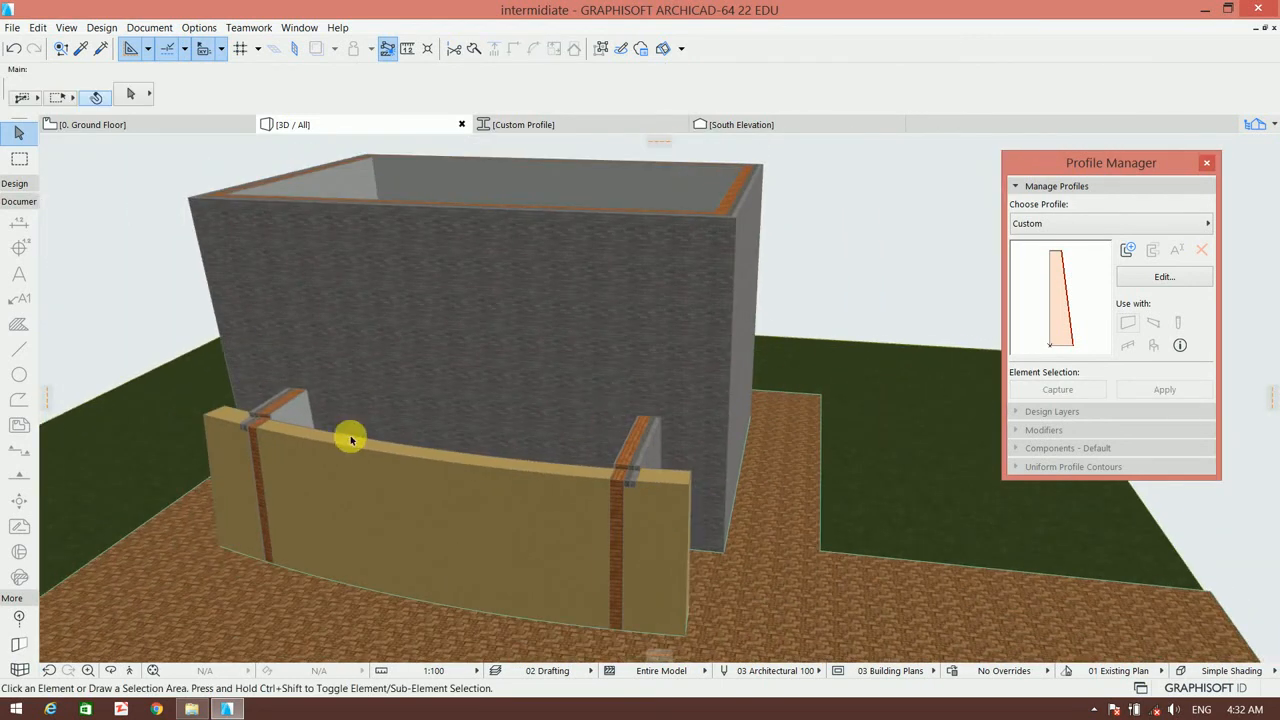
pyautogui.keyDown('shift'); pyautogui.moveTo(610, 441); pyautogui.dragTo(534, 480, button='middle'); pyautogui.keyUp('shift')
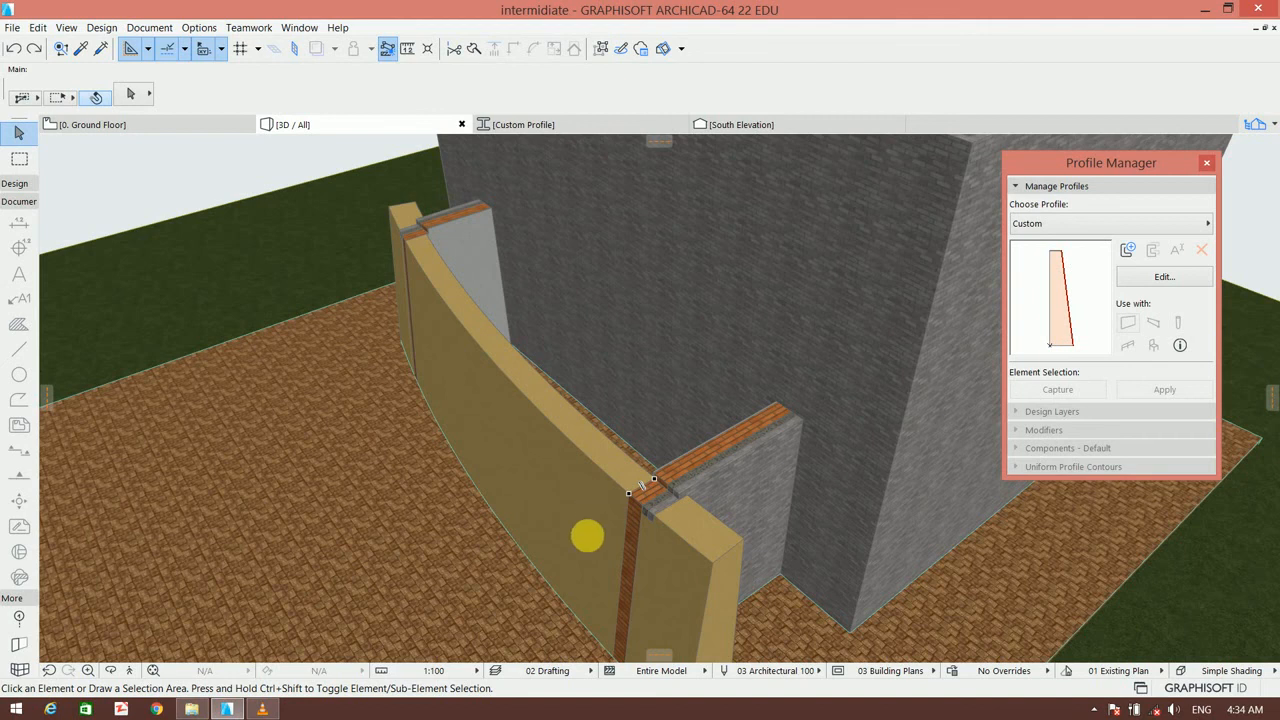
pyautogui.keyDown('shift'); pyautogui.moveTo(587, 536); pyautogui.dragTo(729, 486, button='middle'); pyautogui.keyUp('shift')
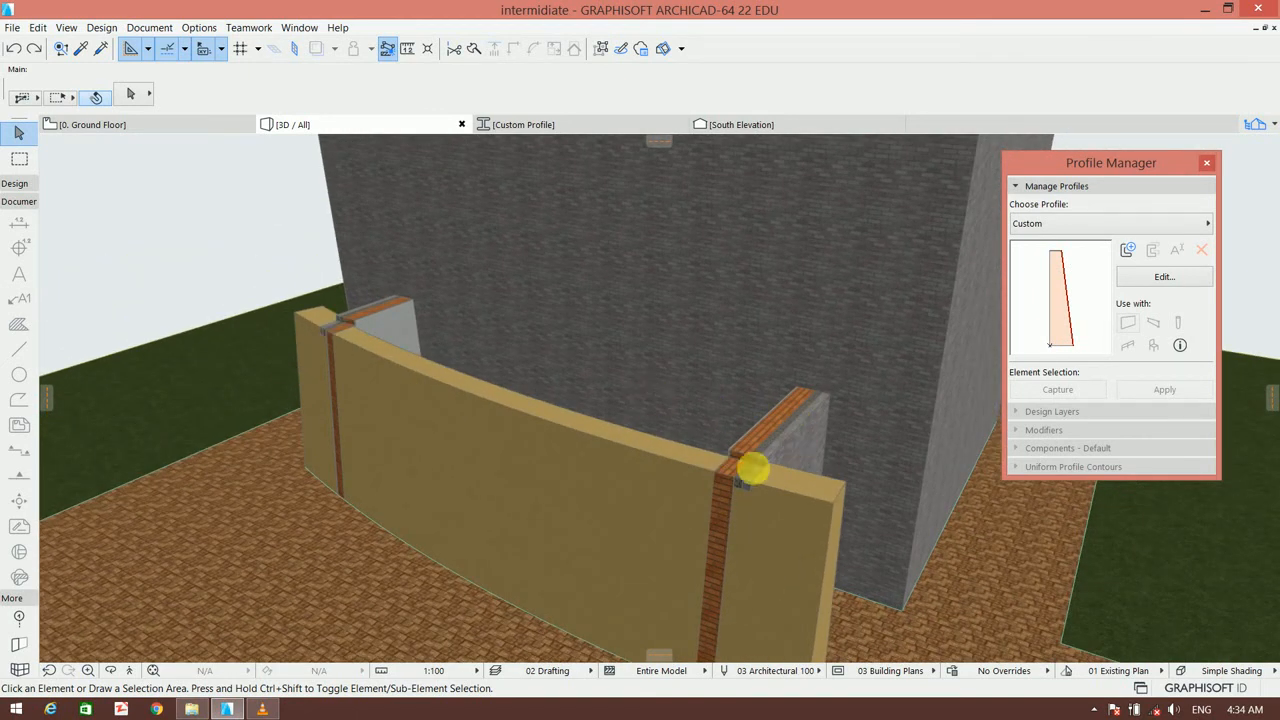
pyautogui.keyDown('shift'); pyautogui.moveTo(750, 474); pyautogui.dragTo(614, 502, button='middle'); pyautogui.keyUp('shift')
pyautogui.scroll(5, 663, 512)
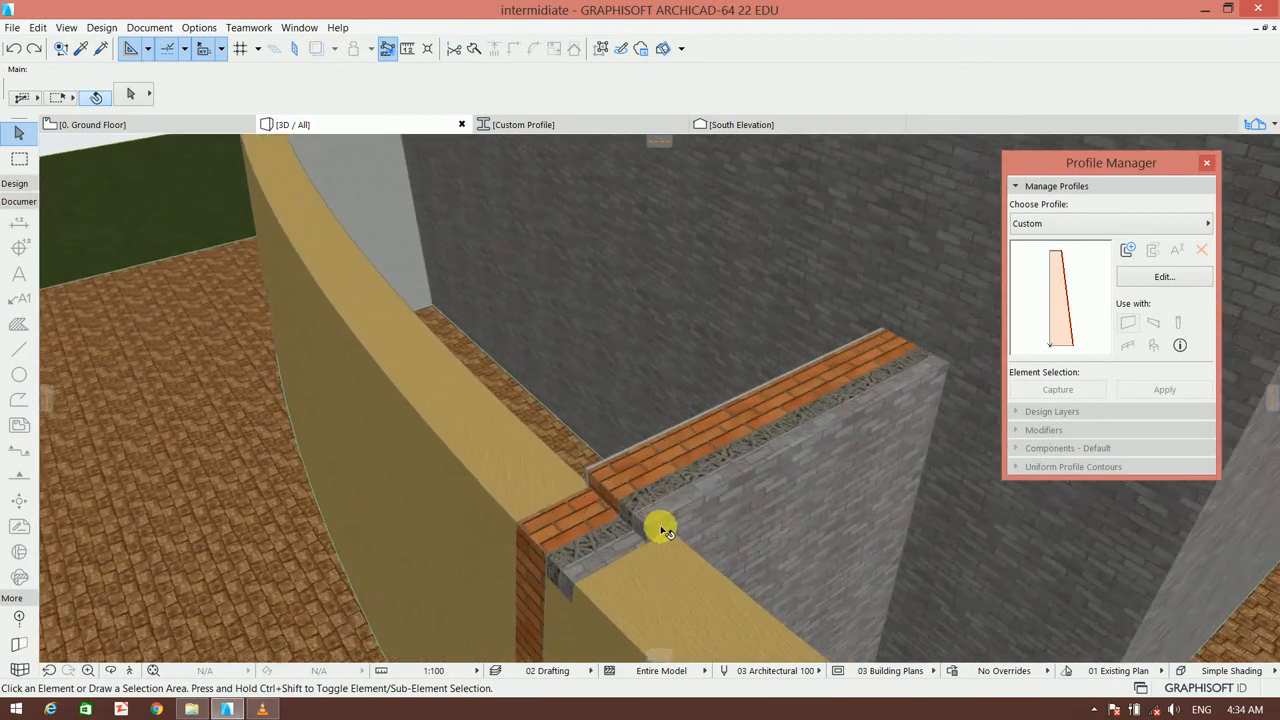
pyautogui.click(660, 540)
pyautogui.click(652, 541)
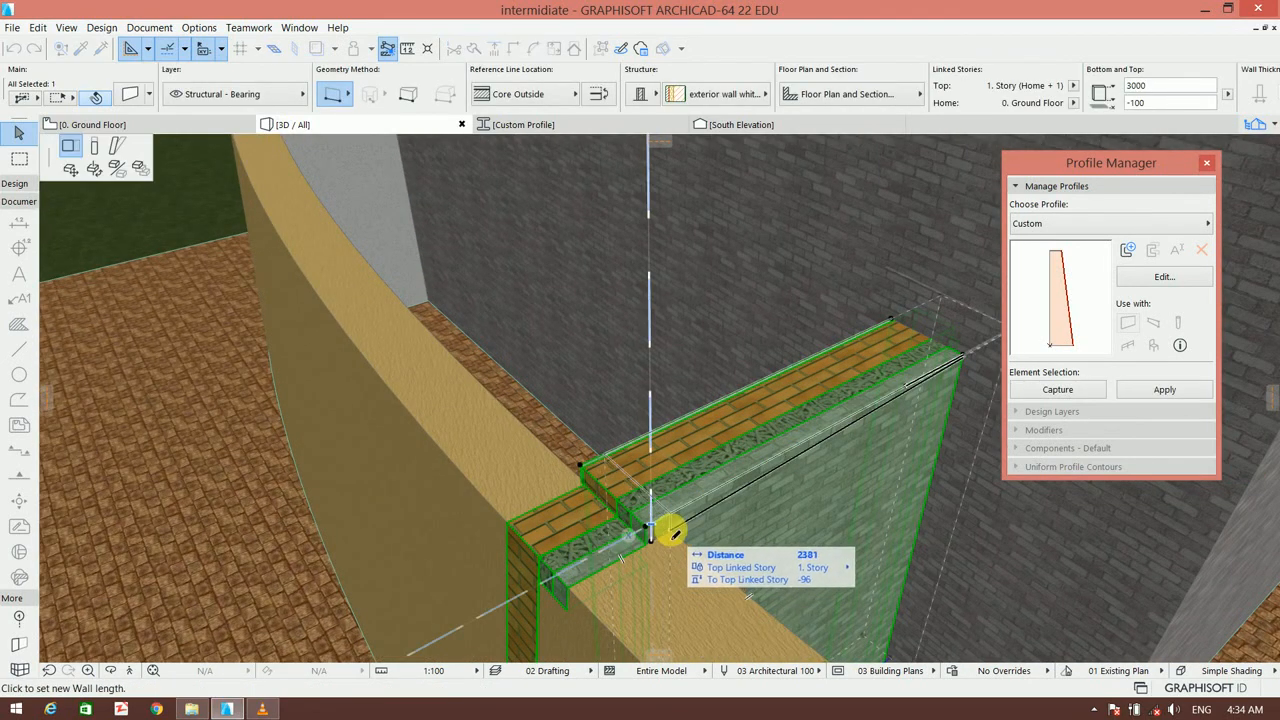
pyautogui.click(664, 534)
pyautogui.scroll(-4, 635, 530)
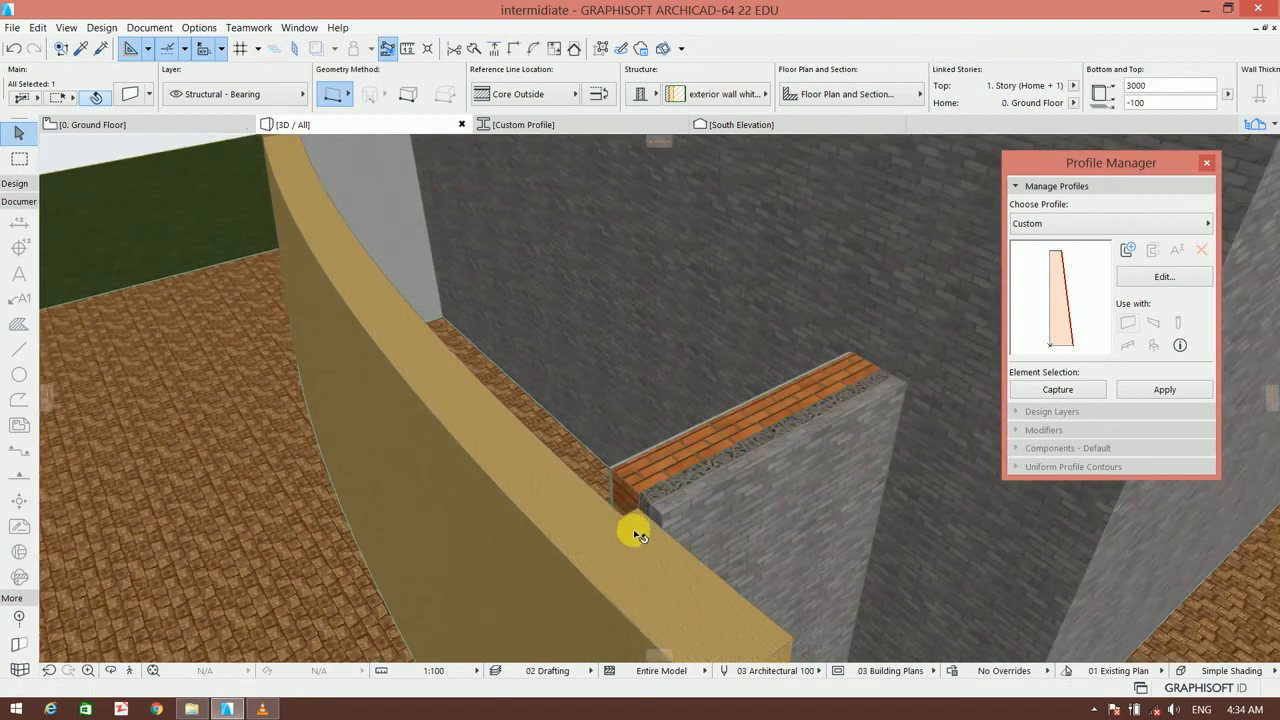
# Shorten the other straight connecting wall so its end no longer cuts through the curved wall.
pyautogui.keyDown('shift'); pyautogui.moveTo(512, 502); pyautogui.dragTo(845, 480, button='middle'); pyautogui.keyUp('shift')
pyautogui.click(680, 490)
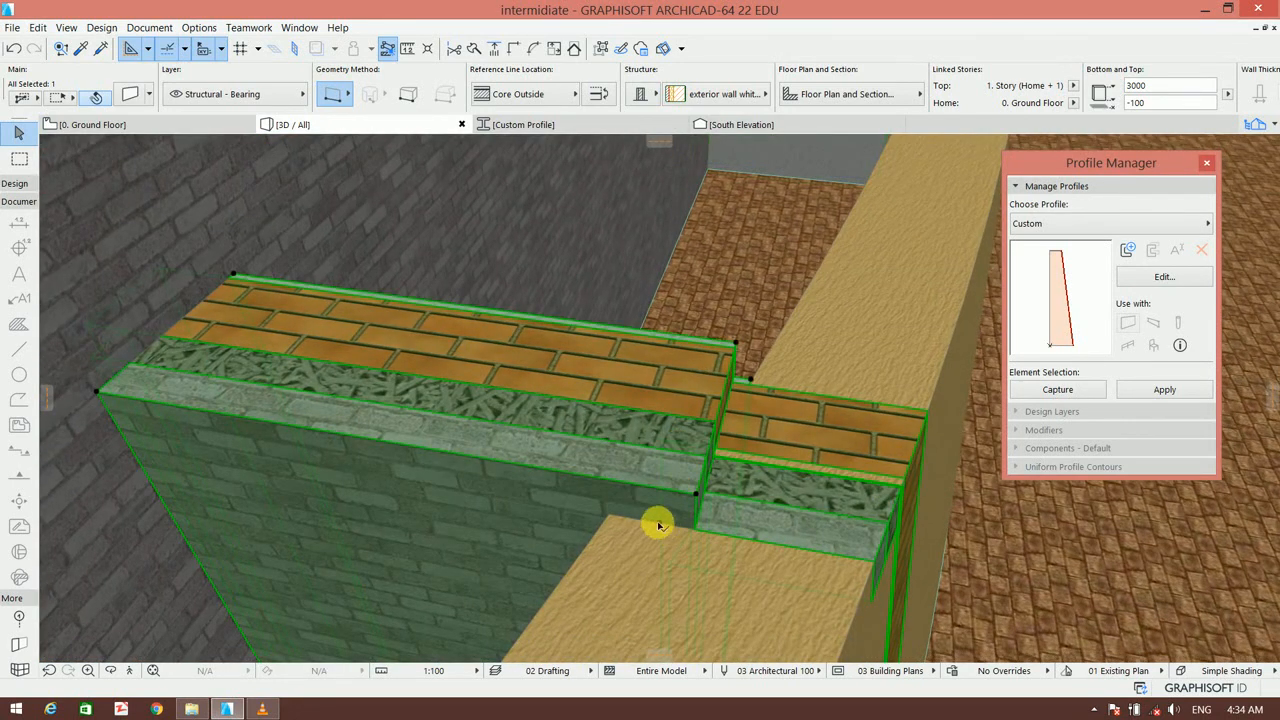
pyautogui.click(658, 522)
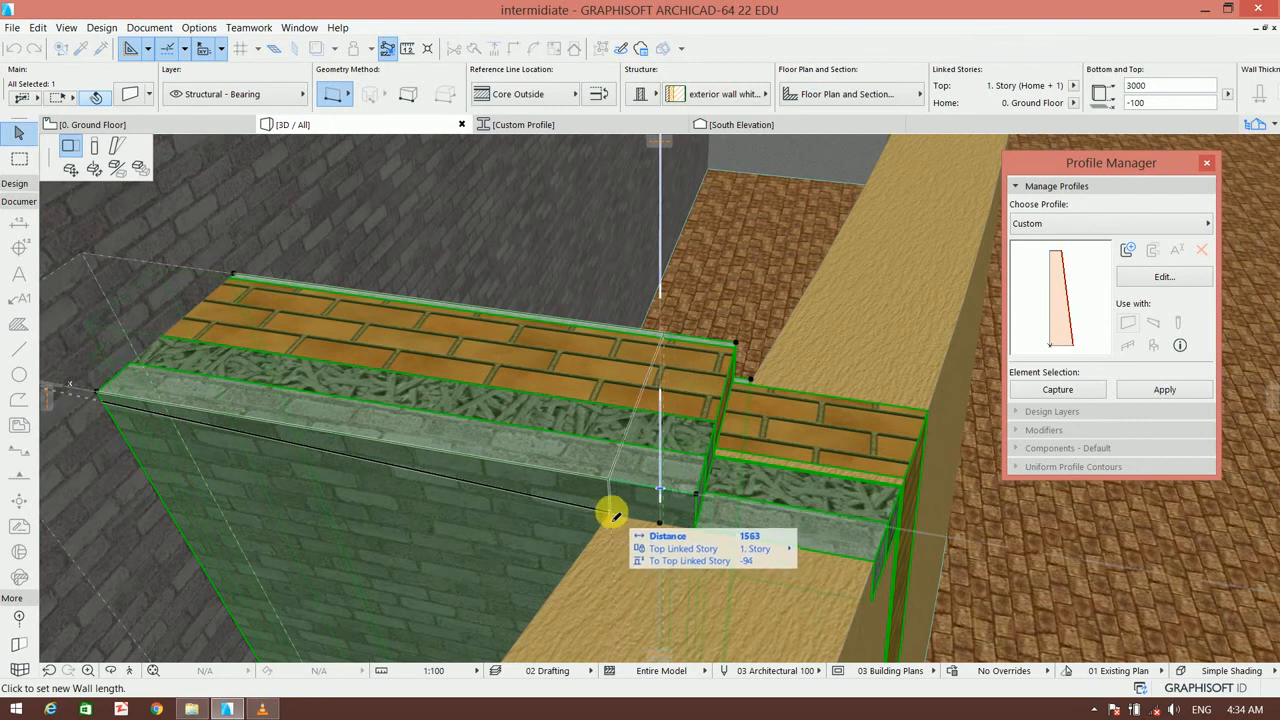
pyautogui.click(616, 514)
# Review the finished curved wall, its connecting walls and the enclosure from several sides in the 3D view.
pyautogui.keyDown('shift'); pyautogui.moveTo(657, 531); pyautogui.dragTo(909, 259, button='middle'); pyautogui.keyUp('shift')
pyautogui.scroll(-3, 419, 380)
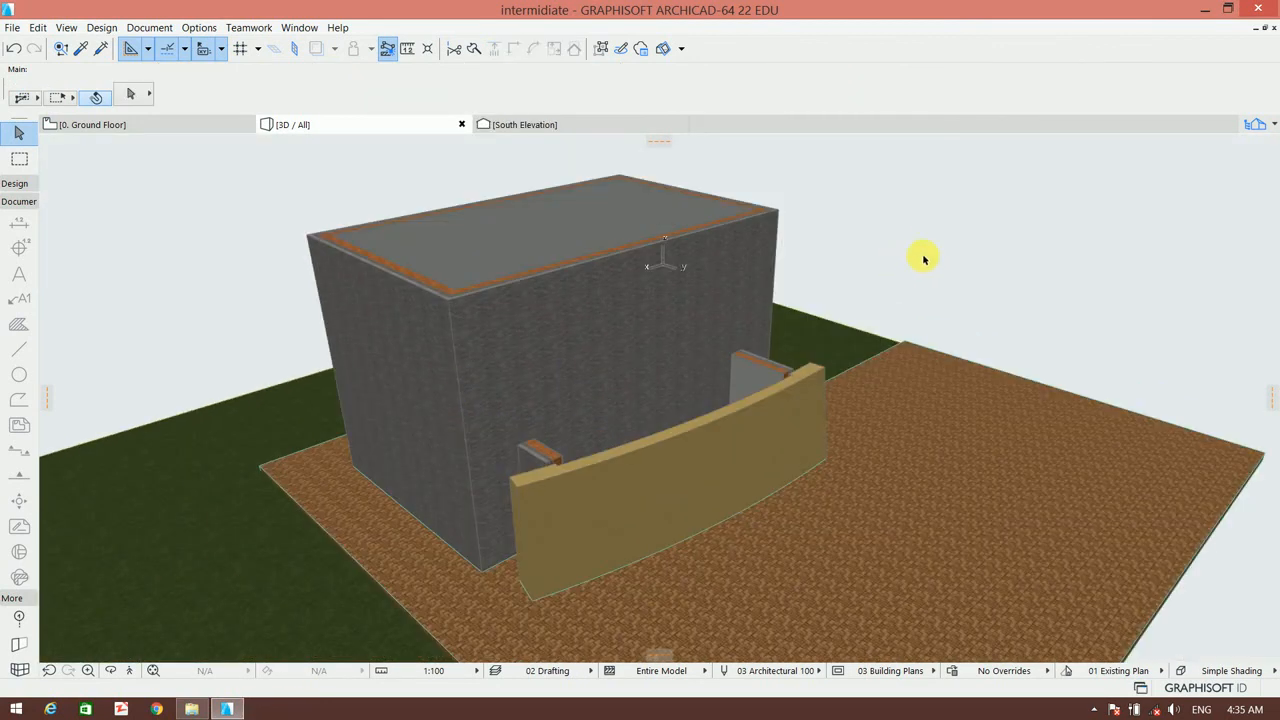
pyautogui.keyDown('shift'); pyautogui.moveTo(917, 293); pyautogui.dragTo(473, 314, button='middle'); pyautogui.keyUp('shift')
pyautogui.keyDown('shift'); pyautogui.moveTo(826, 363); pyautogui.dragTo(706, 323, button='middle'); pyautogui.keyUp('shift')
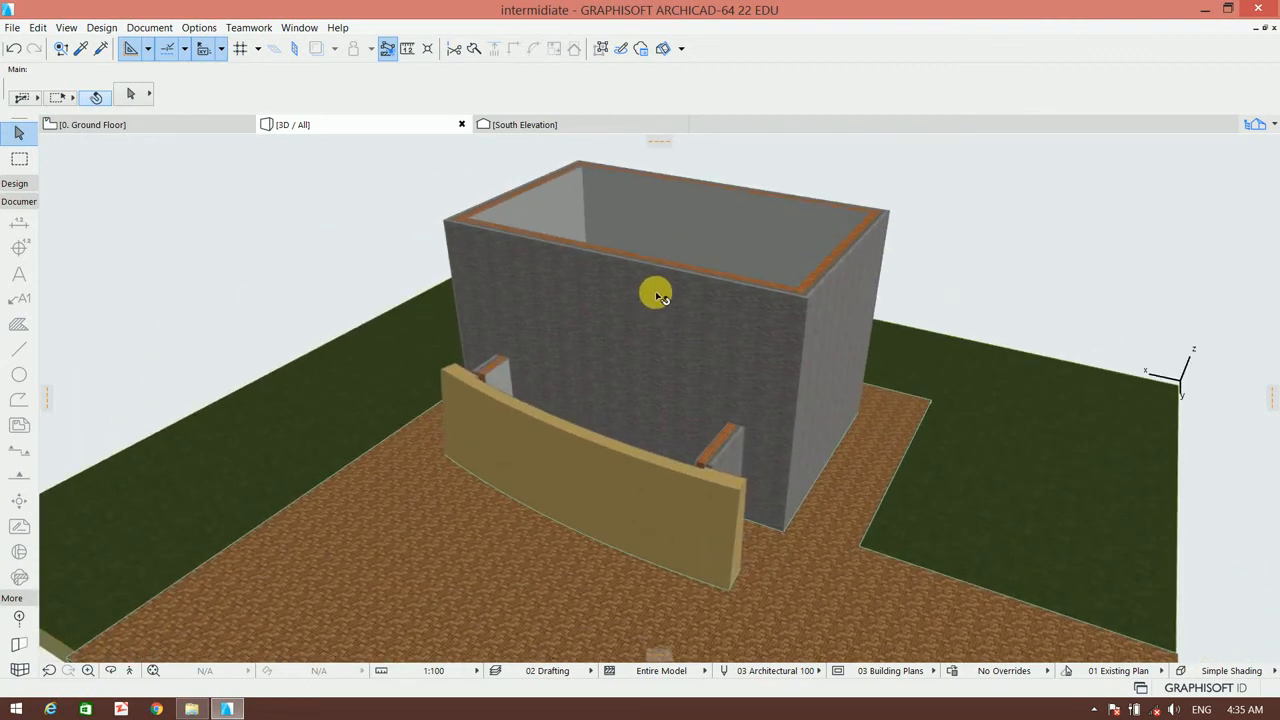
pyautogui.keyDown('shift'); pyautogui.moveTo(922, 310); pyautogui.dragTo(730, 308, button='middle'); pyautogui.keyUp('shift')
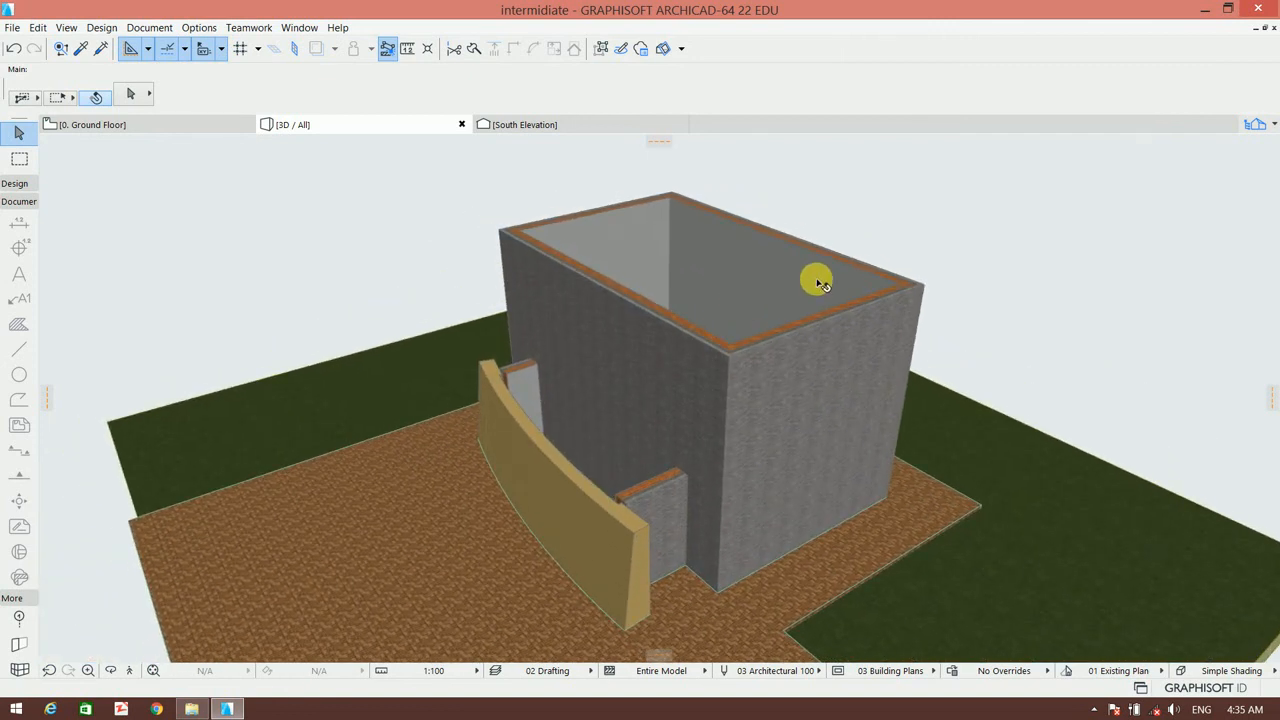